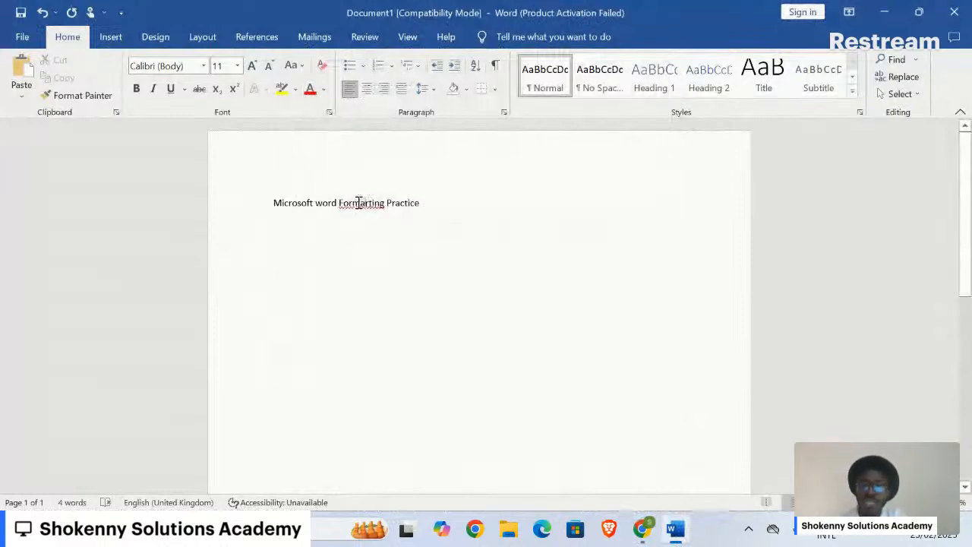
# Correct the misspelled 'Formarting' to 'Formatting' from the spelling suggestions, then minimise Word
pyautogui.rightClick(358, 203)
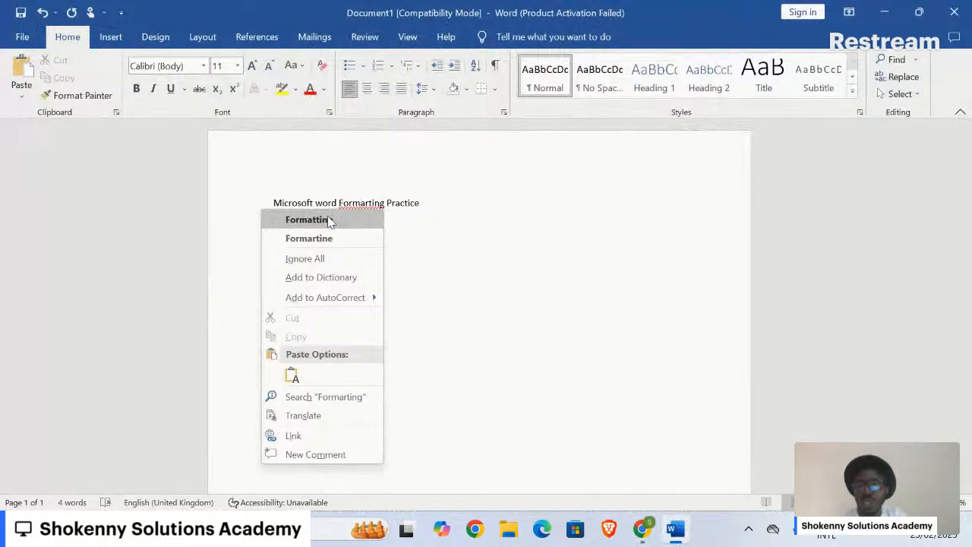
pyautogui.click(329, 220)
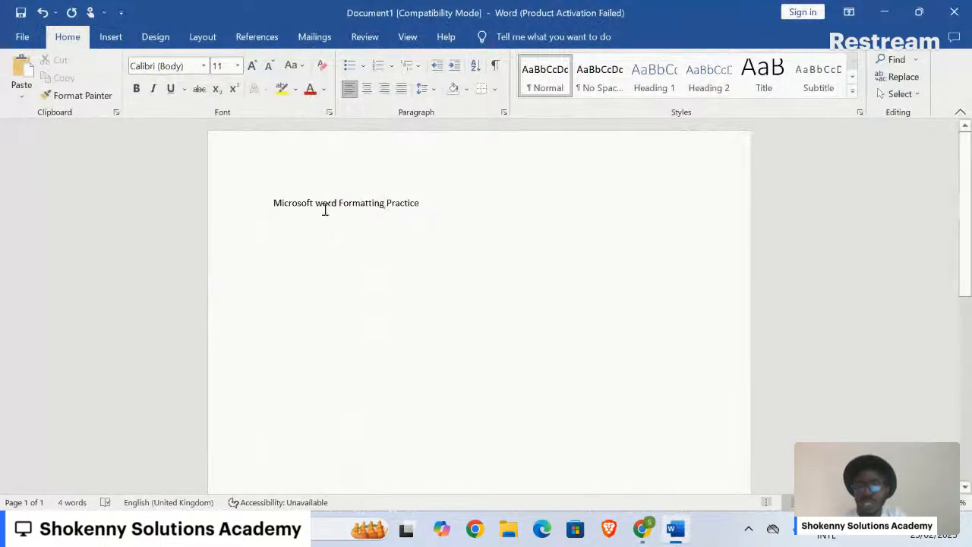
pyautogui.click(676, 531)
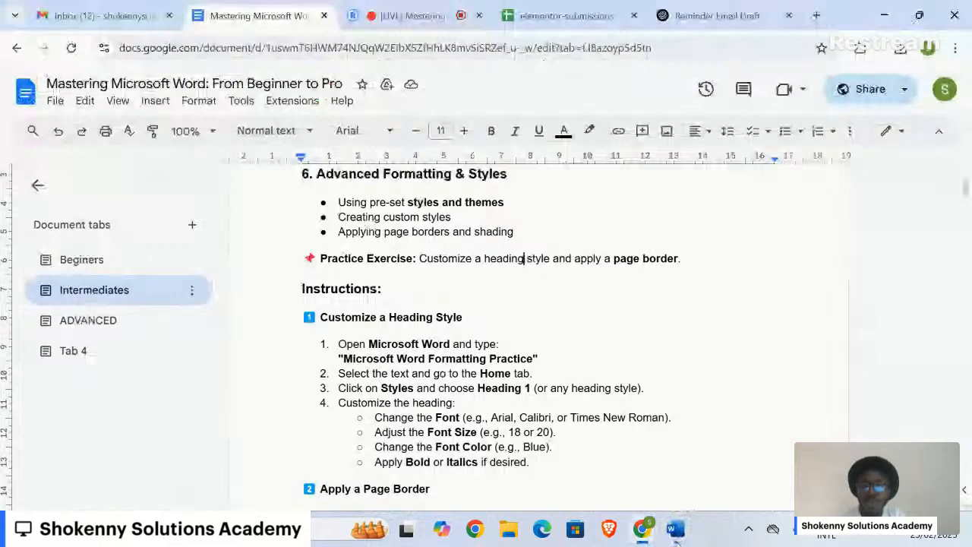
# Select the title line 'Microsoft word Formatting Practice' in Word, checking the instructions in between
pyautogui.click(675, 538)
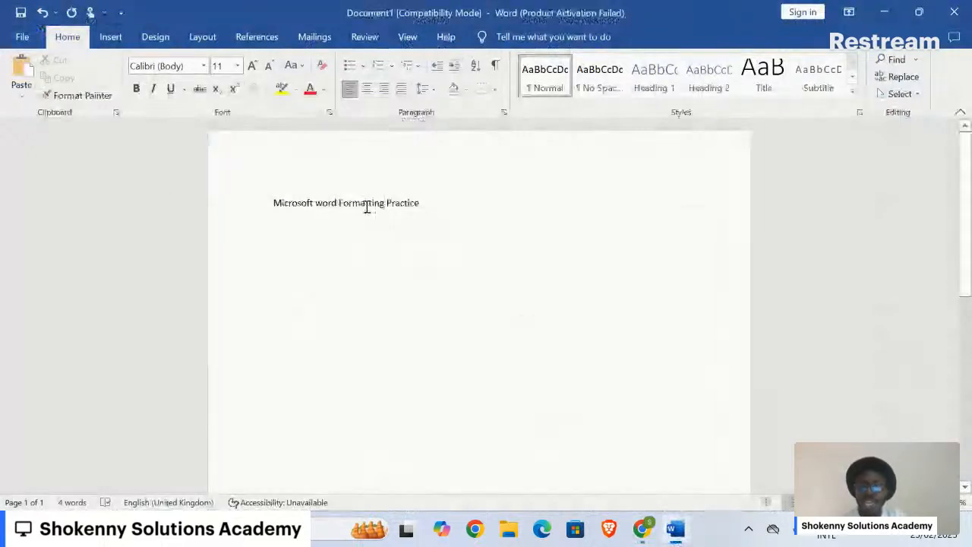
pyautogui.tripleClick(366, 203)
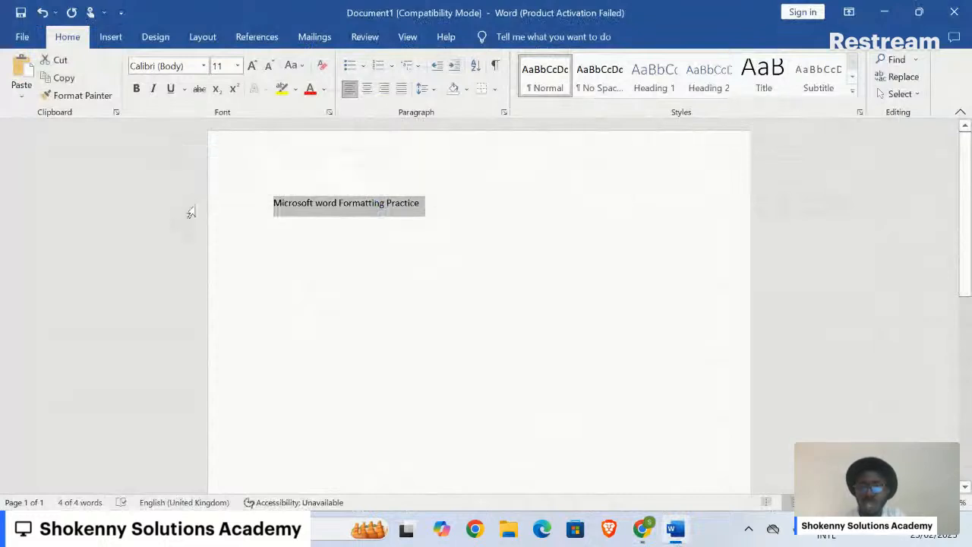
pyautogui.click(312, 200)
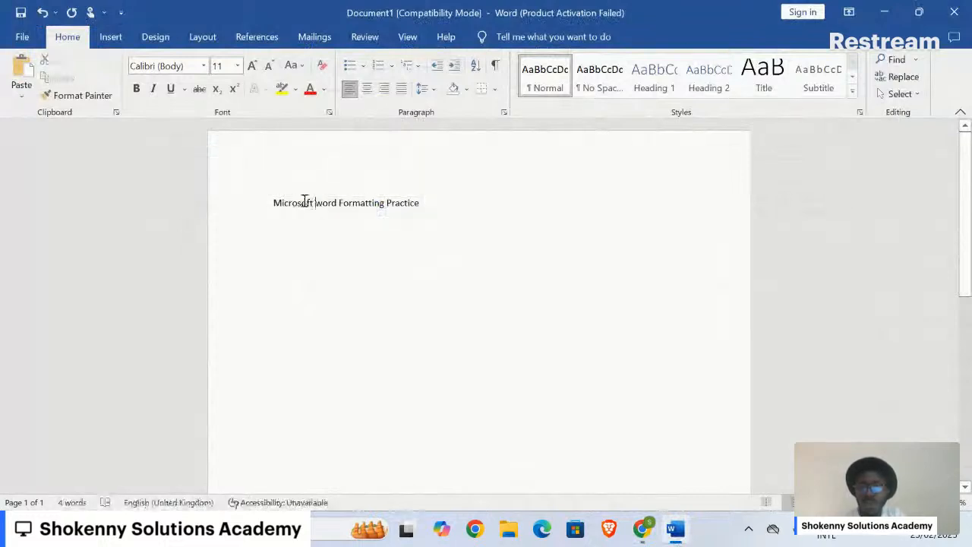
pyautogui.click(192, 202)
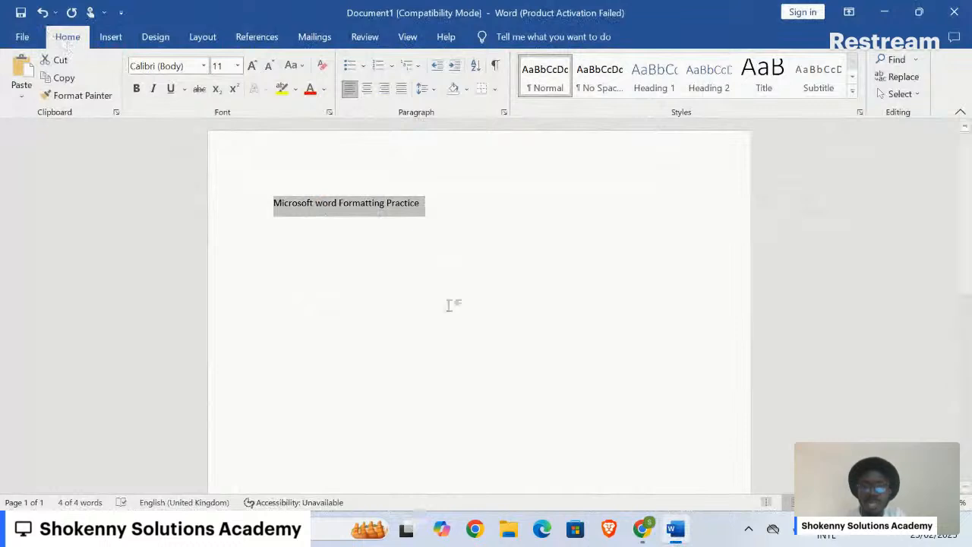
pyautogui.click(676, 529)
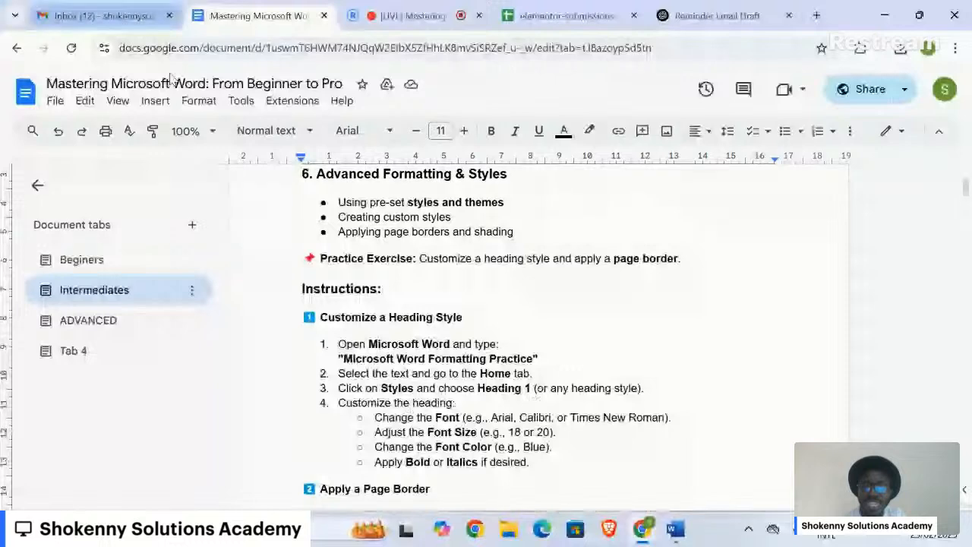
pyautogui.click(674, 537)
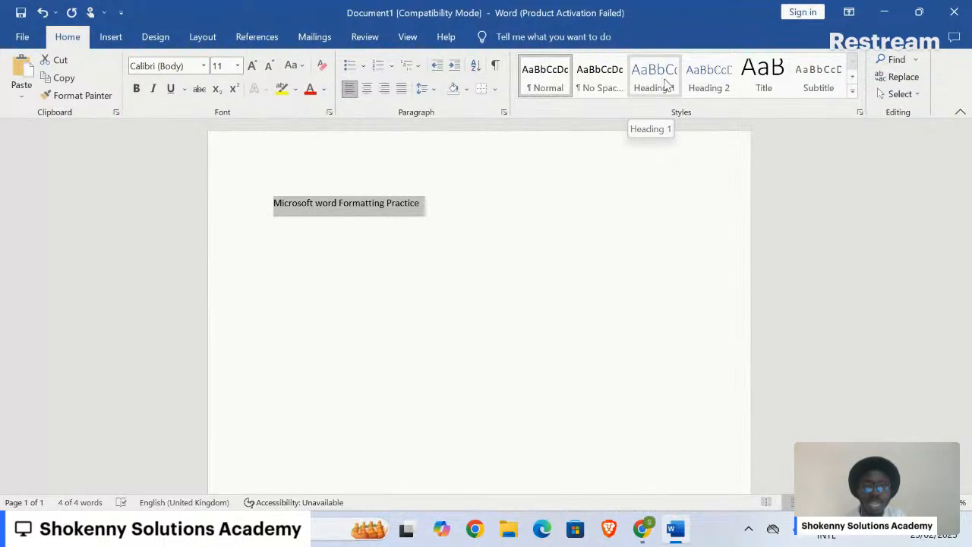
# Apply the Heading 1 style to the title line, then minimise Word to reread the instructions
pyautogui.click(666, 82)
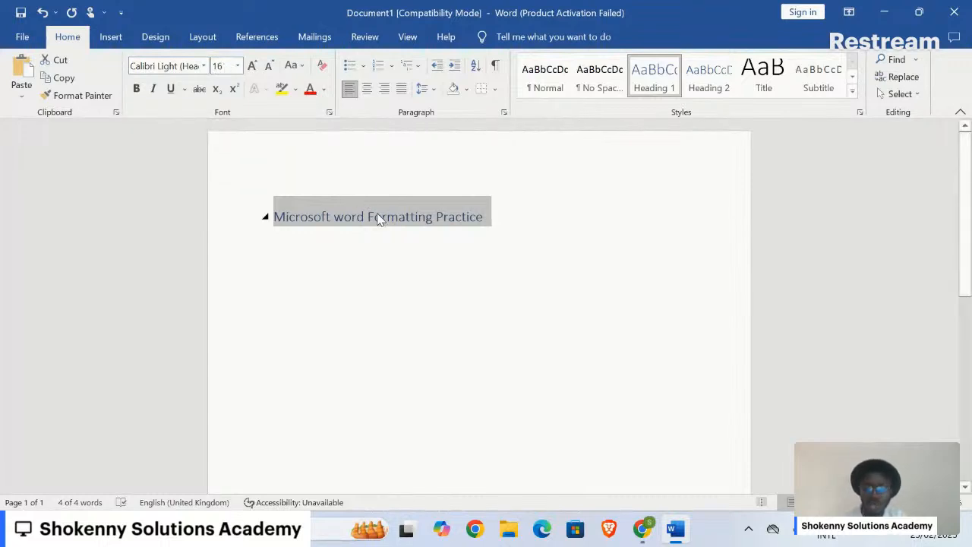
pyautogui.click(513, 196)
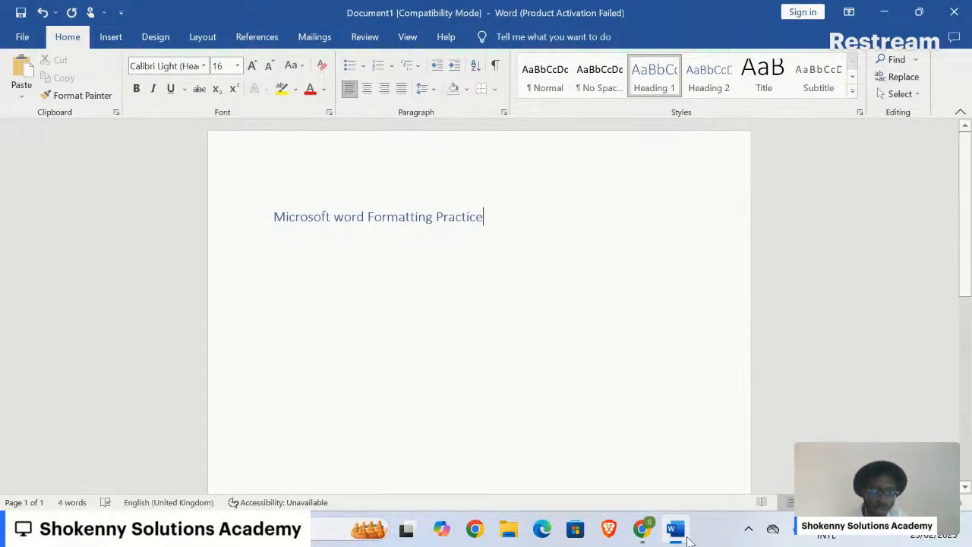
pyautogui.moveTo(686, 540)
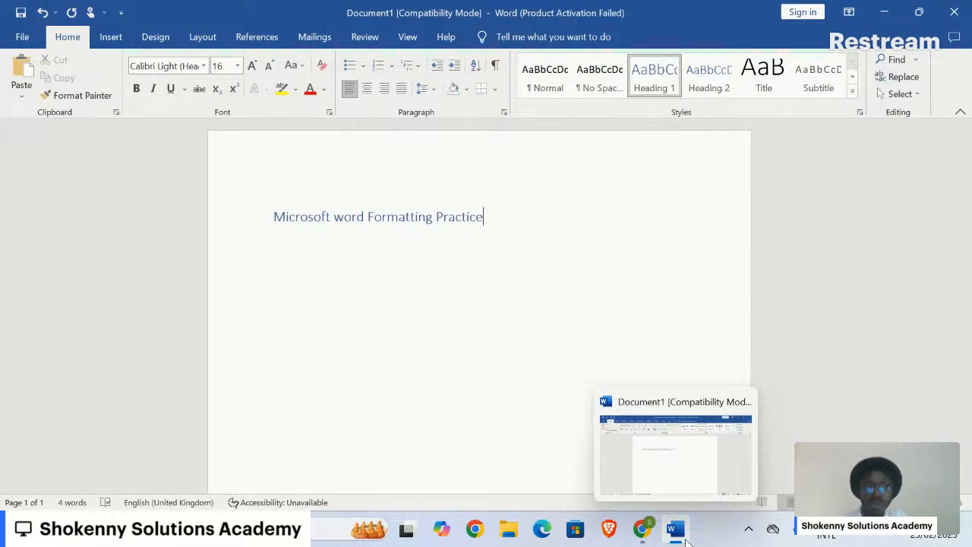
pyautogui.click(686, 541)
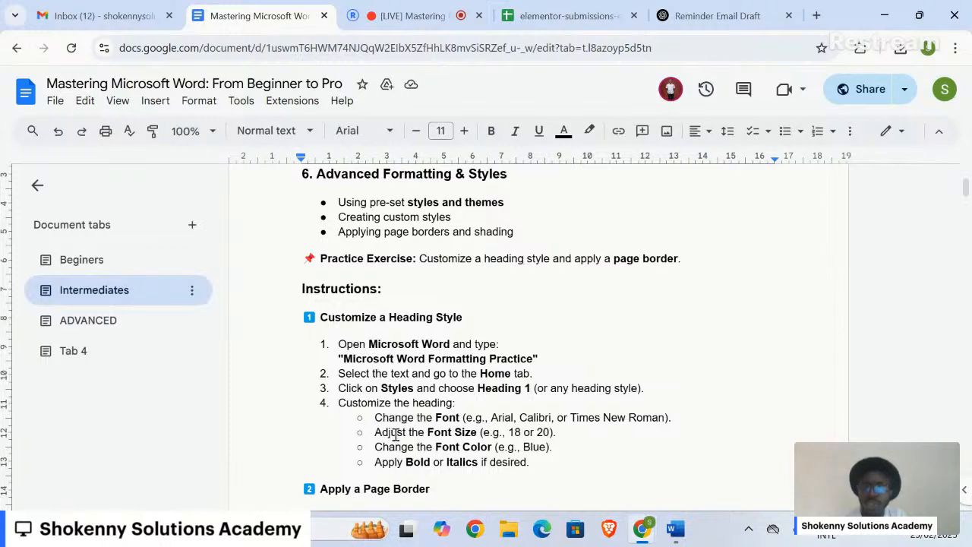
# Scroll down to read the remaining instructions, then bring the Word document back
pyautogui.scroll(-1, 395, 434)
pyautogui.scroll(-1, 395, 434)
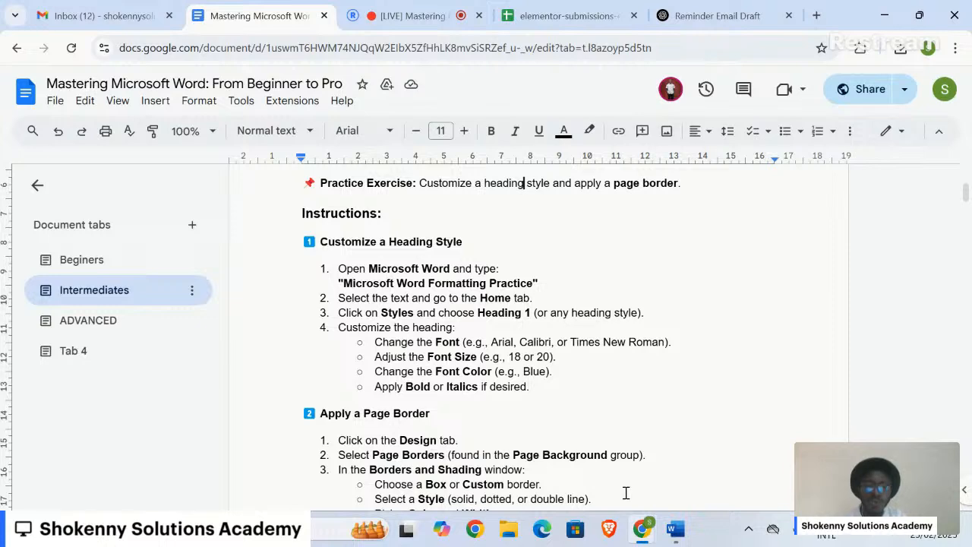
pyautogui.click(676, 529)
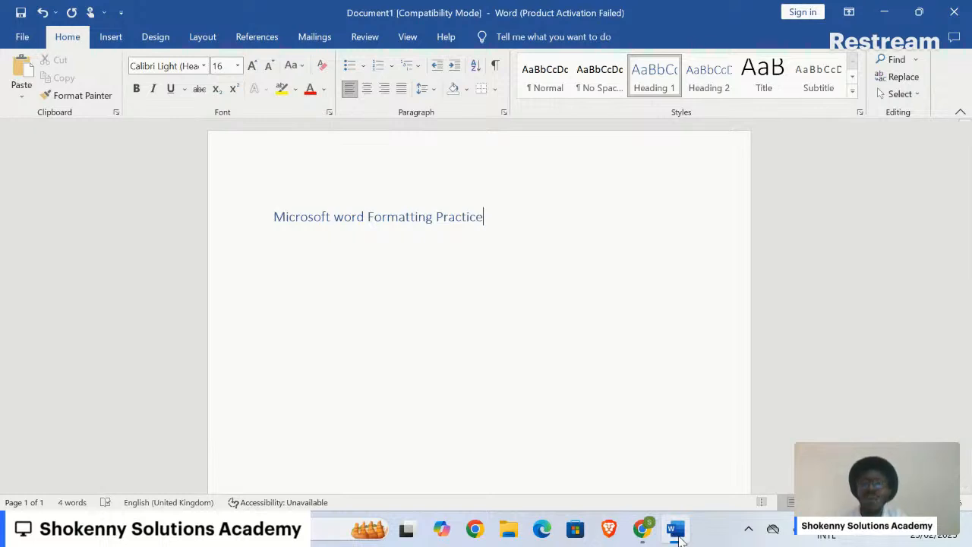
# Change the heading line's font to Times New Roman
pyautogui.tripleClick(478, 219)
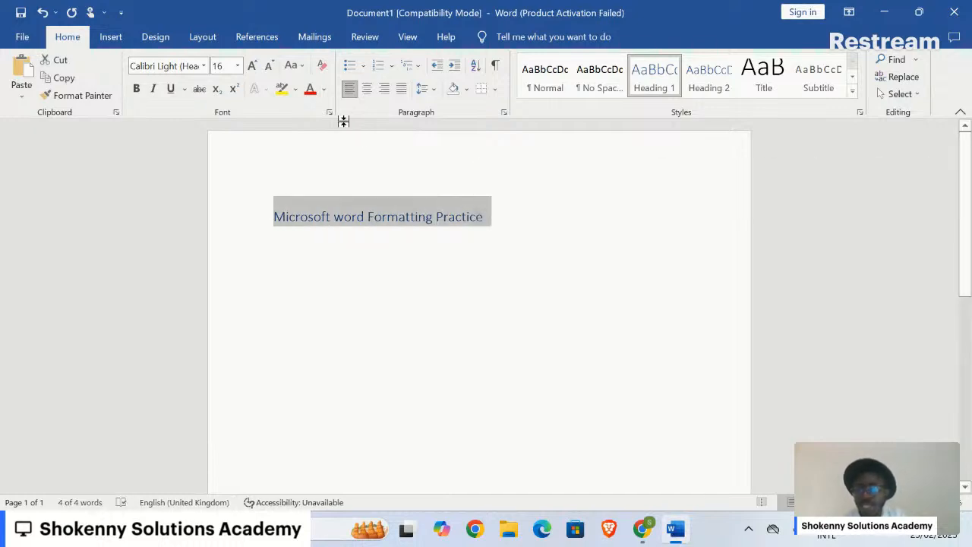
pyautogui.click(203, 67)
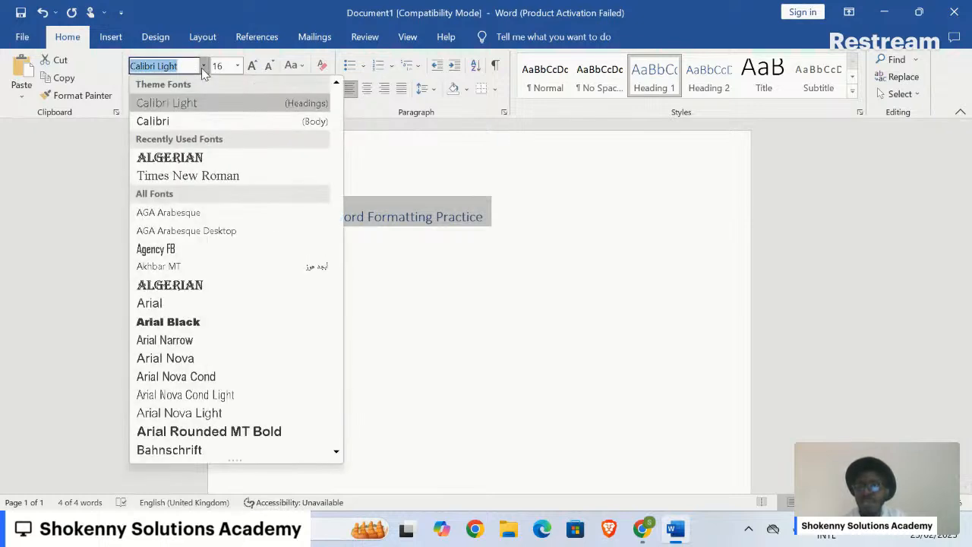
pyautogui.click(273, 176)
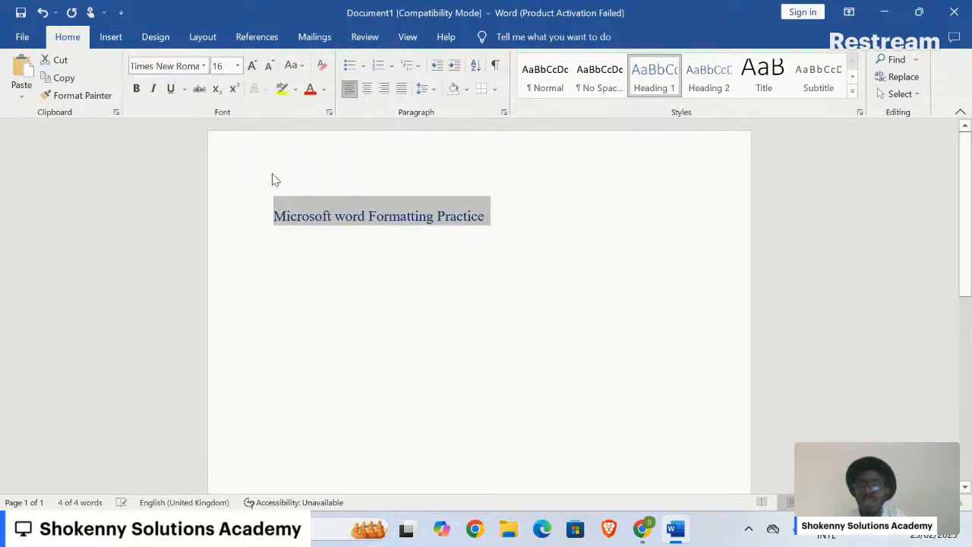
# Set the heading font size to 28 pt
pyautogui.click(237, 67)
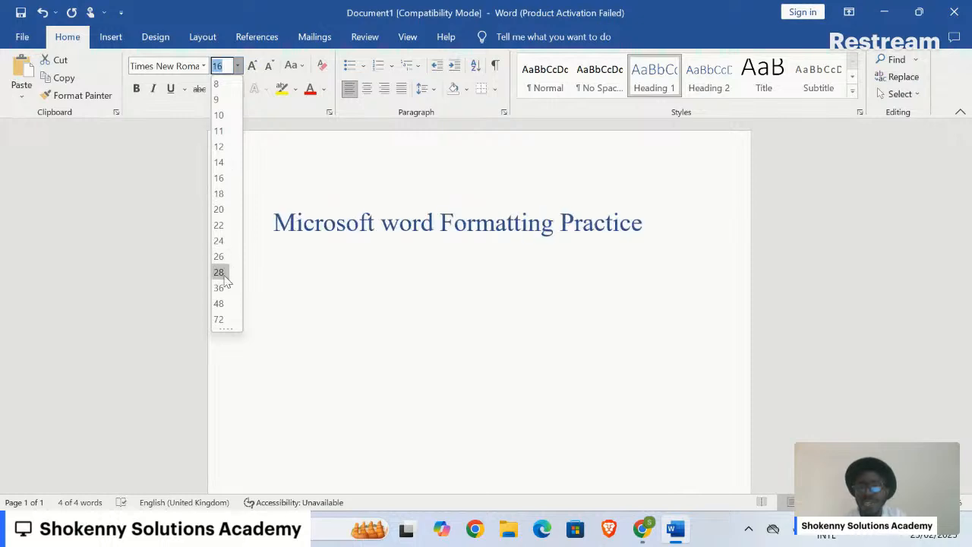
pyautogui.click(252, 70)
pyautogui.click(252, 66)
pyautogui.click(253, 67)
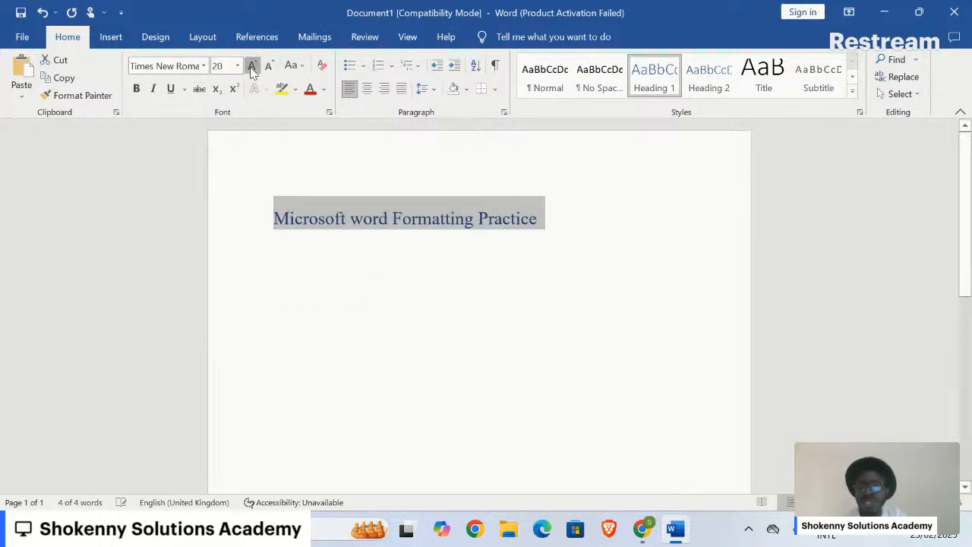
pyautogui.click(252, 67)
pyautogui.click(252, 67)
pyautogui.click(252, 66)
pyautogui.click(252, 67)
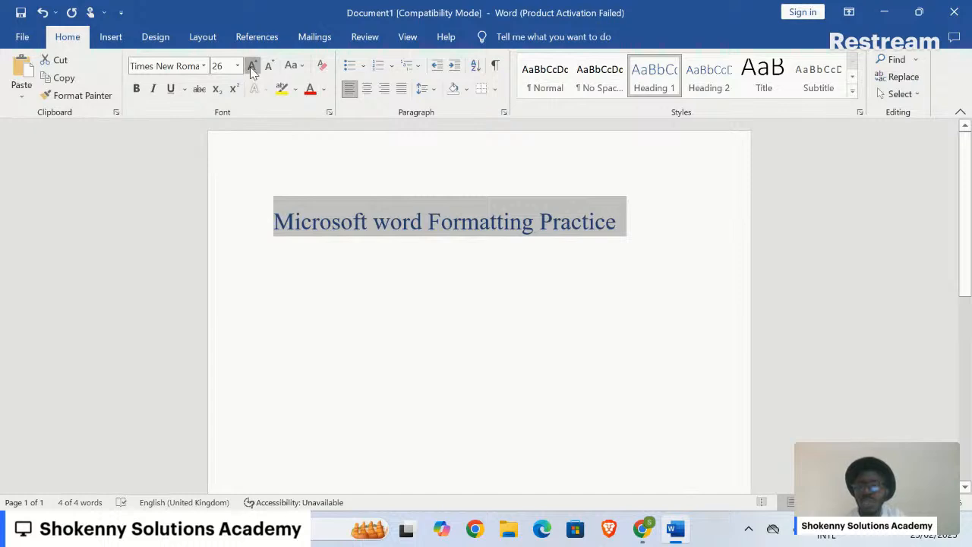
pyautogui.click(252, 67)
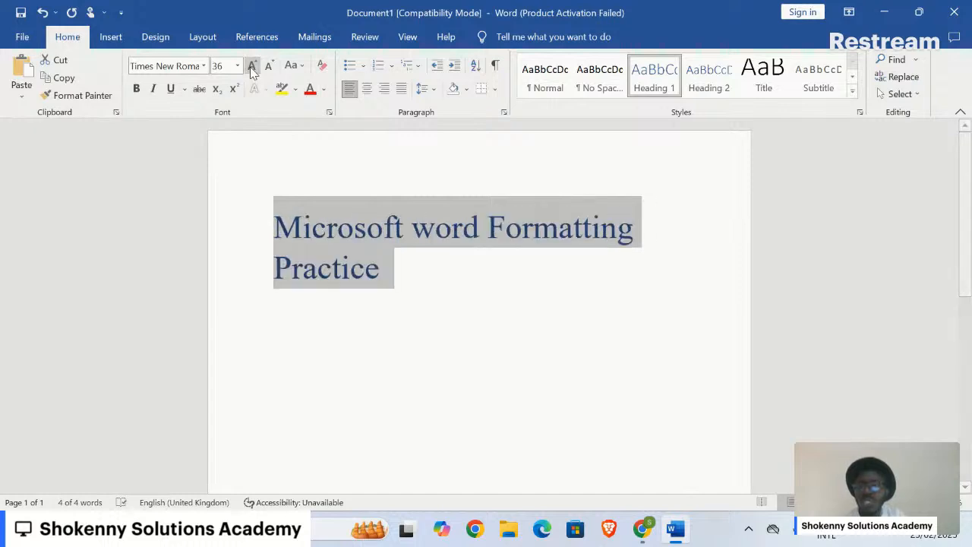
pyautogui.click(270, 66)
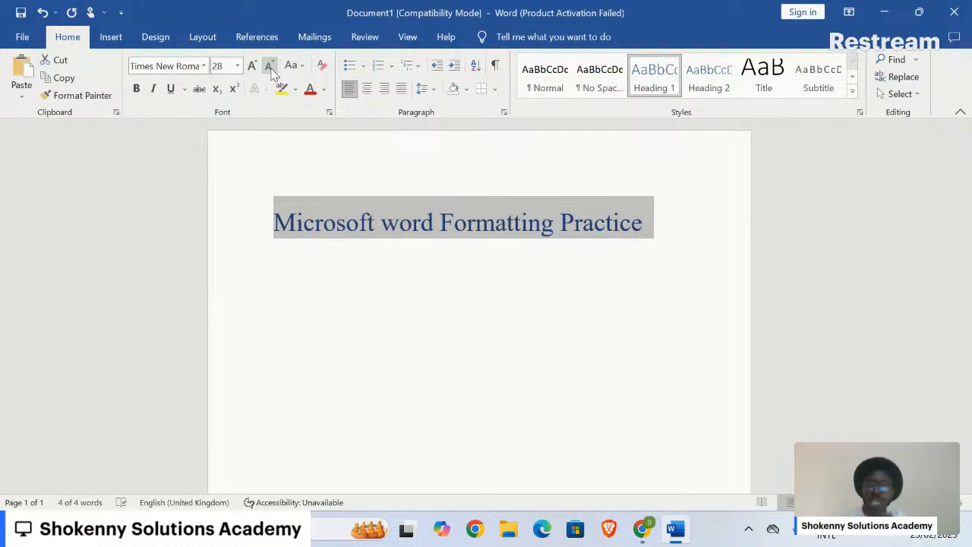
# Make the heading red and bold, then switch to the Google Docs instructions
pyautogui.click(310, 89)
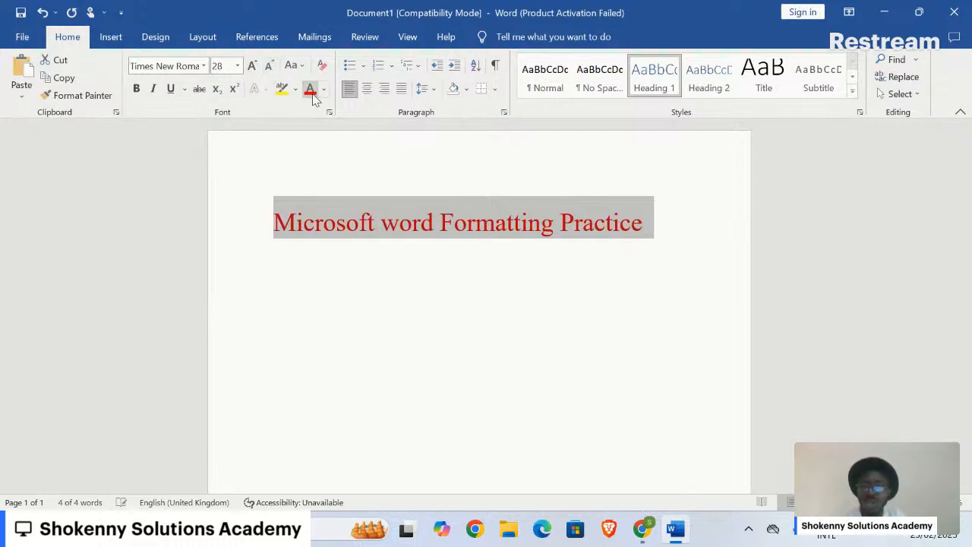
pyautogui.click(137, 89)
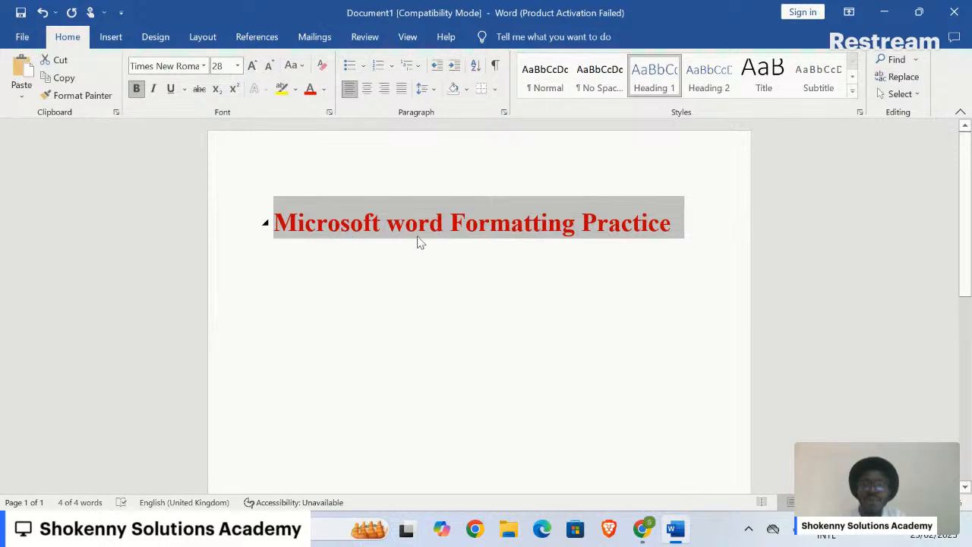
pyautogui.click(678, 534)
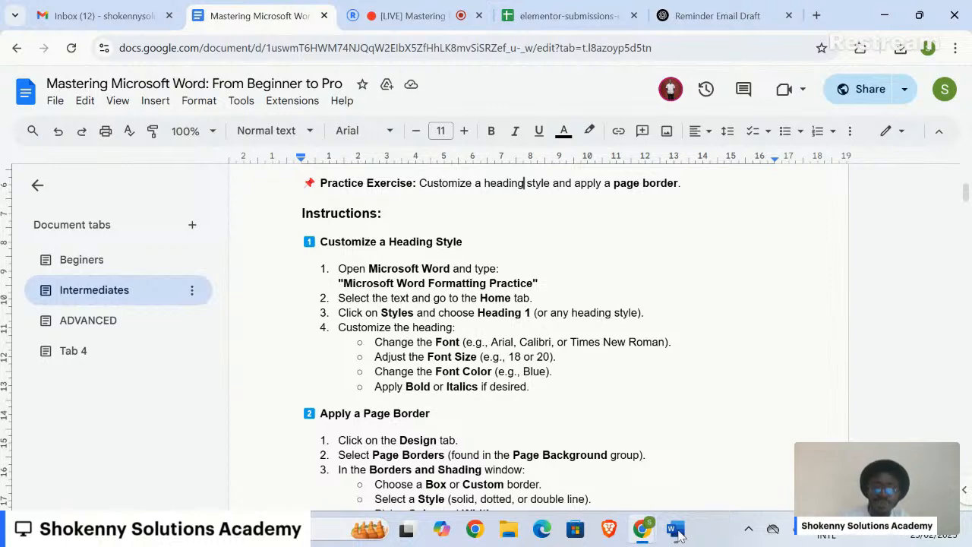
# Colour the heading blue and italicise the word 'Formatting'
pyautogui.click(676, 530)
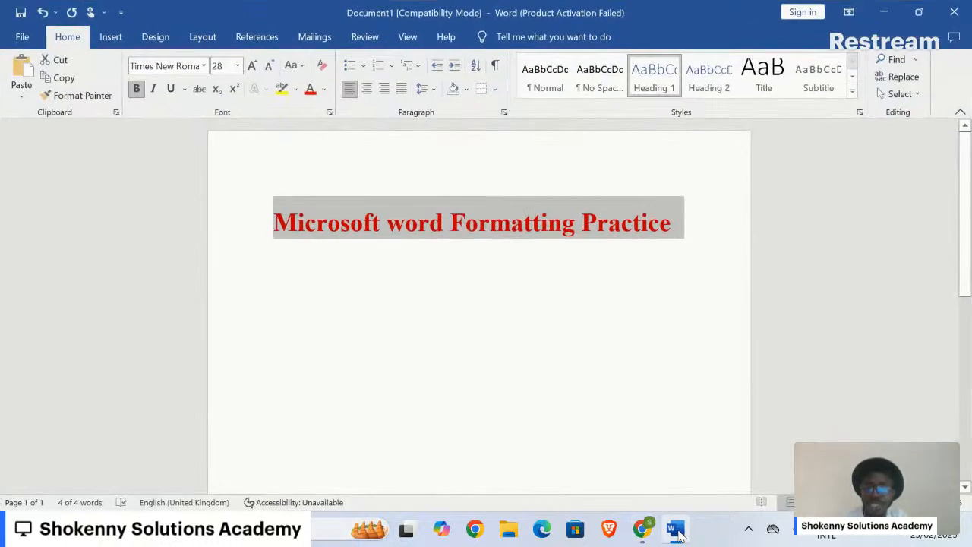
pyautogui.click(324, 89)
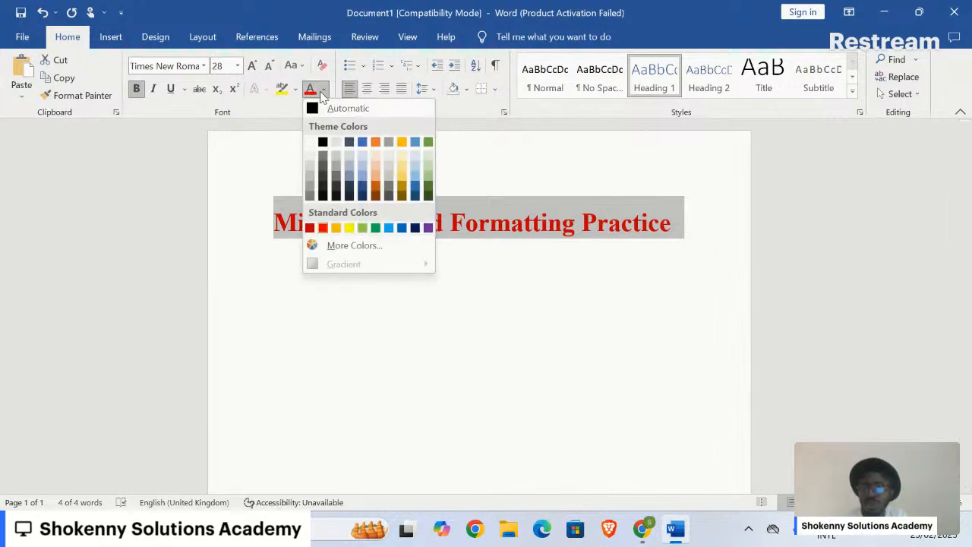
pyautogui.click(362, 144)
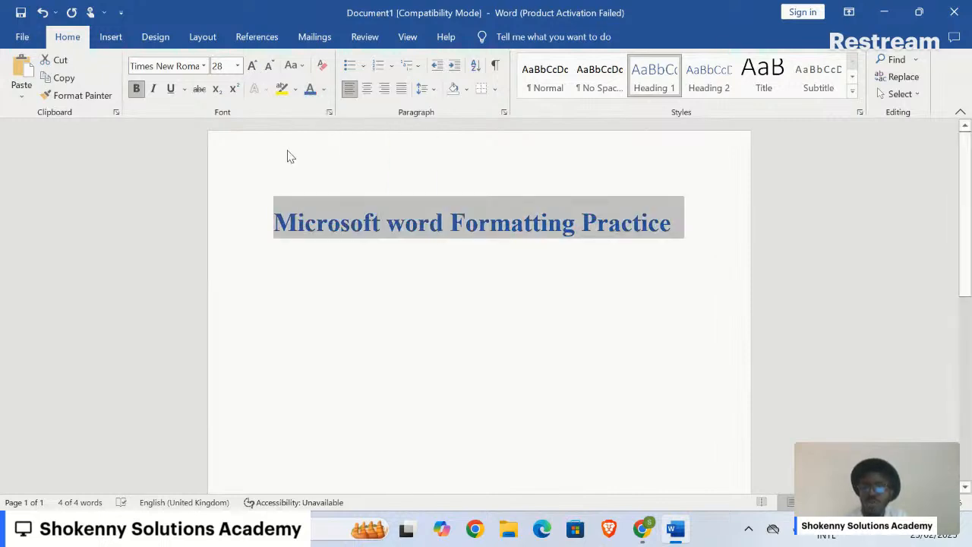
pyautogui.doubleClick(508, 228)
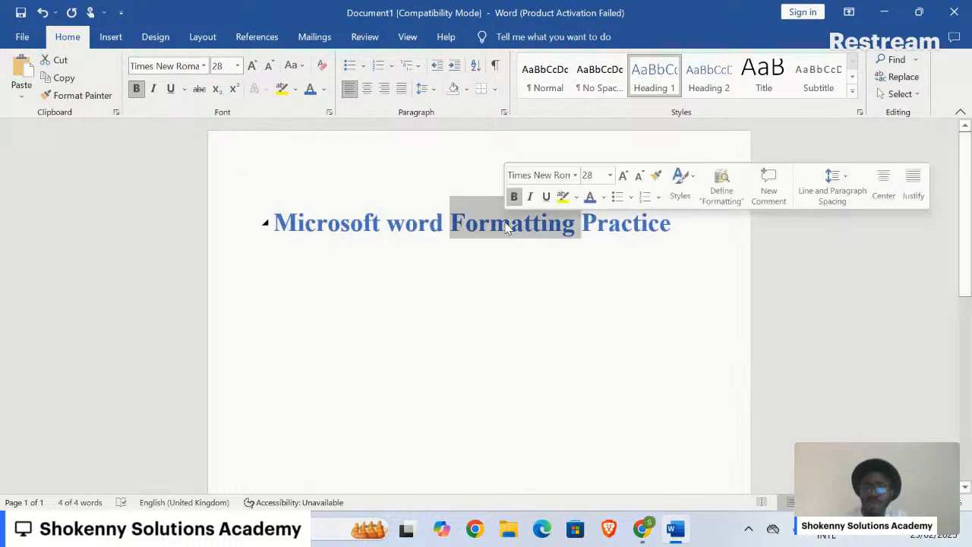
pyautogui.click(152, 88)
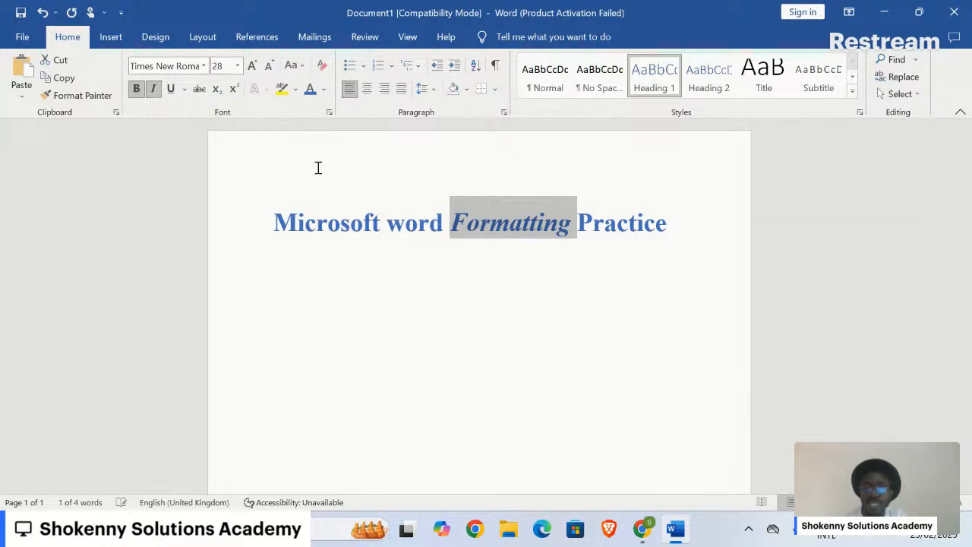
# Capitalise 'word' to 'Word' in the heading
pyautogui.click(344, 231)
pyautogui.click(405, 234)
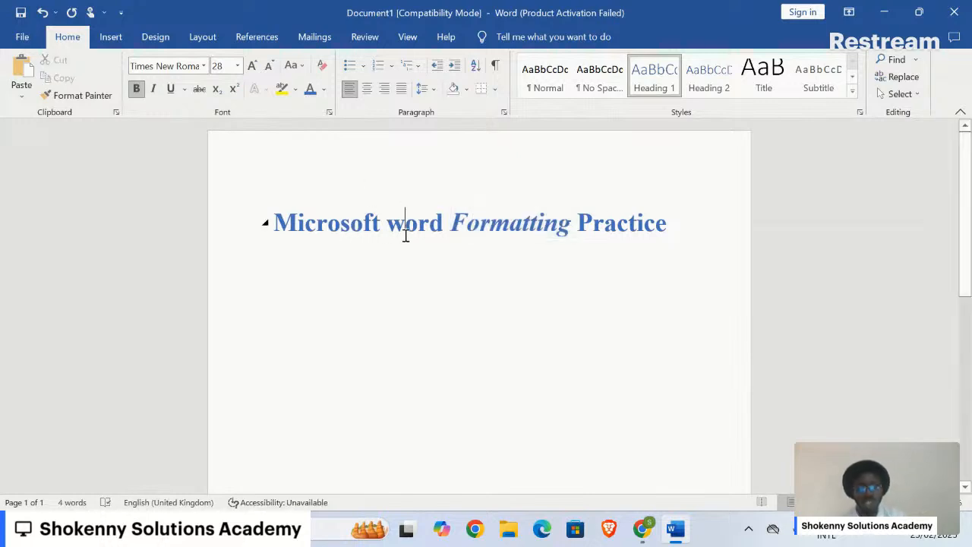
pyautogui.press('BackSpace')
pyautogui.write('W')
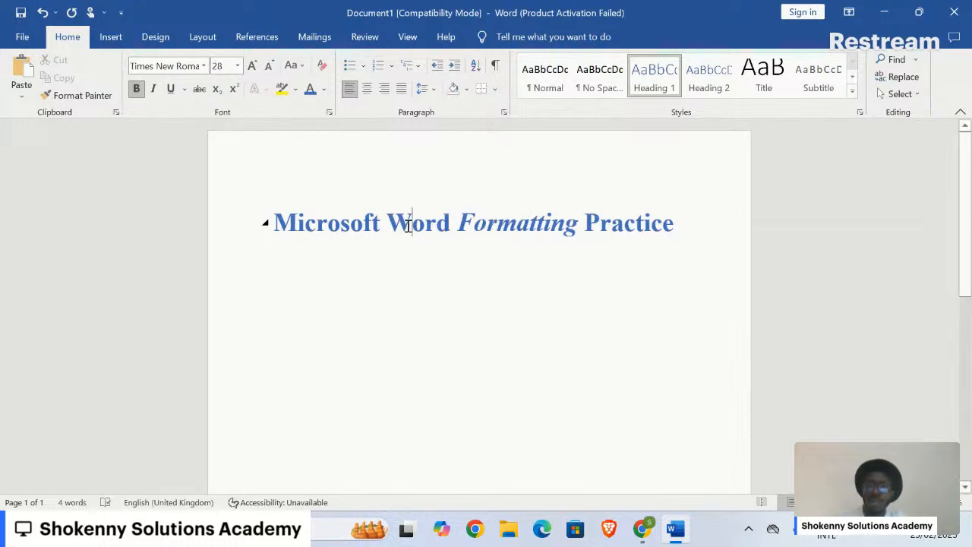
# Underline the word 'Practice'
pyautogui.doubleClick(651, 223)
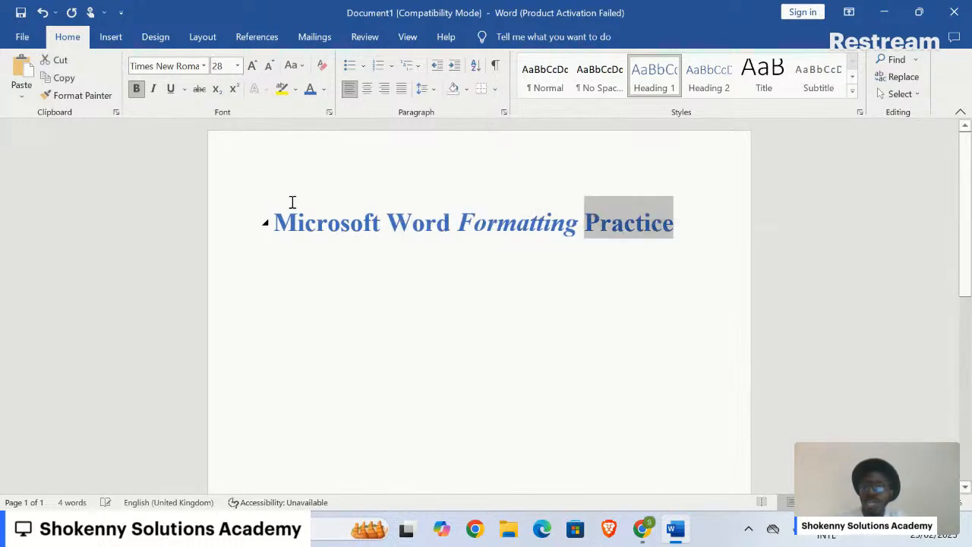
pyautogui.click(170, 88)
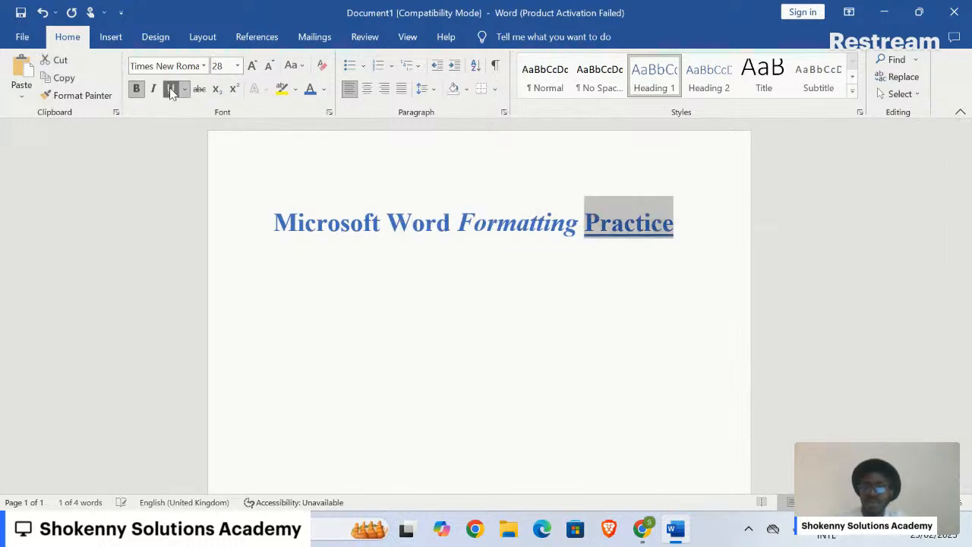
pyautogui.click(451, 285)
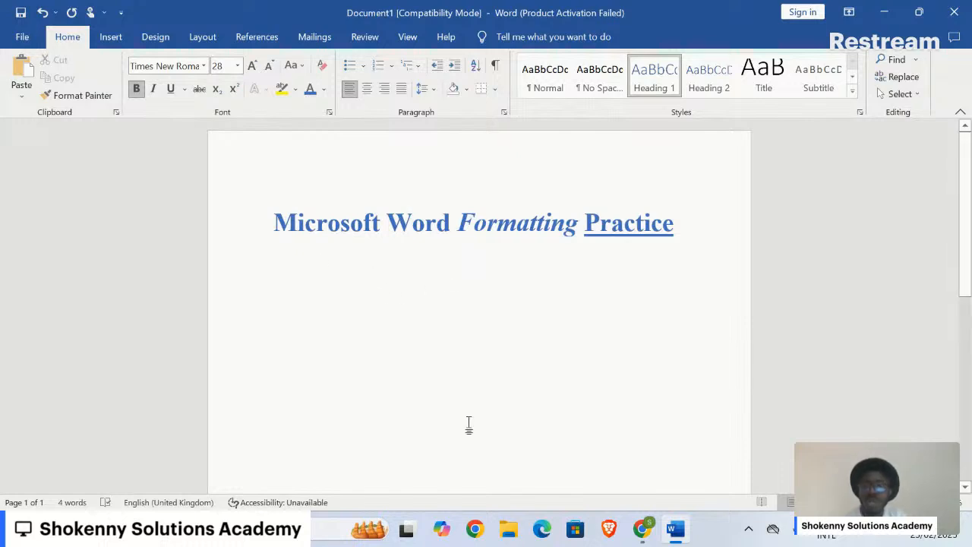
pyautogui.click(681, 539)
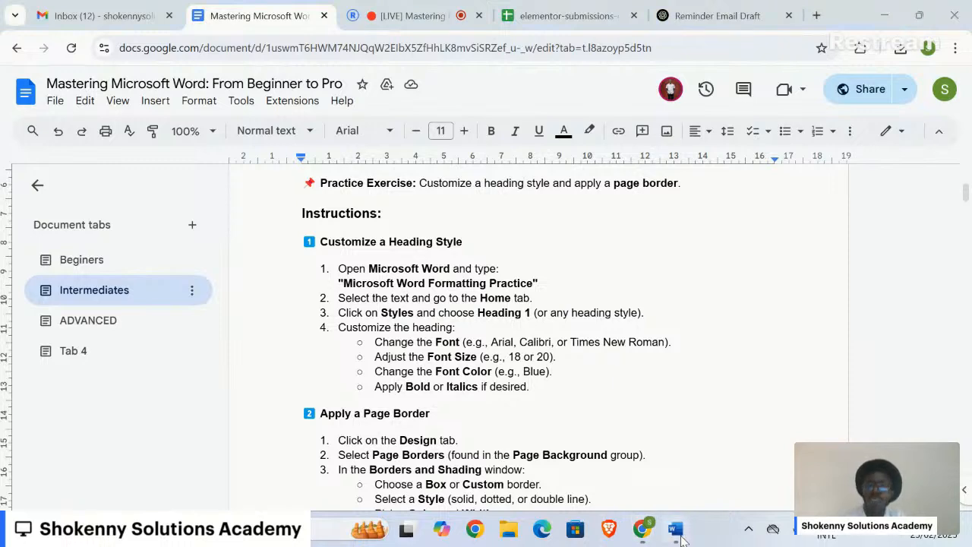
pyautogui.click(676, 532)
pyautogui.click(677, 531)
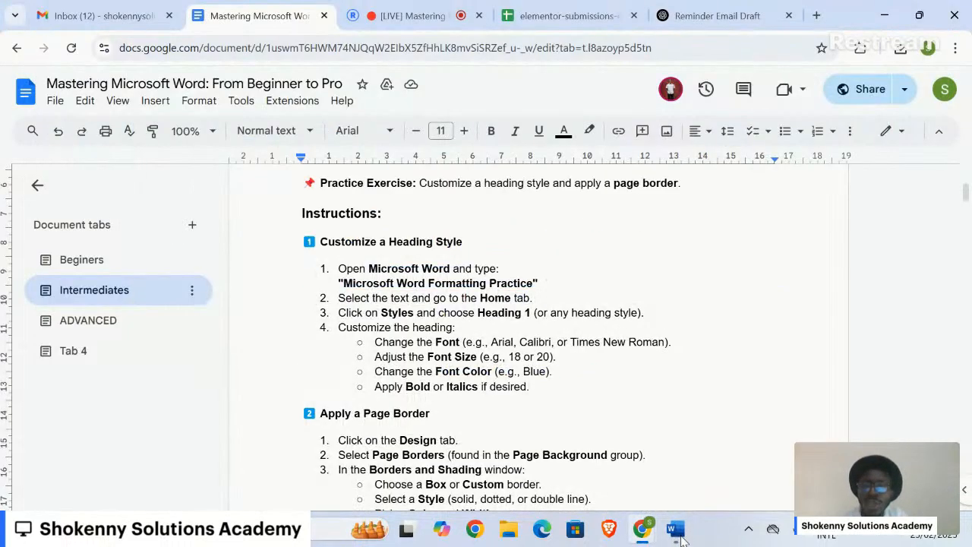
pyautogui.click(680, 537)
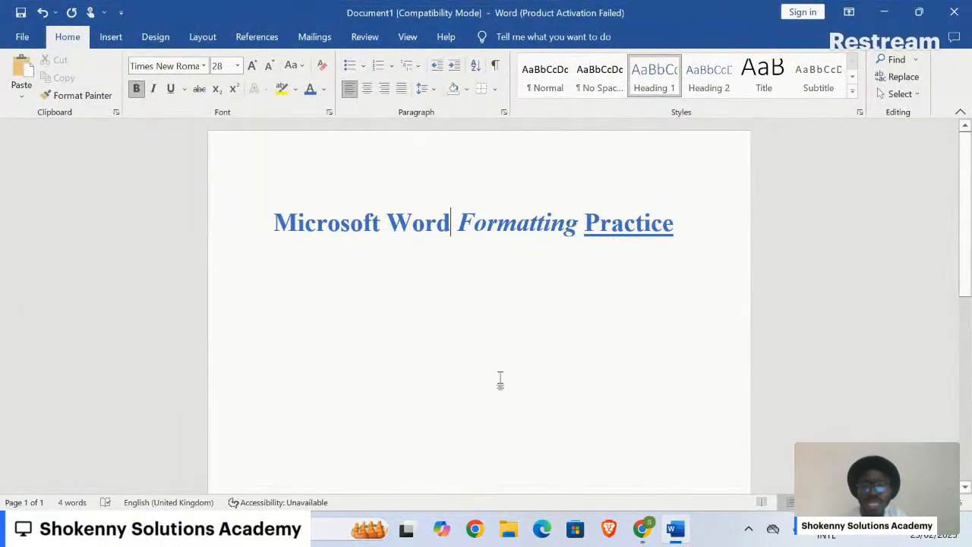
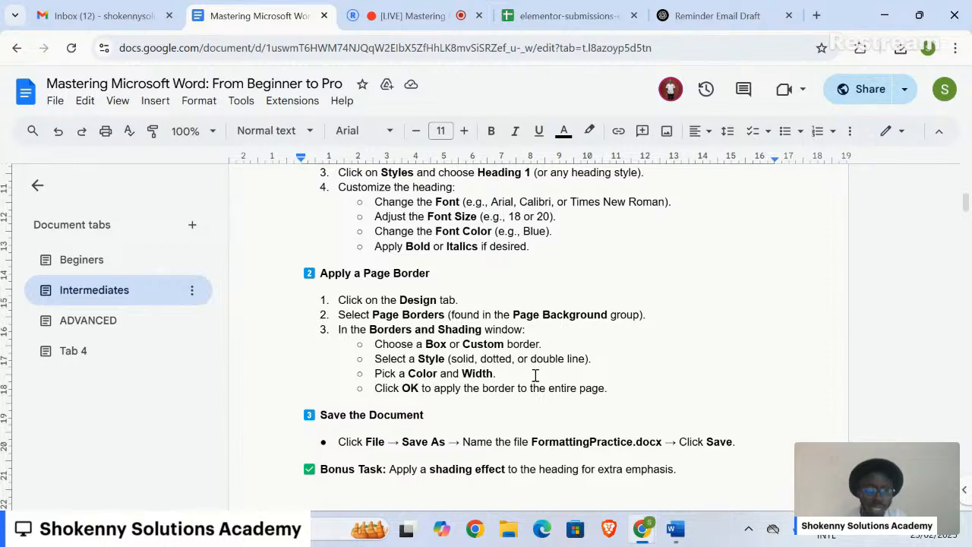
# Switch from the Google Docs notes to the Word formatting practice document
pyautogui.click(674, 536)
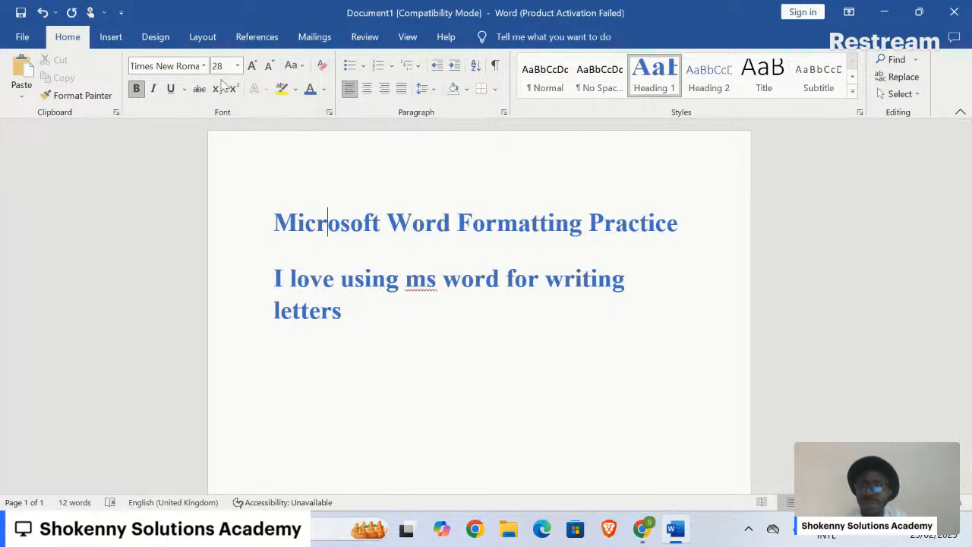
# Open Borders and Shading on the Page Border tab from the Design ribbon
pyautogui.click(157, 37)
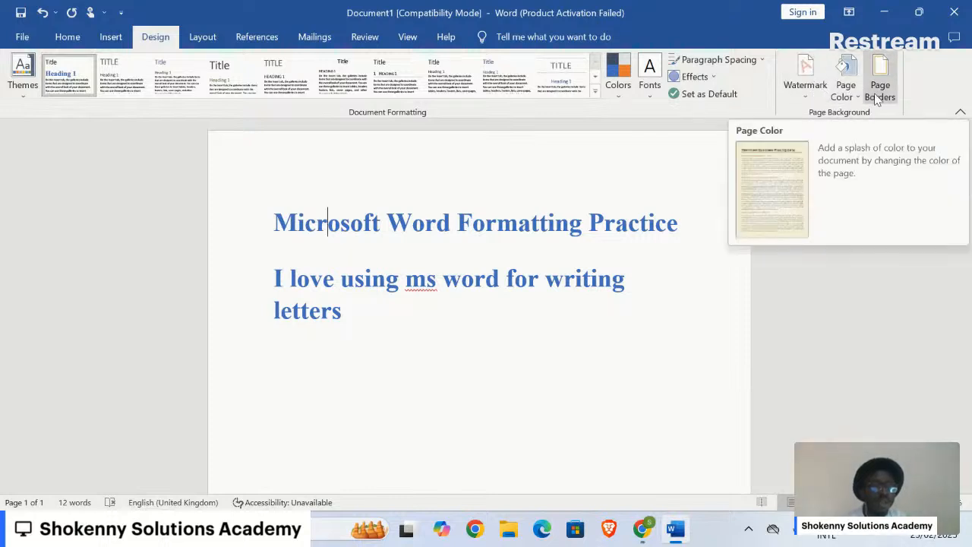
pyautogui.click(885, 69)
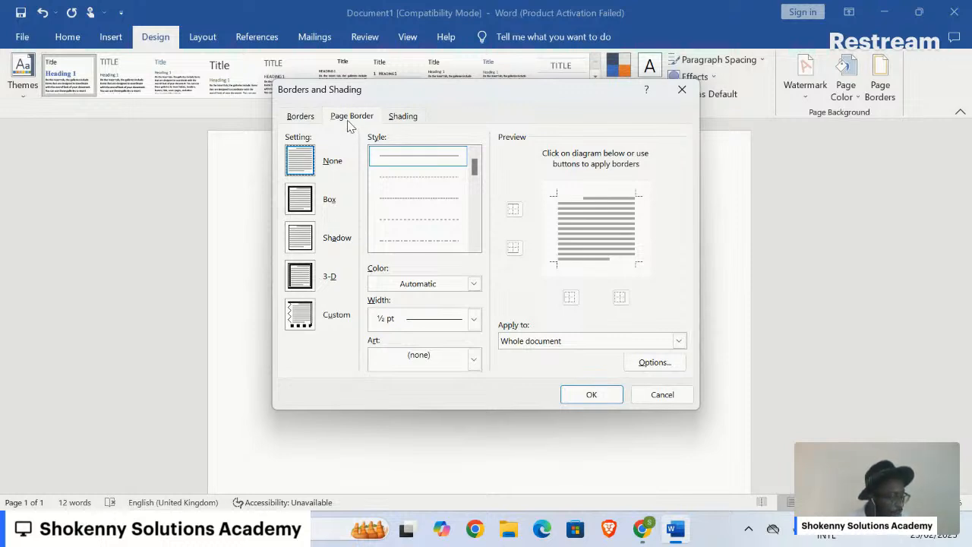
# Try the Box, Shadow and 3-D settings and dotted, solid and dash-dot line styles
pyautogui.click(305, 200)
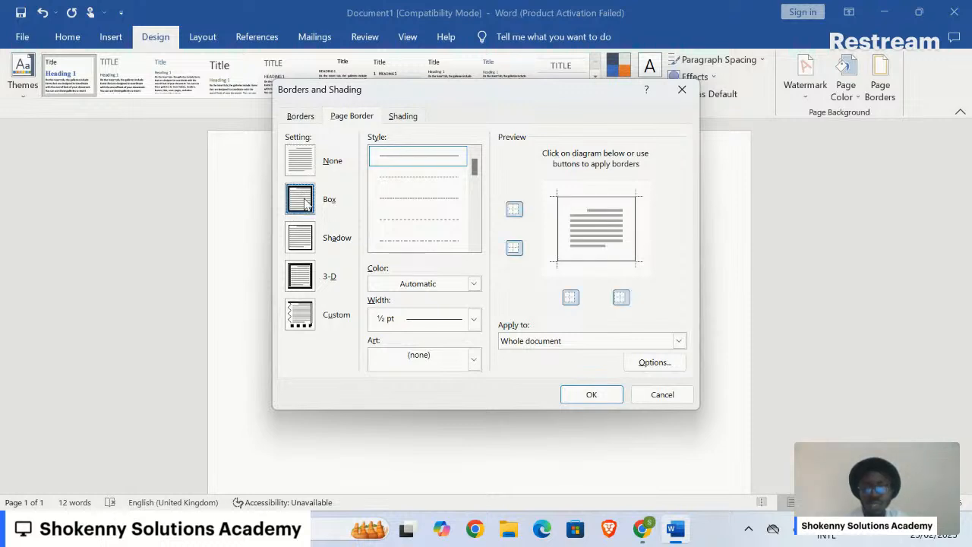
pyautogui.click(310, 249)
pyautogui.click(309, 287)
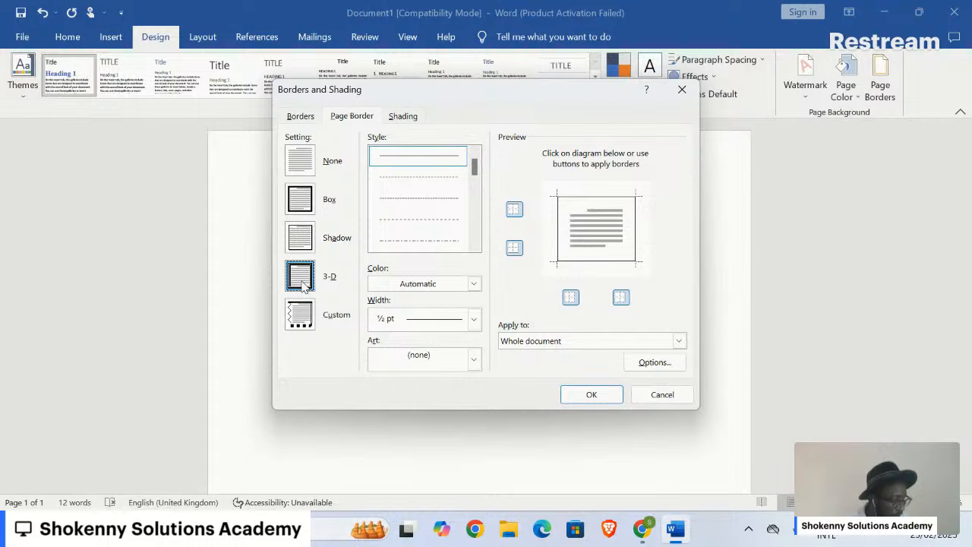
pyautogui.click(393, 180)
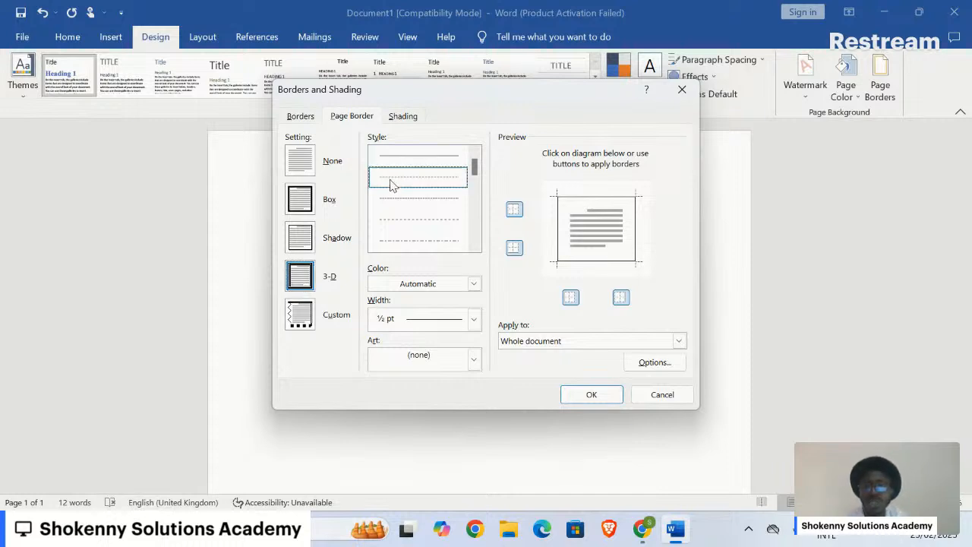
pyautogui.click(429, 155)
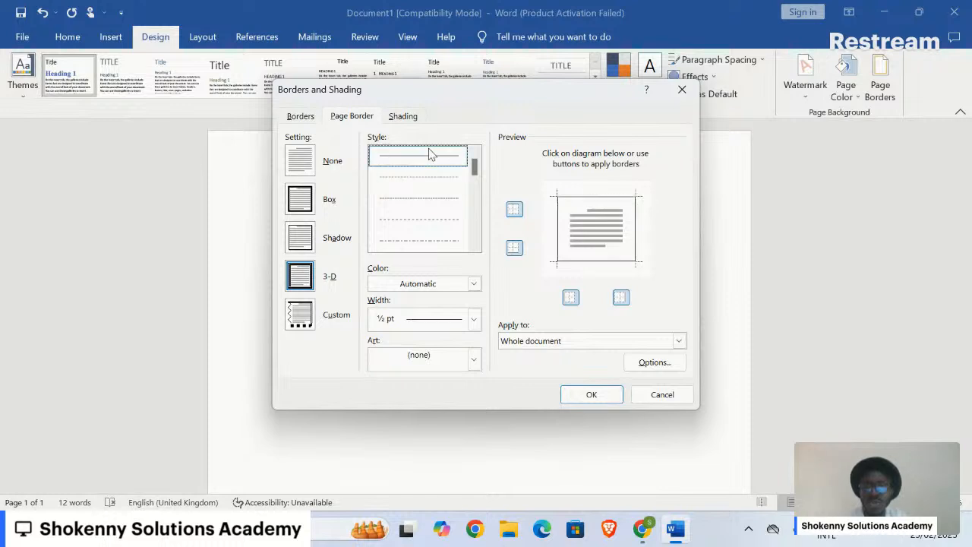
pyautogui.click(439, 241)
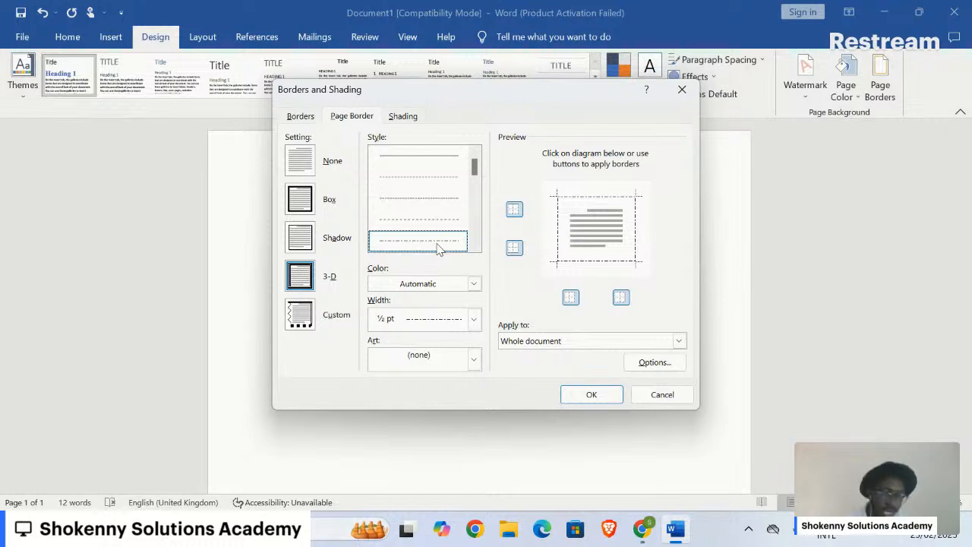
# Make the page border blue with a 2¼ pt width
pyautogui.click(474, 286)
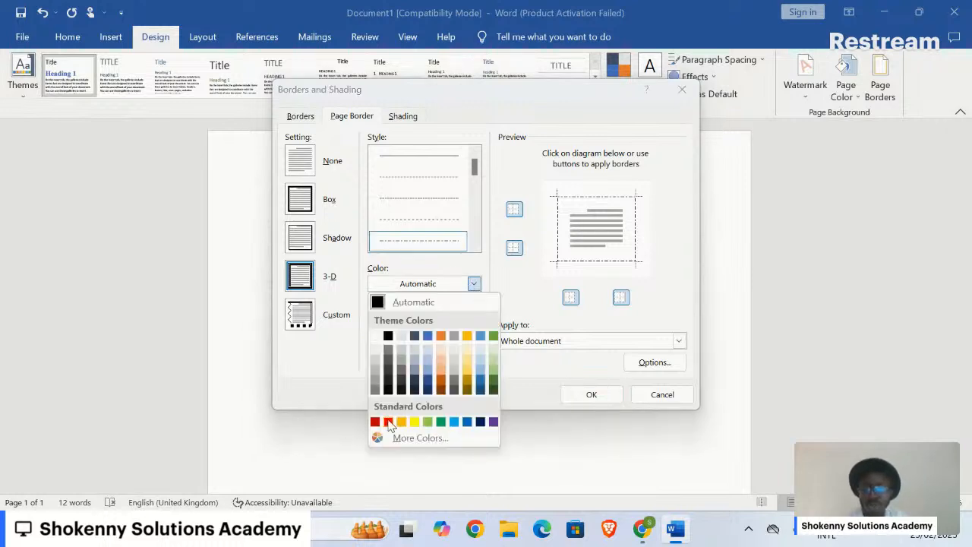
pyautogui.click(428, 335)
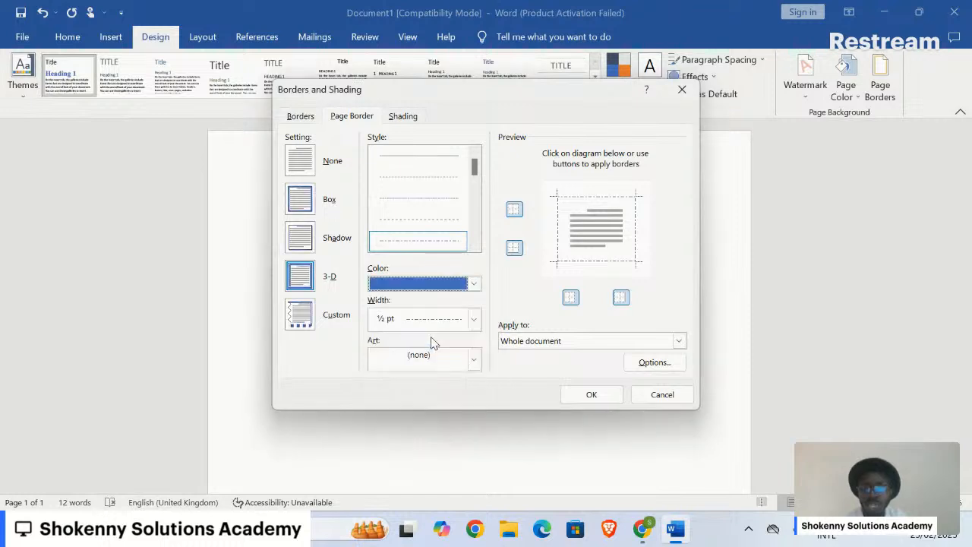
pyautogui.click(474, 320)
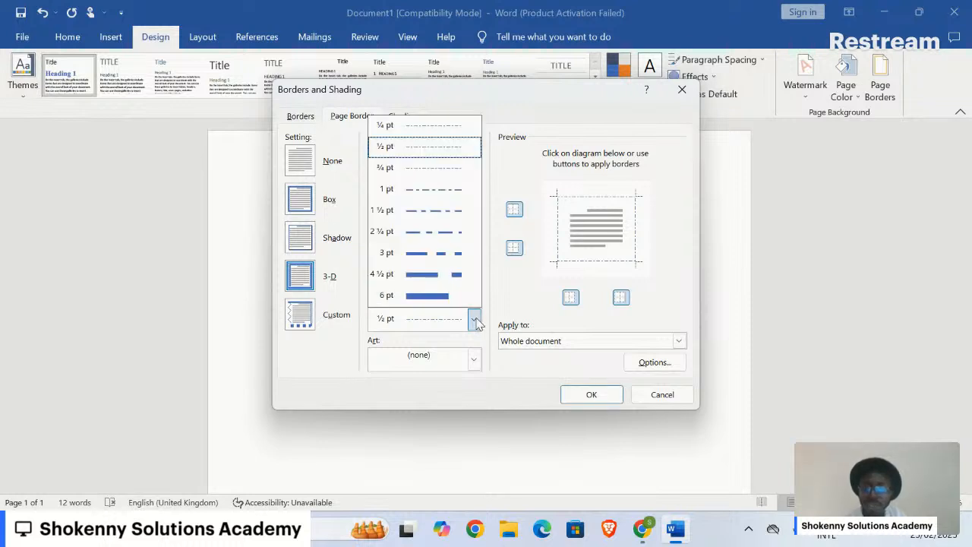
pyautogui.click(439, 240)
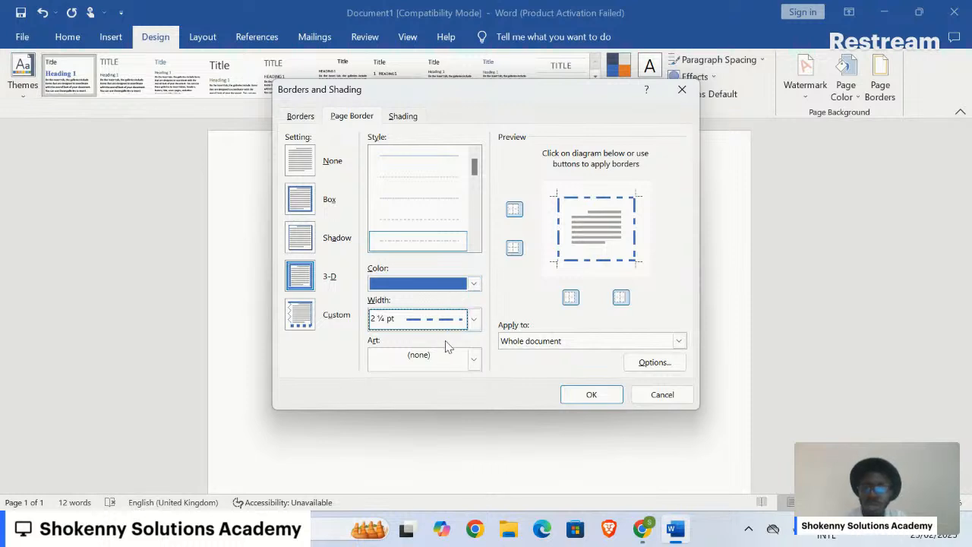
# Choose a blue decorative Art border, 31 pt wide, for the whole document
pyautogui.click(474, 359)
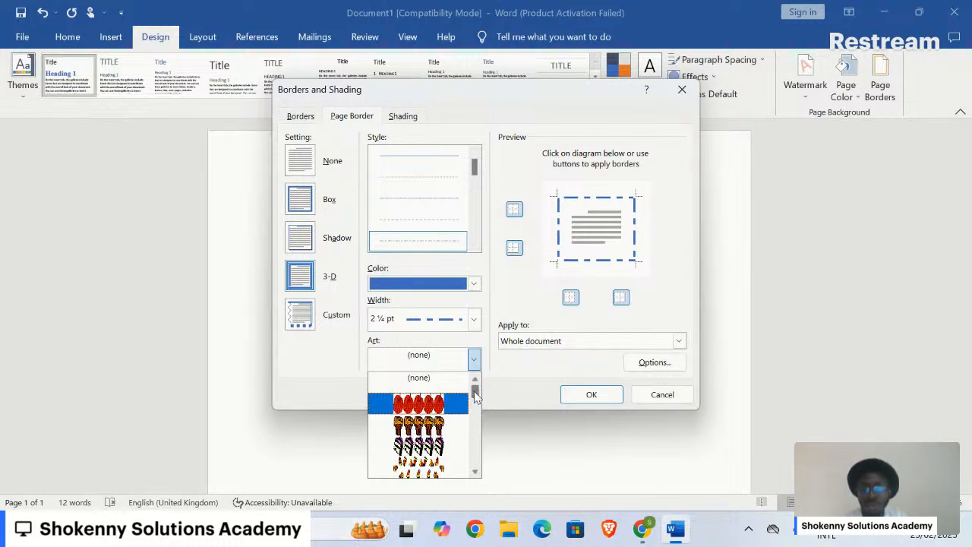
pyautogui.moveTo(474, 394); pyautogui.dragTo(480, 490)
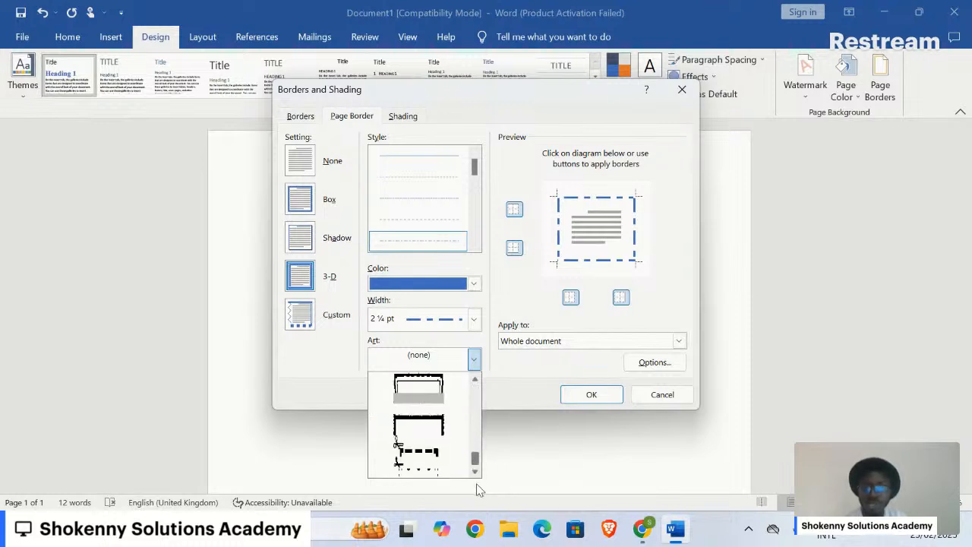
pyautogui.click(430, 427)
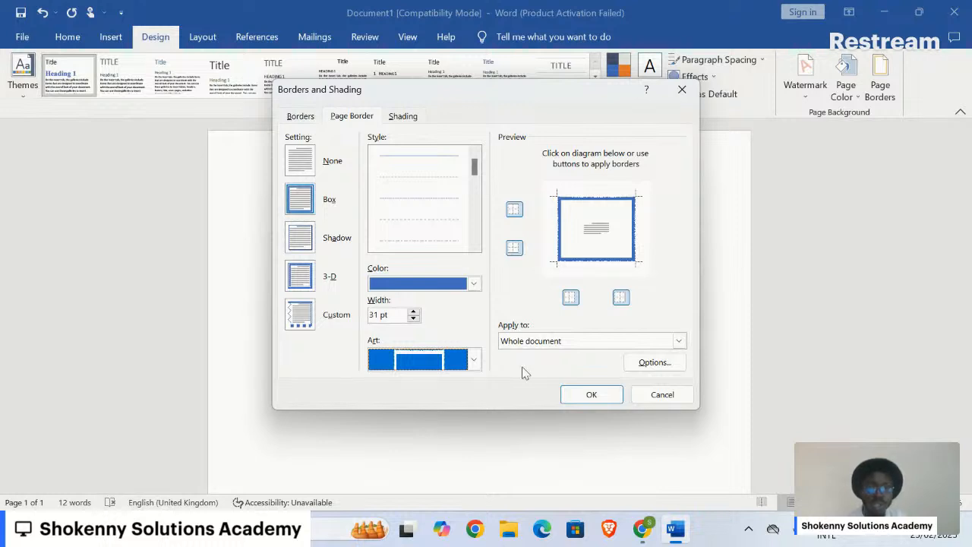
pyautogui.click(562, 342)
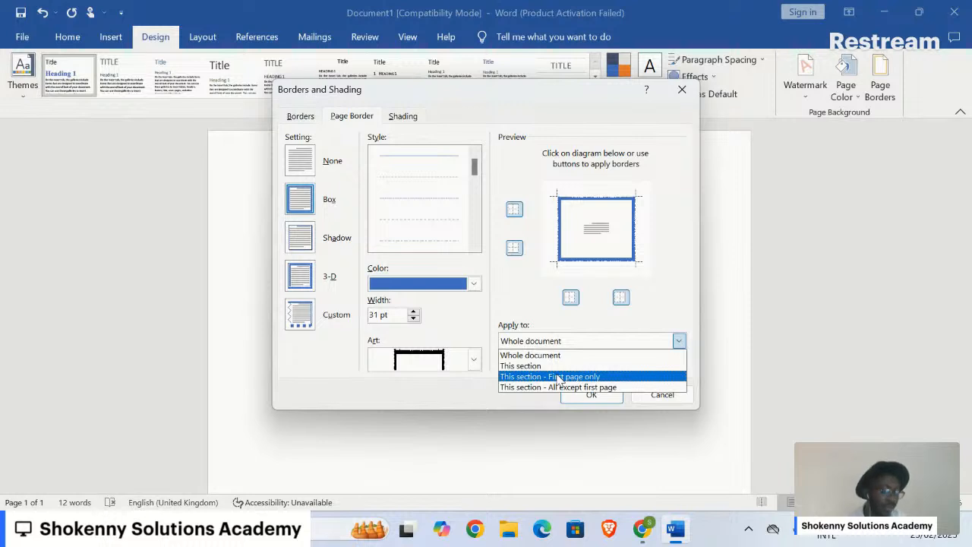
pyautogui.click(562, 346)
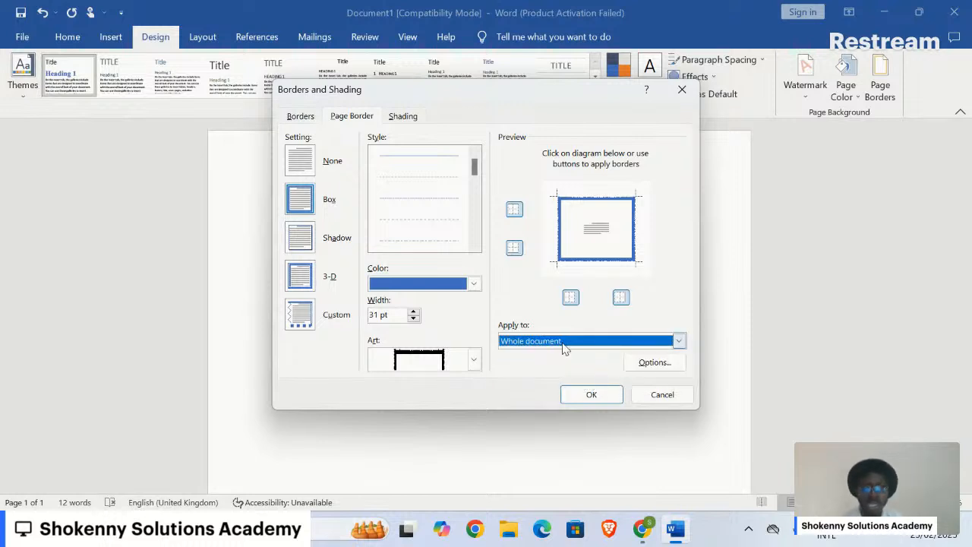
pyautogui.click(596, 394)
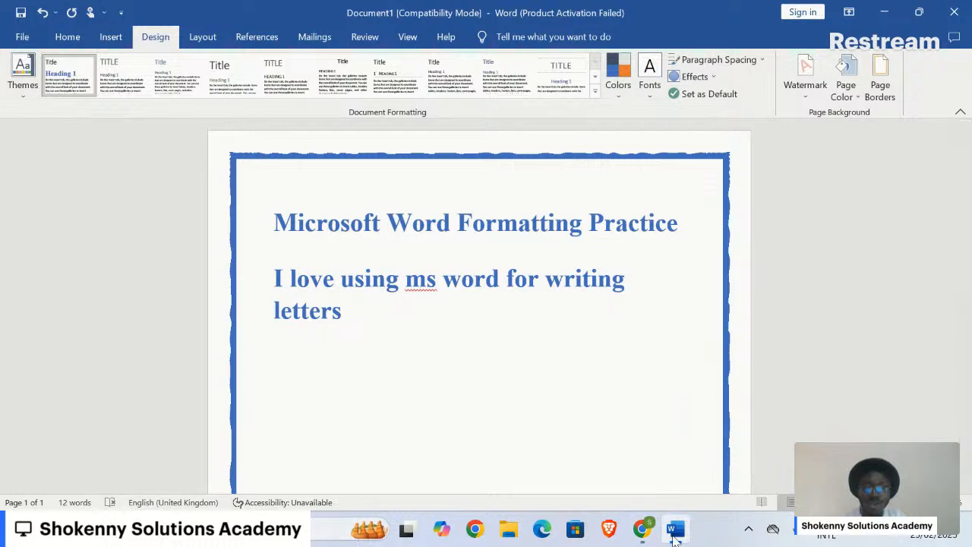
pyautogui.moveTo(680, 537)
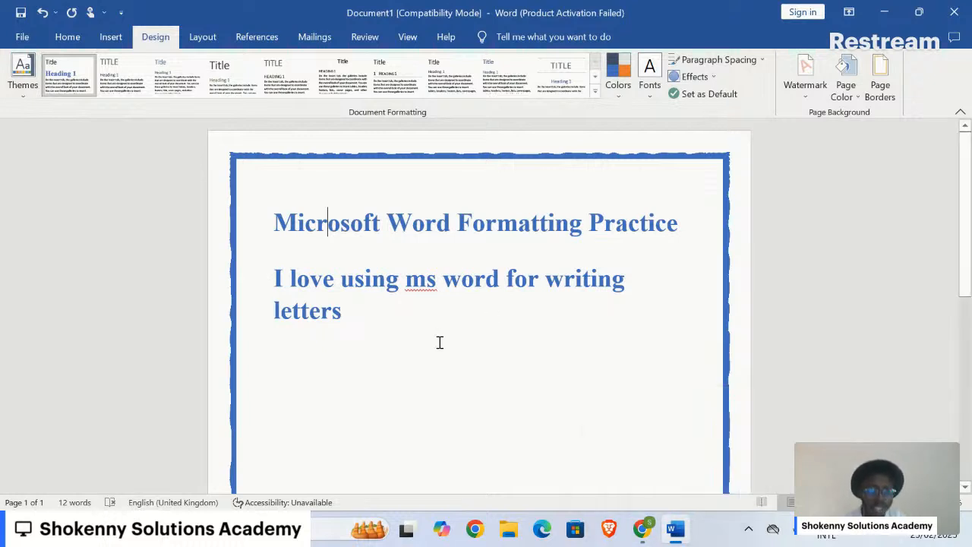
pyautogui.scroll(-5, 439, 340)
pyautogui.scroll(-3, 438, 342)
pyautogui.scroll(8, 439, 342)
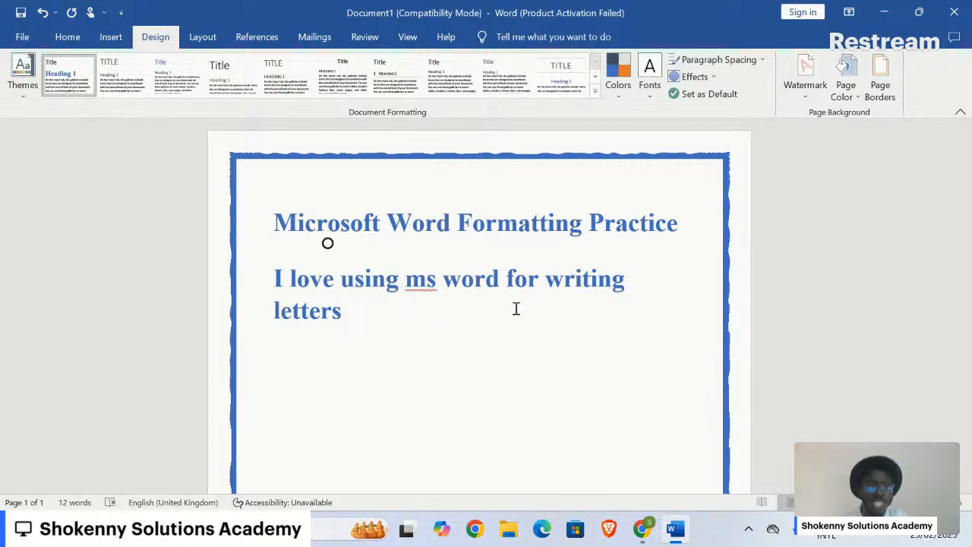
# Replace the page border with a blue floral Art border, then select all text
pyautogui.click(880, 88)
pyautogui.click(475, 358)
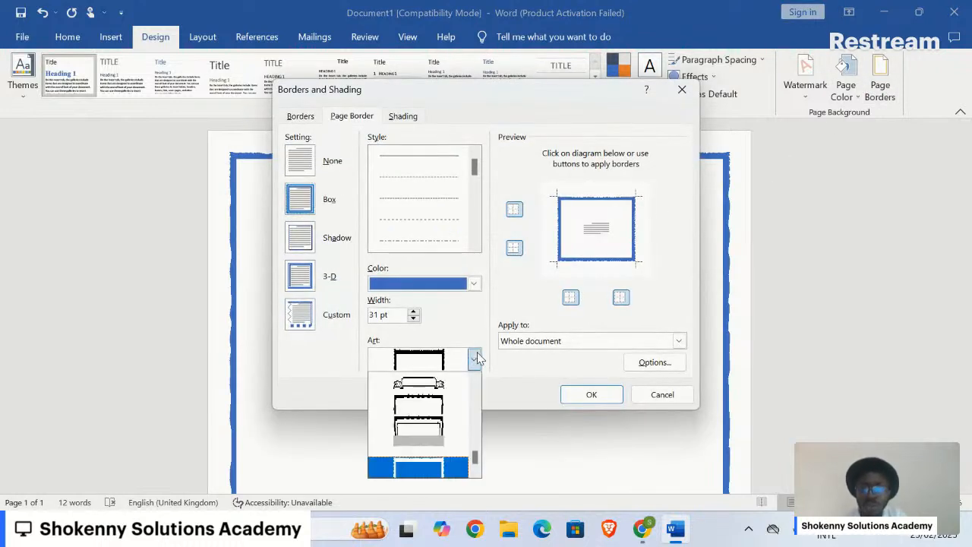
pyautogui.scroll(3, 460, 398)
pyautogui.scroll(4, 458, 400)
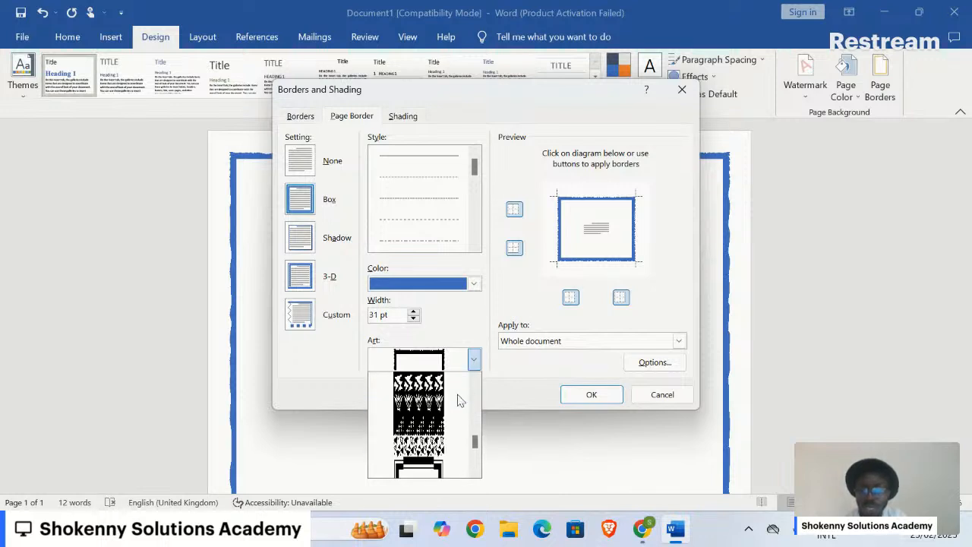
pyautogui.scroll(5, 458, 400)
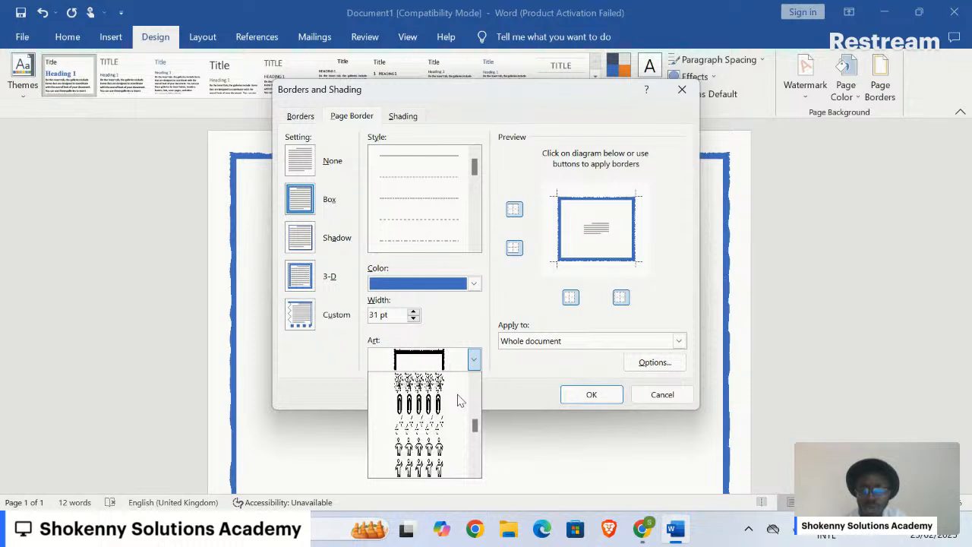
pyautogui.scroll(1, 458, 401)
pyautogui.scroll(2, 458, 400)
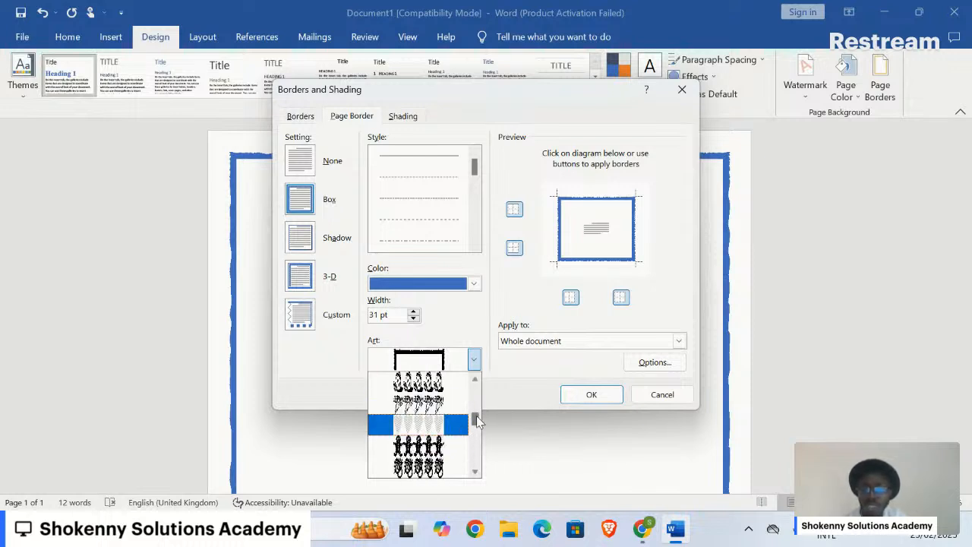
pyautogui.click(461, 409)
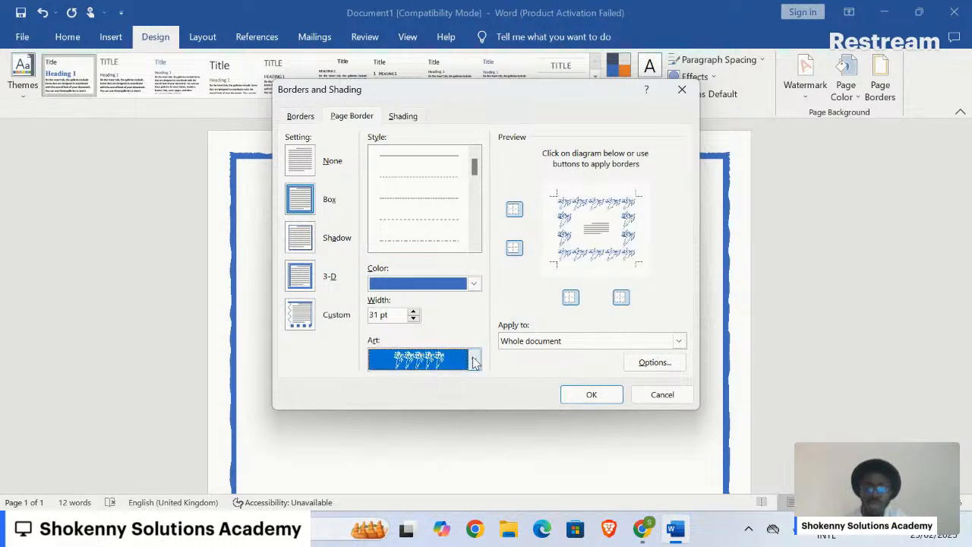
pyautogui.click(601, 393)
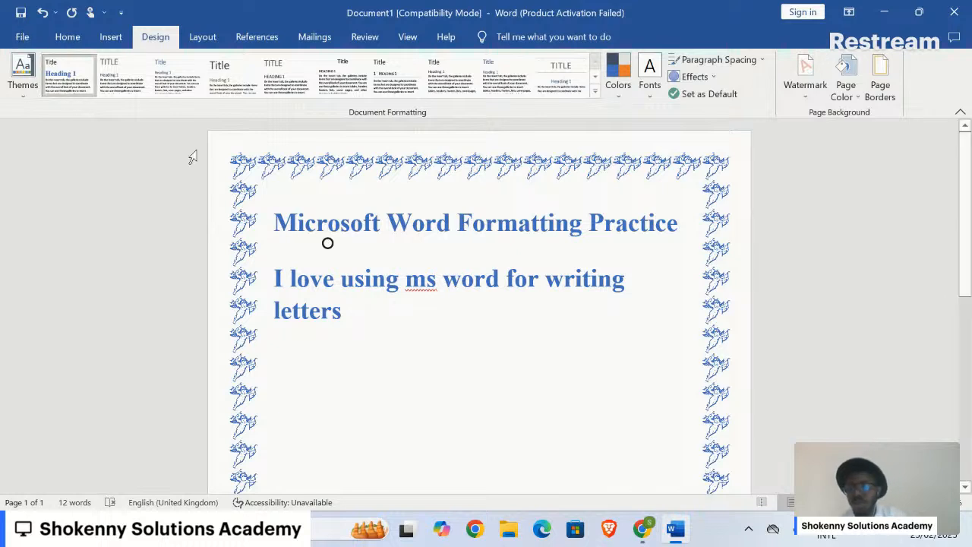
pyautogui.hotkey('ctrl', 'a')
# Save as FormattingPractice in Documents, accepting the newest-format upgrade, then deselect the text
pyautogui.hotkey('ctrl', 's')
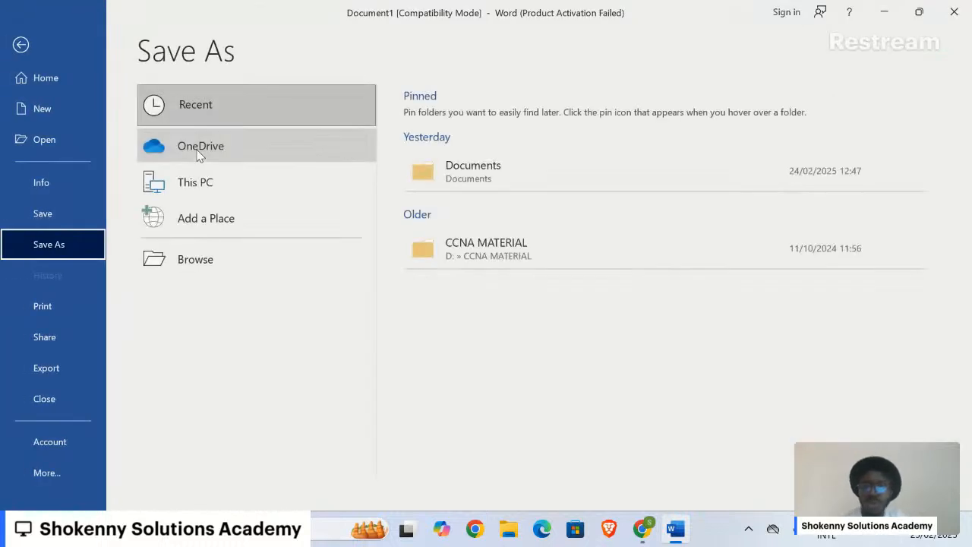
pyautogui.click(476, 176)
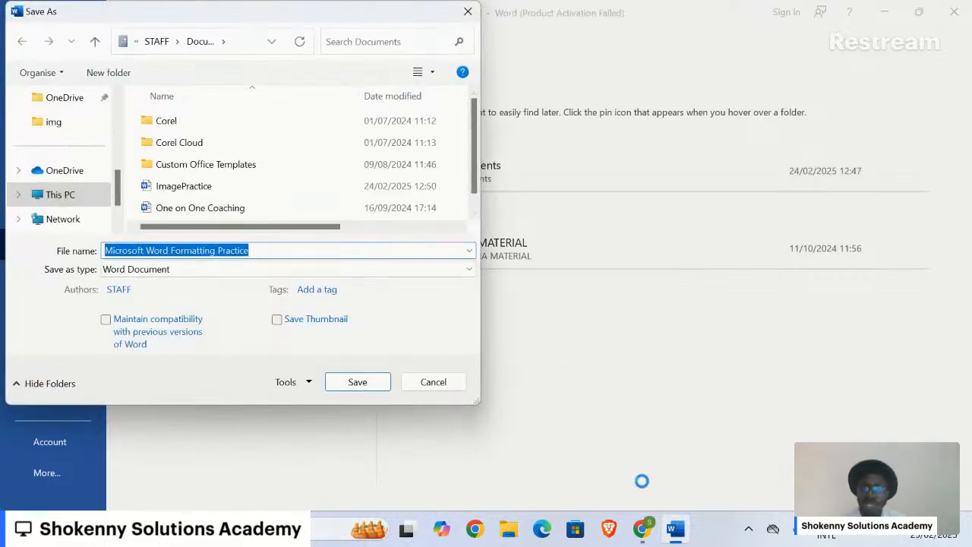
pyautogui.write('Fo')
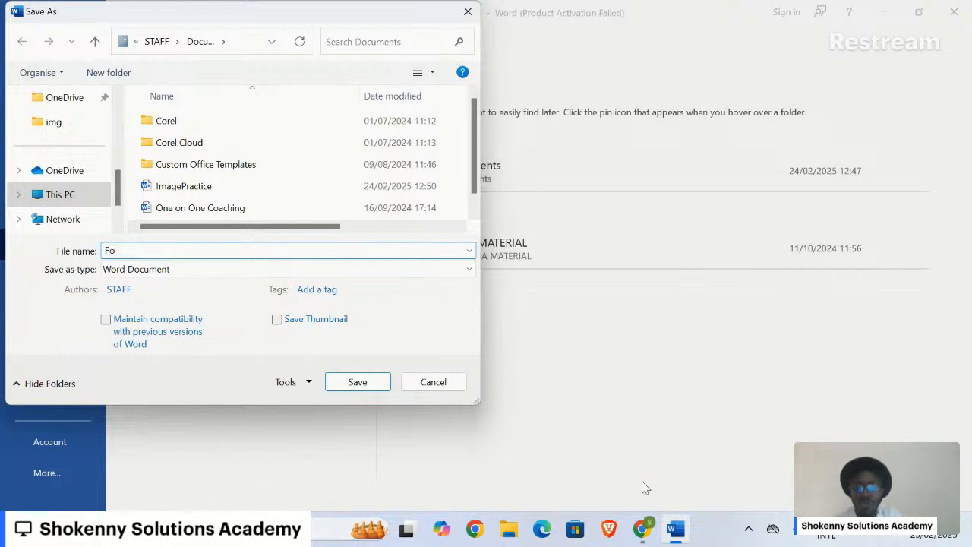
pyautogui.write('rmattingPractice')
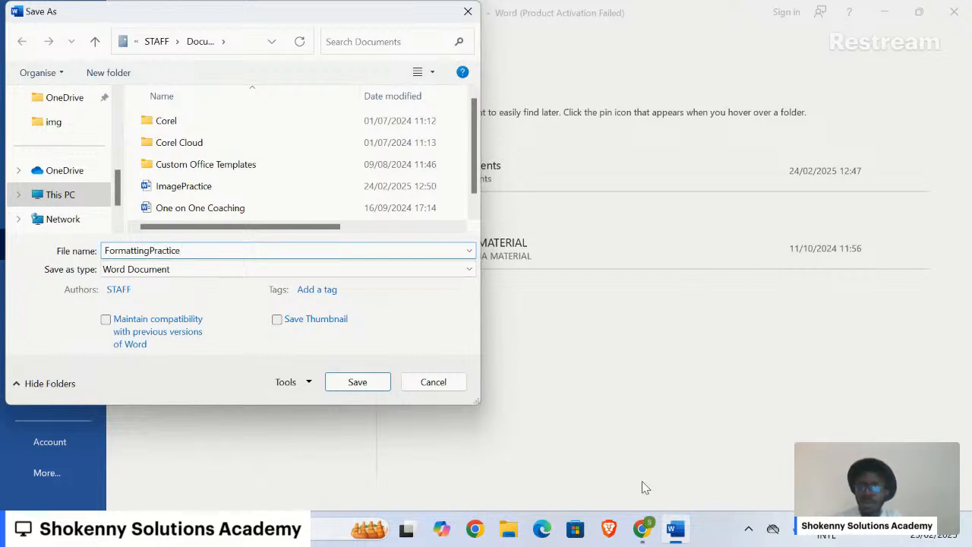
pyautogui.press('Return')
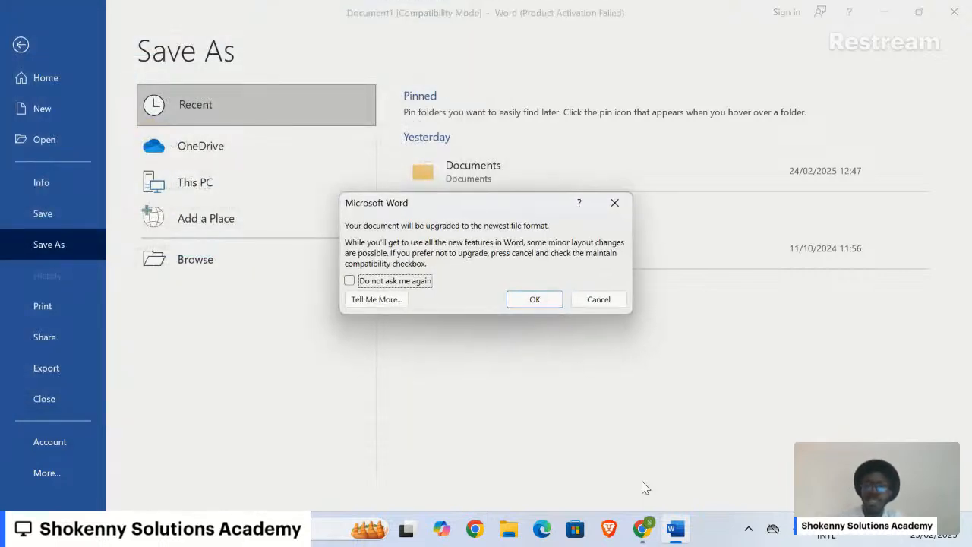
pyautogui.press('Return')
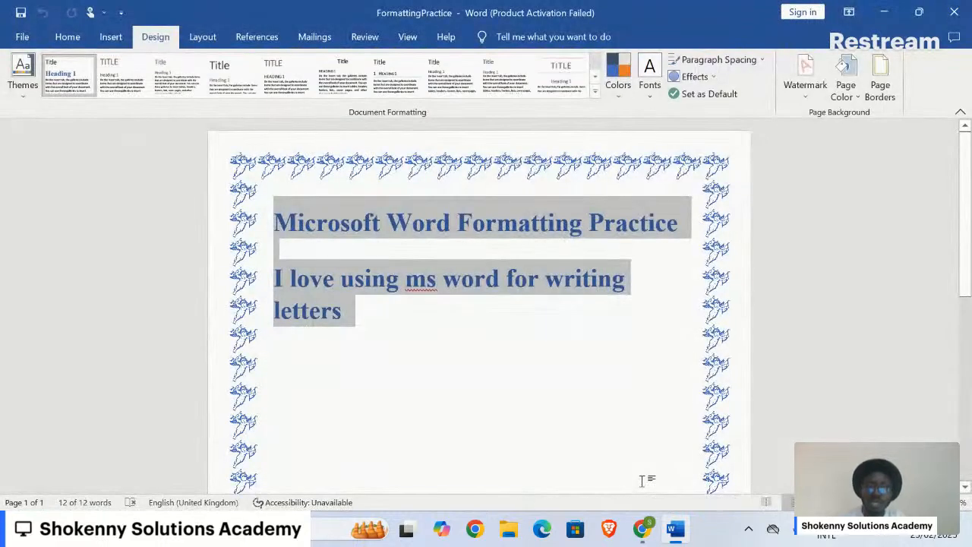
pyautogui.click(665, 408)
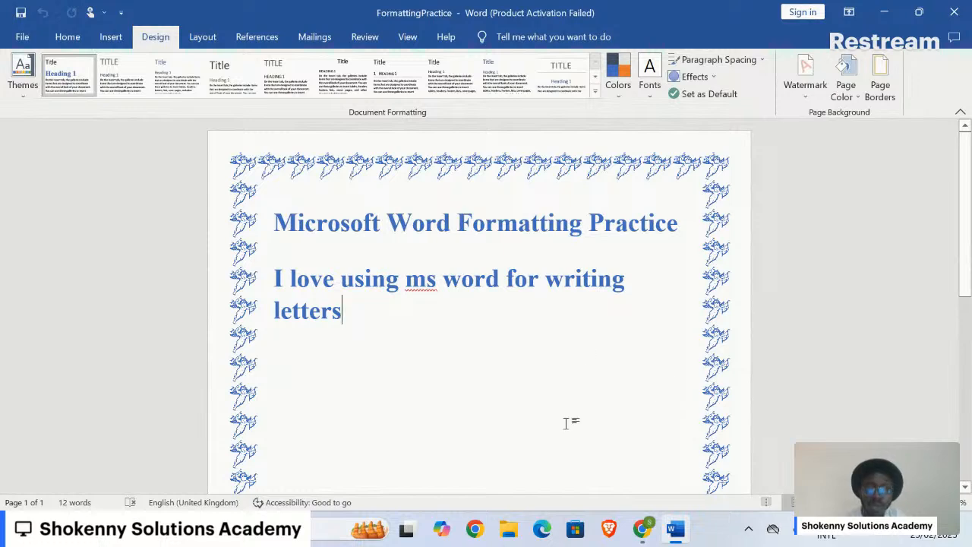
# Return to the Google Docs guide and scroll down to section 7, Working with Tables and Charts
pyautogui.moveTo(642, 530)
pyautogui.click(584, 498)
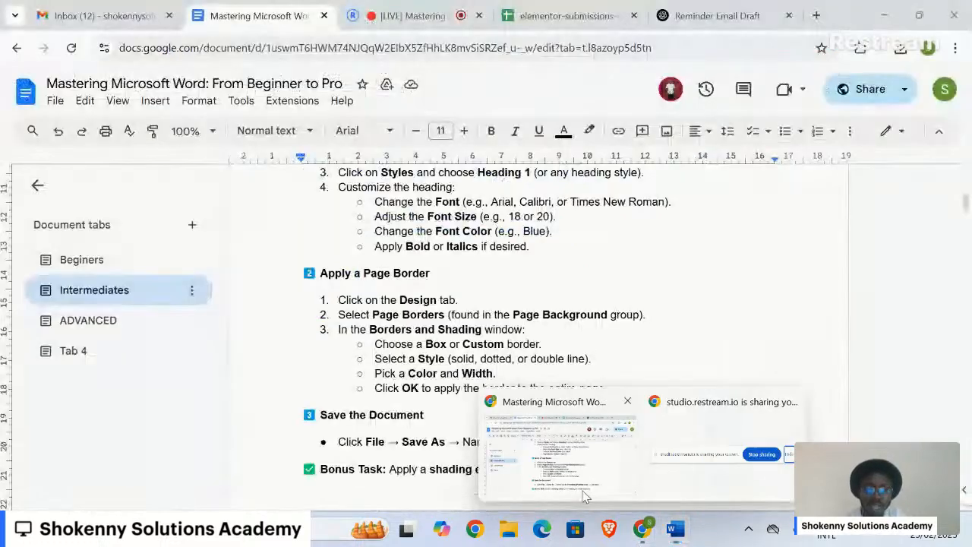
pyautogui.scroll(-3, 579, 406)
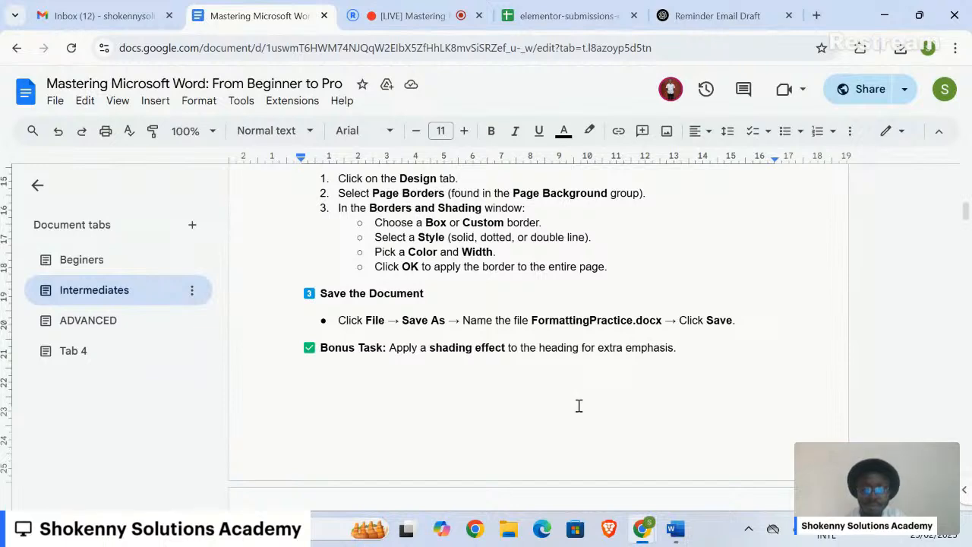
pyautogui.scroll(-4, 579, 406)
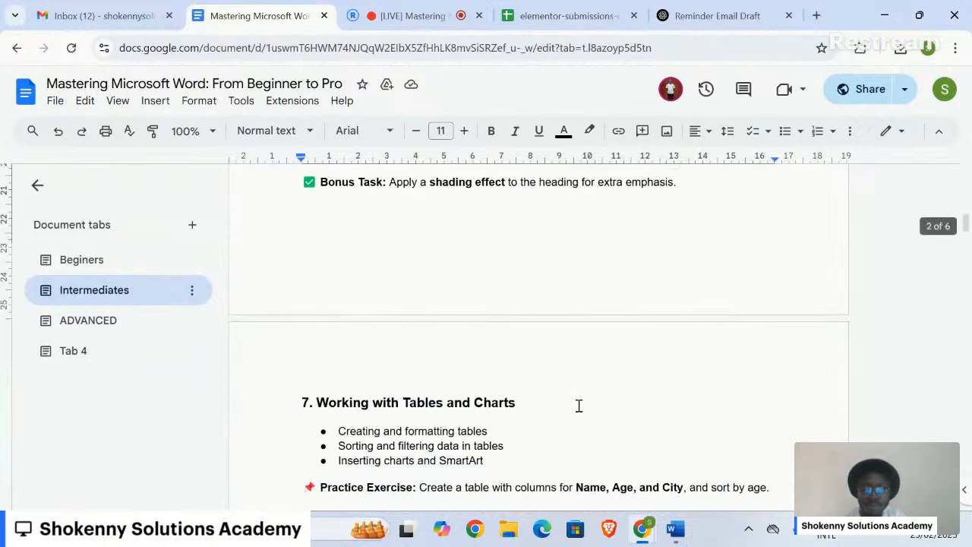
pyautogui.scroll(-2, 578, 406)
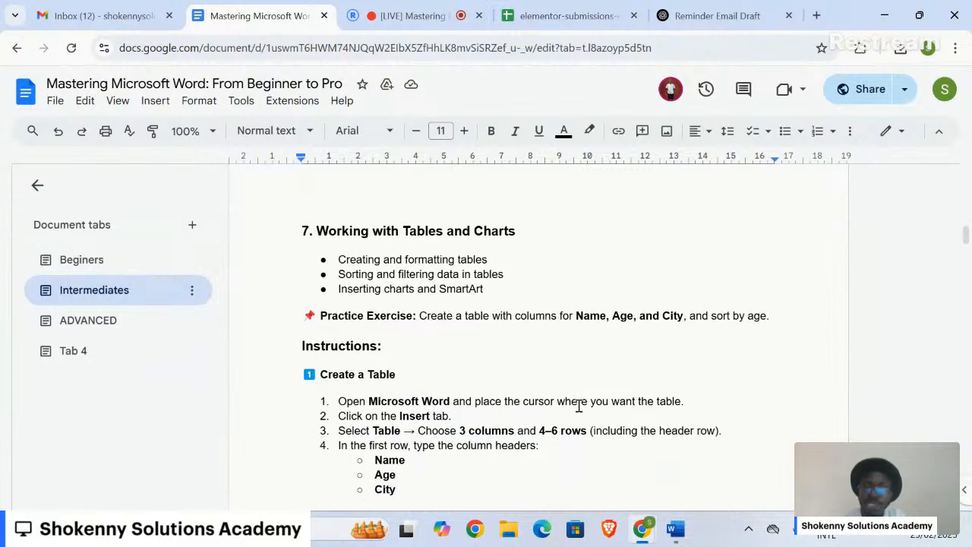
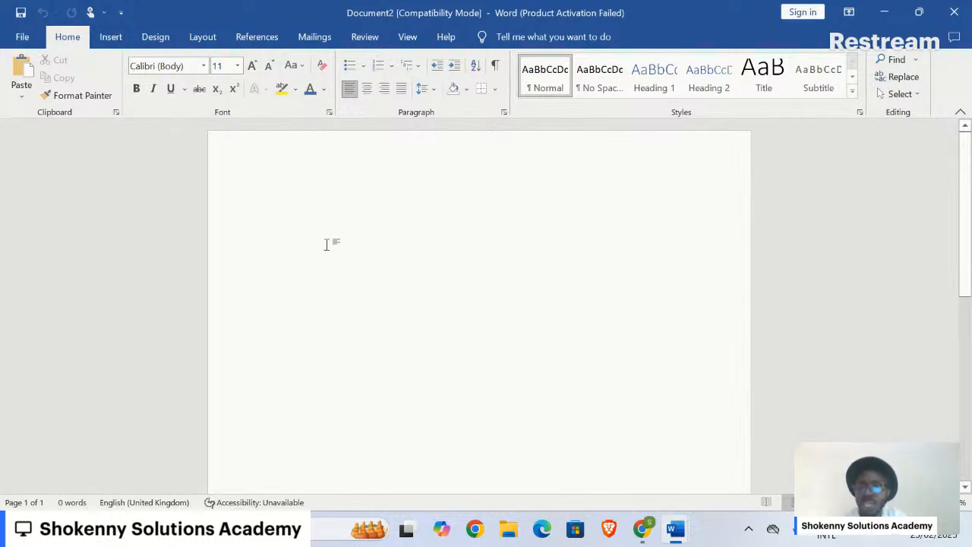
# Leave the new blank Document2 open in Word, ready for content
pyautogui.moveTo(666, 523)
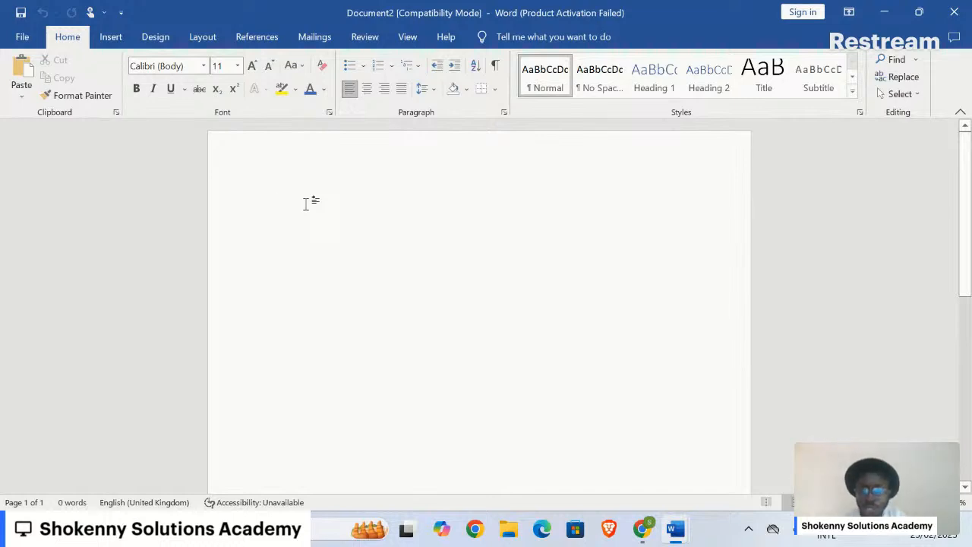
# Insert an empty 3-column by 5-row table into Document2
pyautogui.click(111, 37)
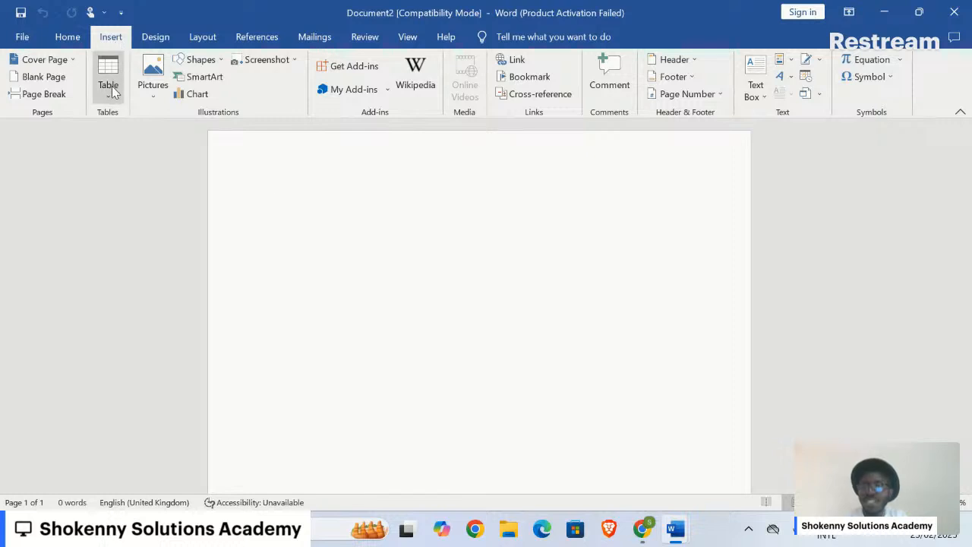
pyautogui.click(109, 79)
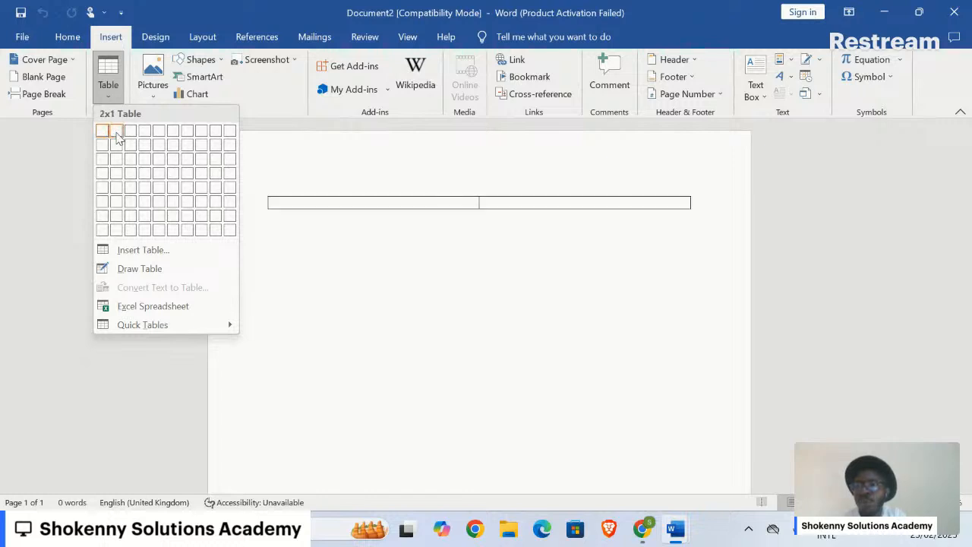
pyautogui.click(133, 191)
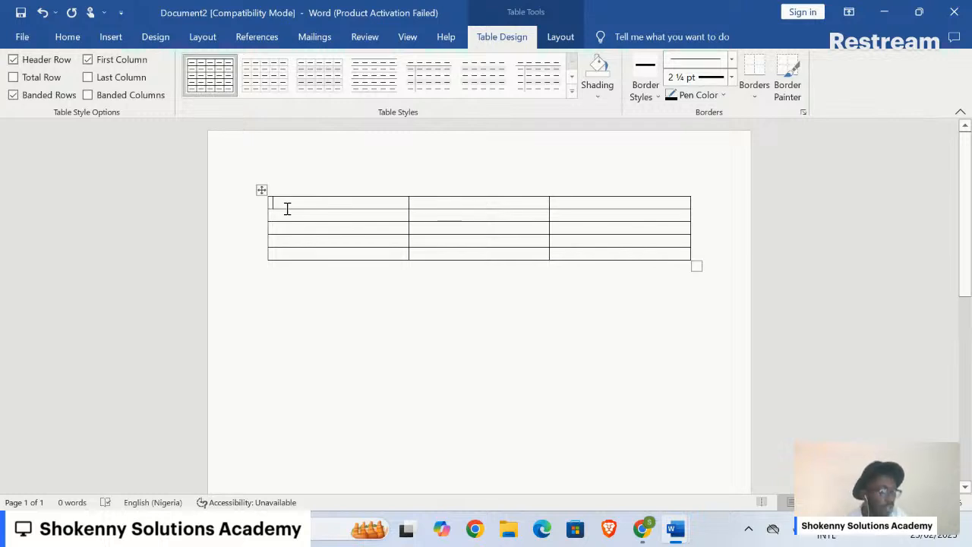
pyautogui.moveTo(680, 534)
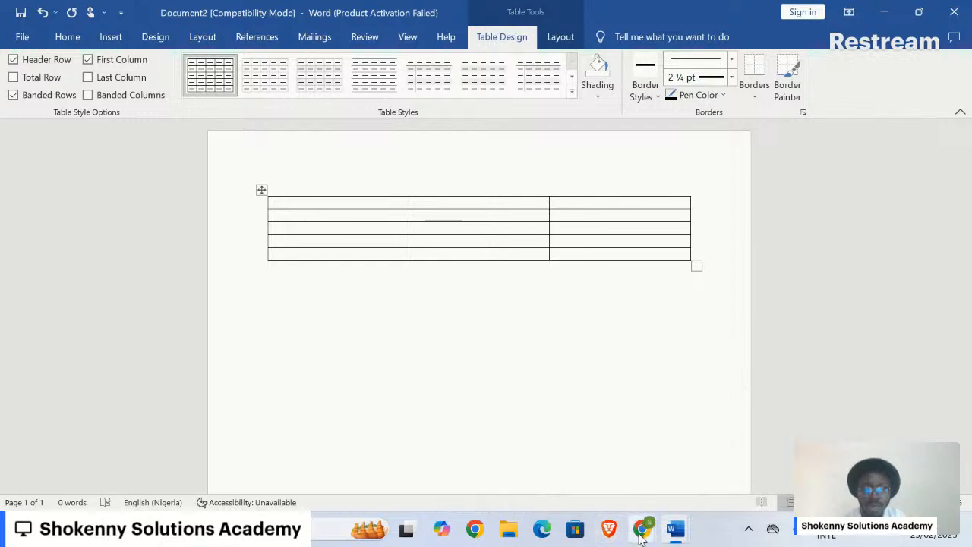
# In the Google Docs guide's sample table, change New York to Lagos
pyautogui.moveTo(642, 536)
pyautogui.click(582, 473)
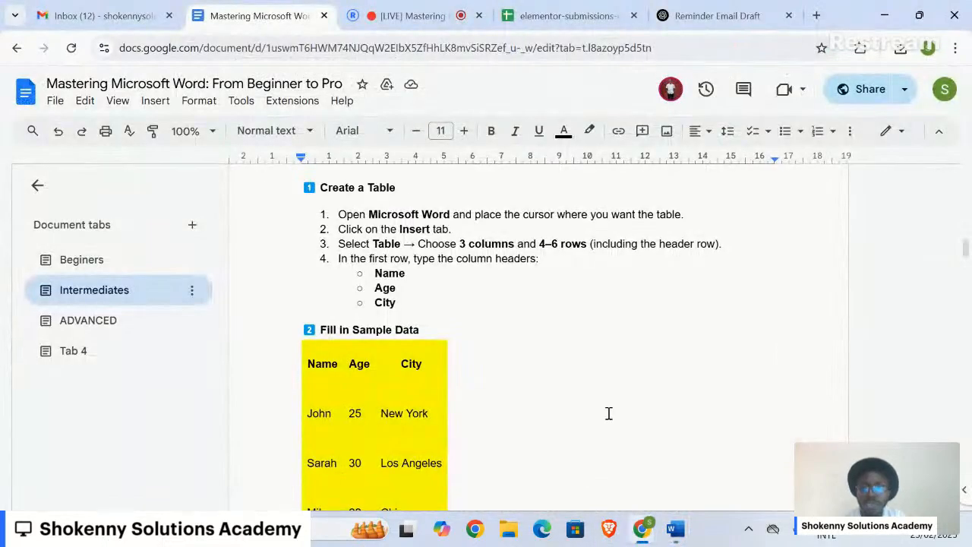
pyautogui.scroll(-1, 608, 414)
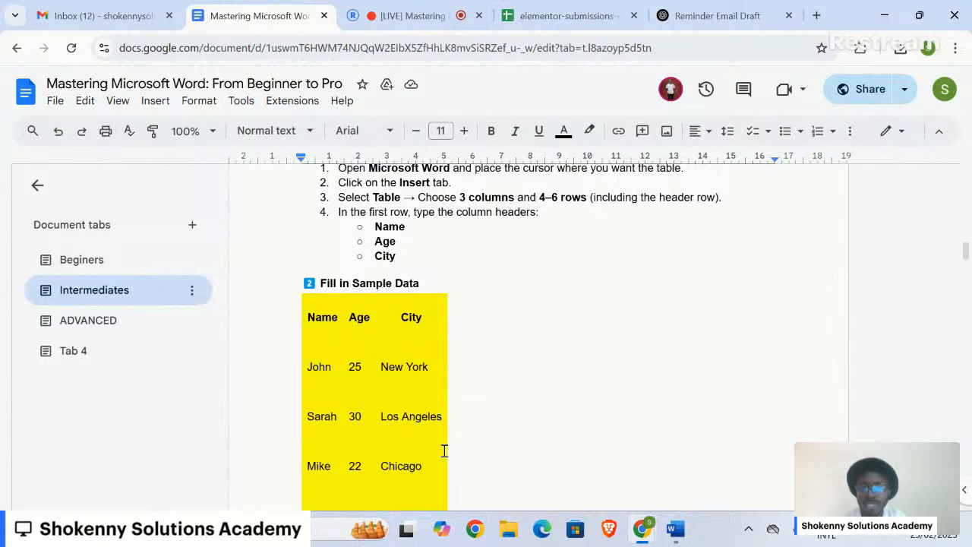
pyautogui.scroll(-1, 444, 451)
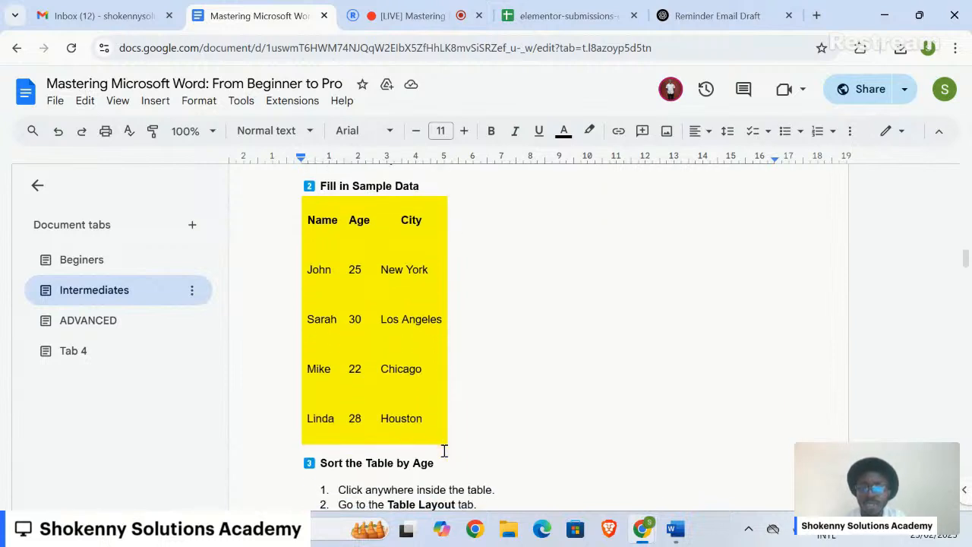
pyautogui.doubleClick(421, 267)
pyautogui.tripleClick(421, 267)
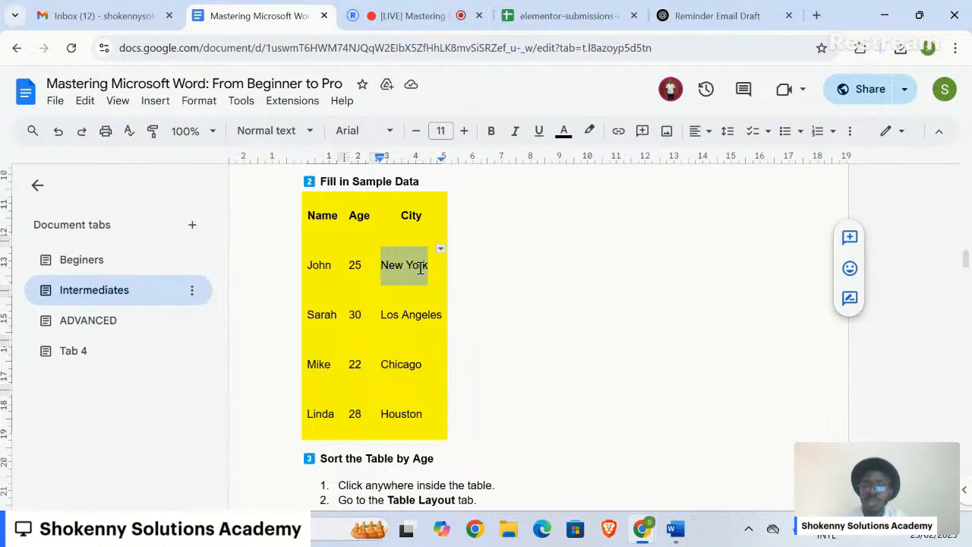
pyautogui.write('Lagos')
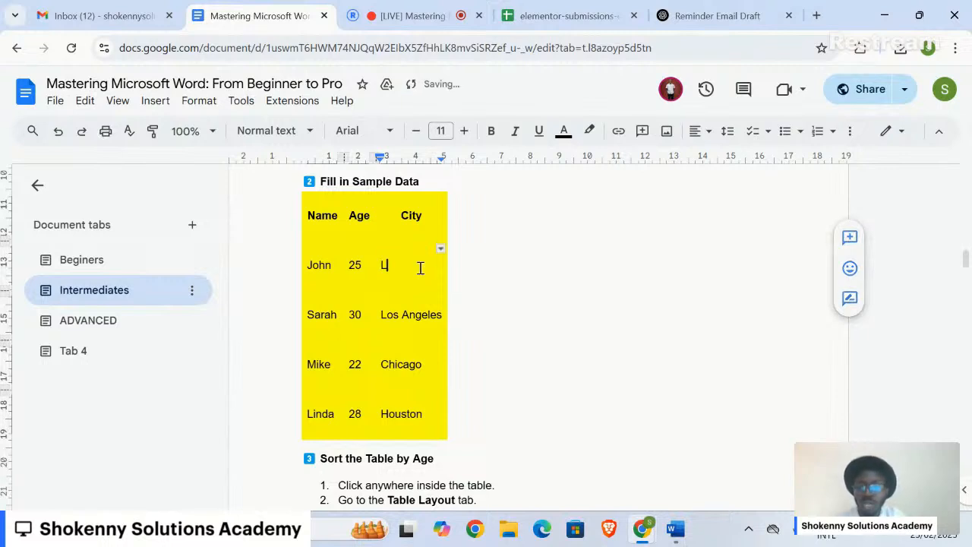
# Replace Los Angeles with Abuja and Houston with Accra
pyautogui.tripleClick(422, 319)
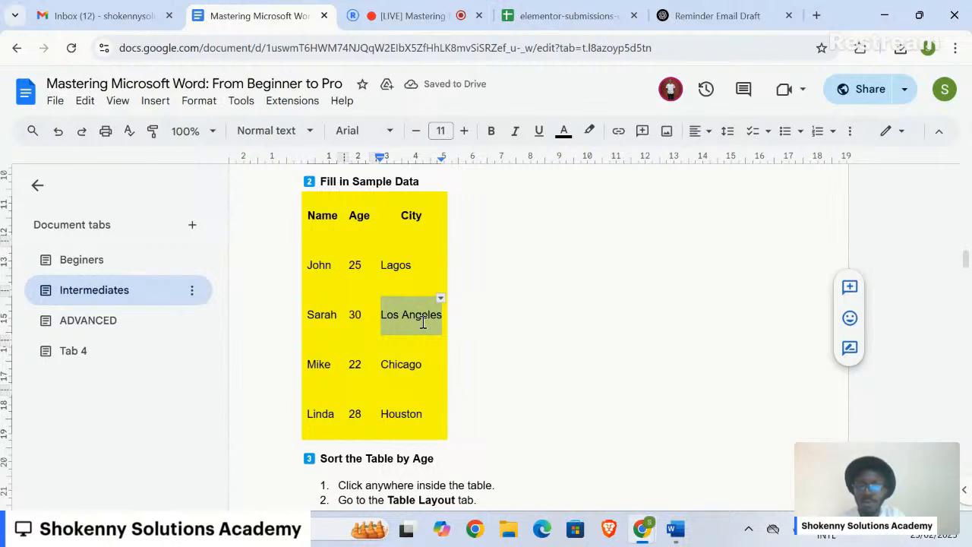
pyautogui.write('Abuja')
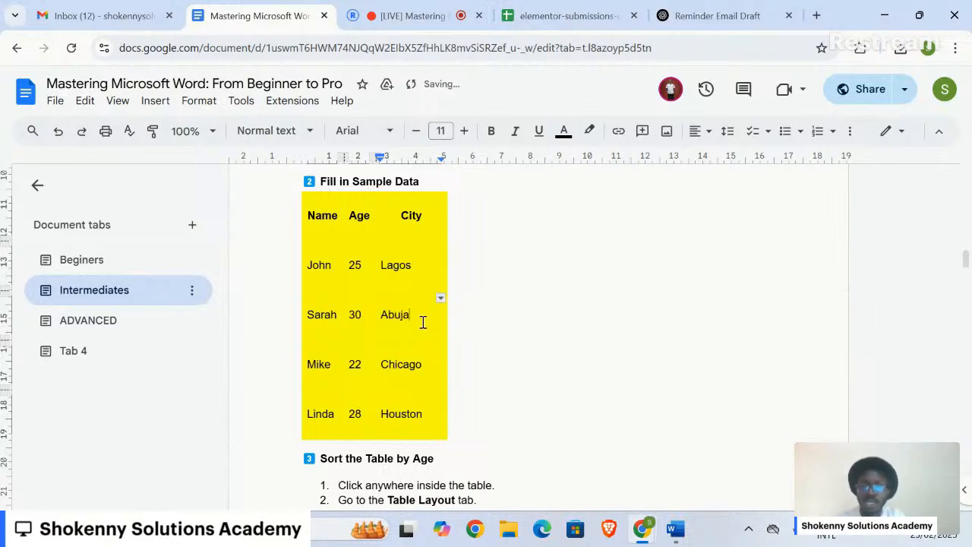
pyautogui.click(406, 370)
pyautogui.doubleClick(407, 370)
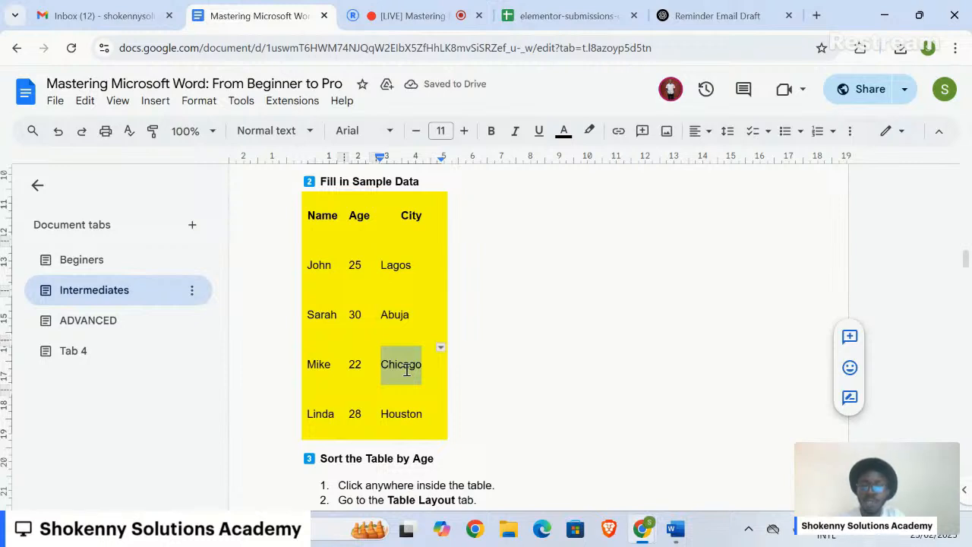
pyautogui.doubleClick(411, 417)
pyautogui.write('F')
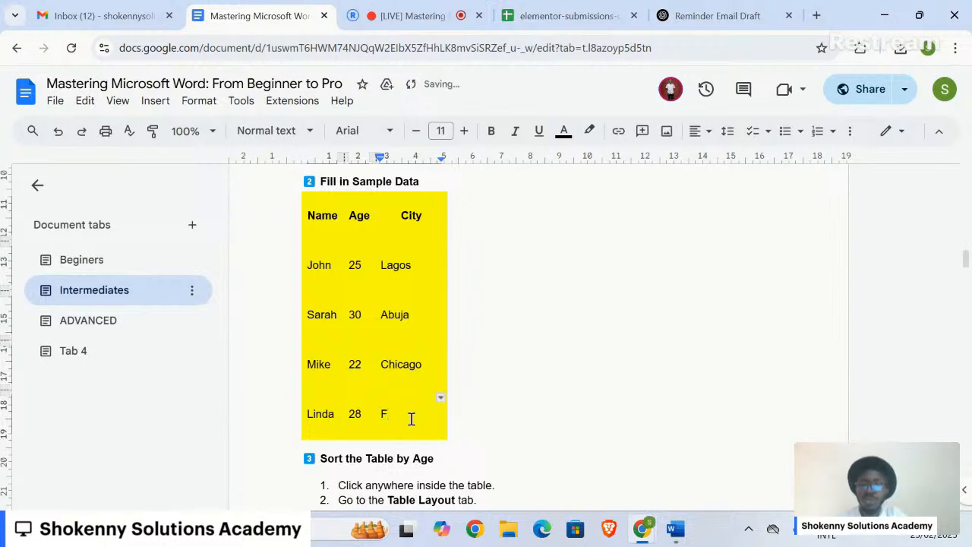
pyautogui.press('BackSpace')
pyautogui.write('Accra')
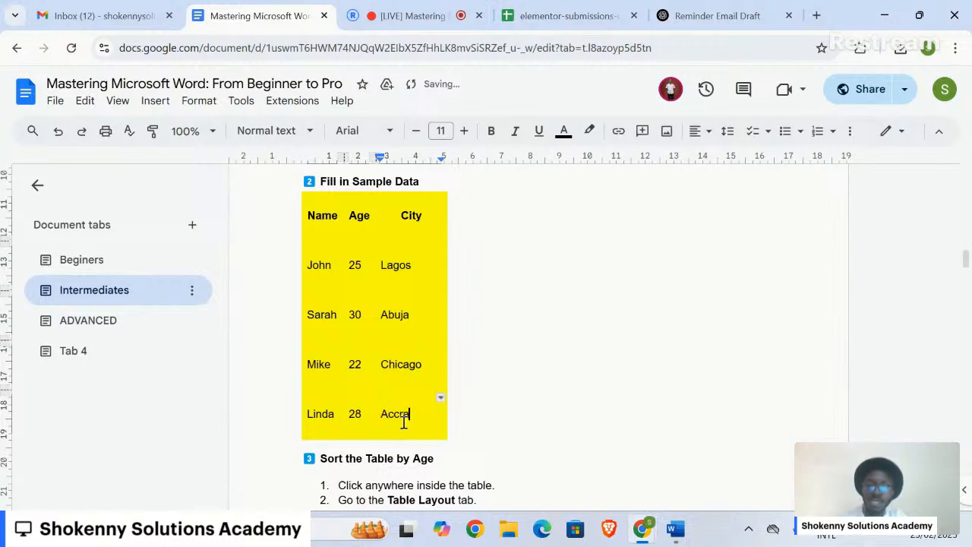
pyautogui.click(534, 372)
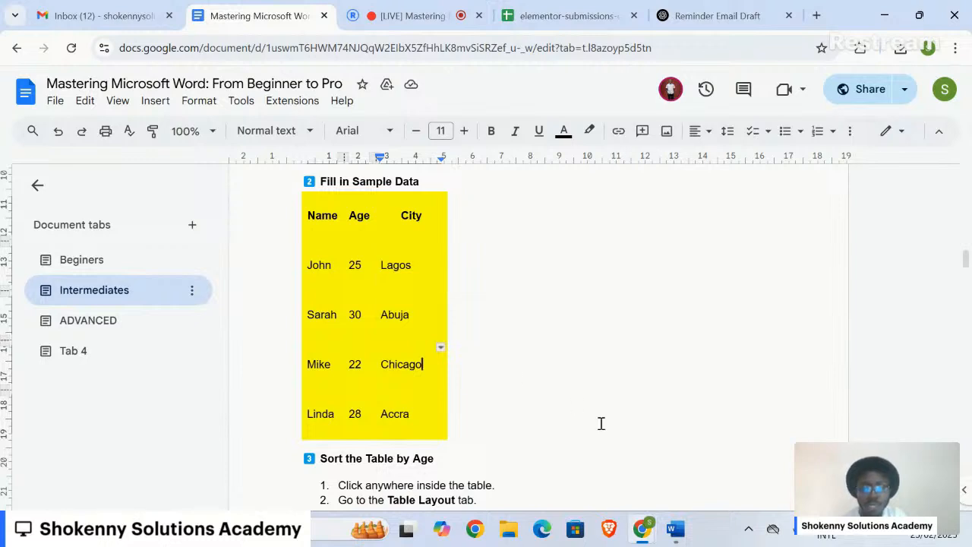
pyautogui.moveTo(675, 531)
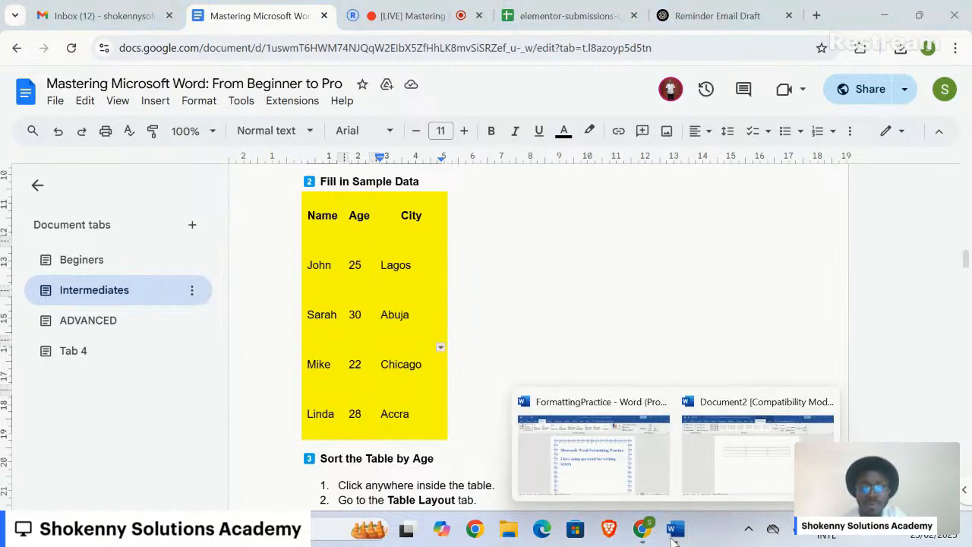
# Type the Name, Age, City headers, the John, 25, Lagos row and Sarah's name
pyautogui.click(720, 471)
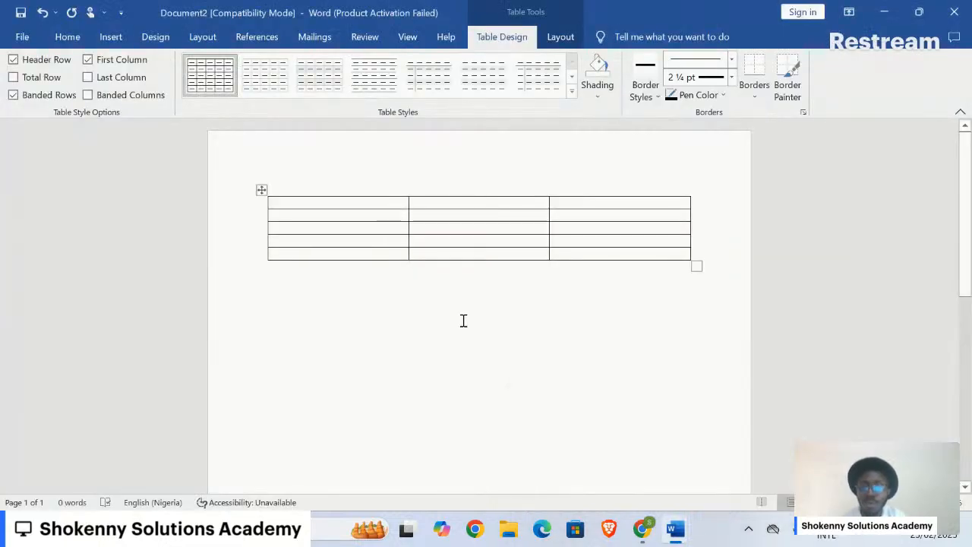
pyautogui.write('Name')
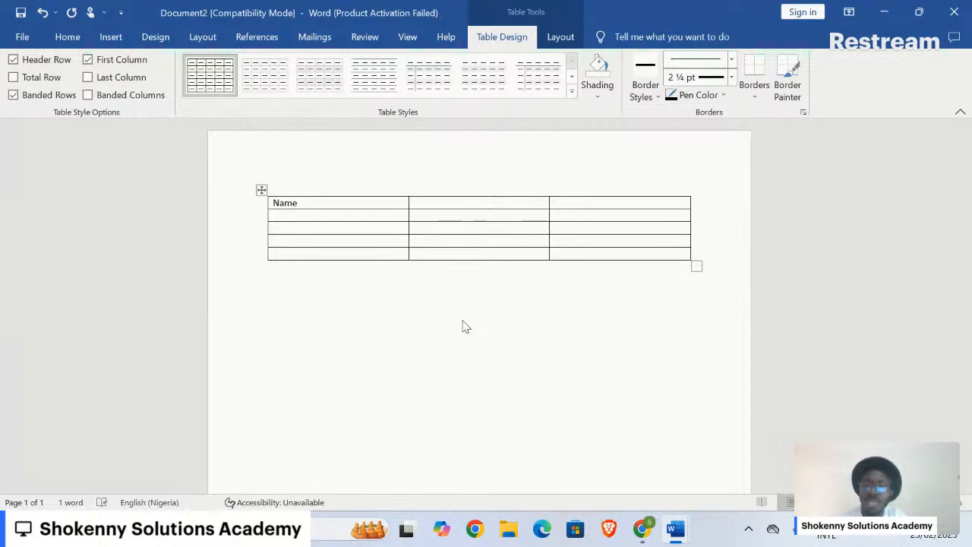
pyautogui.press('Tab')
pyautogui.write('Age')
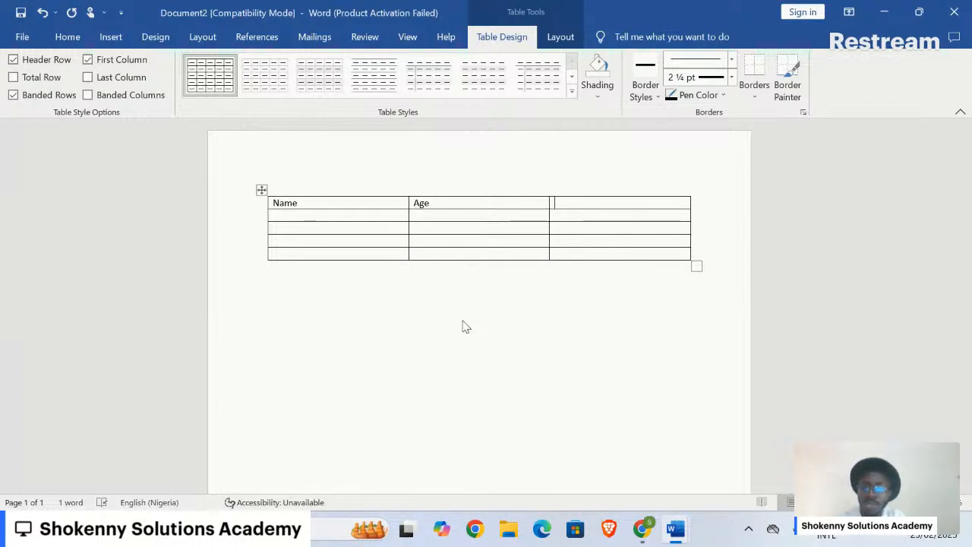
pyautogui.press('Tab')
pyautogui.write('City')
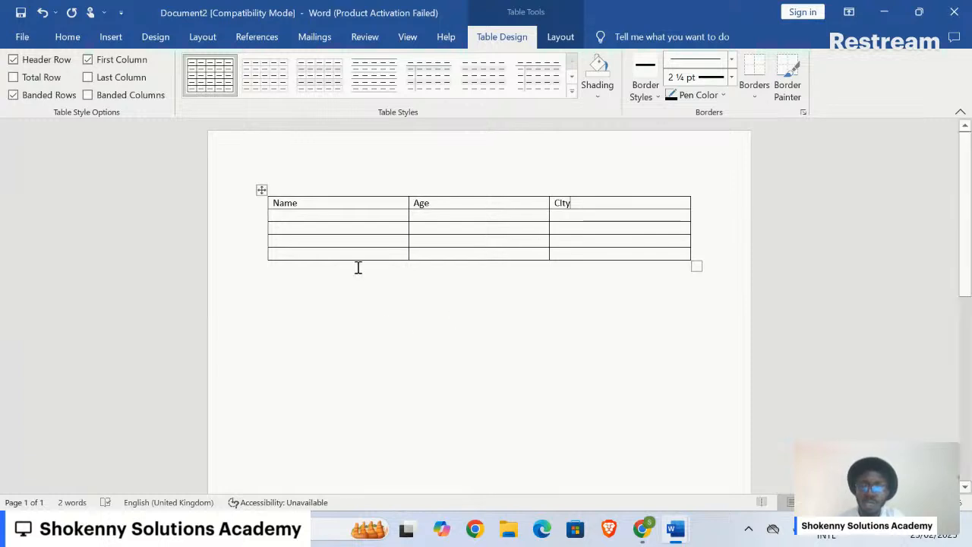
pyautogui.click(334, 216)
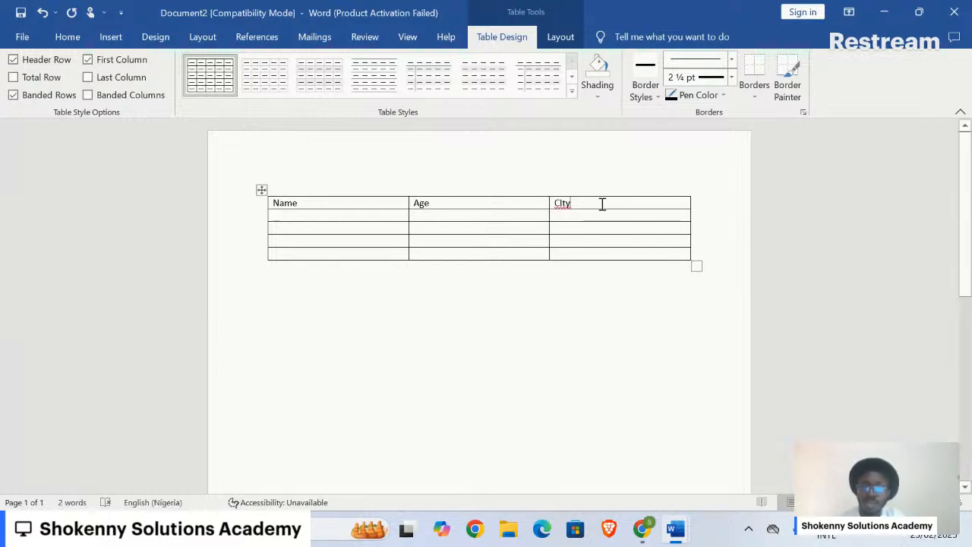
pyautogui.press('BackSpace')
pyautogui.press('BackSpace')
pyautogui.press('BackSpace')
pyautogui.write('ity ')
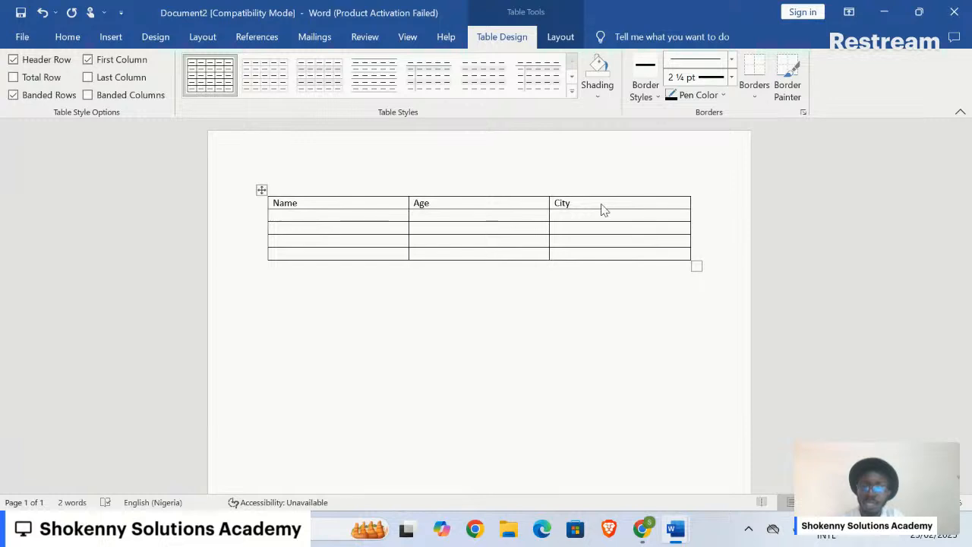
pyautogui.write('John\t')
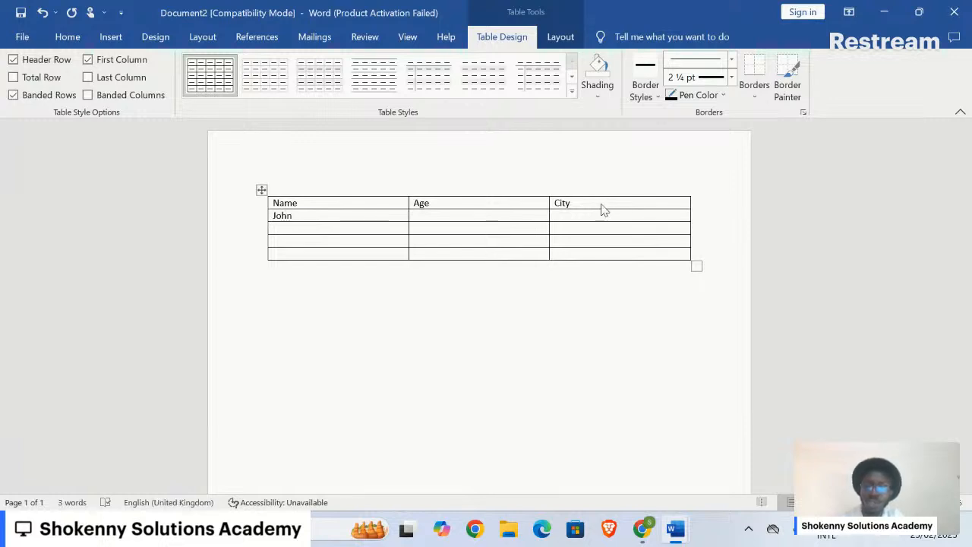
pyautogui.write('25\t')
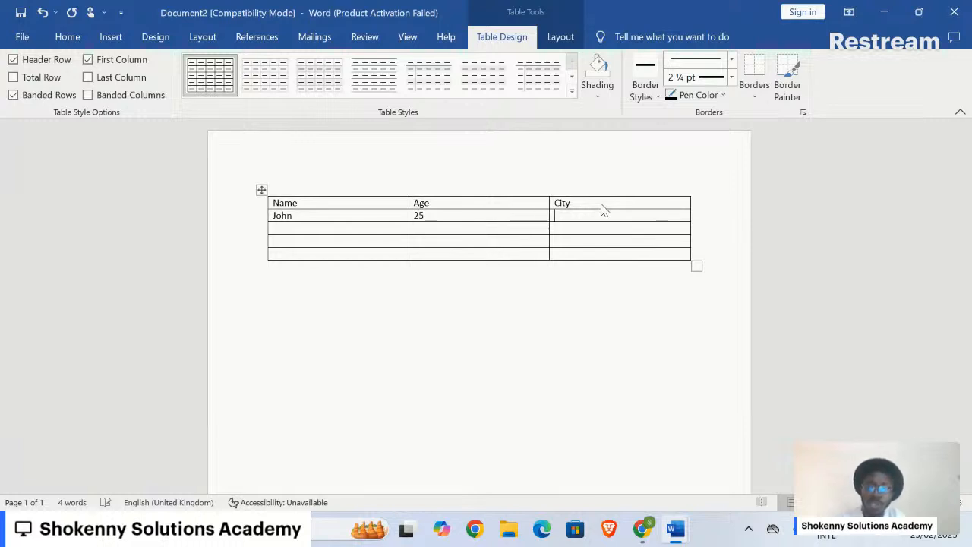
pyautogui.write('Lagos ')
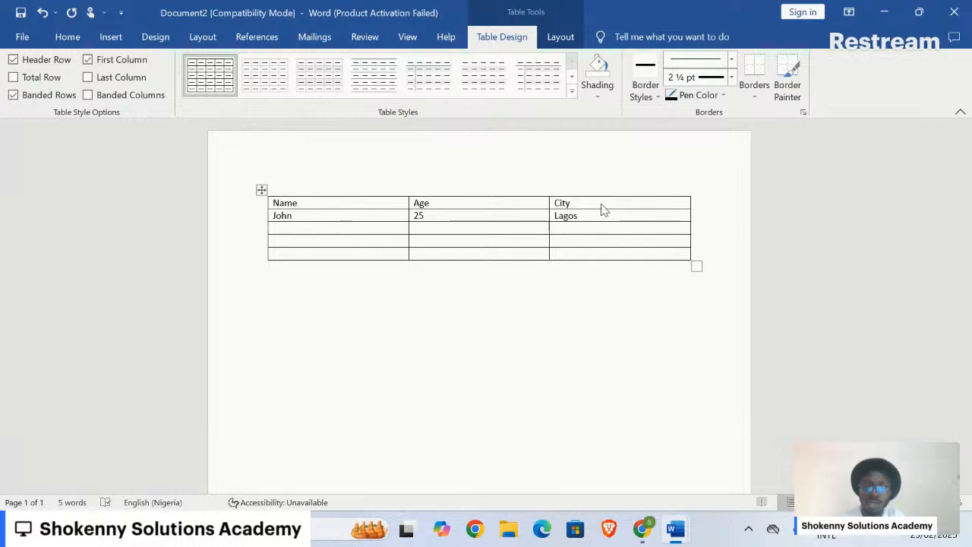
pyautogui.write('Sara')
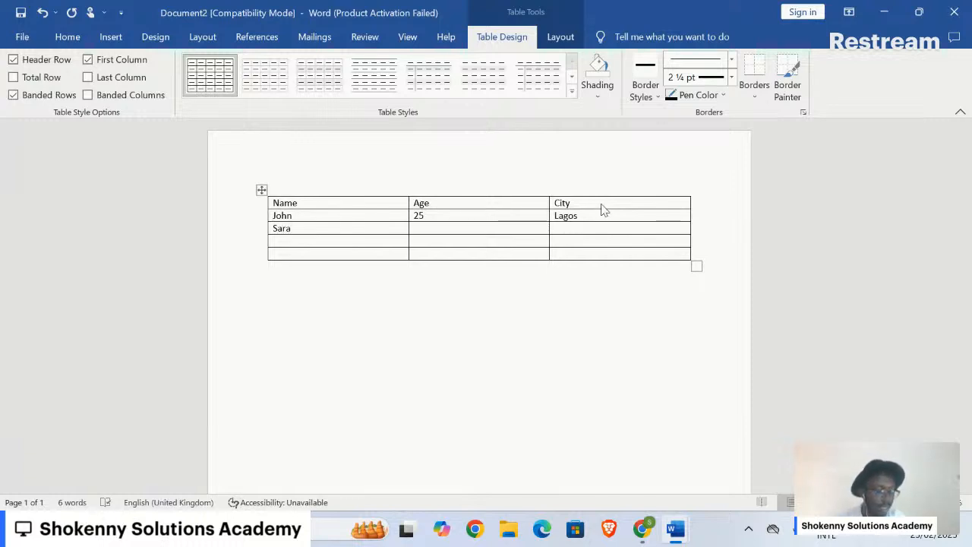
pyautogui.write('g')
pyautogui.press('BackSpace')
pyautogui.write('h')
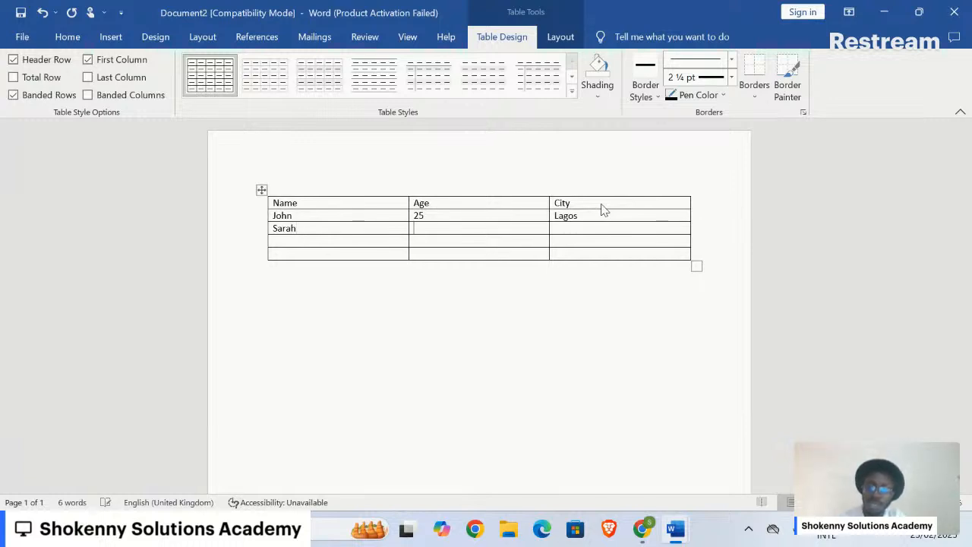
# Fill in Sarah 30 Abuja, Mike 22 Chicago and Linda 28 Accra
pyautogui.press('Tab')
pyautogui.write('30 ')
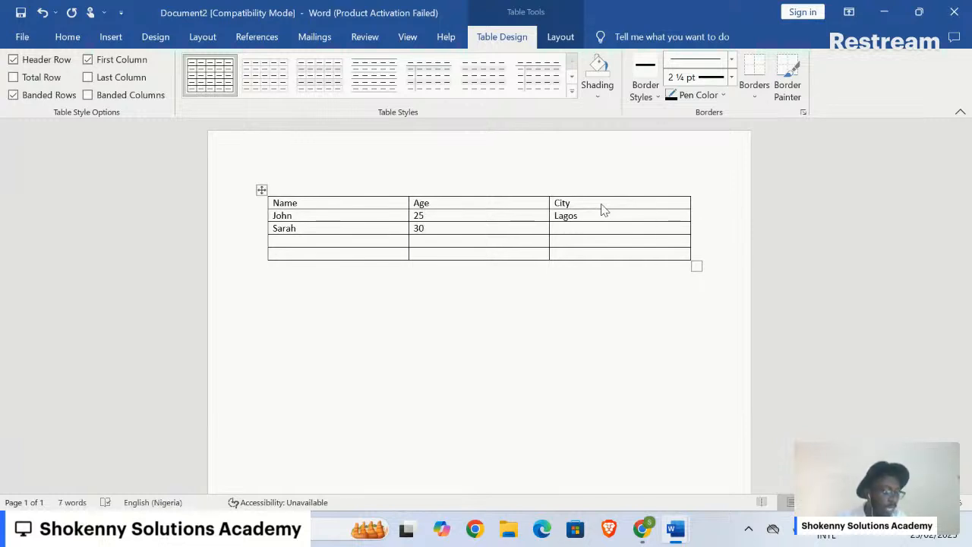
pyautogui.write('Abuja ')
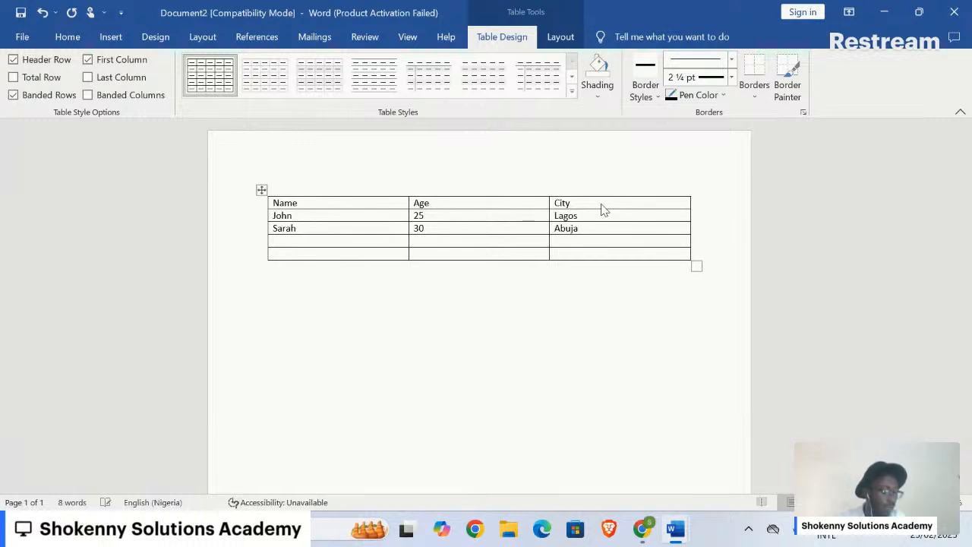
pyautogui.write('M')
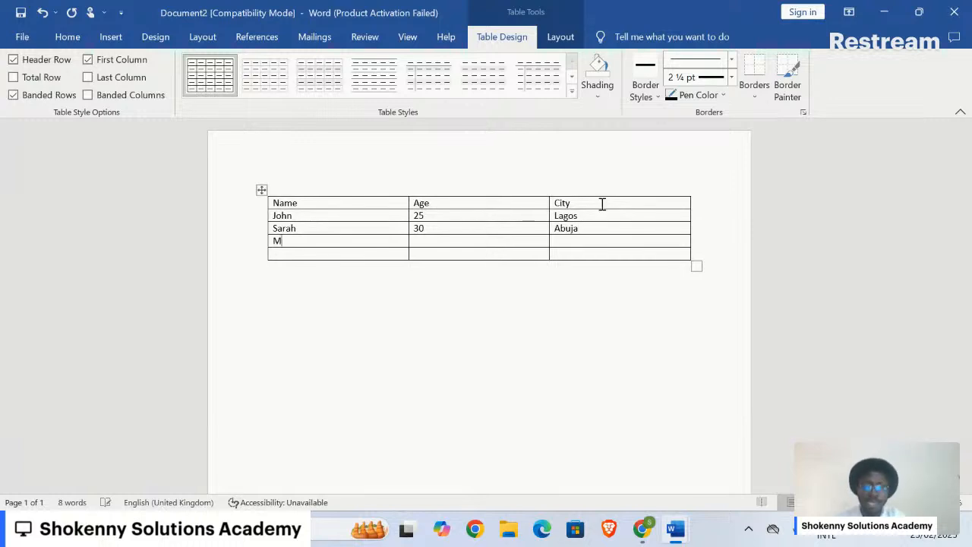
pyautogui.write('ike ')
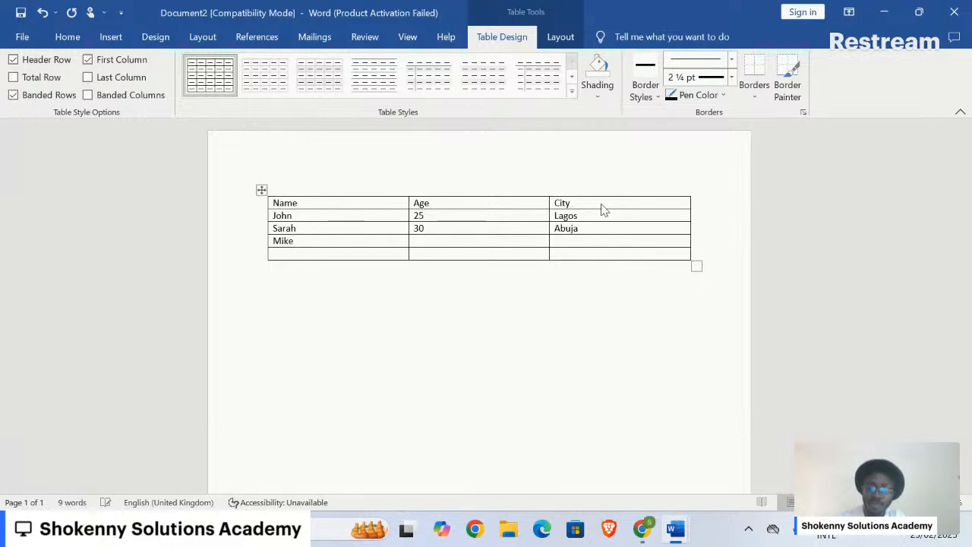
pyautogui.write('22')
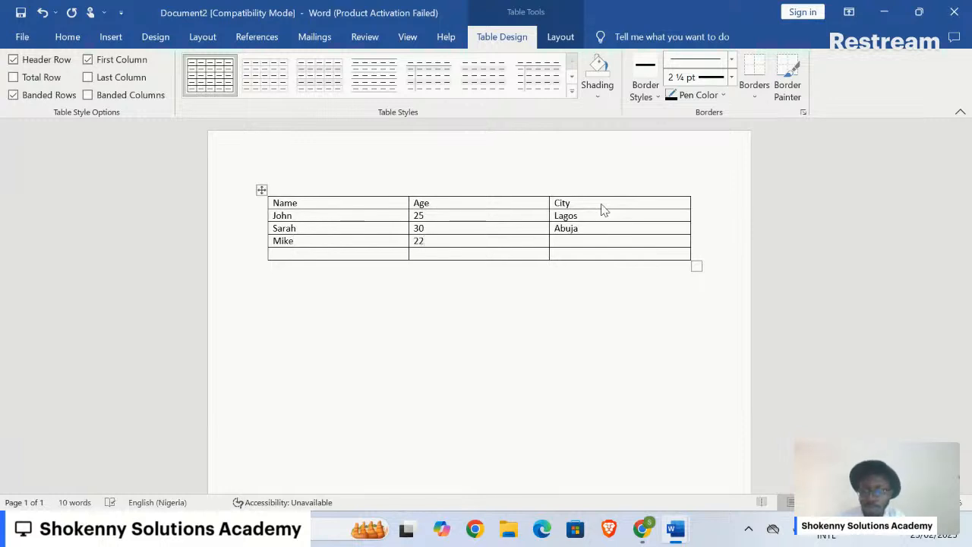
pyautogui.press('Tab')
pyautogui.write('Chi')
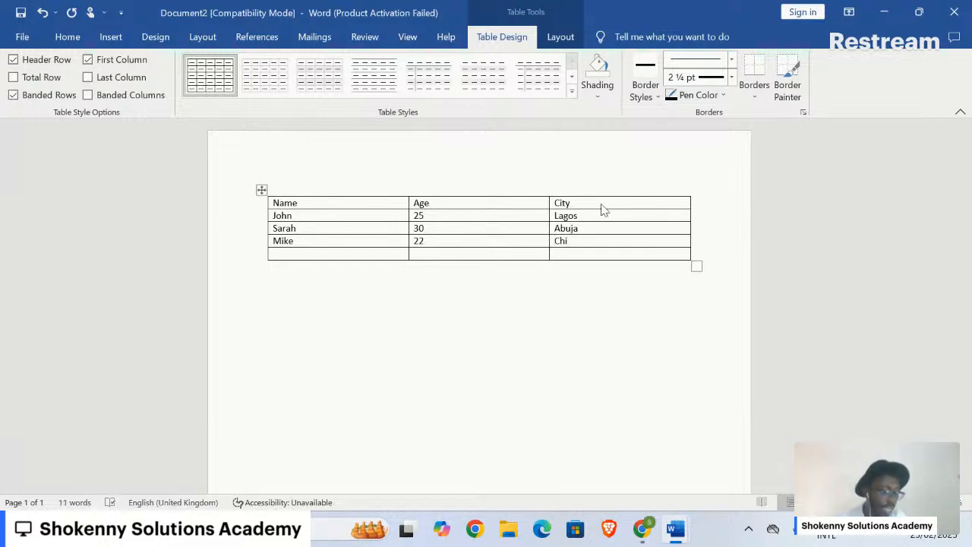
pyautogui.write('c')
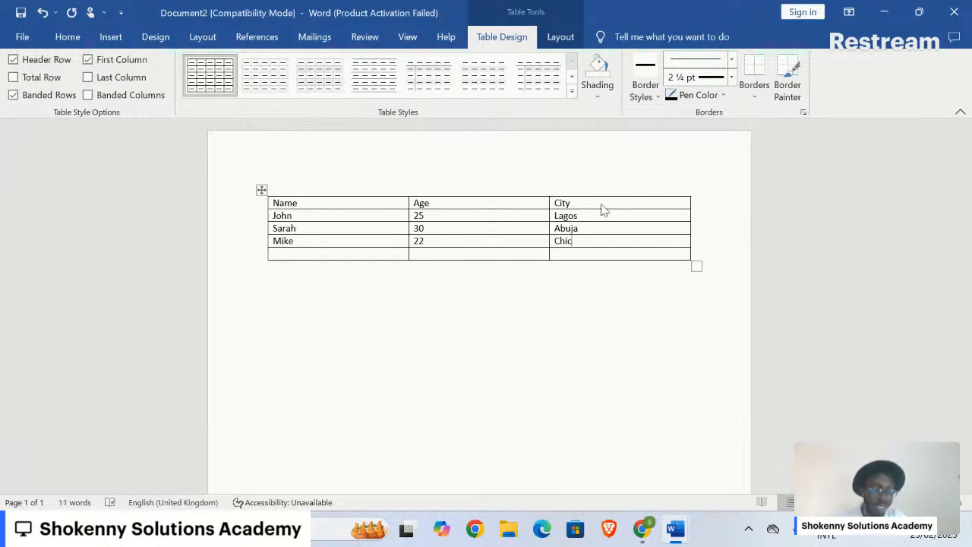
pyautogui.write('ago')
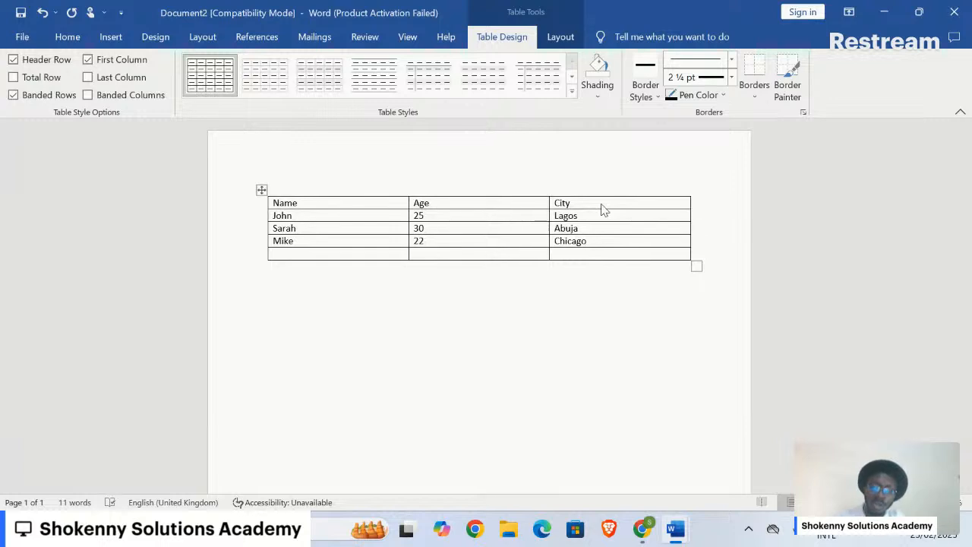
pyautogui.write('Linda')
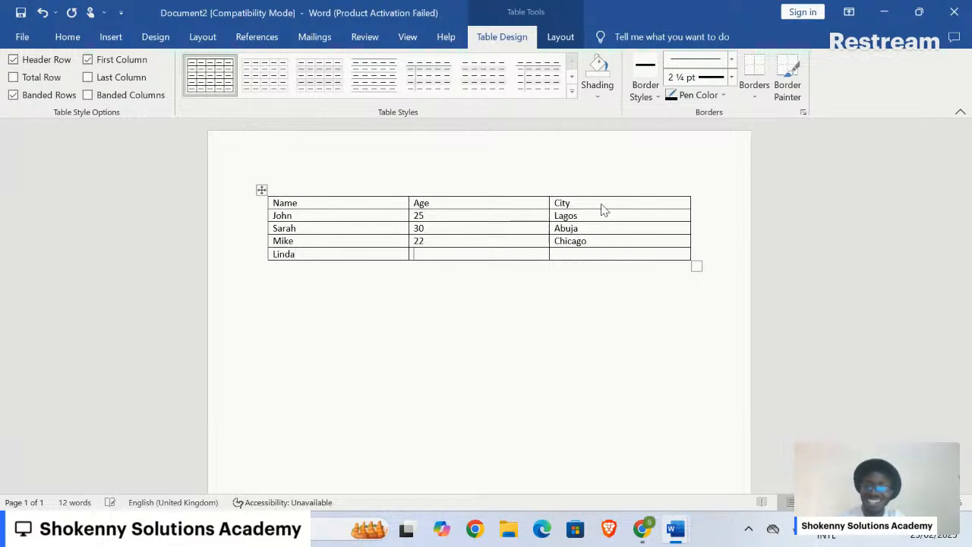
pyautogui.write('28')
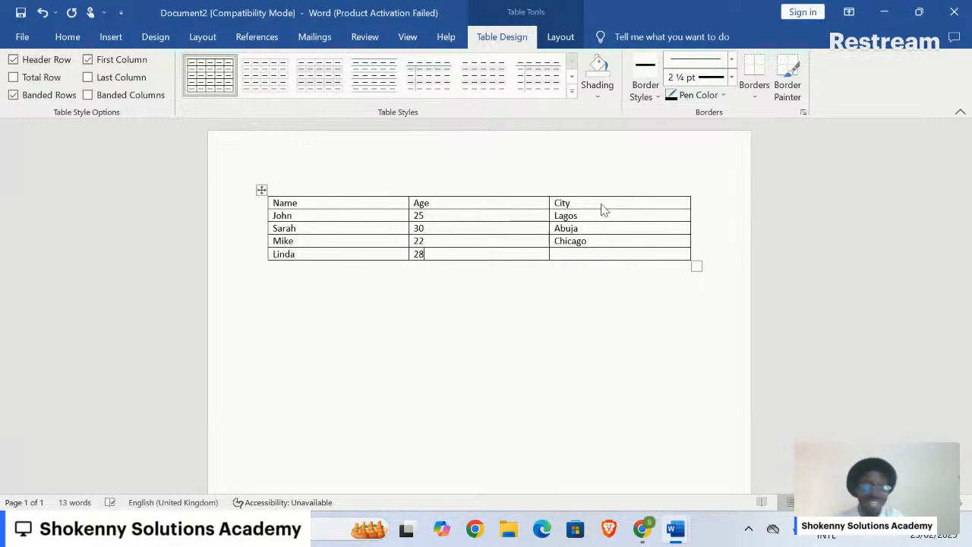
pyautogui.press('Tab')
pyautogui.write('Accra')
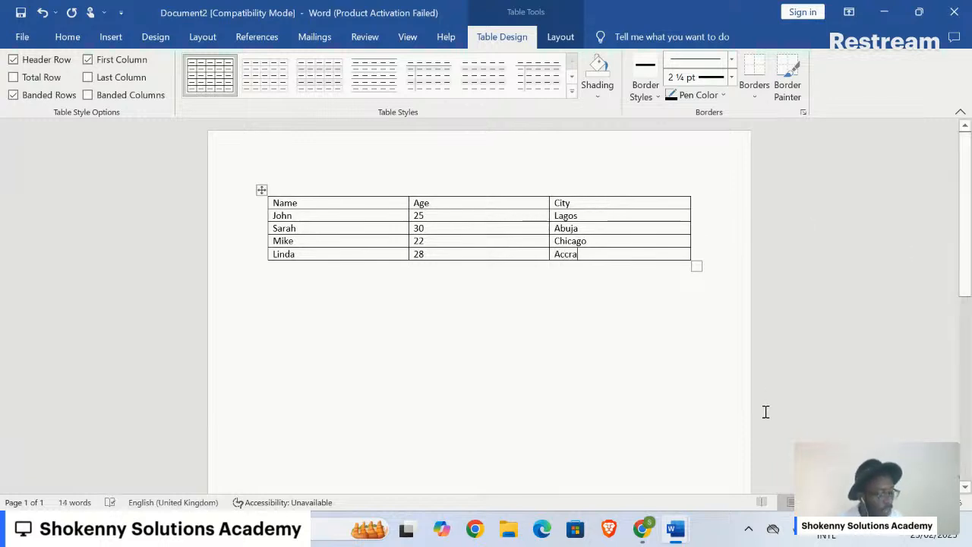
pyautogui.moveTo(688, 524)
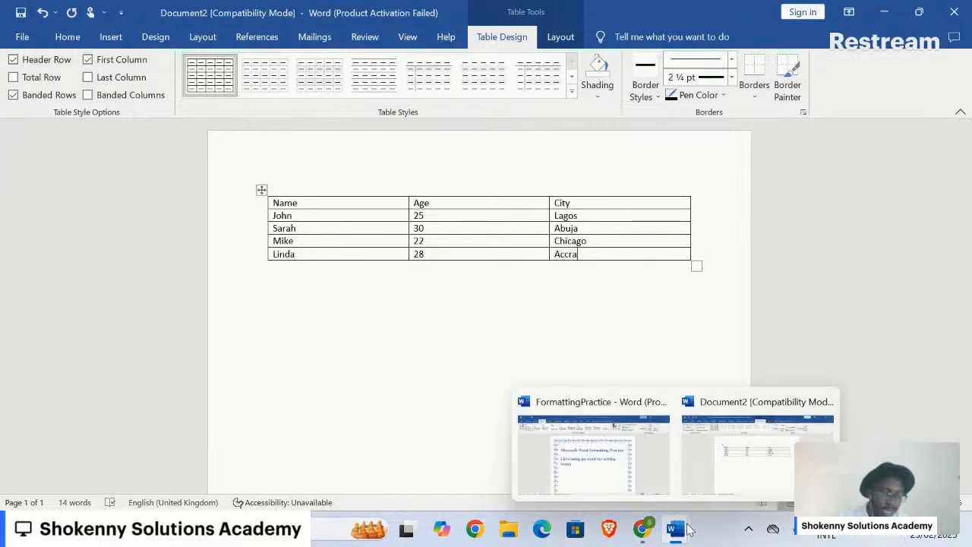
pyautogui.moveTo(644, 530)
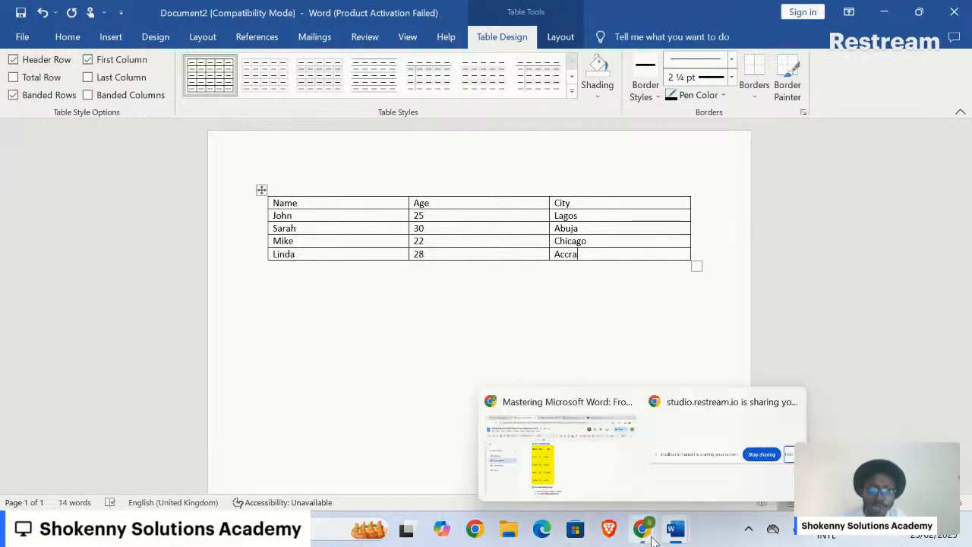
pyautogui.click(590, 481)
pyautogui.scroll(-3, 568, 403)
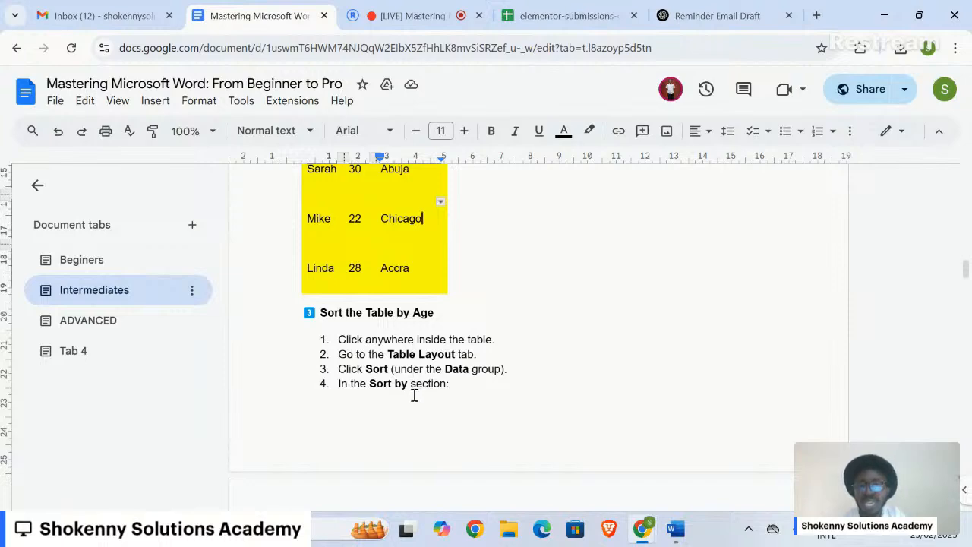
pyautogui.scroll(-5, 414, 395)
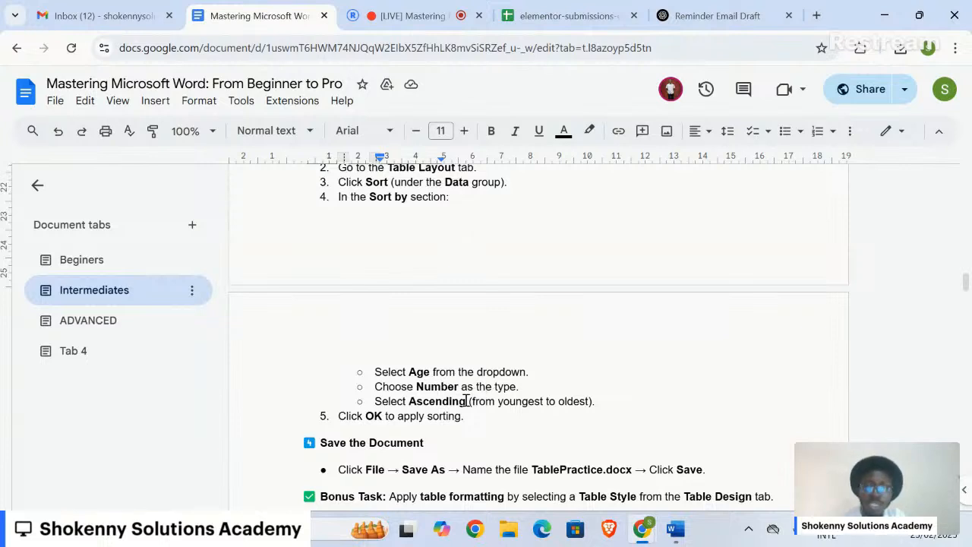
pyautogui.scroll(1, 466, 401)
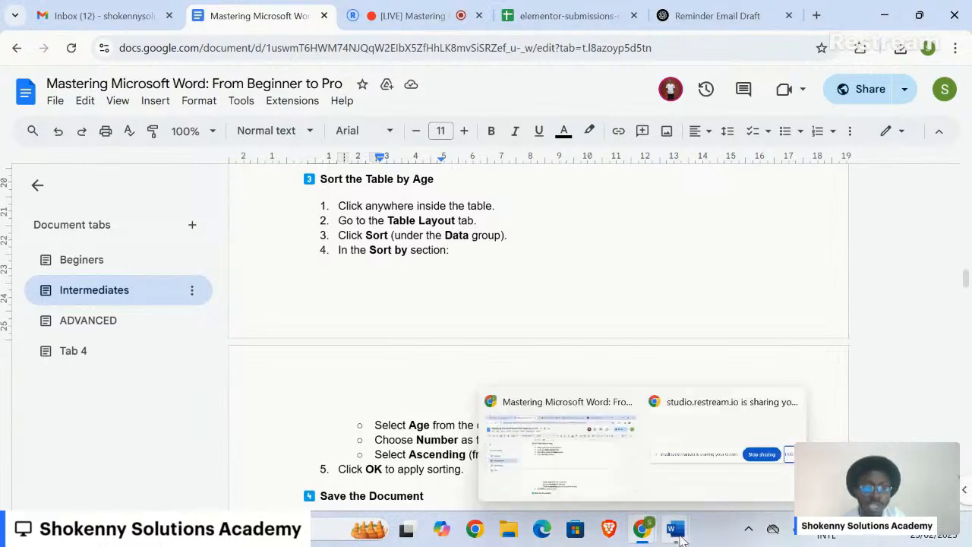
pyautogui.moveTo(676, 532)
pyautogui.click(757, 469)
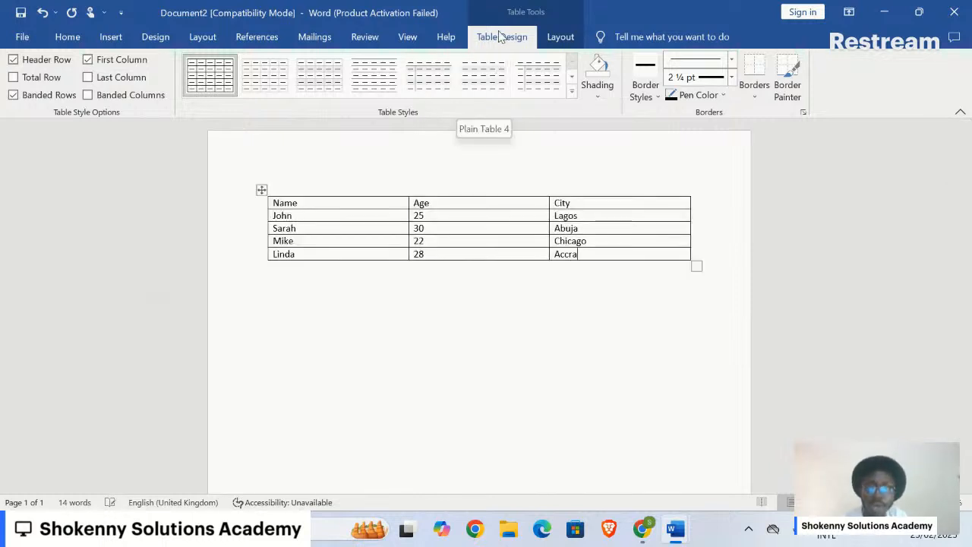
# Sort the table by Column 2 (Age) as numbers in ascending order
pyautogui.click(562, 38)
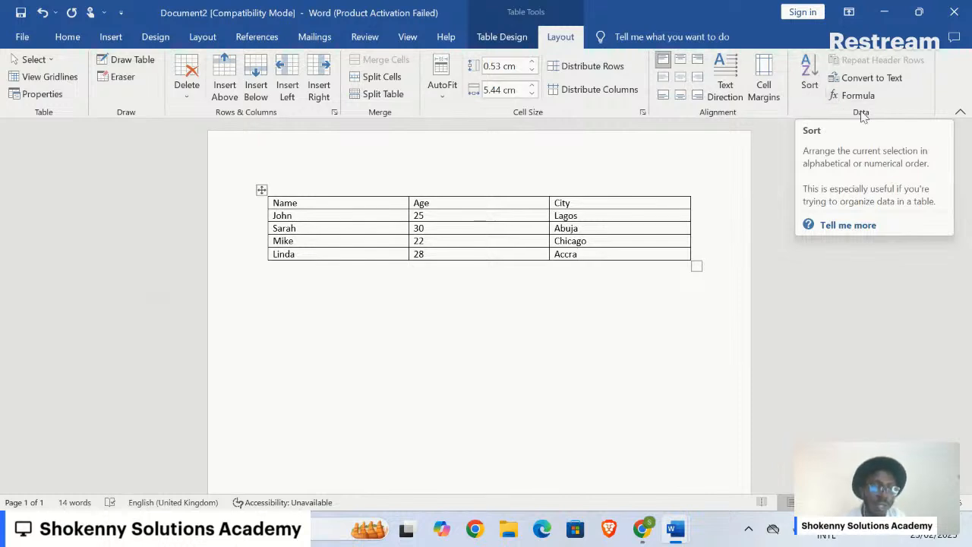
pyautogui.click(805, 74)
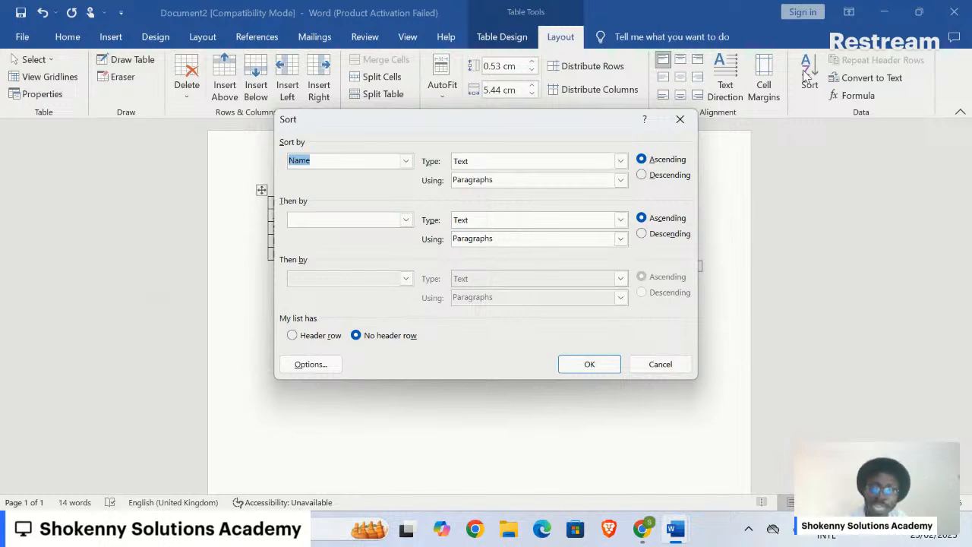
pyautogui.click(406, 161)
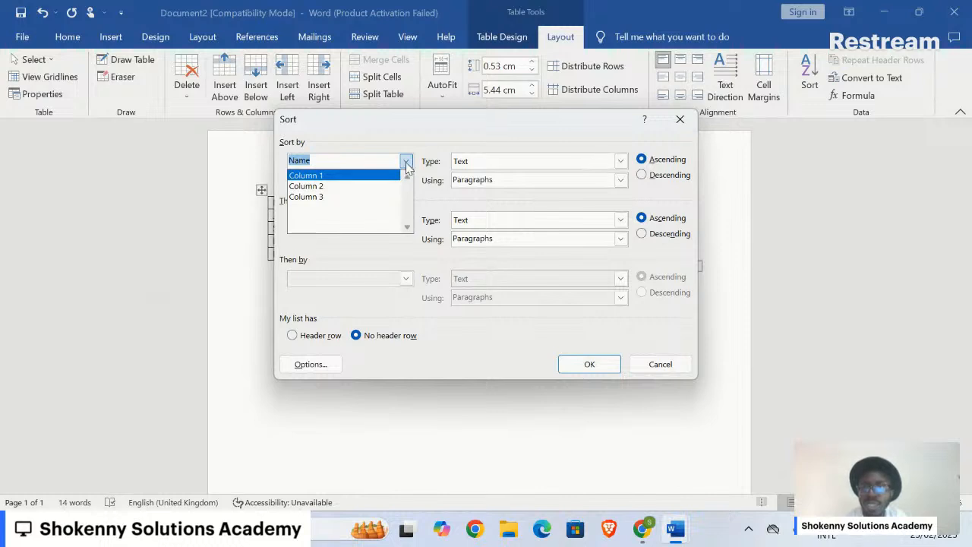
pyautogui.click(346, 162)
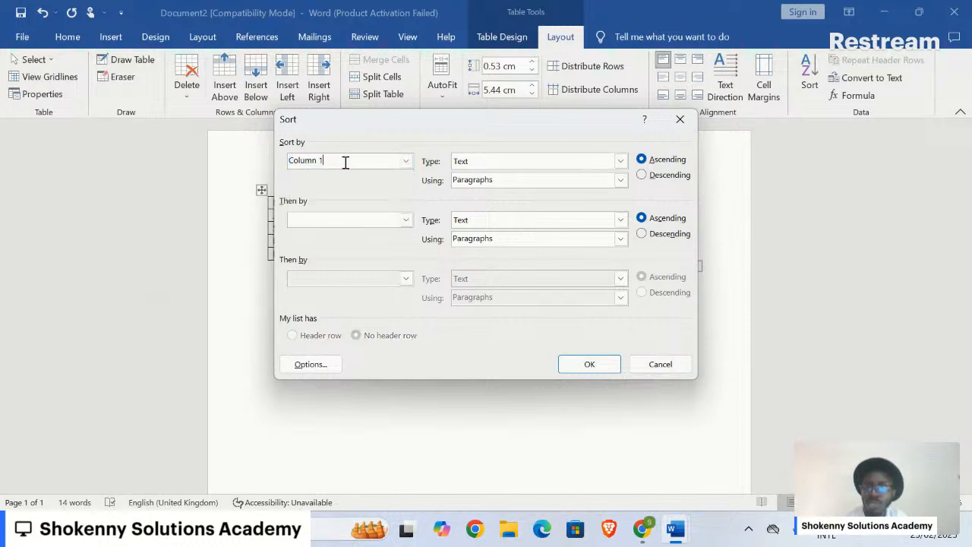
pyautogui.doubleClick(346, 163)
pyautogui.write('a')
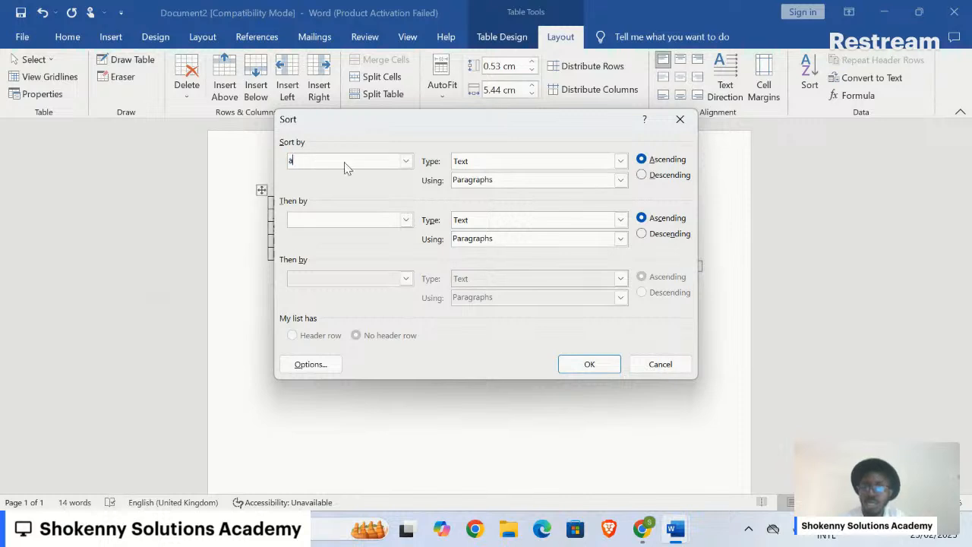
pyautogui.write('ge')
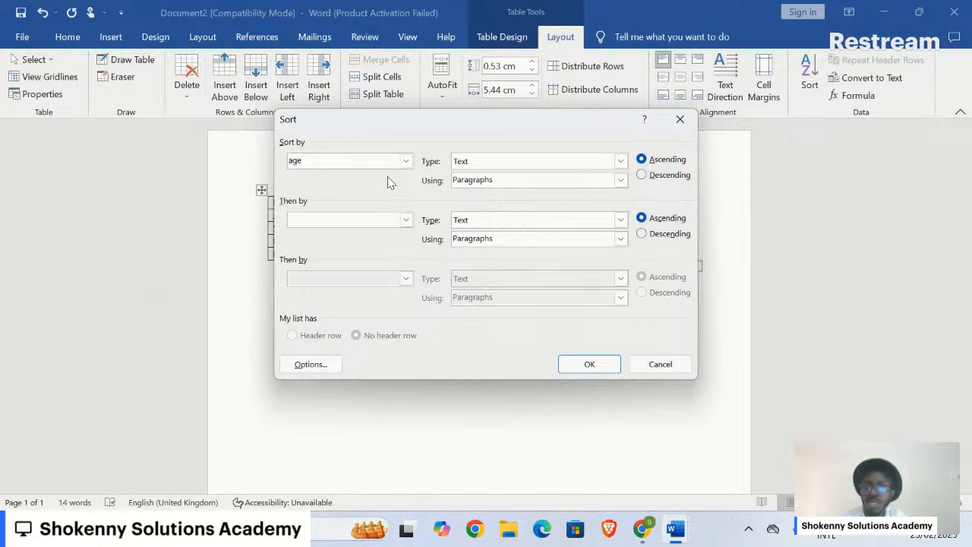
pyautogui.click(406, 161)
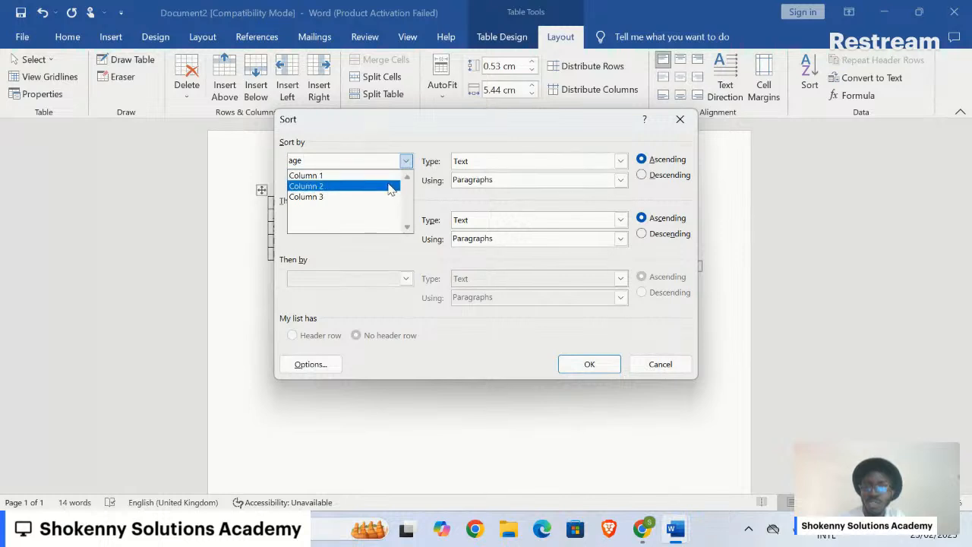
pyautogui.click(389, 188)
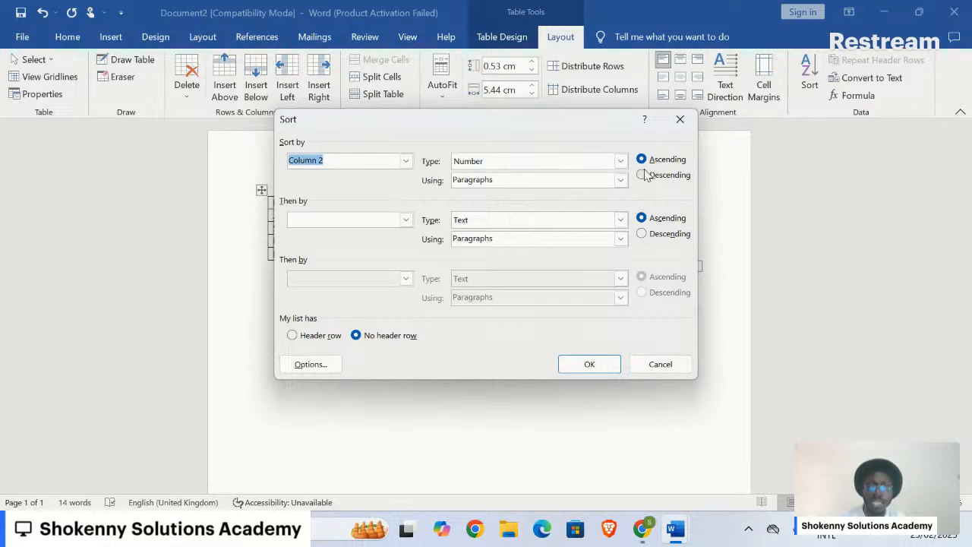
pyautogui.click(591, 366)
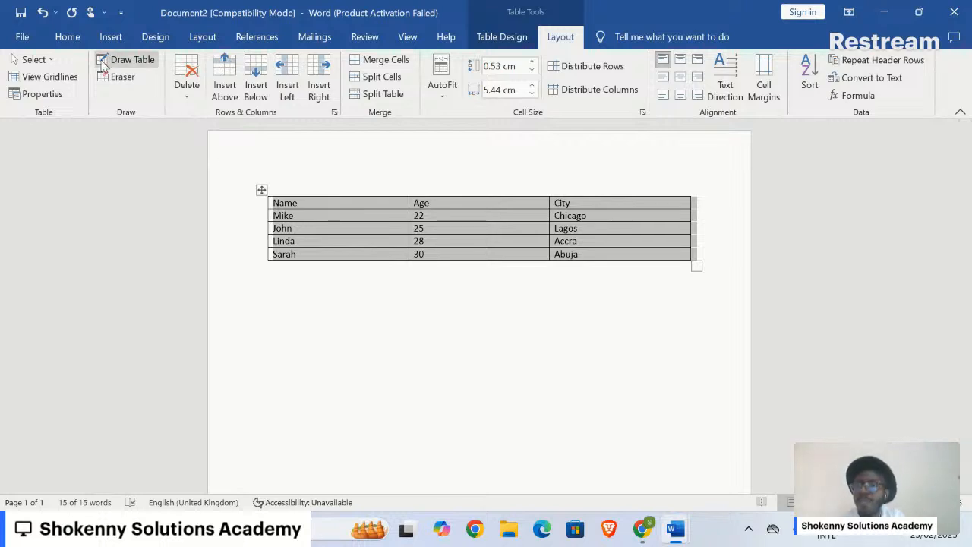
# Apply the Plain Table 1 style to the table, then return to the Google Docs notes
pyautogui.click(510, 46)
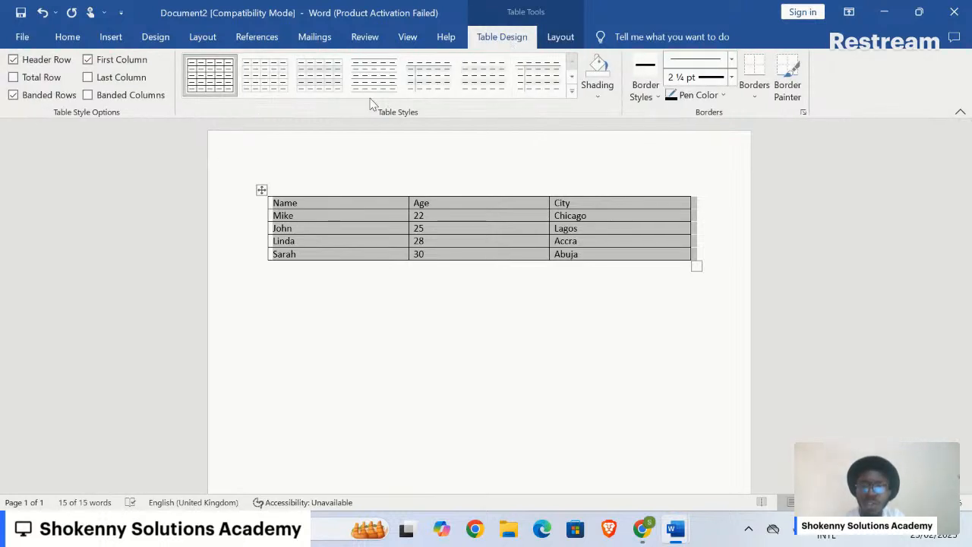
pyautogui.click(315, 79)
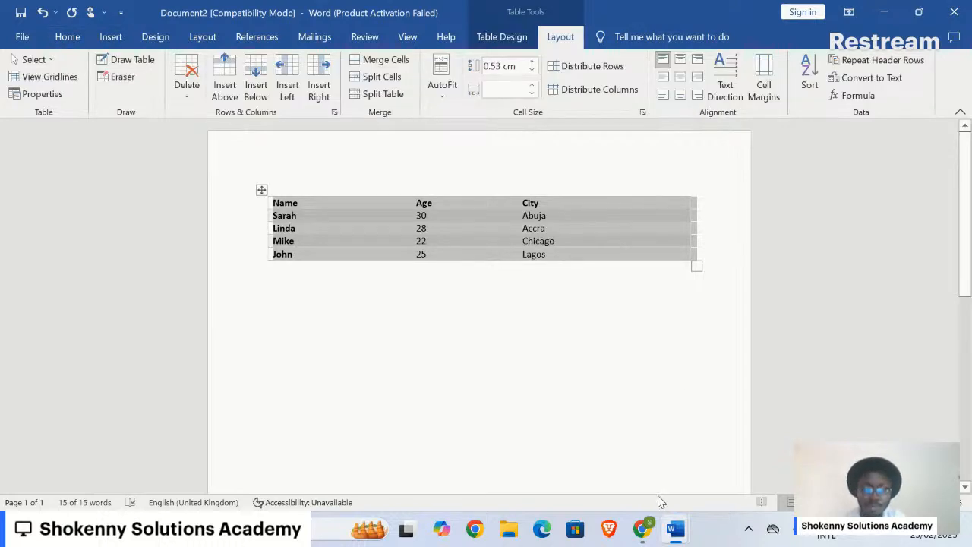
pyautogui.moveTo(644, 532)
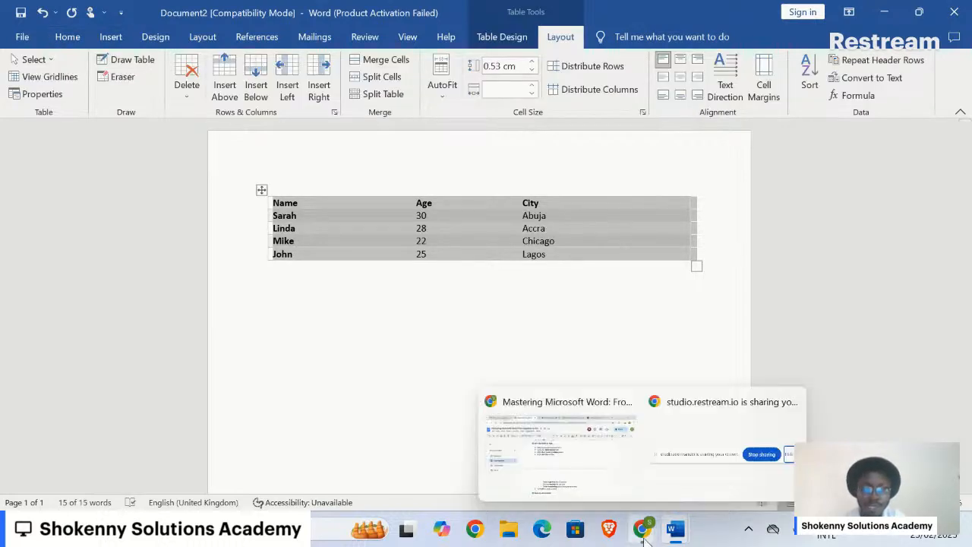
pyautogui.click(599, 475)
pyautogui.scroll(-3, 582, 414)
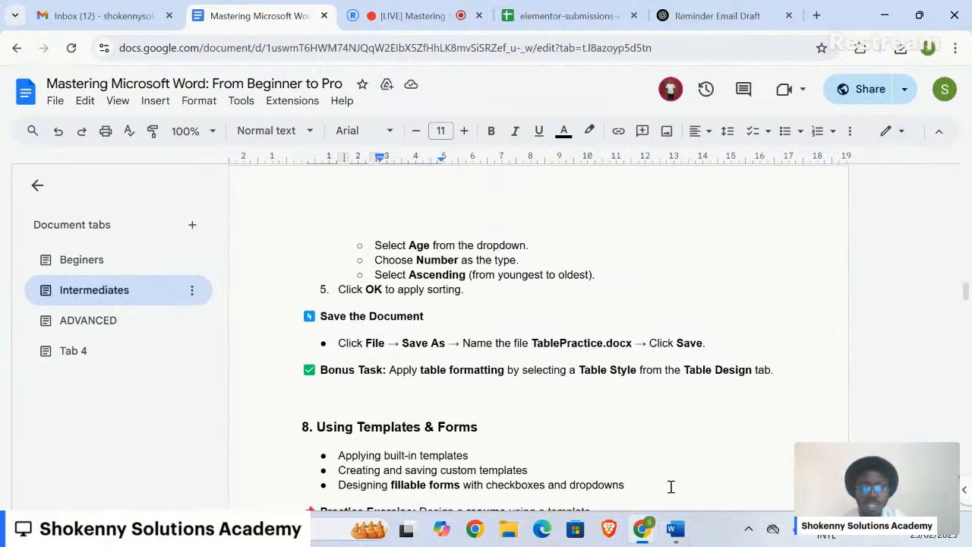
pyautogui.moveTo(674, 524)
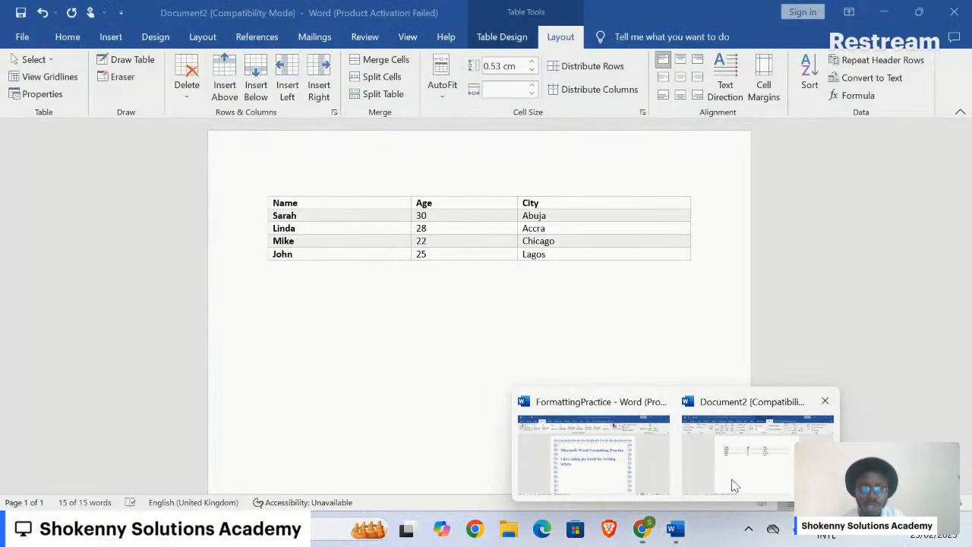
pyautogui.click(733, 488)
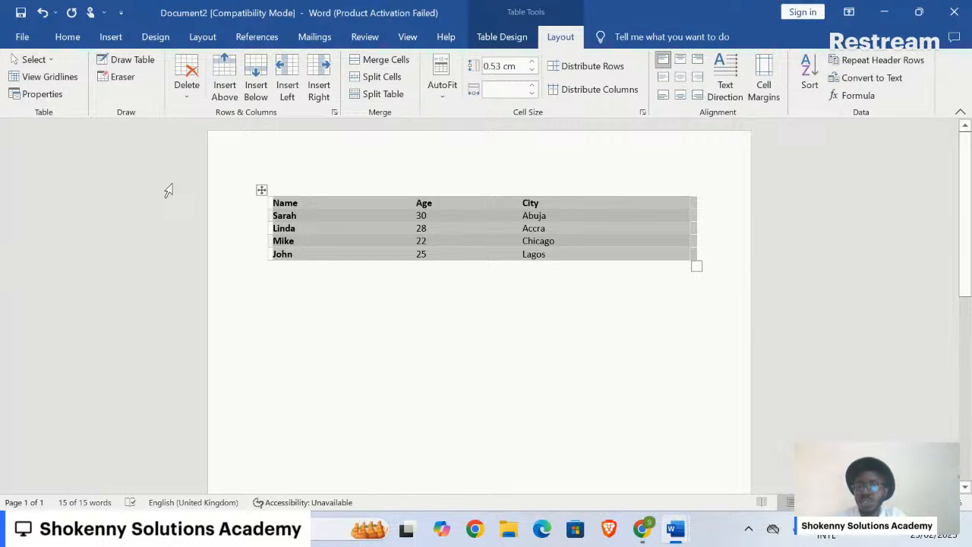
# Save the table document as TablePractice in Documents, then bring the Google Docs notes back
pyautogui.hotkey('ctrl', 's')
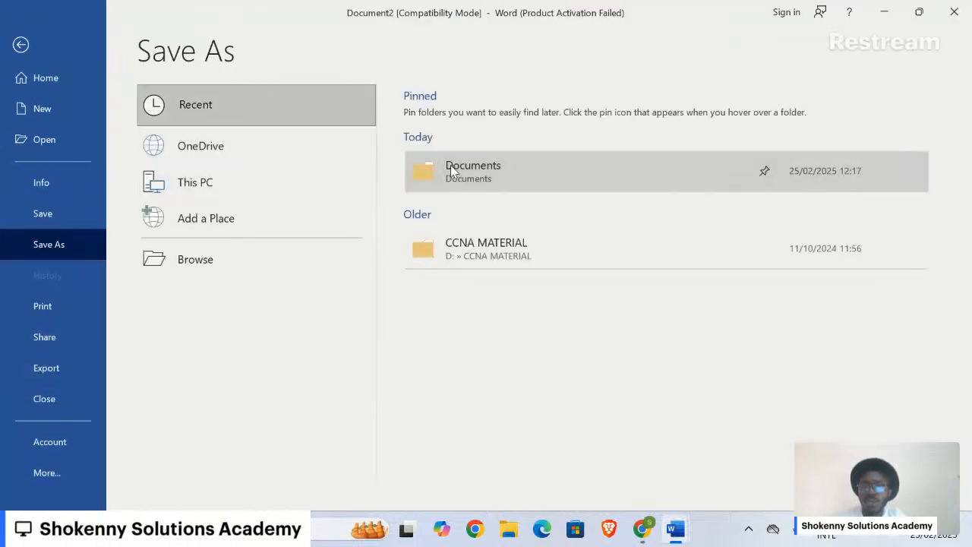
pyautogui.click(452, 171)
pyautogui.write('T')
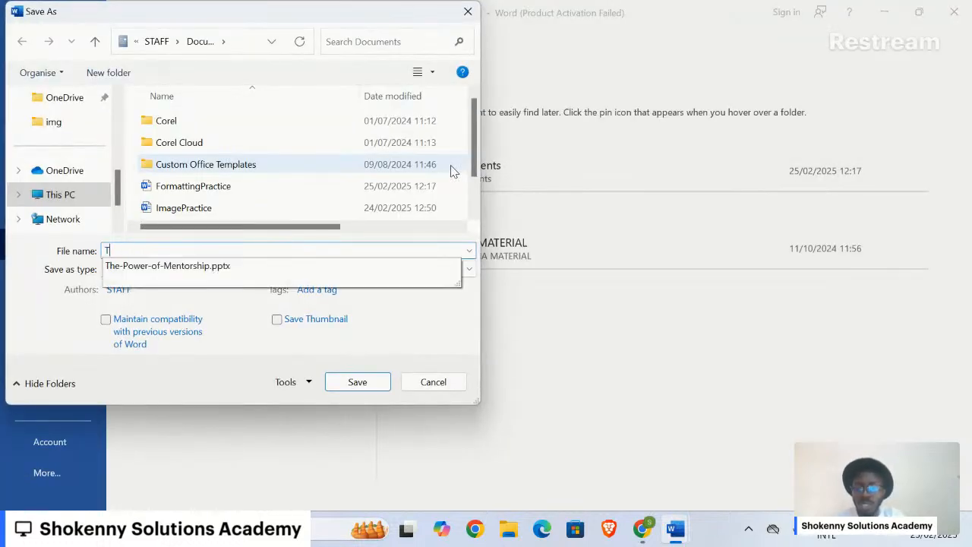
pyautogui.write('ablePractice')
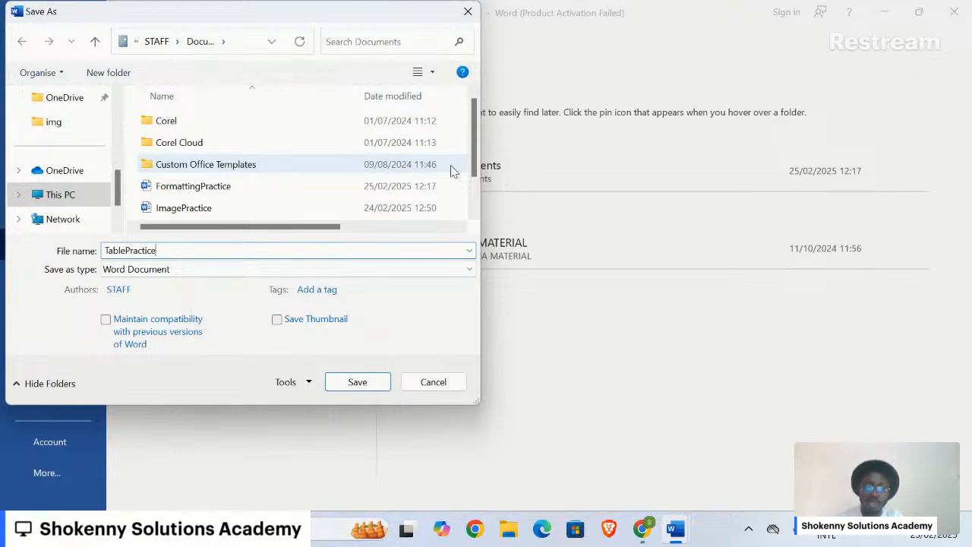
pyautogui.press('Return')
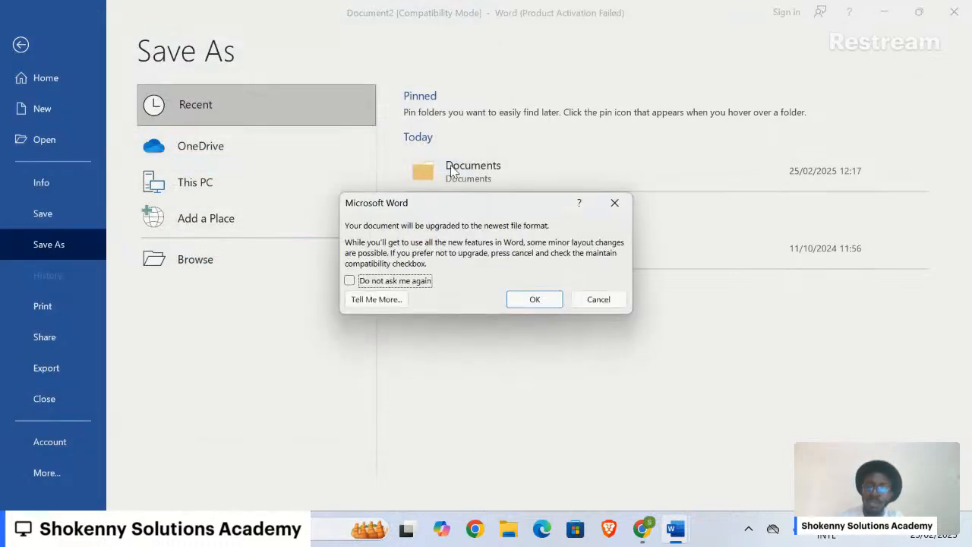
pyautogui.press('Return')
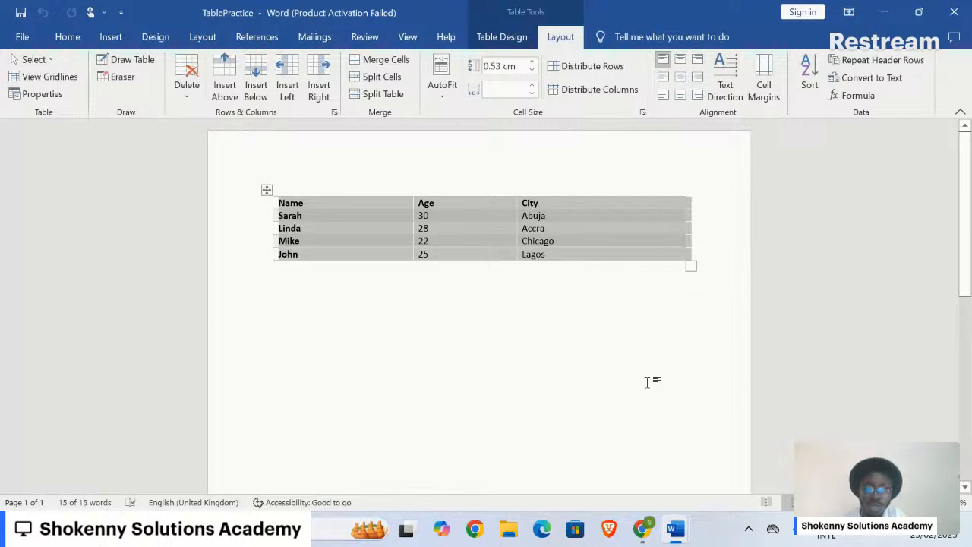
pyautogui.moveTo(643, 532)
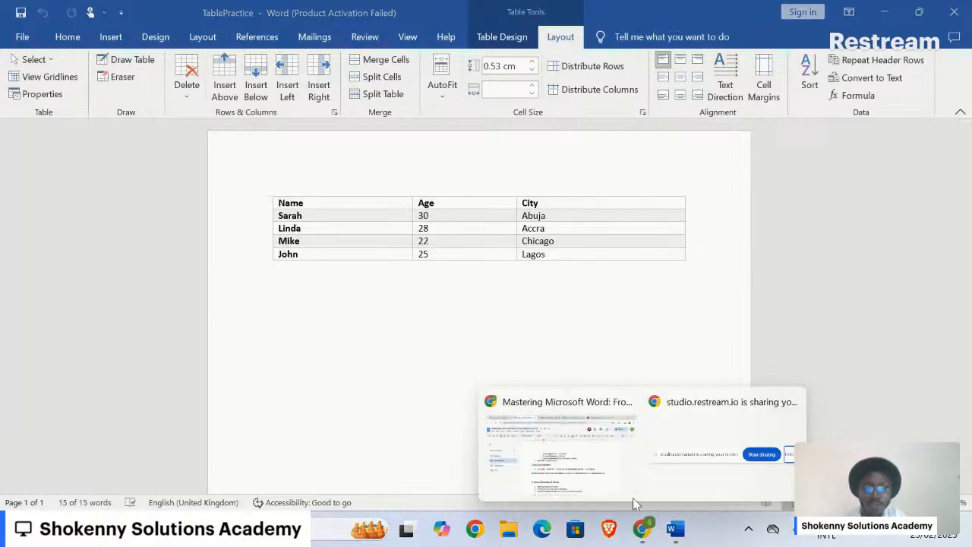
pyautogui.click(610, 475)
# Scroll the notes to section 8's resume-from-template exercise, then return to Word
pyautogui.scroll(-5, 595, 414)
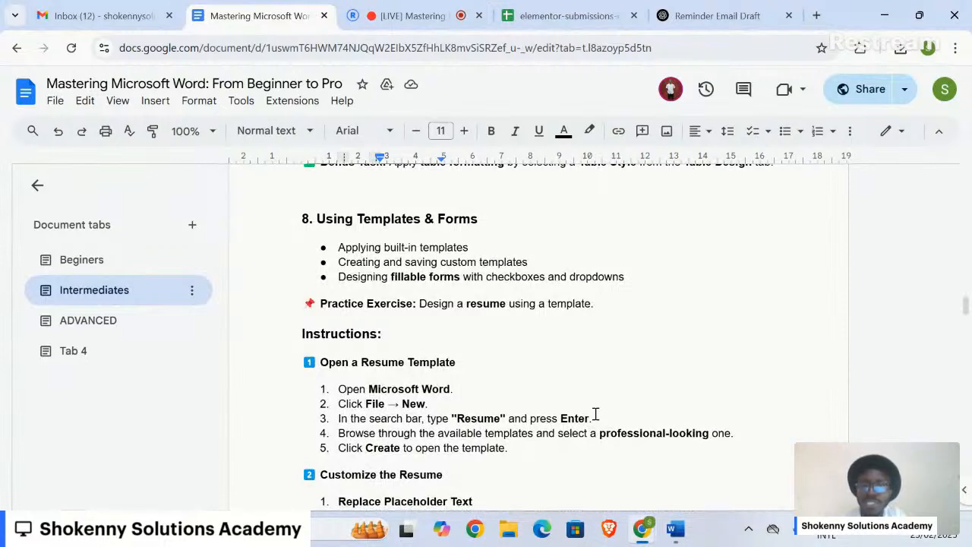
pyautogui.click(596, 414)
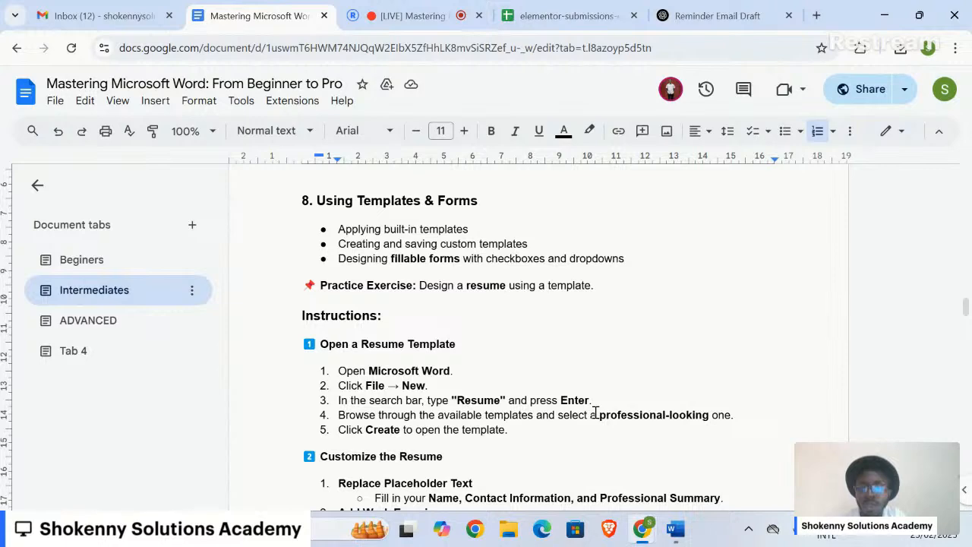
pyautogui.scroll(4, 596, 414)
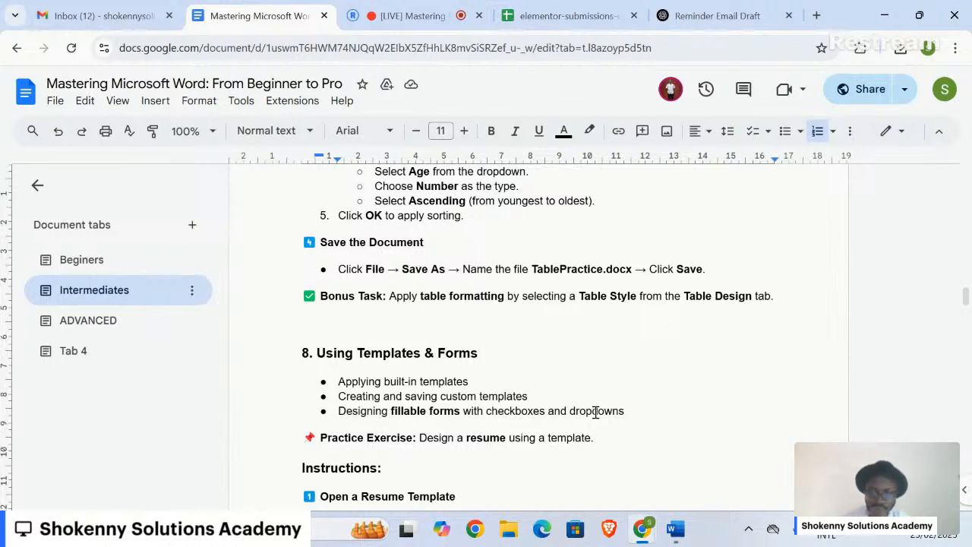
pyautogui.scroll(-2, 542, 441)
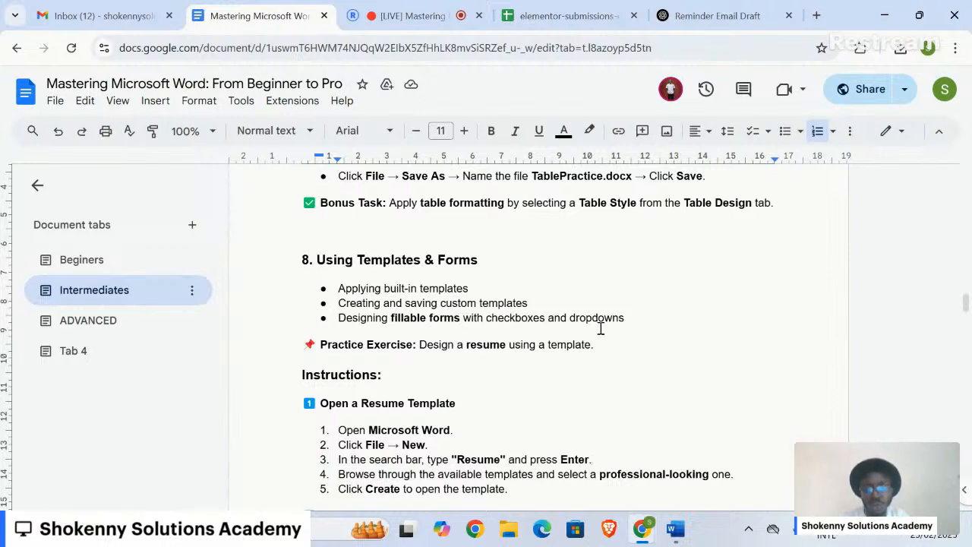
pyautogui.scroll(-1, 502, 356)
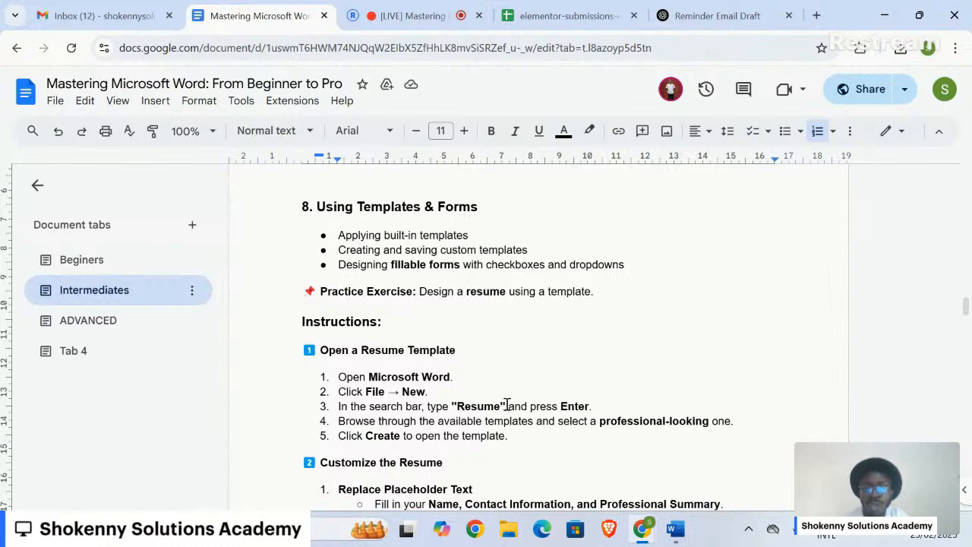
pyautogui.click(673, 538)
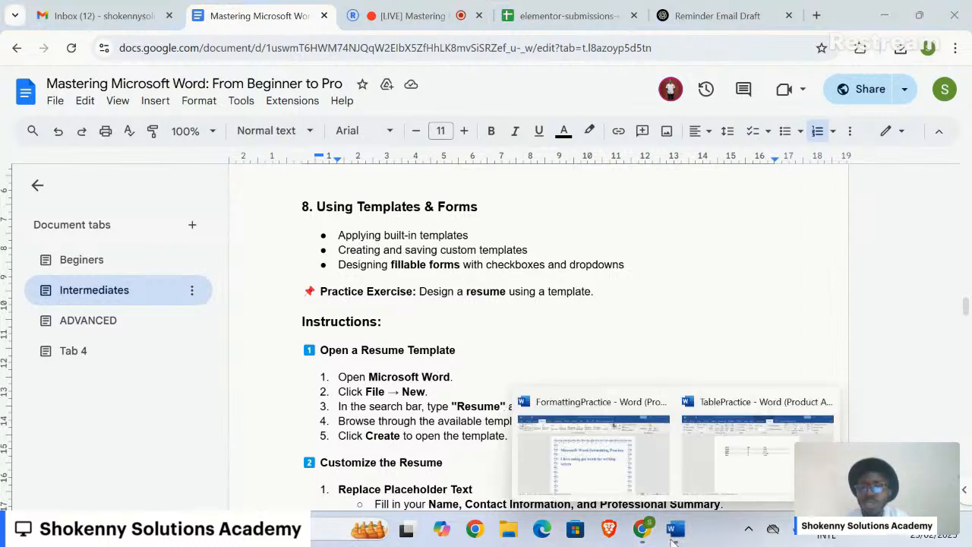
# From TablePractice, search Word's new-document templates for 'resume'
pyautogui.click(764, 483)
pyautogui.hotkey('ctrl', 'a')
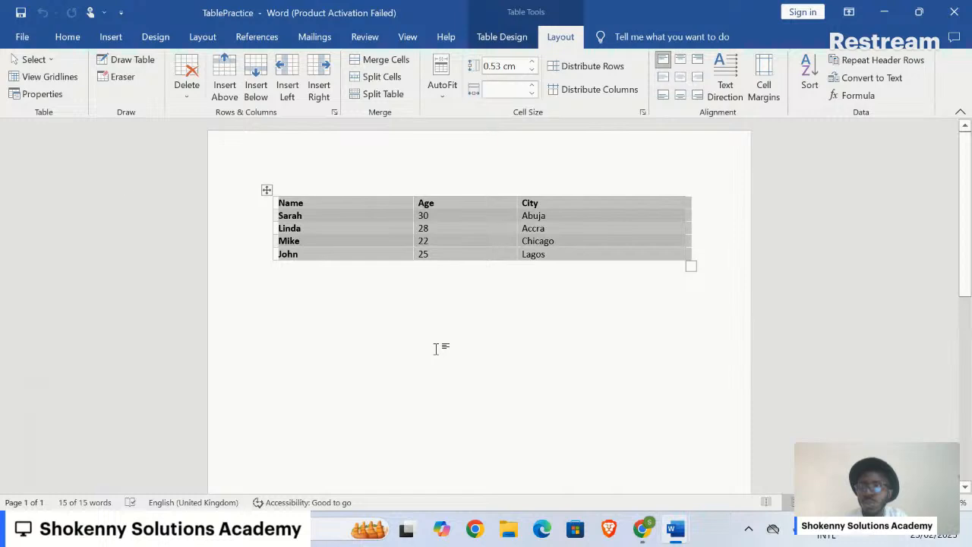
pyautogui.click(24, 38)
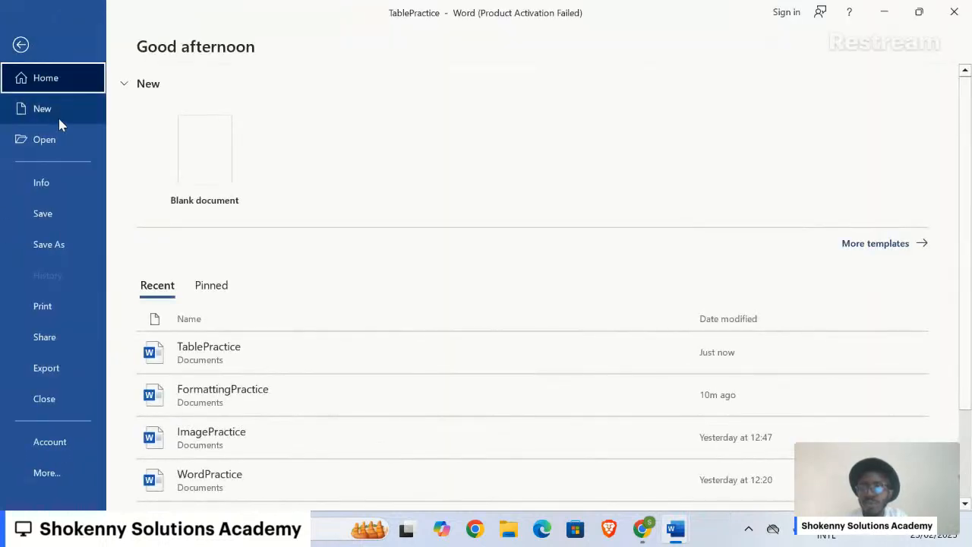
pyautogui.click(59, 112)
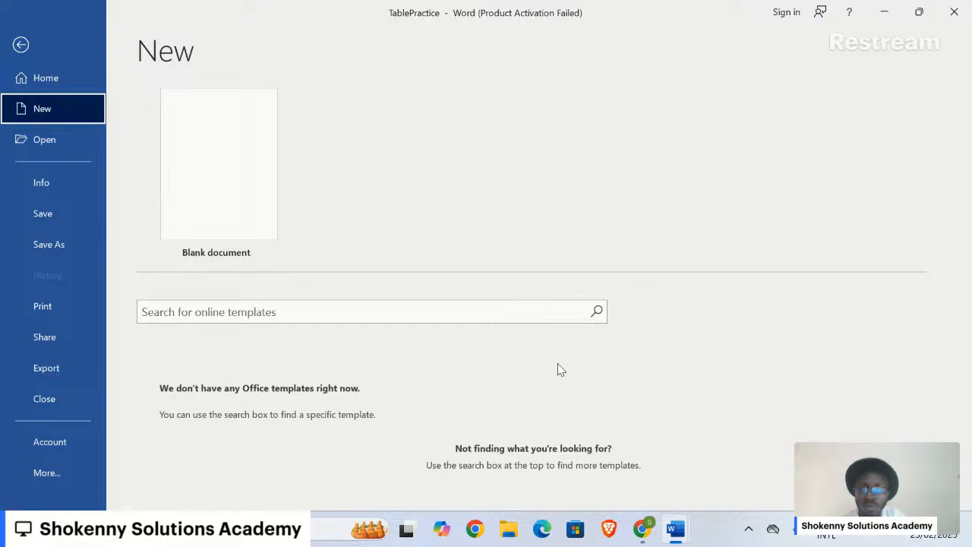
pyautogui.click(492, 312)
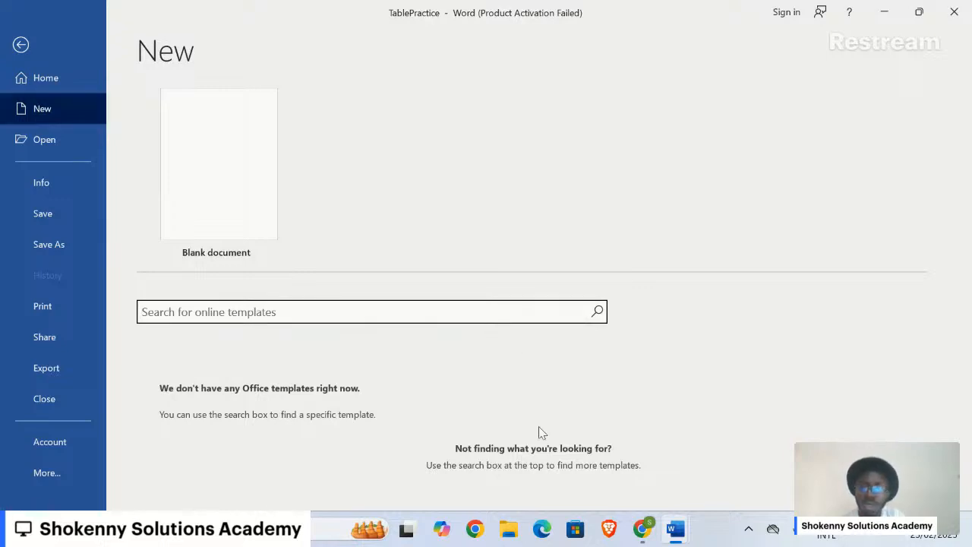
pyautogui.click(621, 466)
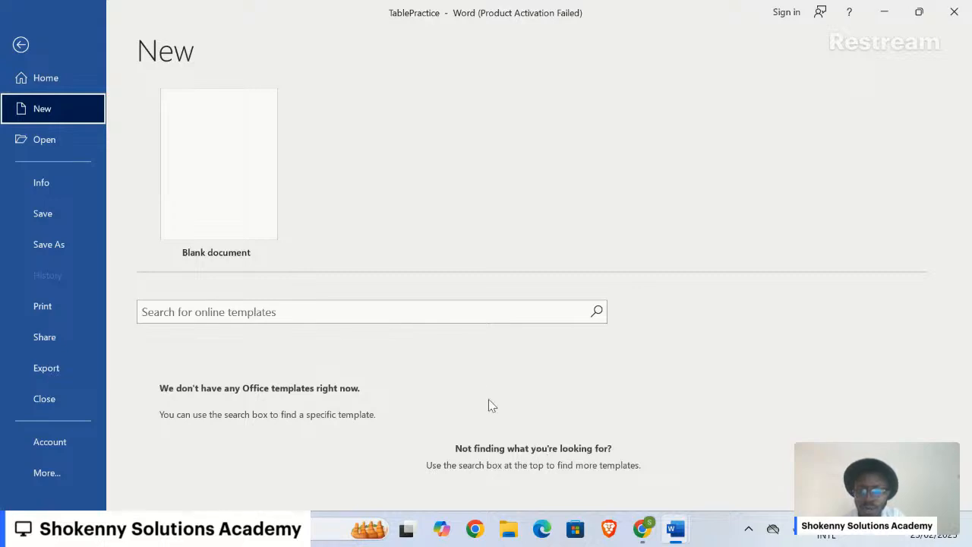
pyautogui.click(428, 311)
pyautogui.write('resume')
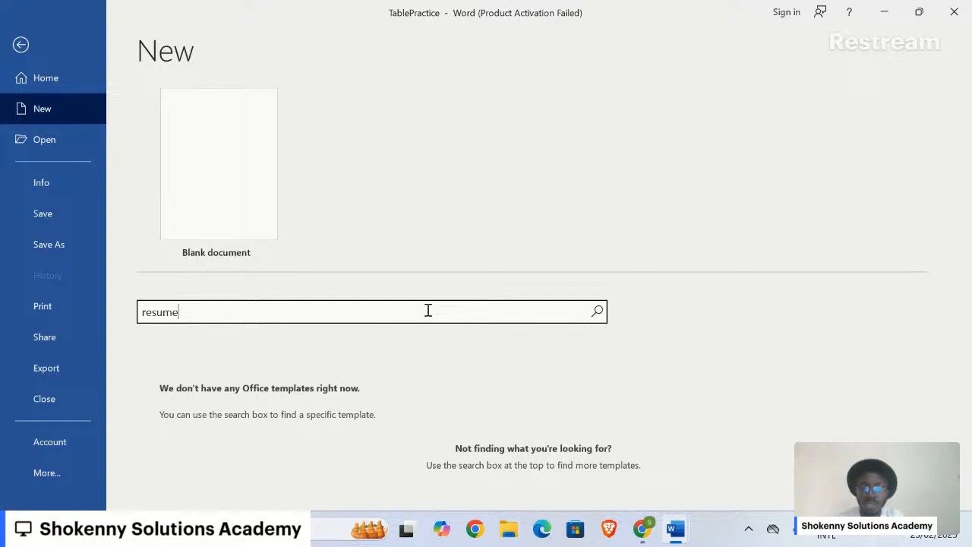
pyautogui.press('Return')
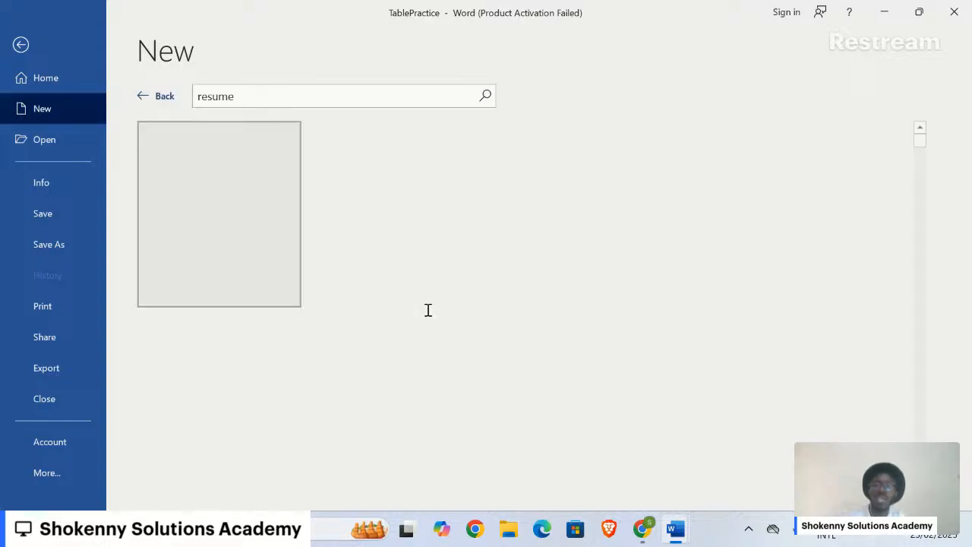
pyautogui.click(148, 97)
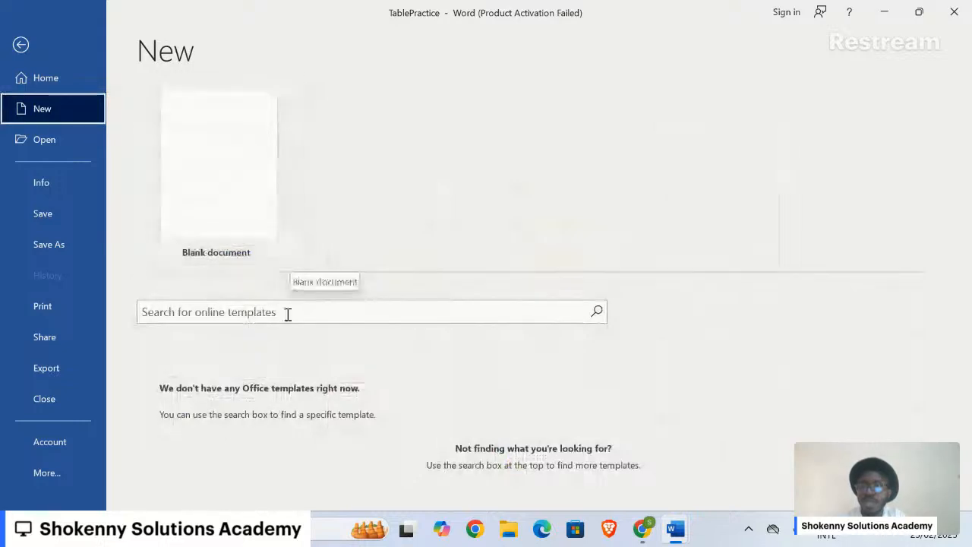
pyautogui.click(21, 44)
# Search the templates for 'resume' again and create a document from Bold modern resume
pyautogui.click(35, 39)
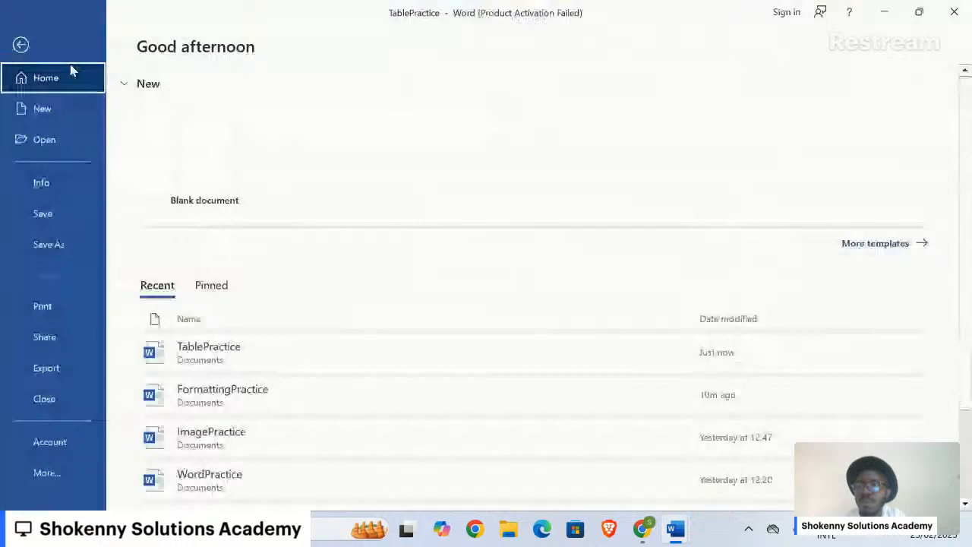
pyautogui.click(64, 110)
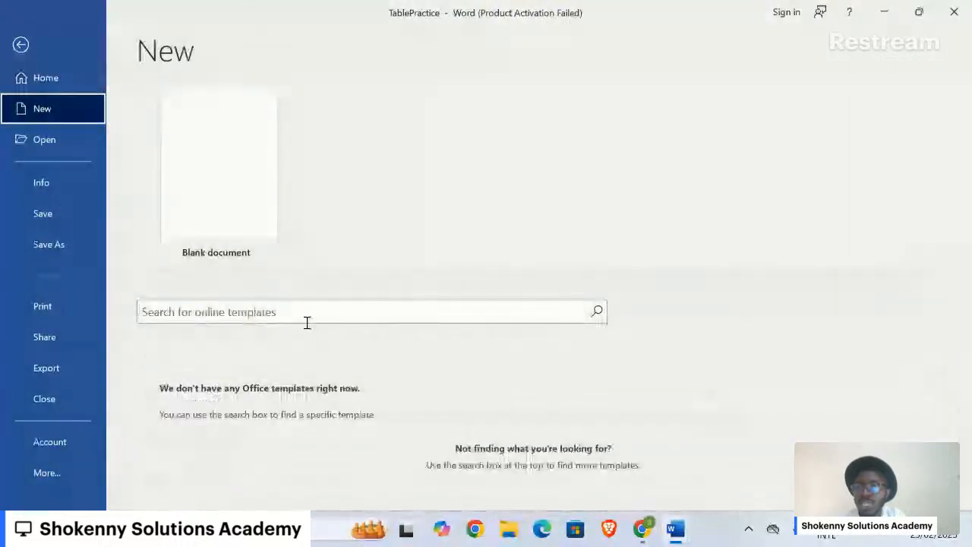
pyautogui.click(284, 312)
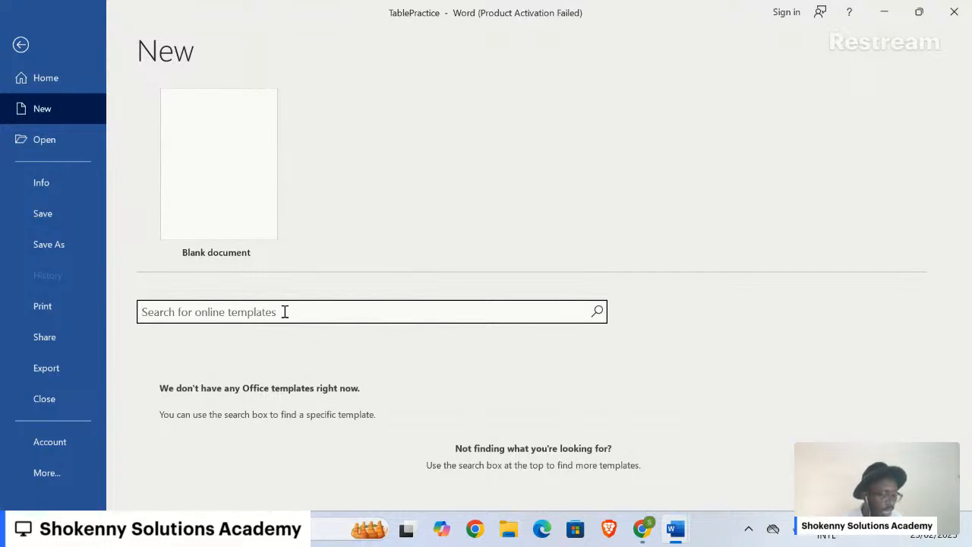
pyautogui.write('resume')
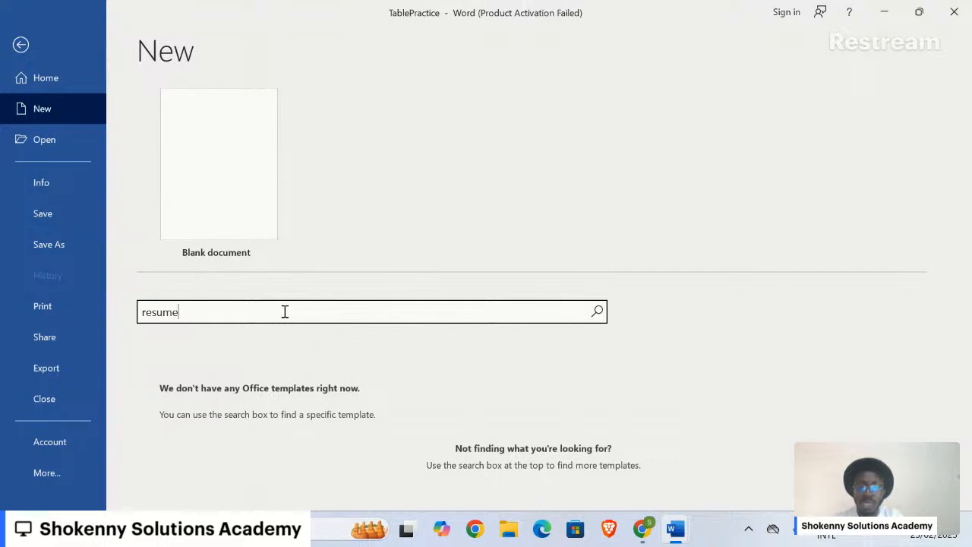
pyautogui.press('Return')
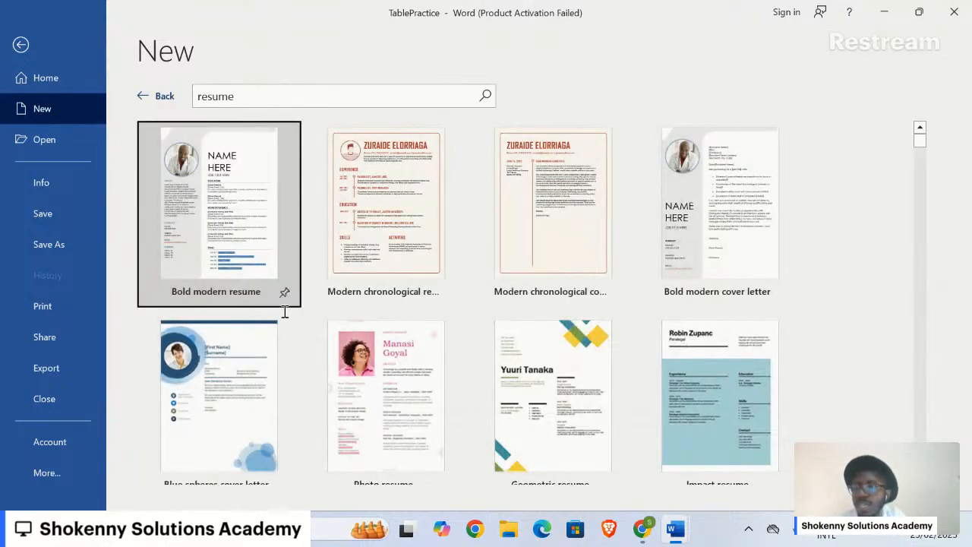
pyautogui.click(209, 228)
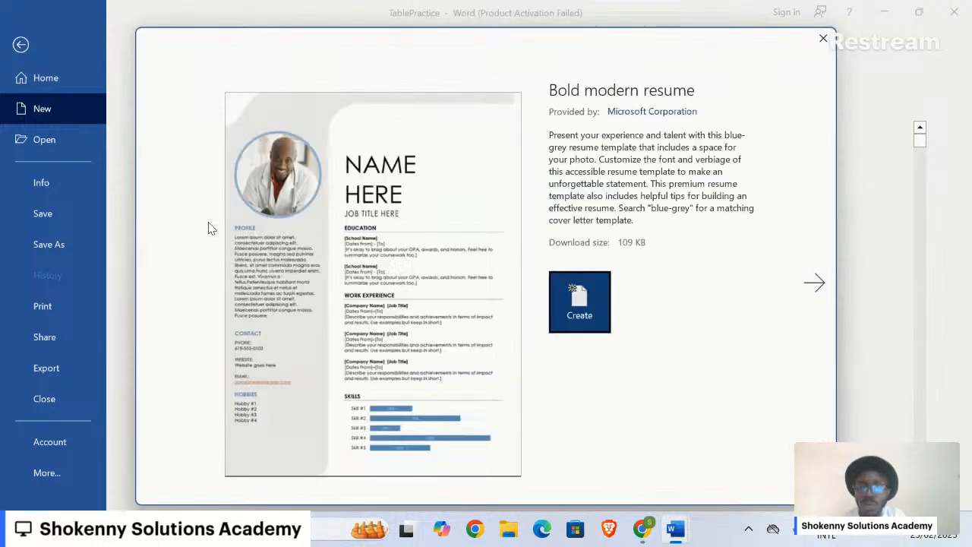
pyautogui.click(581, 305)
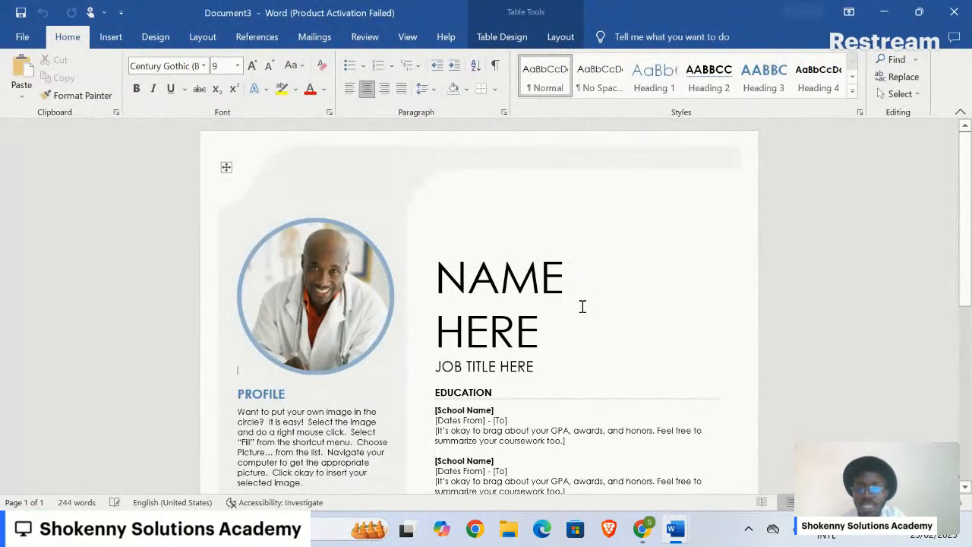
# Replace the name placeholder with the owner's full name and the job title with 'IT Instructor'
pyautogui.scroll(-10, 583, 306)
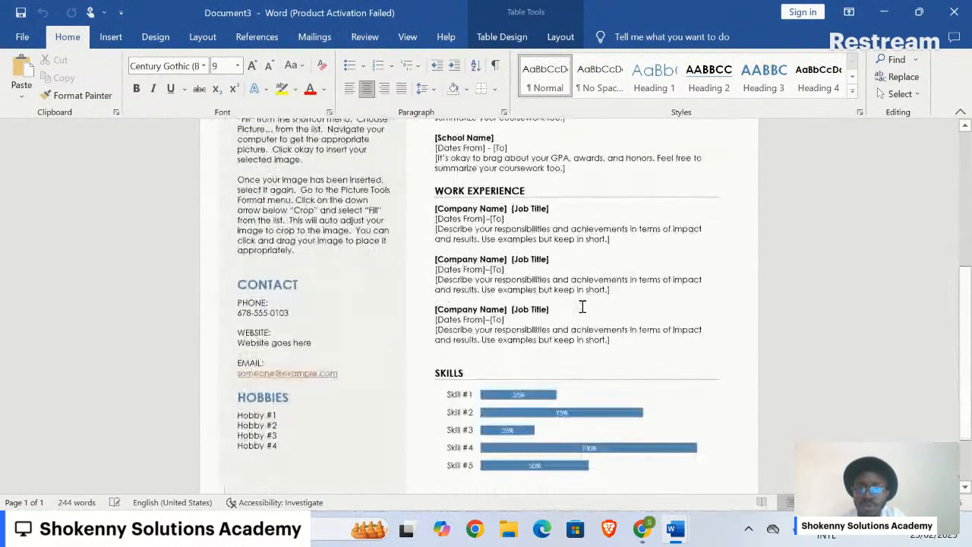
pyautogui.scroll(10, 583, 306)
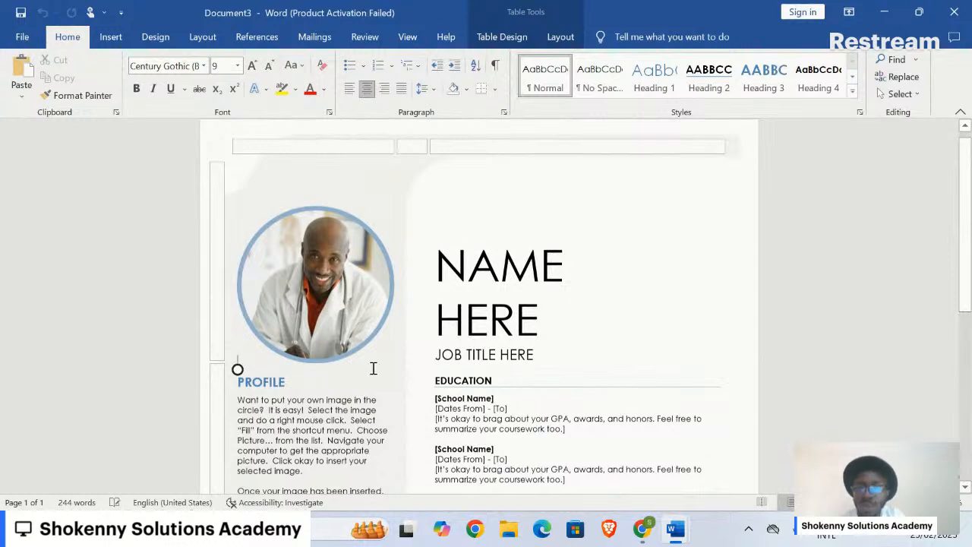
pyautogui.click(507, 305)
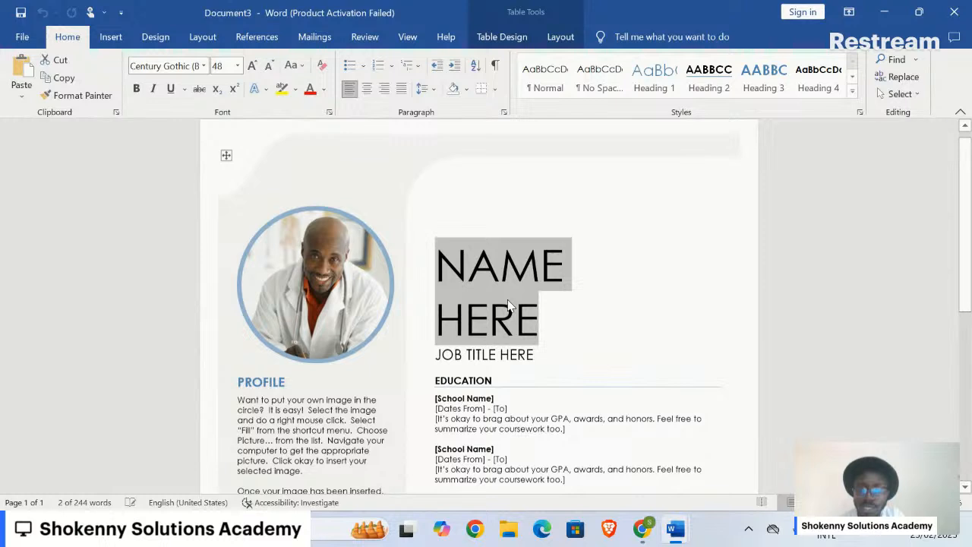
pyautogui.write('OL')
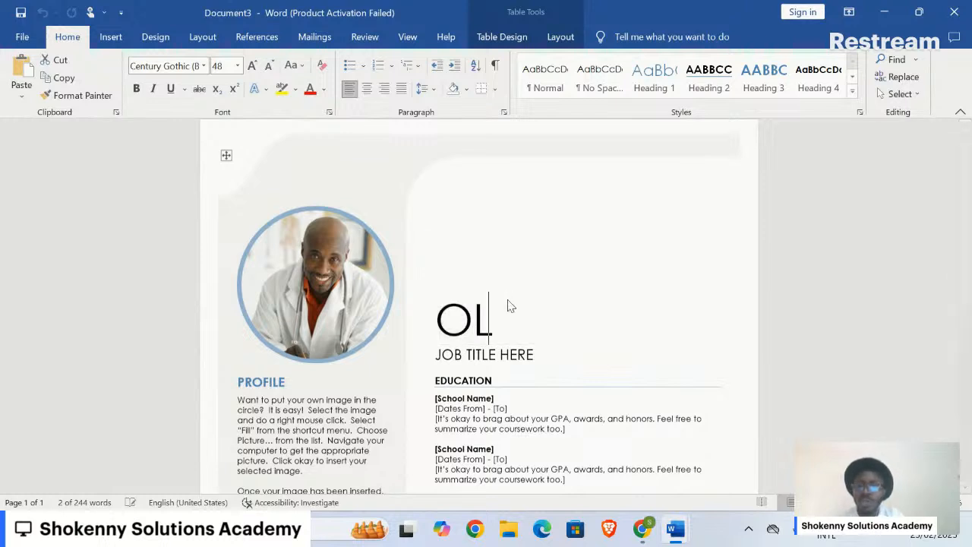
pyautogui.write('AFISO')
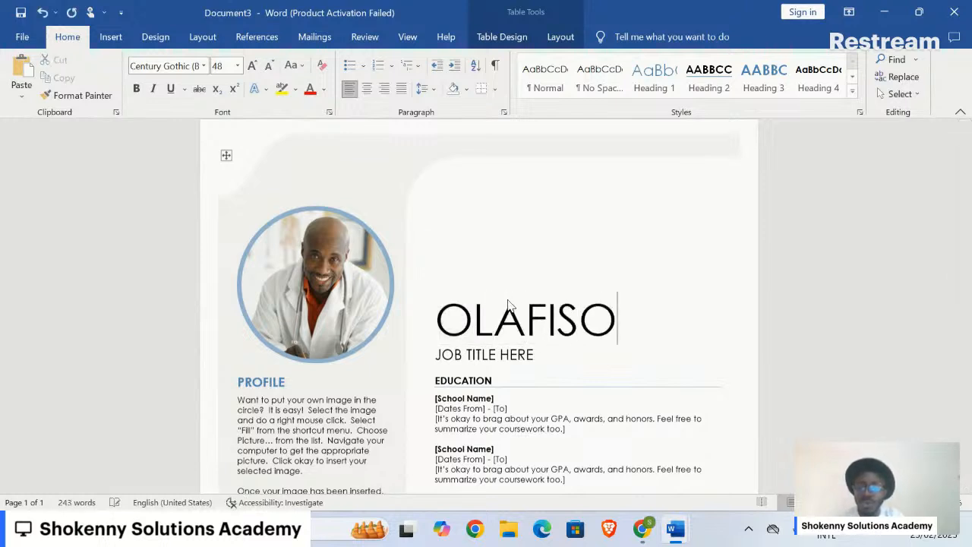
pyautogui.write('YE IGE')
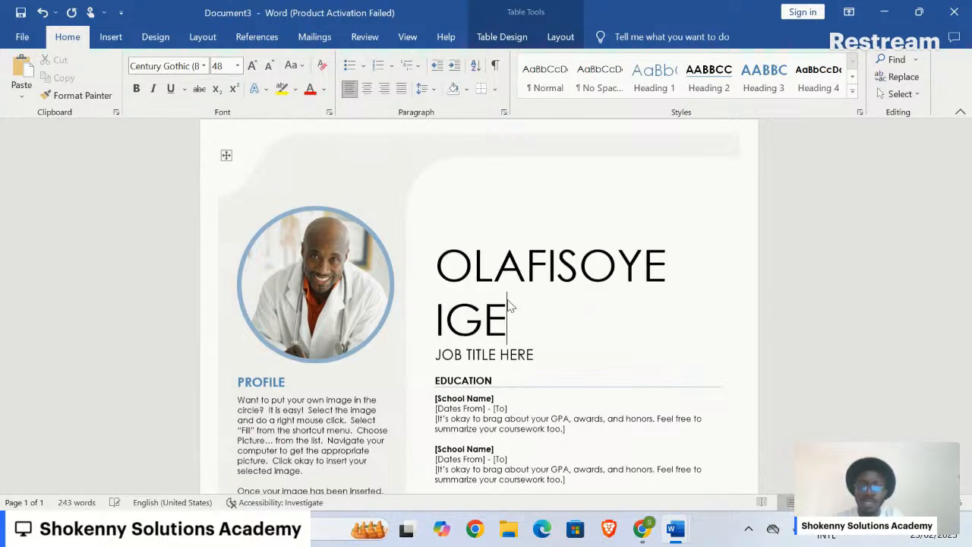
pyautogui.click(521, 354)
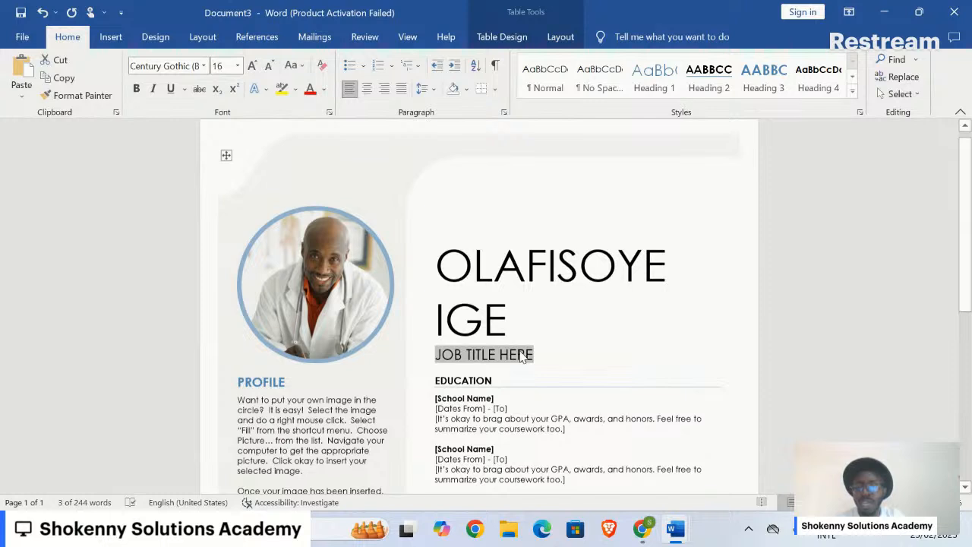
pyautogui.write('IT In')
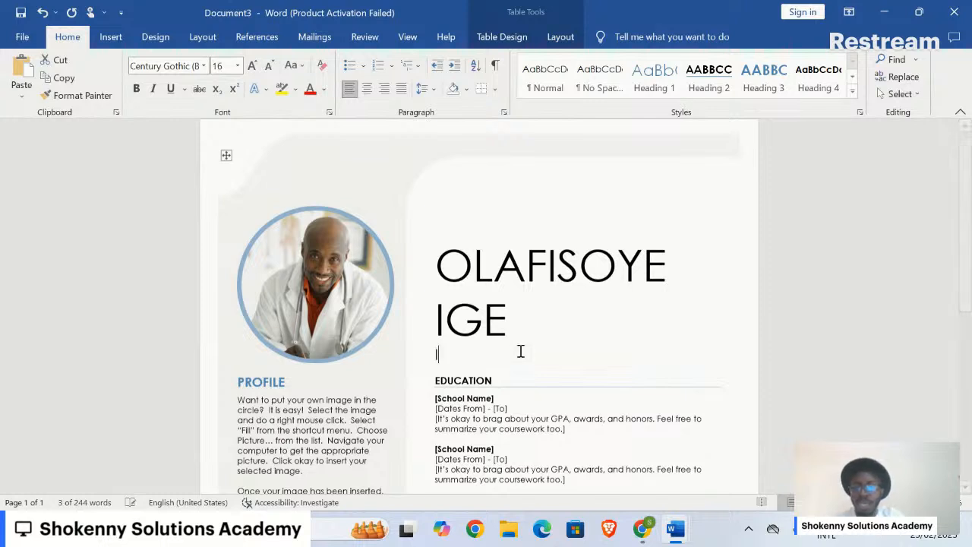
pyautogui.write('st')
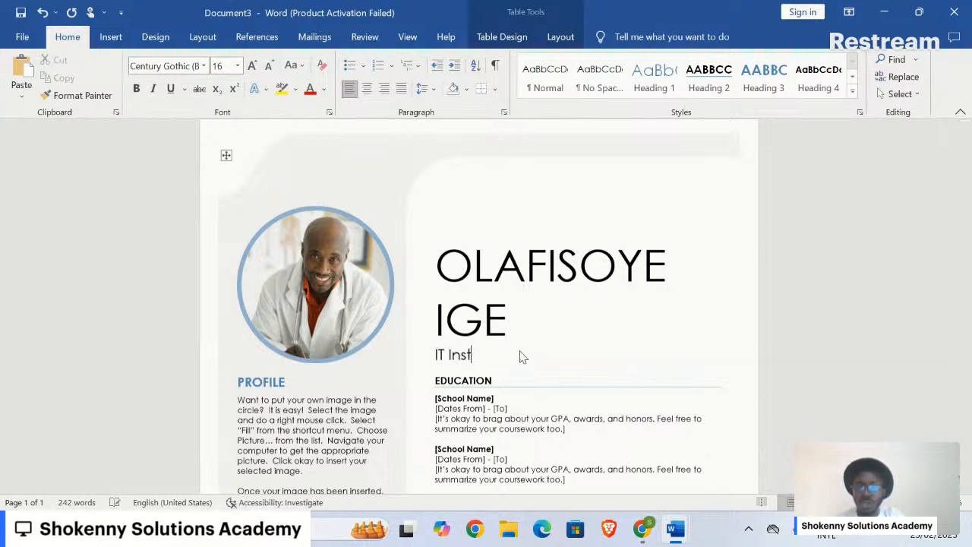
pyautogui.write('ructor')
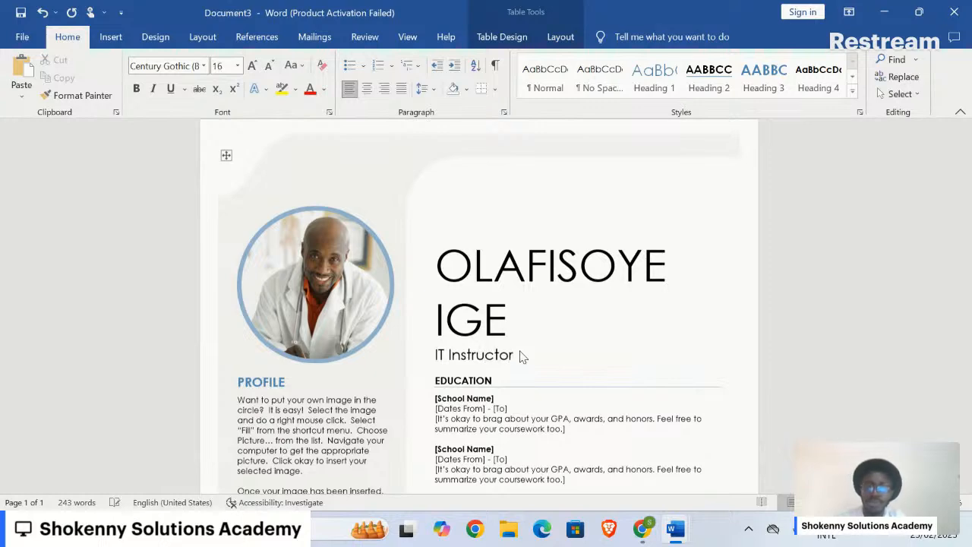
pyautogui.scroll(-3, 585, 388)
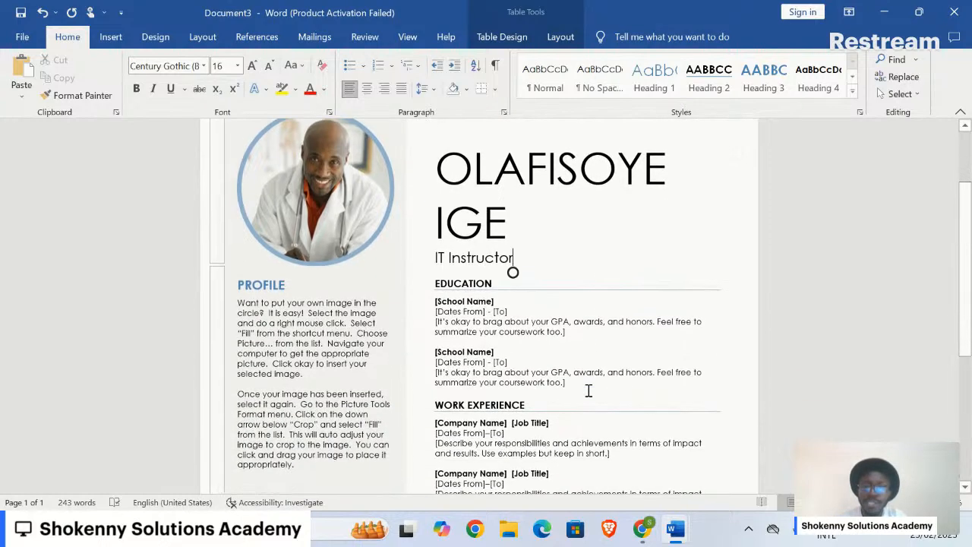
# Enter Federal University of Nigeria as the first school, with dates 2029 - 2032
pyautogui.tripleClick(483, 303)
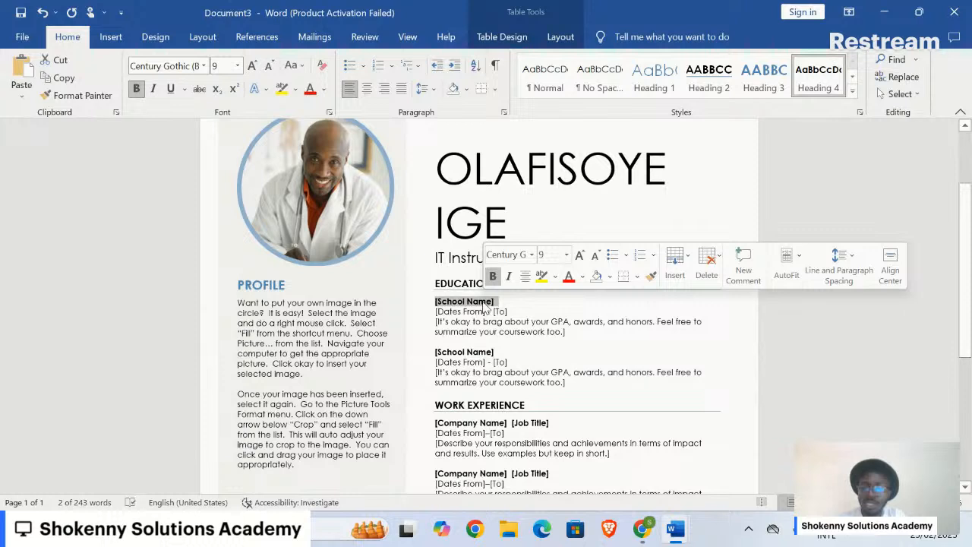
pyautogui.write('Federal University')
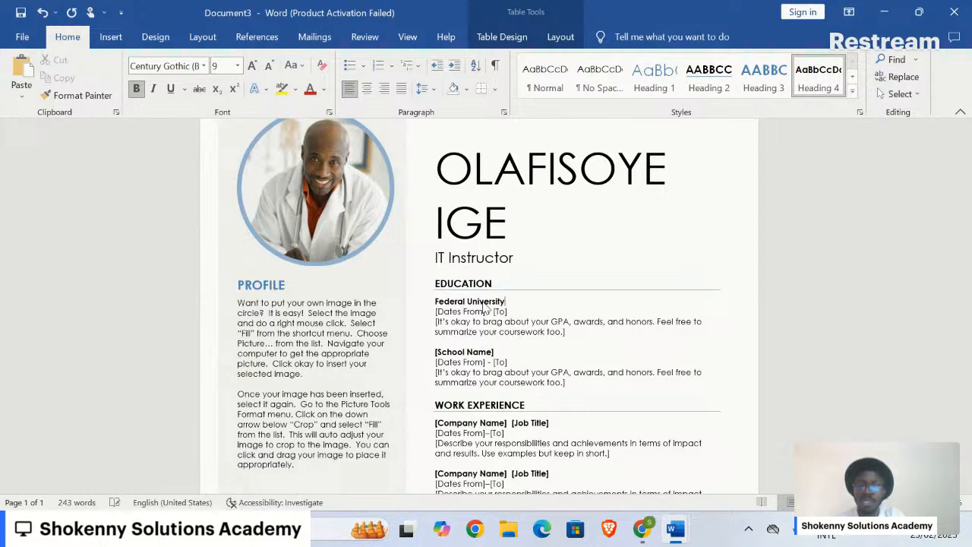
pyautogui.write('of Nigeria')
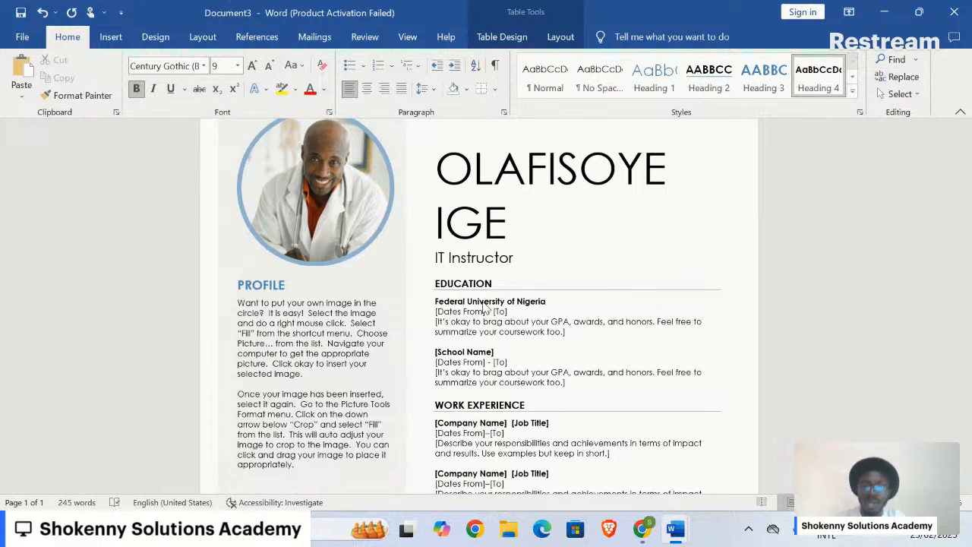
pyautogui.click(447, 311)
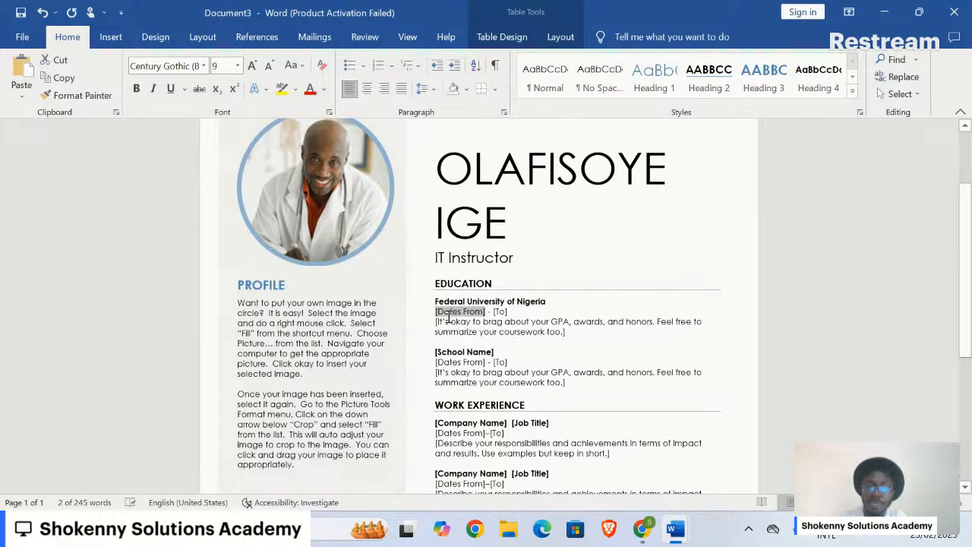
pyautogui.write('2029')
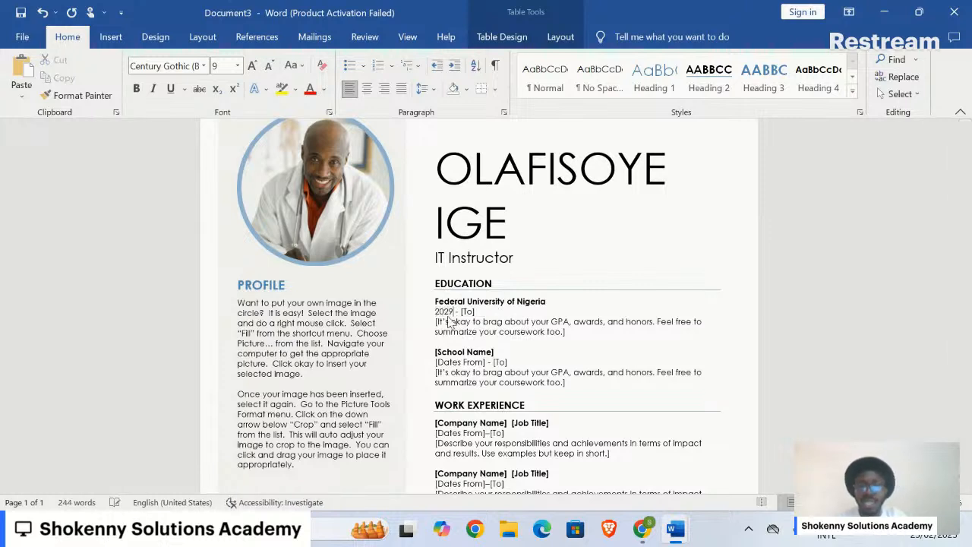
pyautogui.click(471, 312)
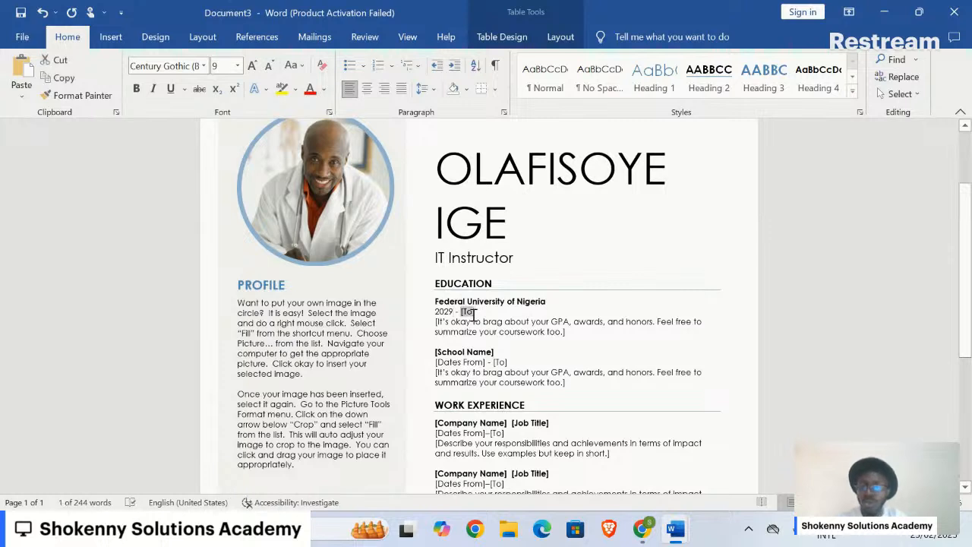
pyautogui.write('2032')
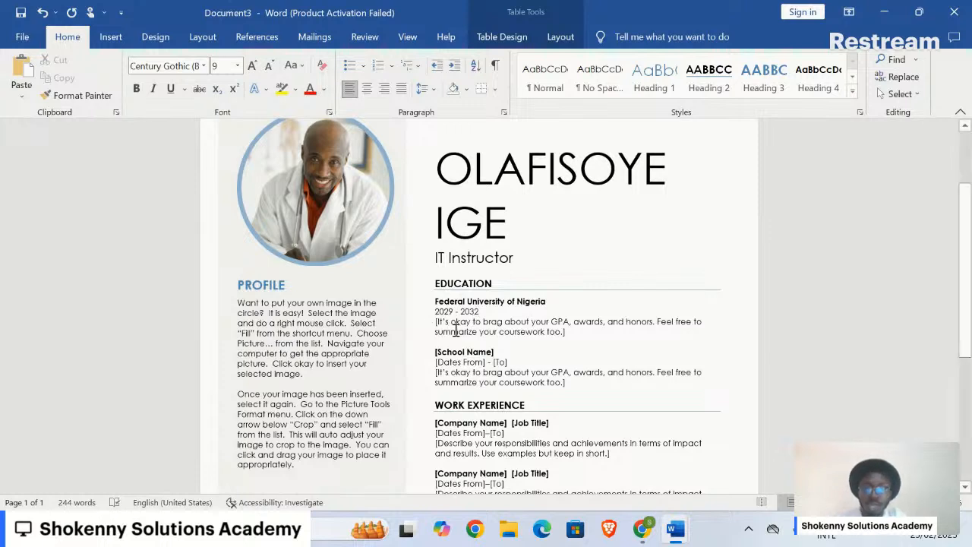
# Replace the education description with 5.0 and delete the second school name placeholder
pyautogui.doubleClick(535, 332)
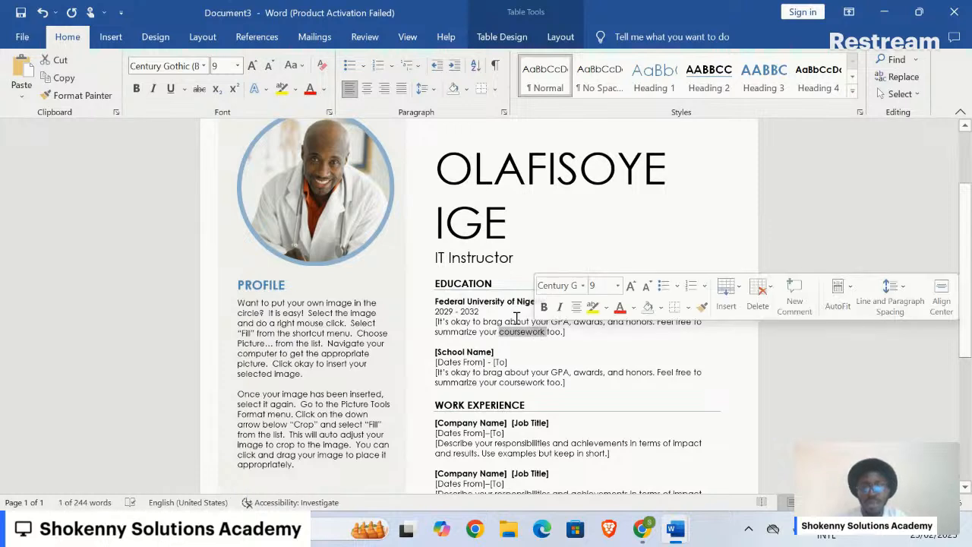
pyautogui.tripleClick(514, 326)
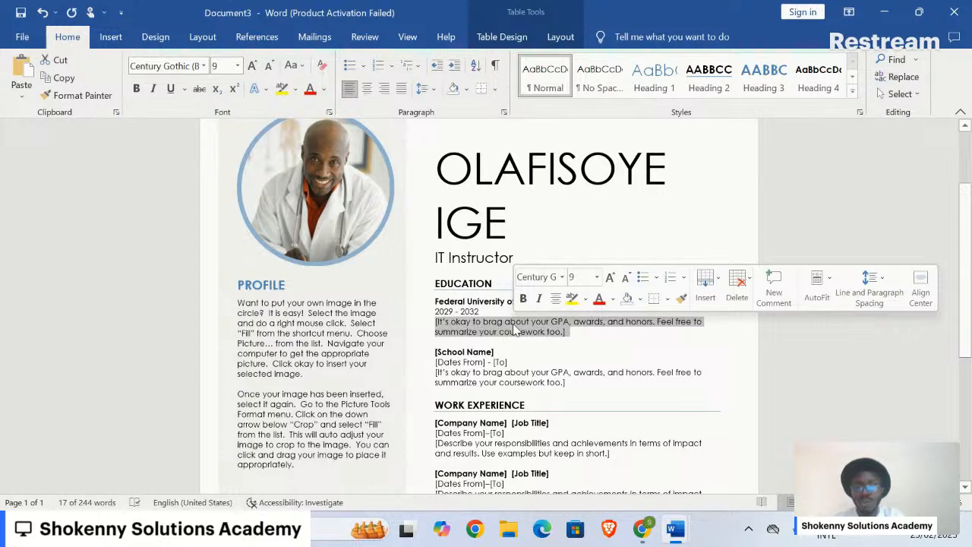
pyautogui.write('5.')
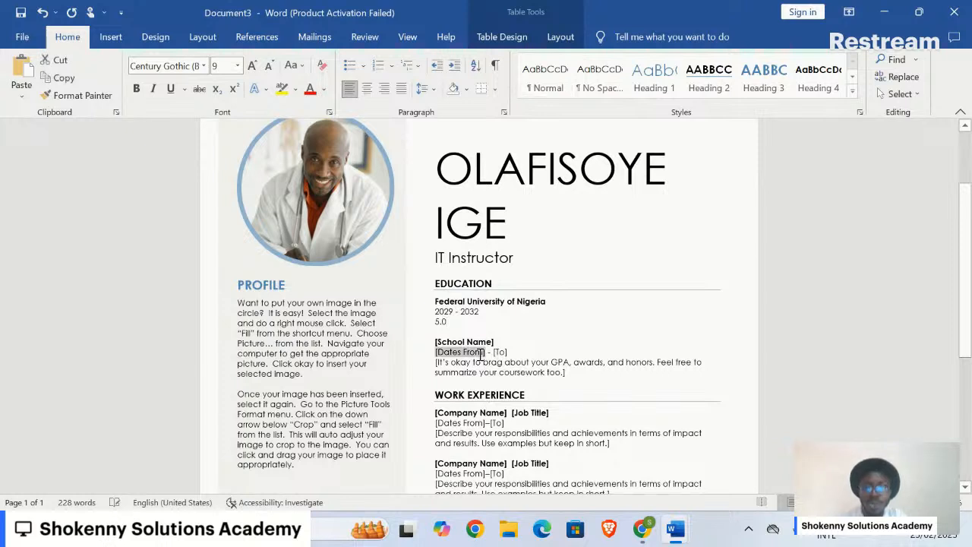
pyautogui.click(471, 339)
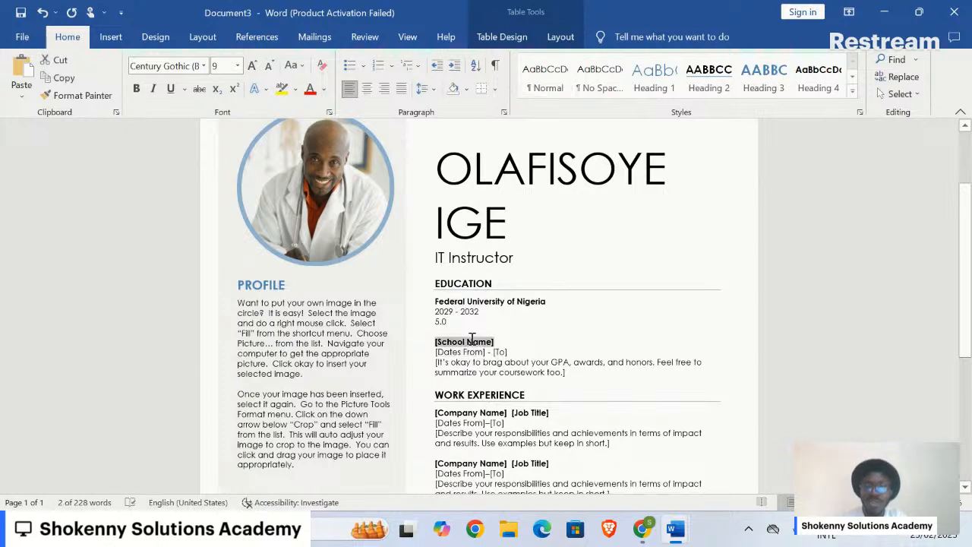
pyautogui.press('Delete')
pyautogui.click(476, 349)
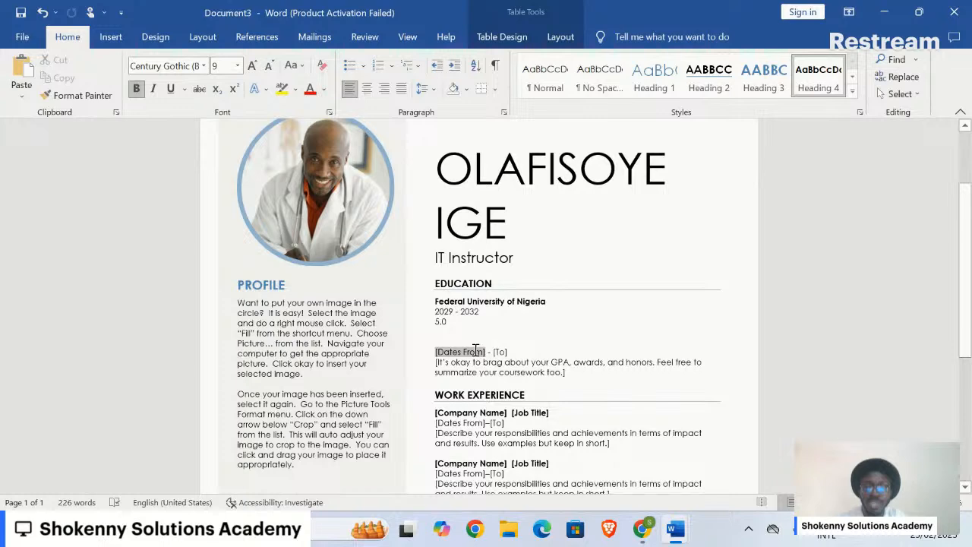
pyautogui.scroll(-3, 475, 349)
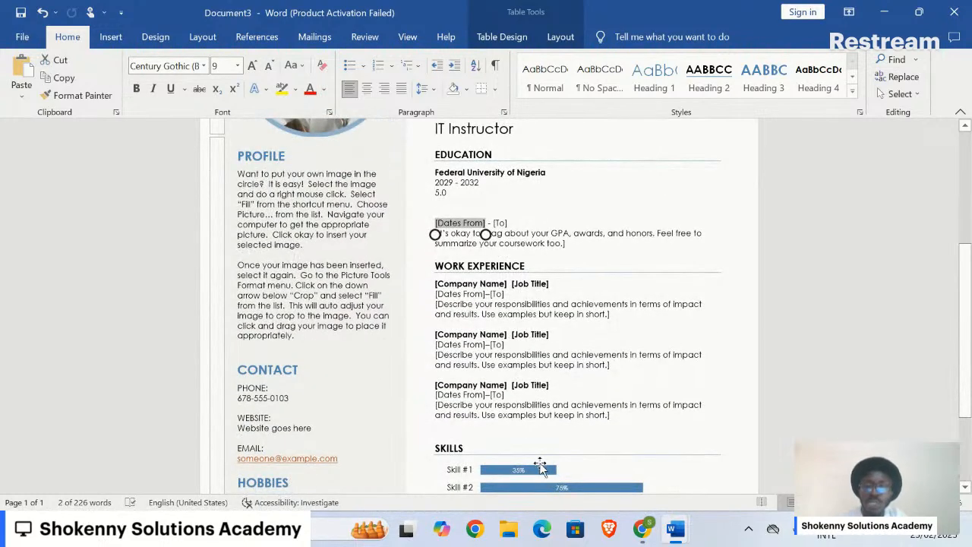
pyautogui.scroll(-3, 560, 403)
# Open the skills chart's plot area formatting and select its bars for Format Data Series
pyautogui.click(529, 347)
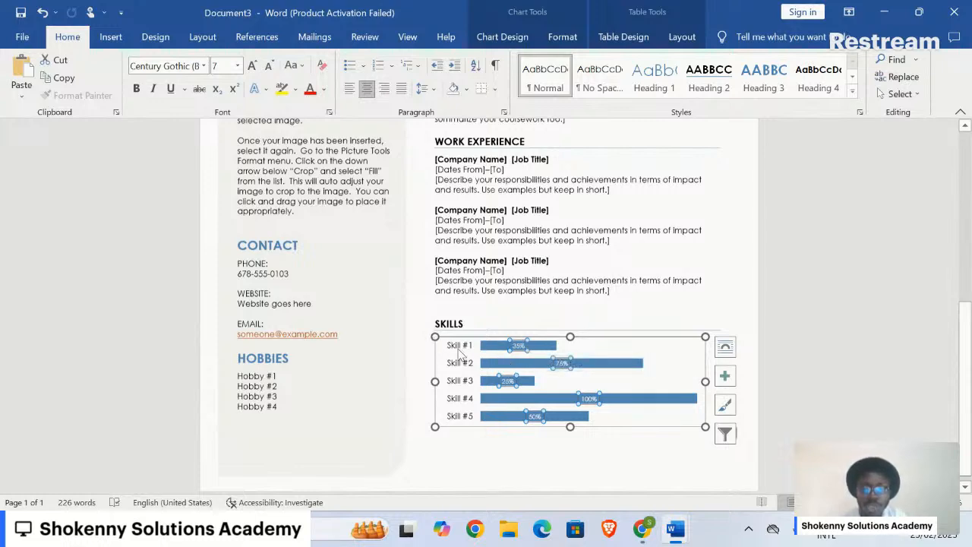
pyautogui.click(459, 350)
pyautogui.doubleClick(458, 350)
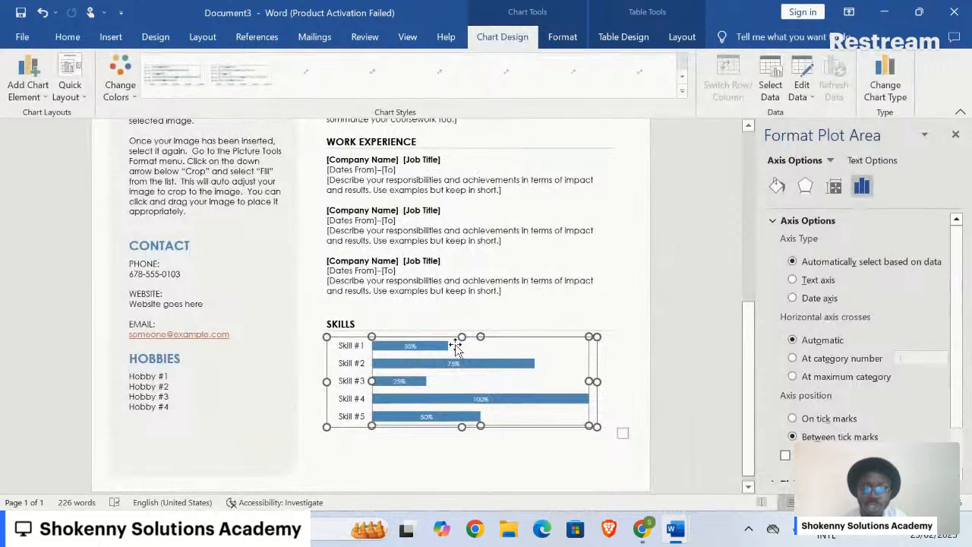
pyautogui.click(349, 348)
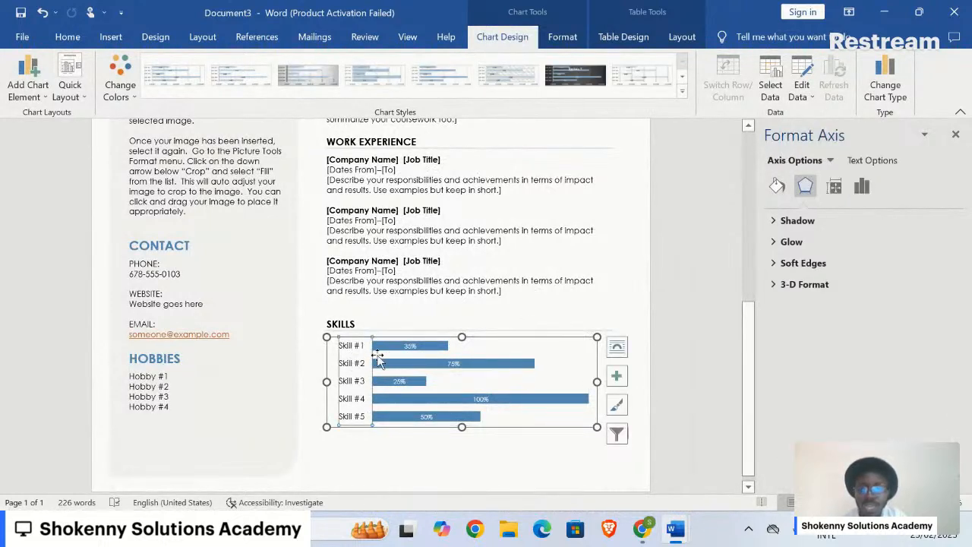
pyautogui.click(414, 363)
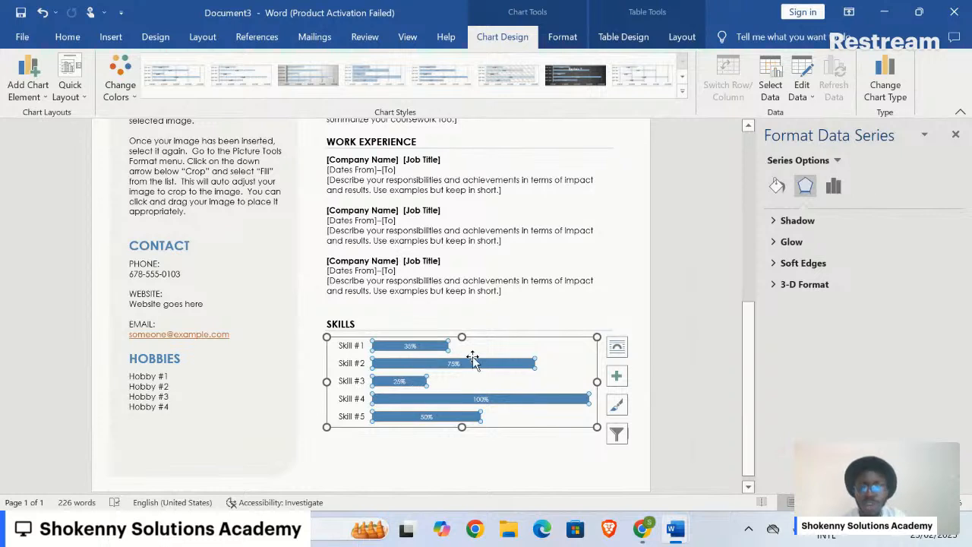
pyautogui.moveTo(535, 363)
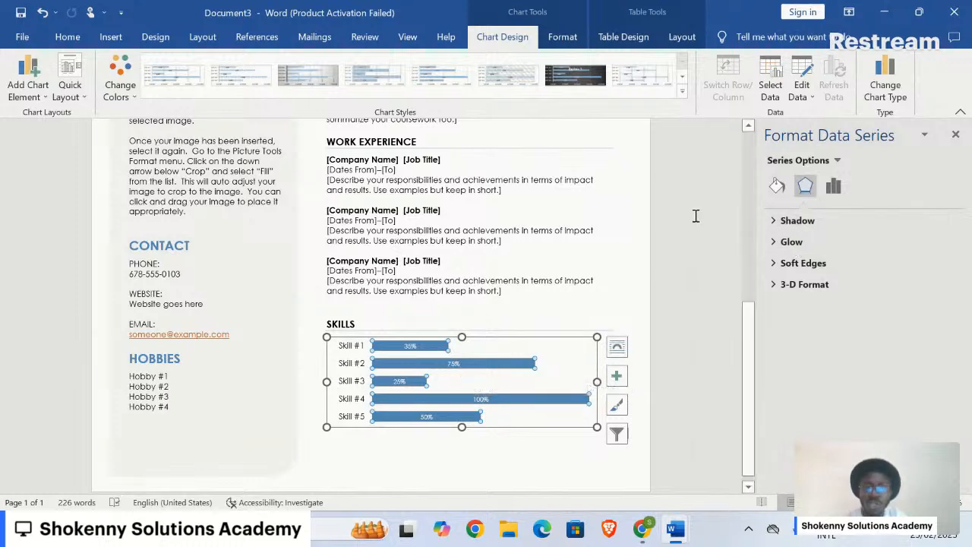
# Check the Hobby #2, website, email and phone lines, then select the profile photo
pyautogui.tripleClick(165, 388)
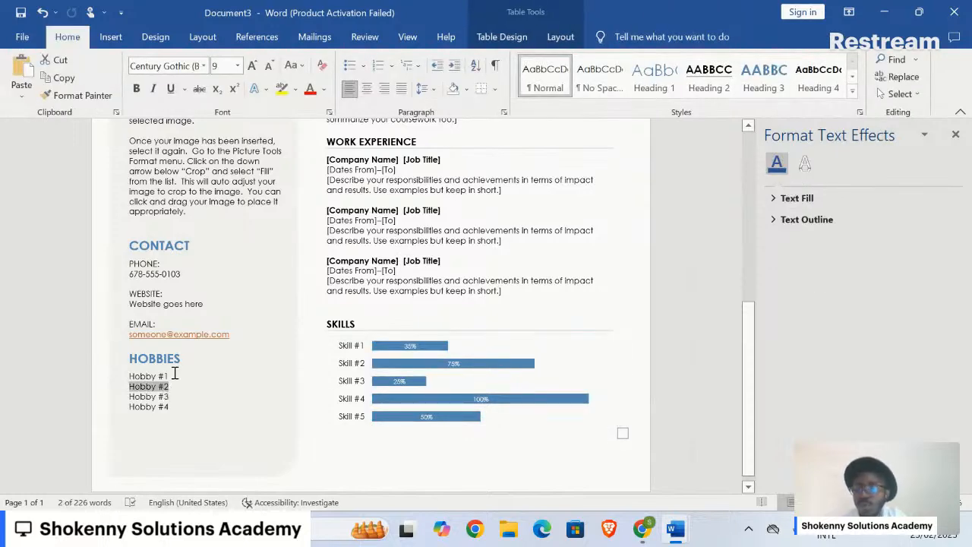
pyautogui.tripleClick(186, 305)
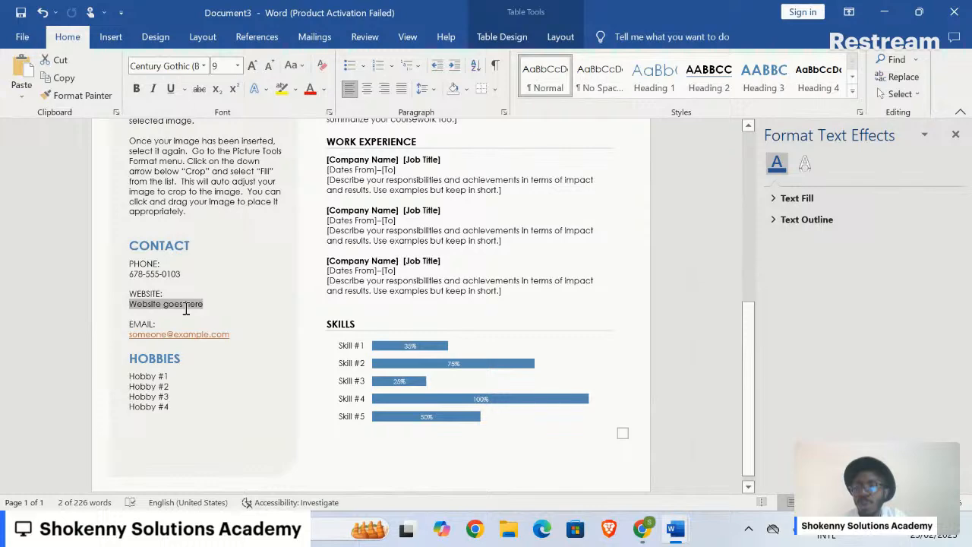
pyautogui.tripleClick(180, 335)
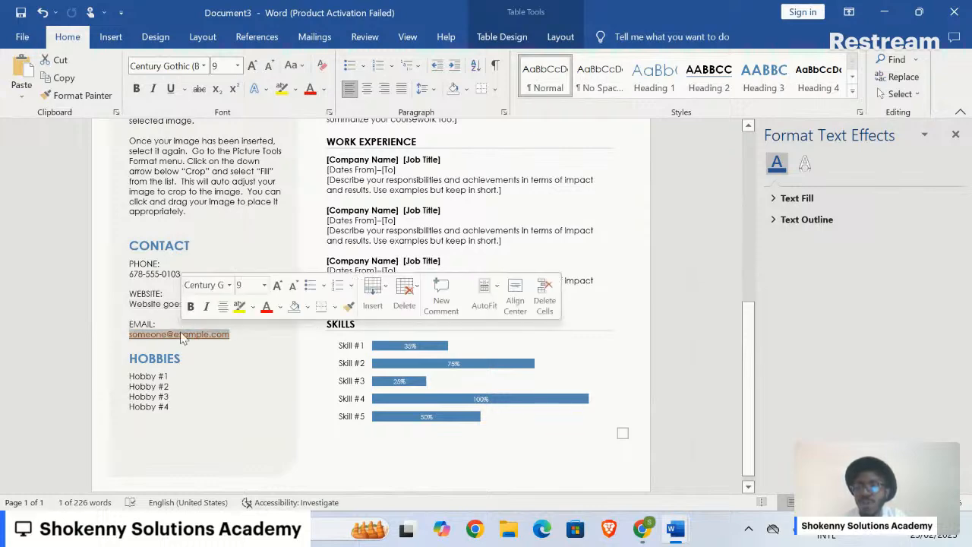
pyautogui.tripleClick(149, 274)
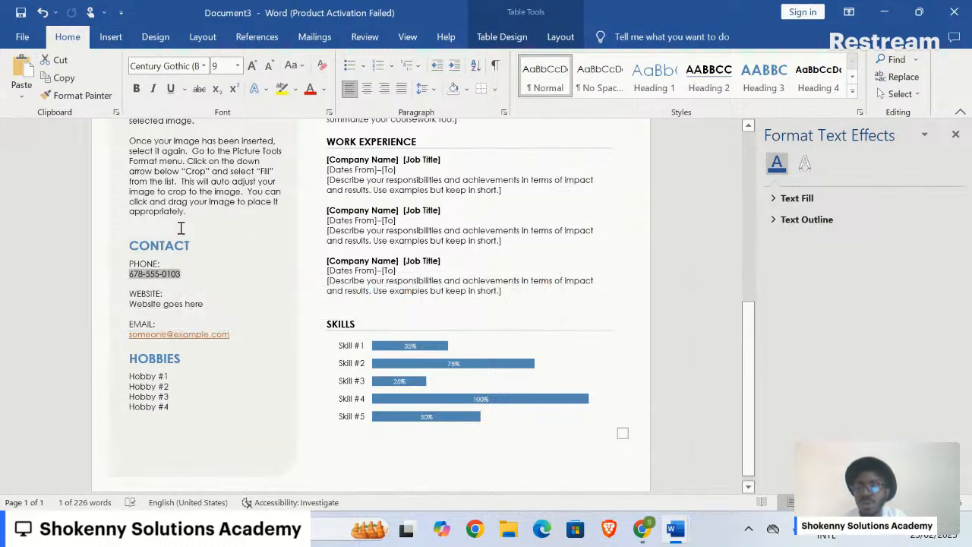
pyautogui.scroll(5, 206, 196)
pyautogui.click(209, 197)
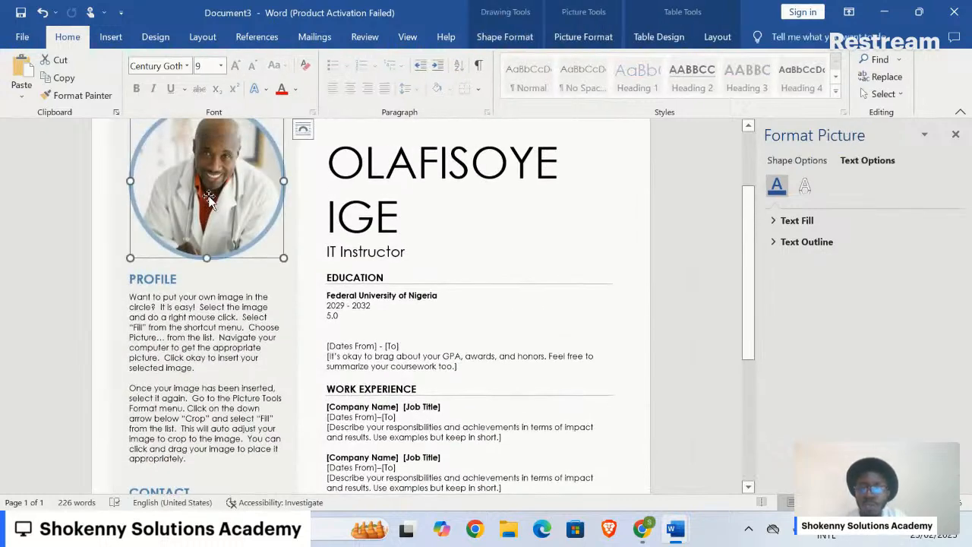
# Close the photo formatting pane and look over the Shape Format, Table Layout and Table Design options
pyautogui.click(581, 37)
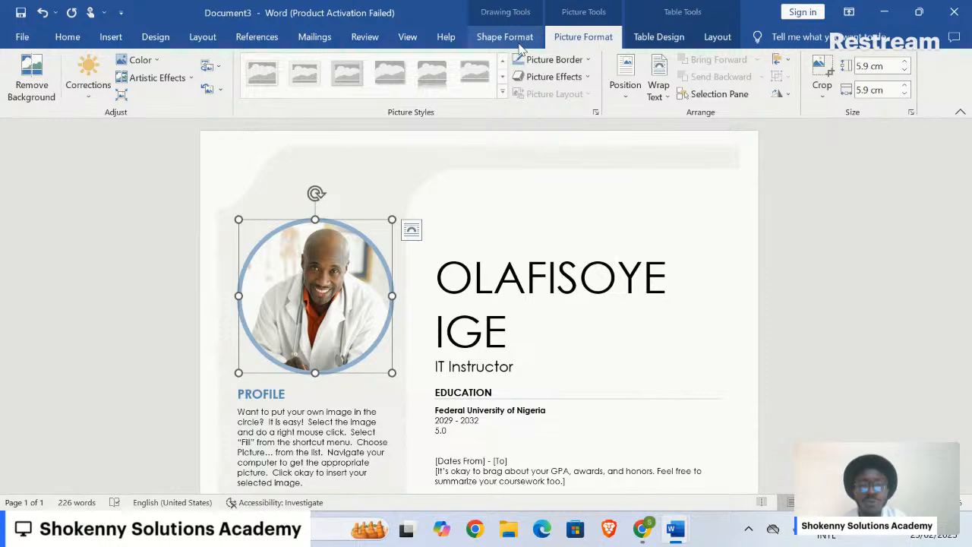
pyautogui.click(519, 44)
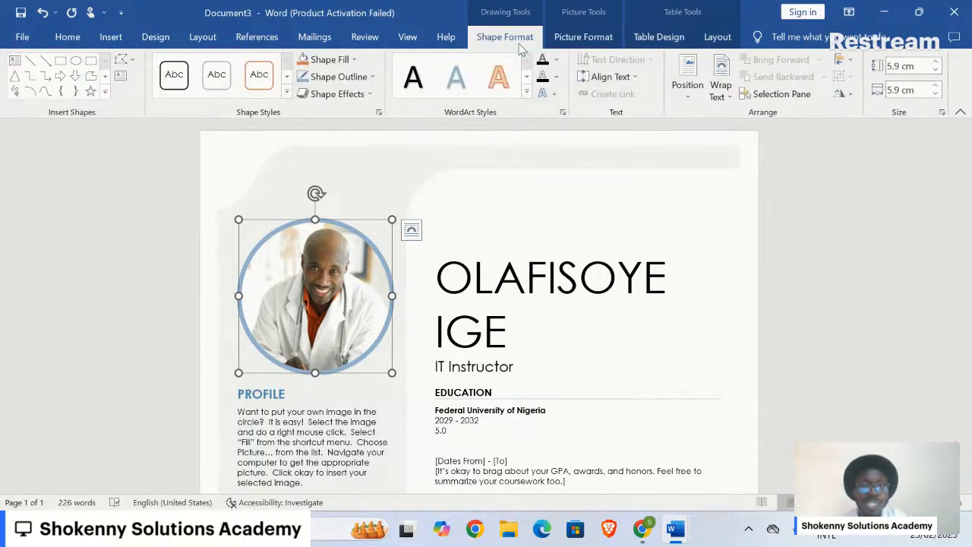
pyautogui.click(713, 40)
pyautogui.click(672, 37)
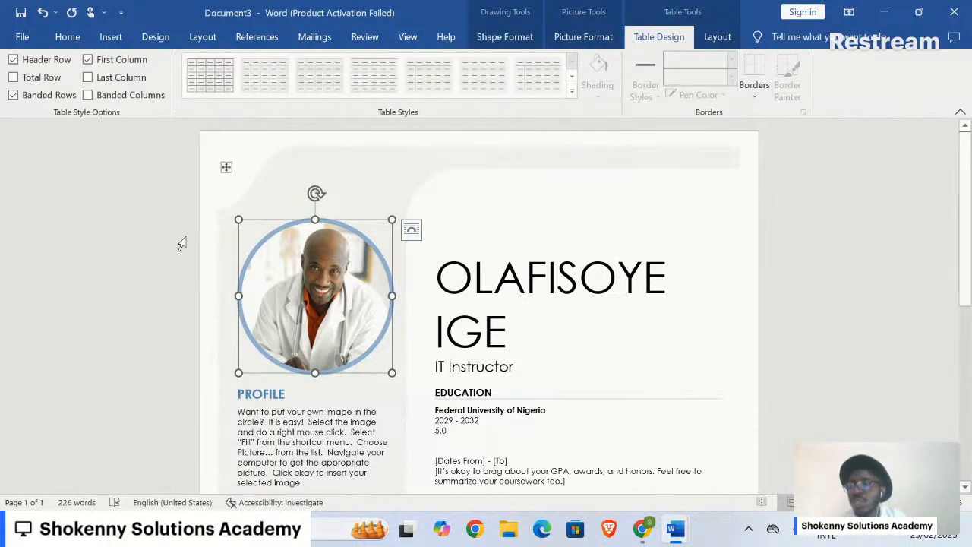
pyautogui.click(152, 246)
# Search new-document templates for 'account' and preview the Retro sales receipt
pyautogui.click(32, 44)
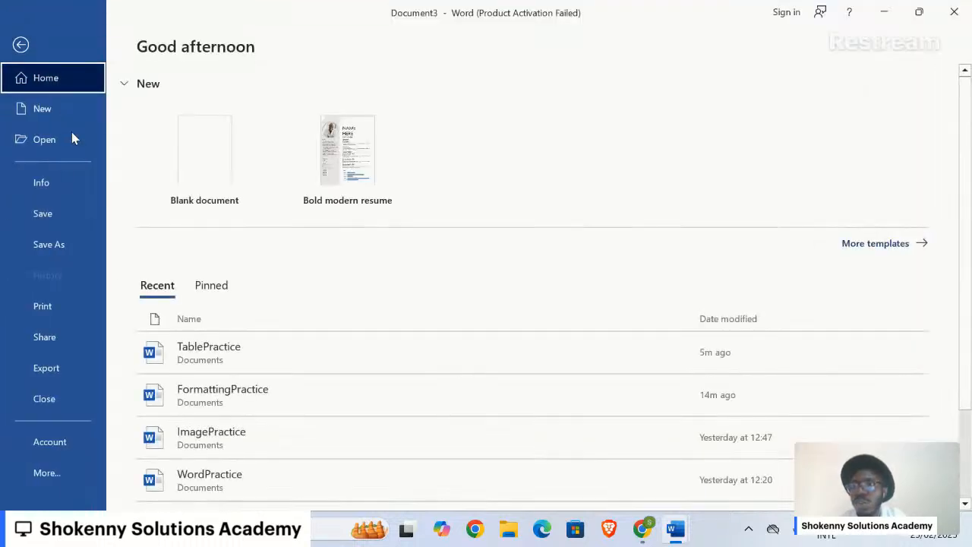
pyautogui.click(58, 109)
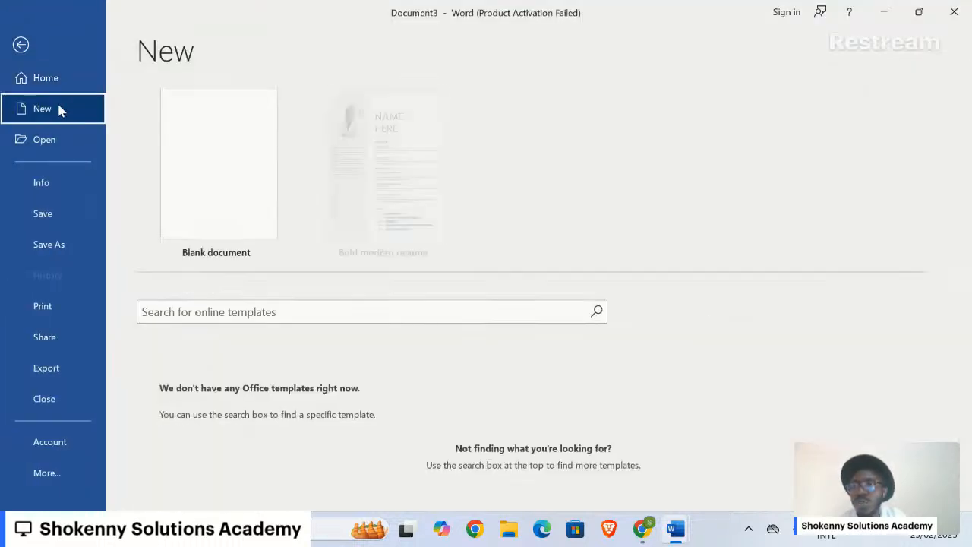
pyautogui.click(237, 312)
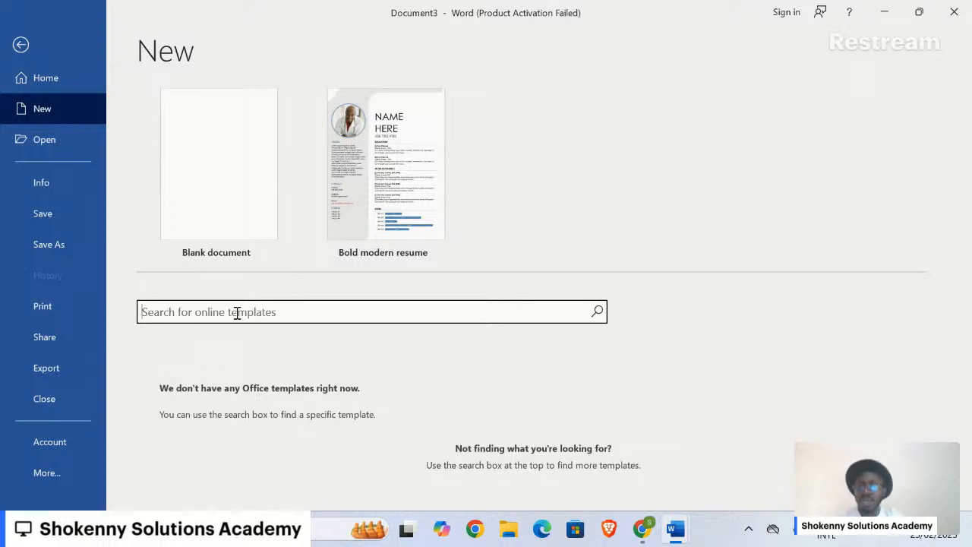
pyautogui.write('acc')
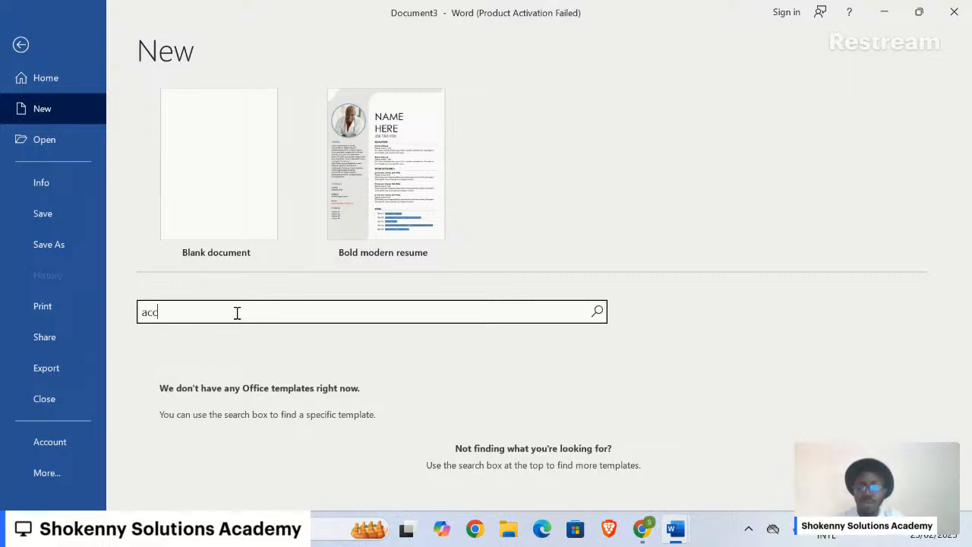
pyautogui.write('ount')
pyautogui.press('Return')
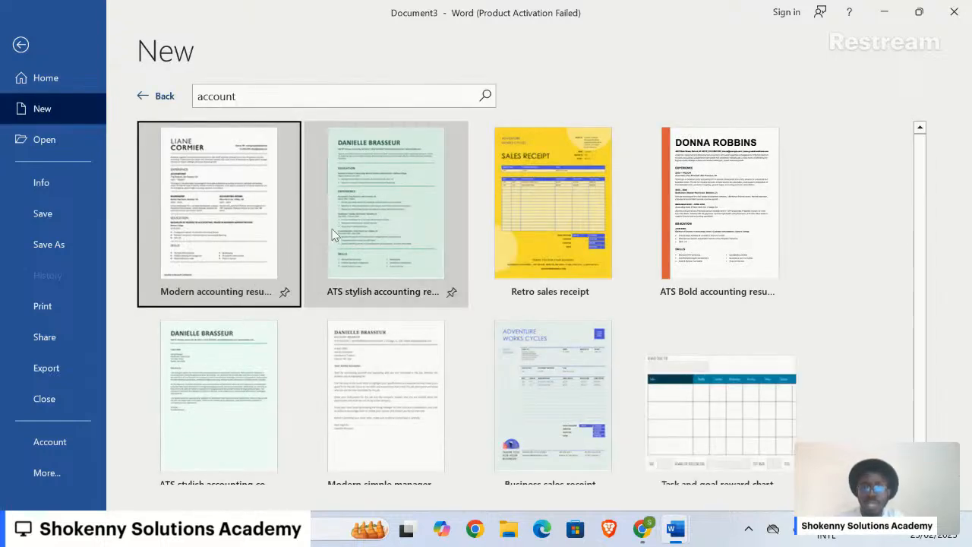
pyautogui.click(554, 210)
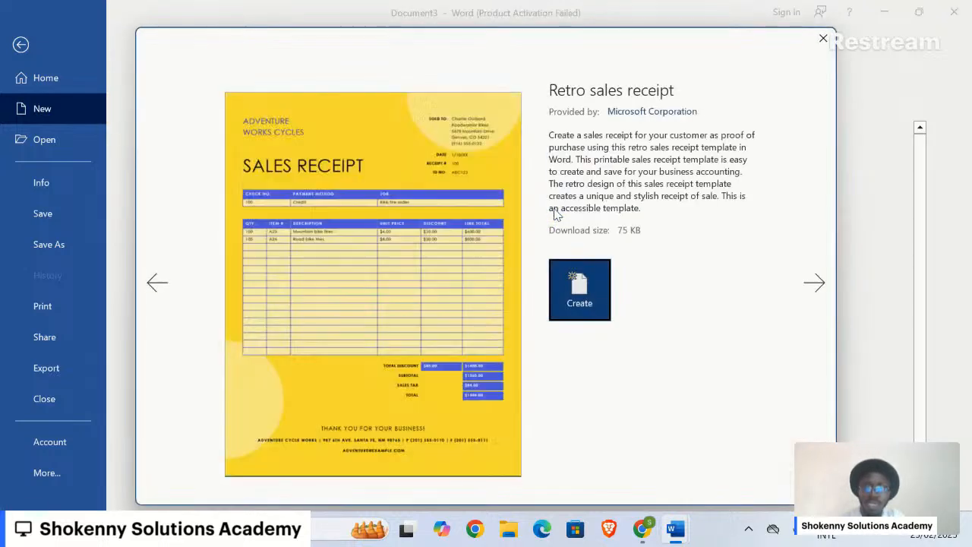
# Create a new document from the Retro sales receipt template
pyautogui.click(585, 277)
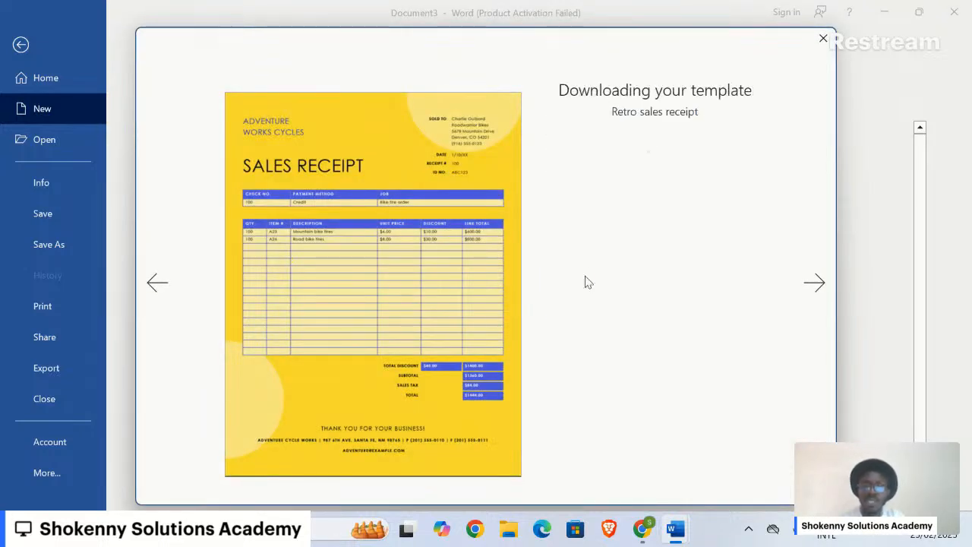
pyautogui.scroll(-3, 586, 276)
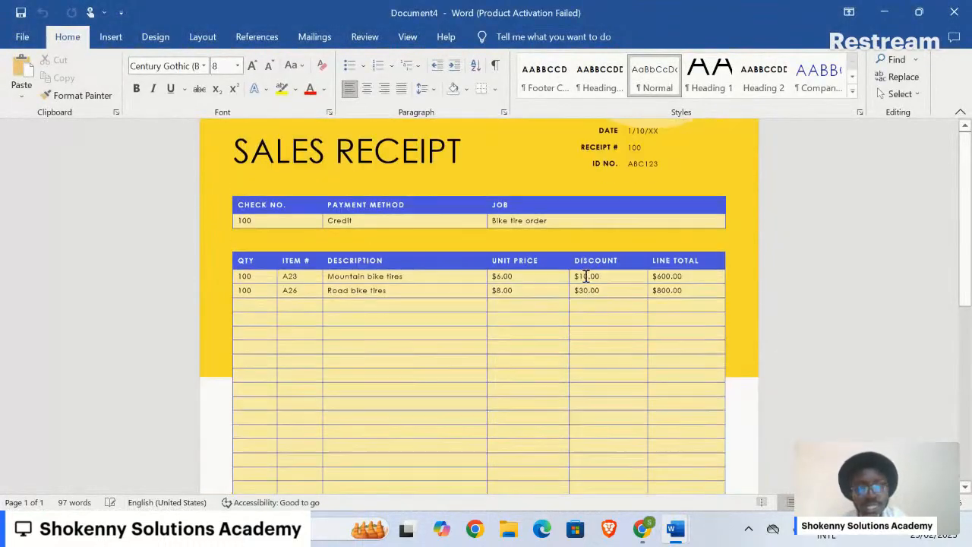
pyautogui.scroll(3, 586, 276)
pyautogui.scroll(-3, 586, 276)
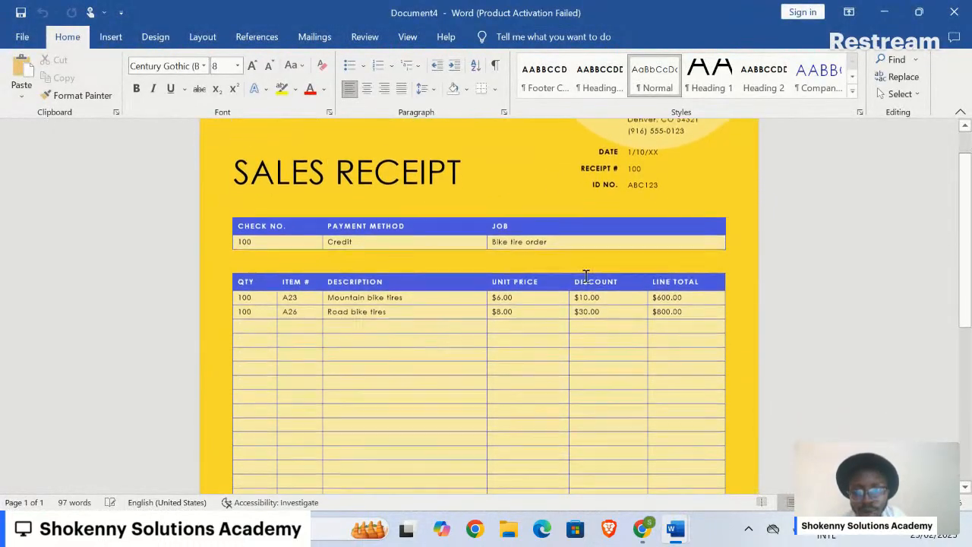
pyautogui.scroll(5, 586, 276)
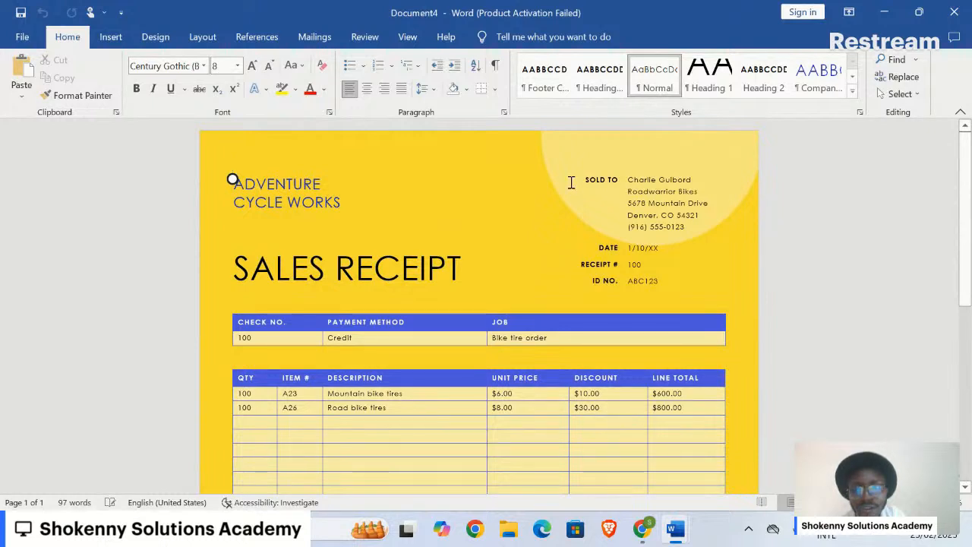
# Replace the ADVENTURE CYCLE WORKS header with SHOKENNY SOLUTIONS ACADEMY and check the SOLD TO lines
pyautogui.tripleClick(320, 204)
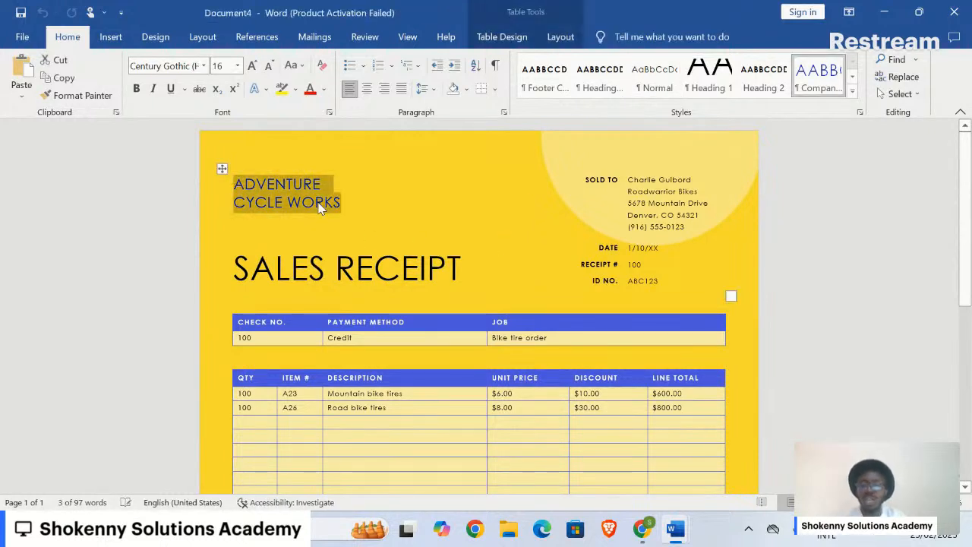
pyautogui.write('SHOKENNY SOLUTIONS ')
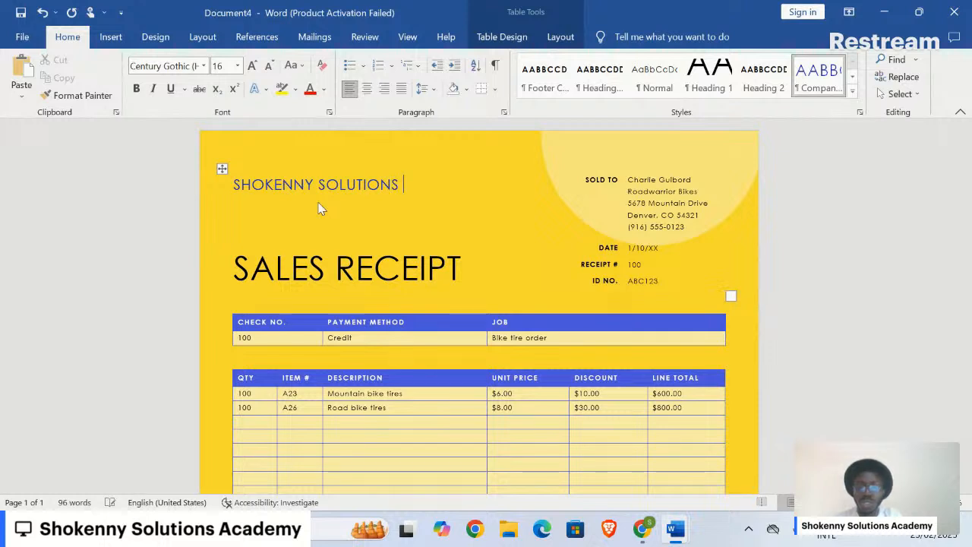
pyautogui.write('AC')
pyautogui.press('BackSpace')
pyautogui.press('BackSpace')
pyautogui.press('BackSpace')
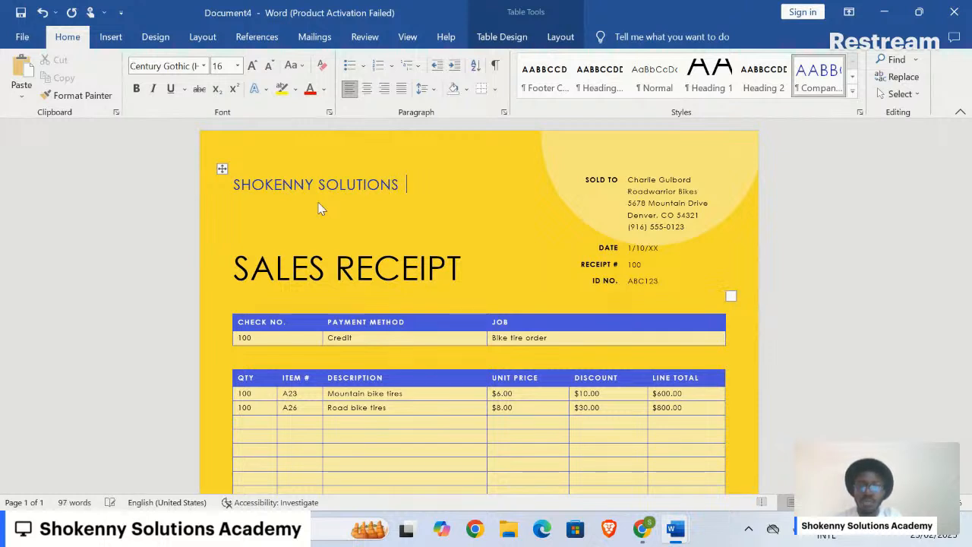
pyautogui.write('A')
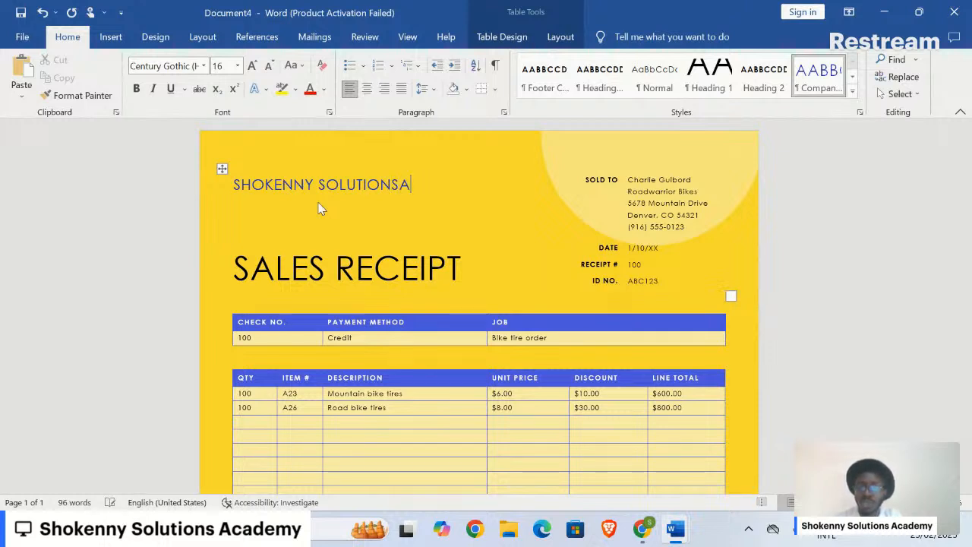
pyautogui.press('BackSpace')
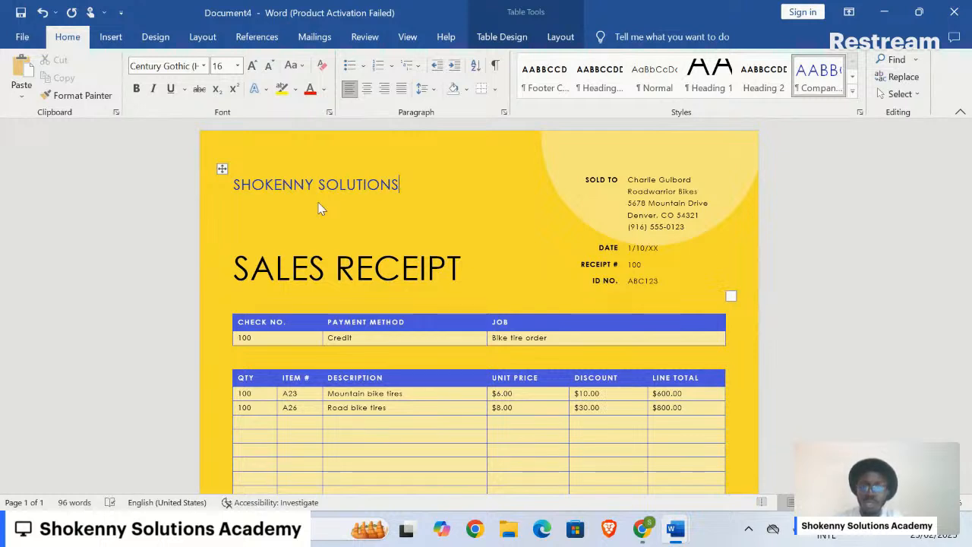
pyautogui.write('ACADE')
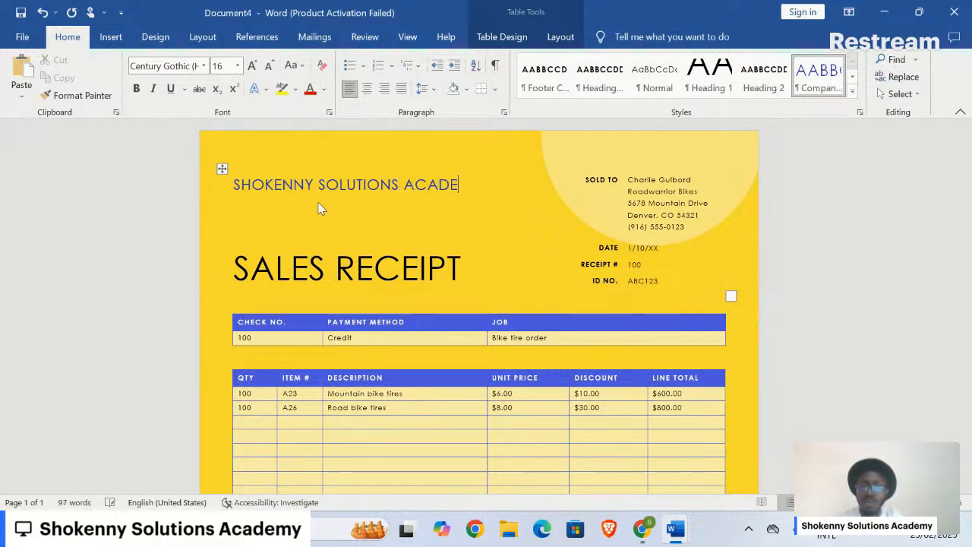
pyautogui.write('MY')
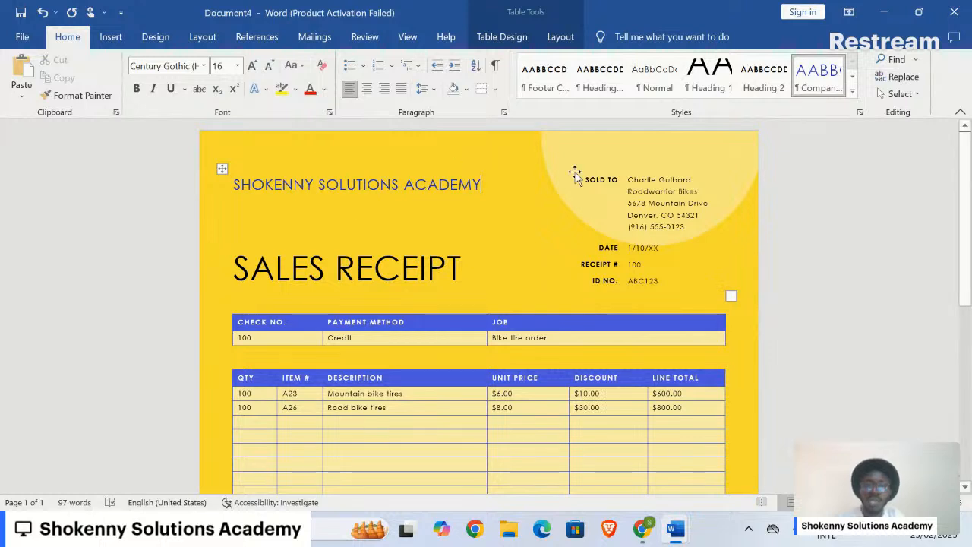
pyautogui.click(638, 179)
pyautogui.click(650, 192)
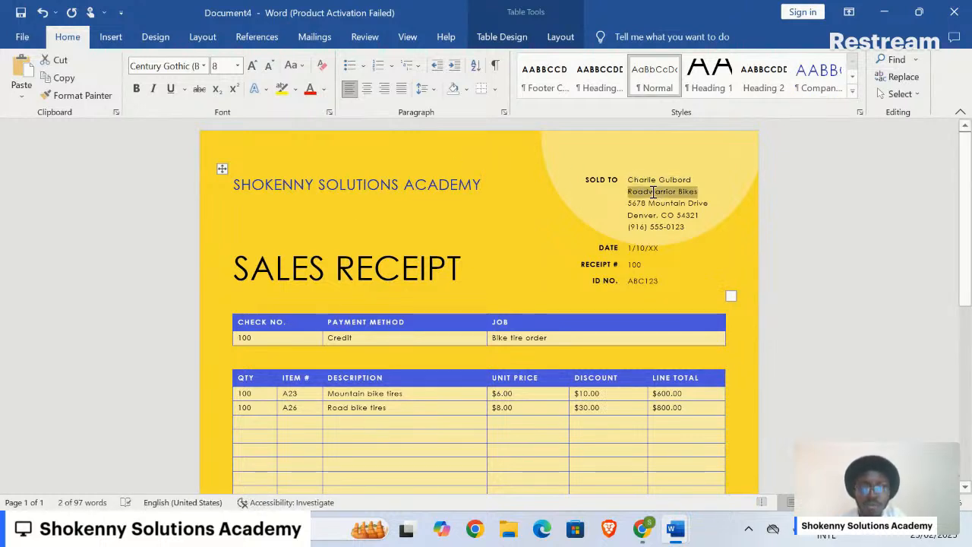
pyautogui.click(662, 217)
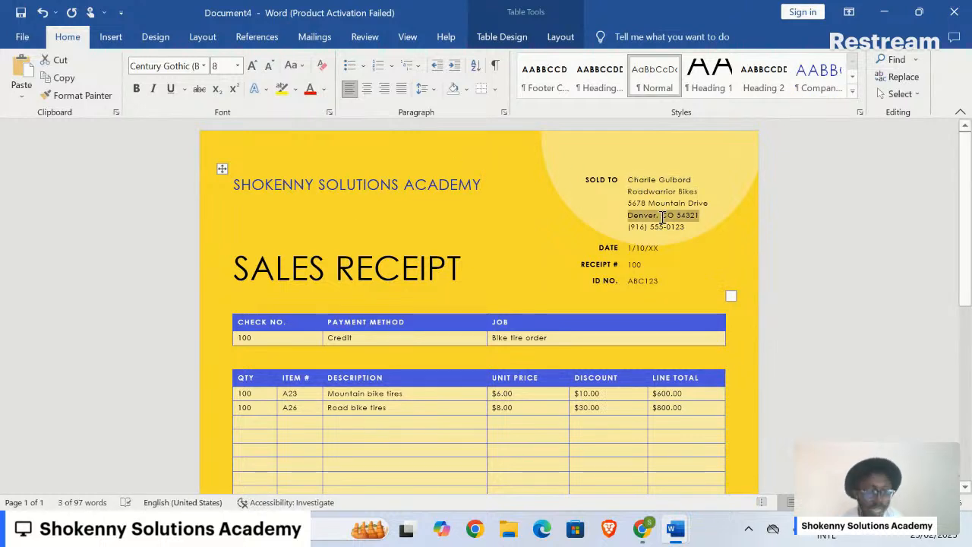
# Switch to the Google Docs lesson notes and read down to the Save and Export section
pyautogui.moveTo(647, 531)
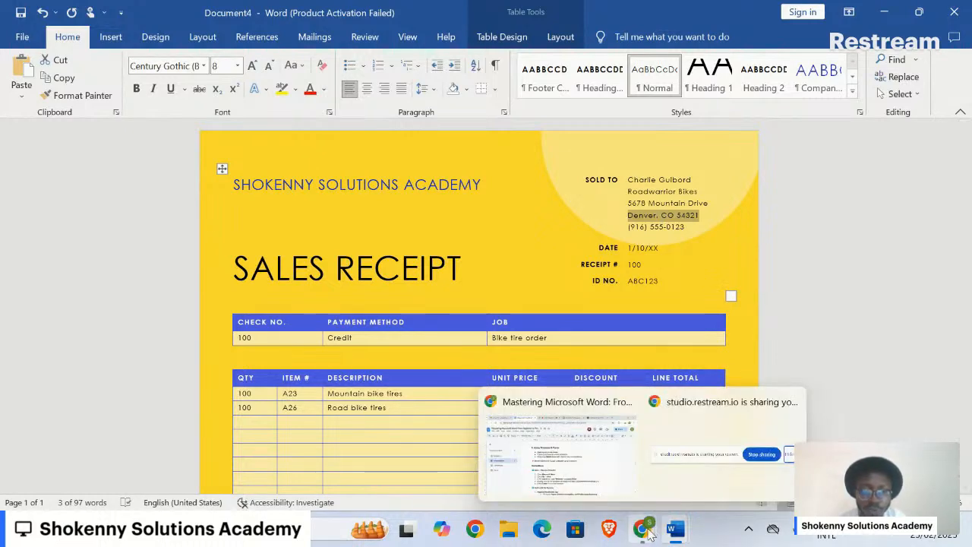
pyautogui.click(597, 470)
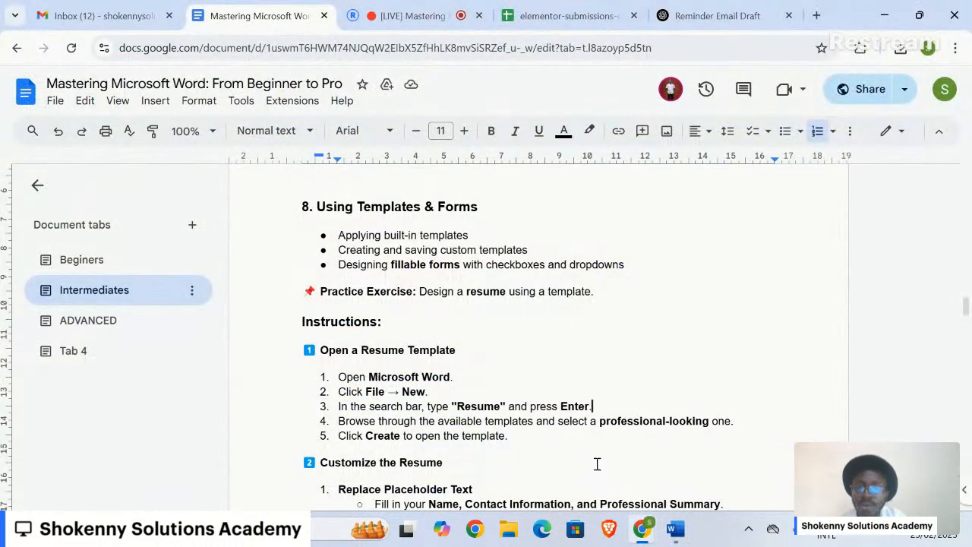
pyautogui.scroll(-3, 637, 391)
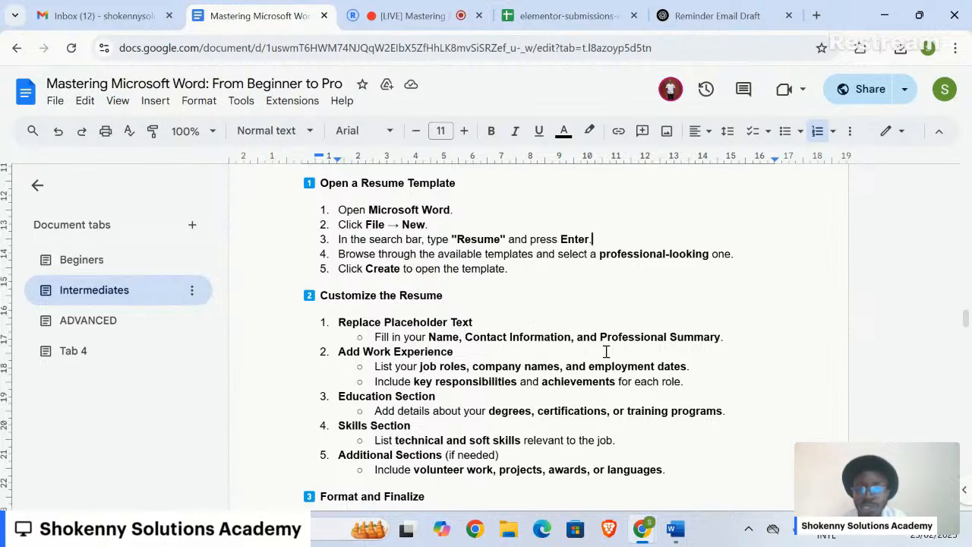
pyautogui.scroll(-3, 606, 351)
pyautogui.scroll(-5, 606, 351)
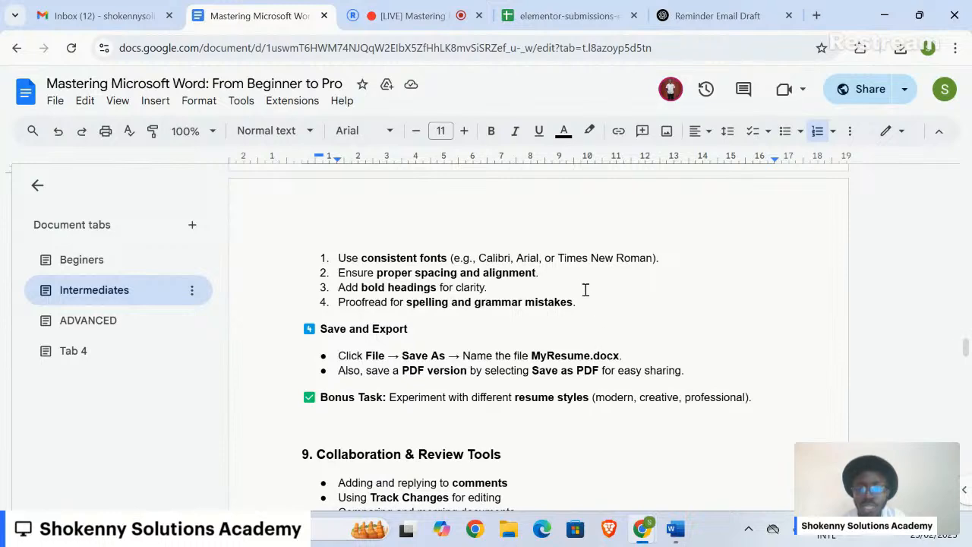
pyautogui.scroll(-2, 616, 259)
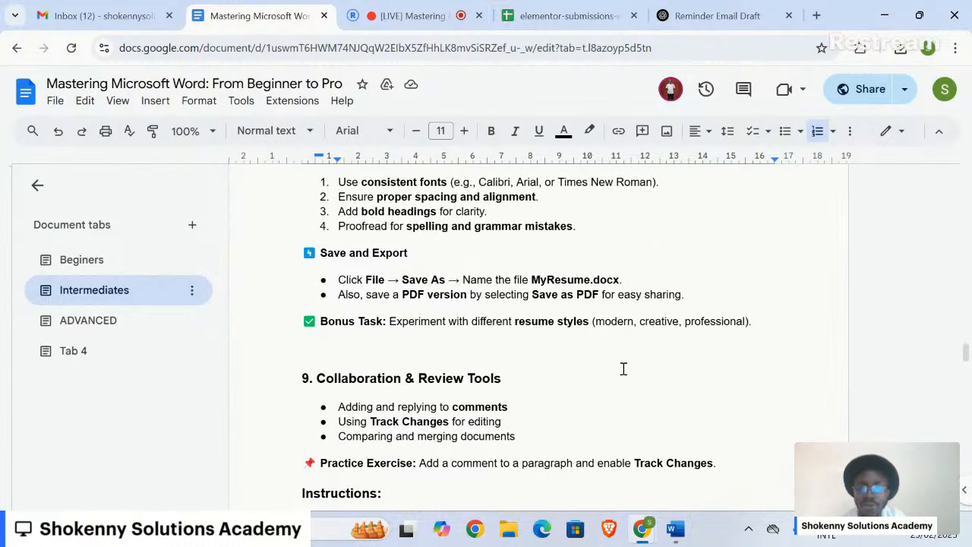
# Return to the Word resume and save it as MyResume in the Documents folder
pyautogui.moveTo(676, 529)
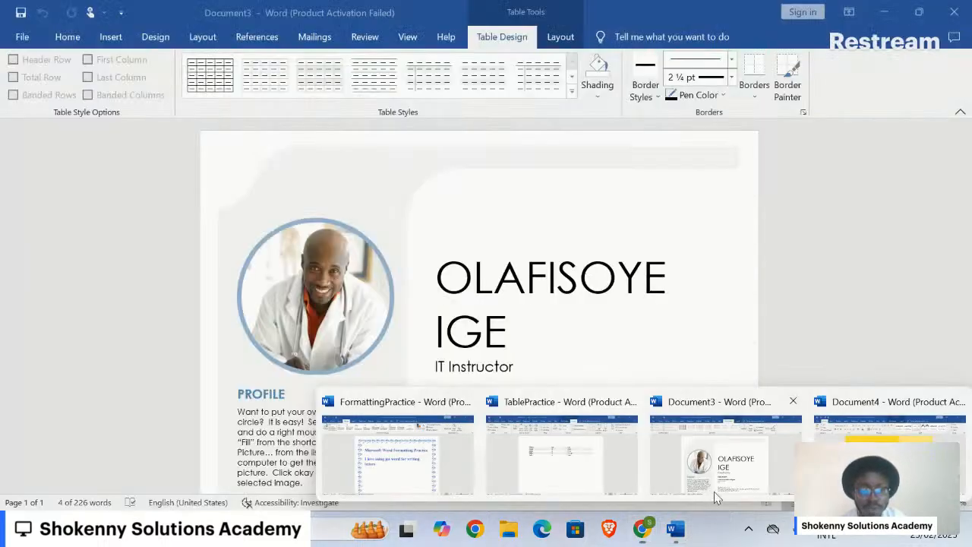
pyautogui.click(714, 491)
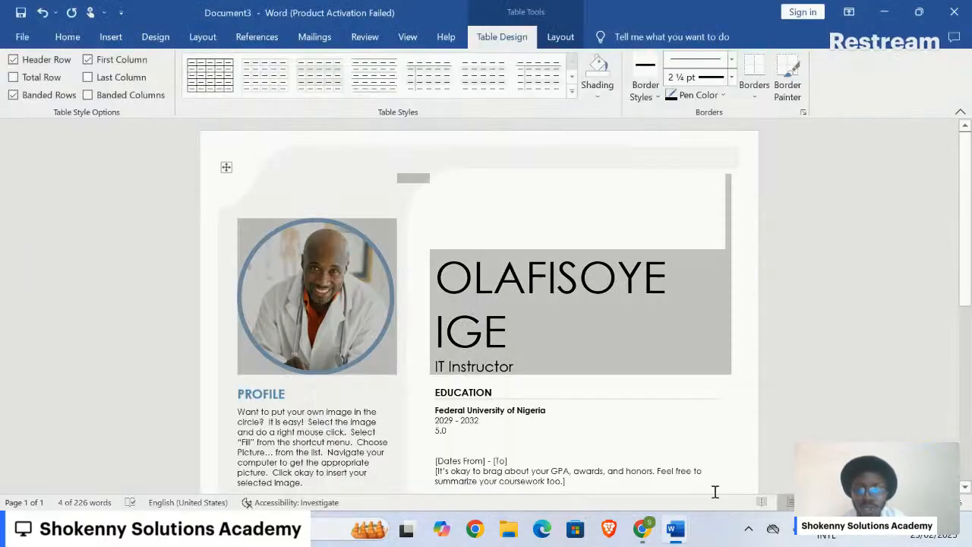
pyautogui.click(384, 414)
pyautogui.hotkey('ctrl', 's')
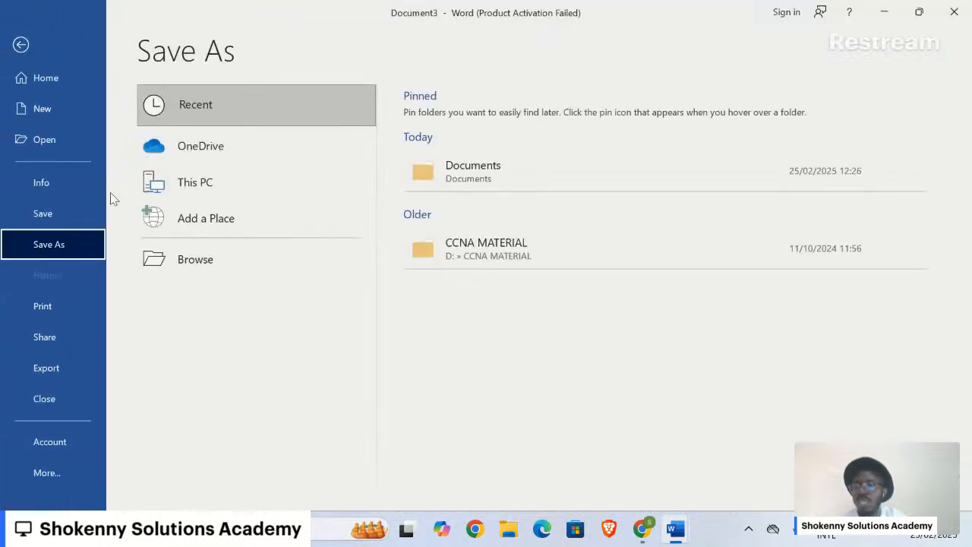
pyautogui.click(450, 170)
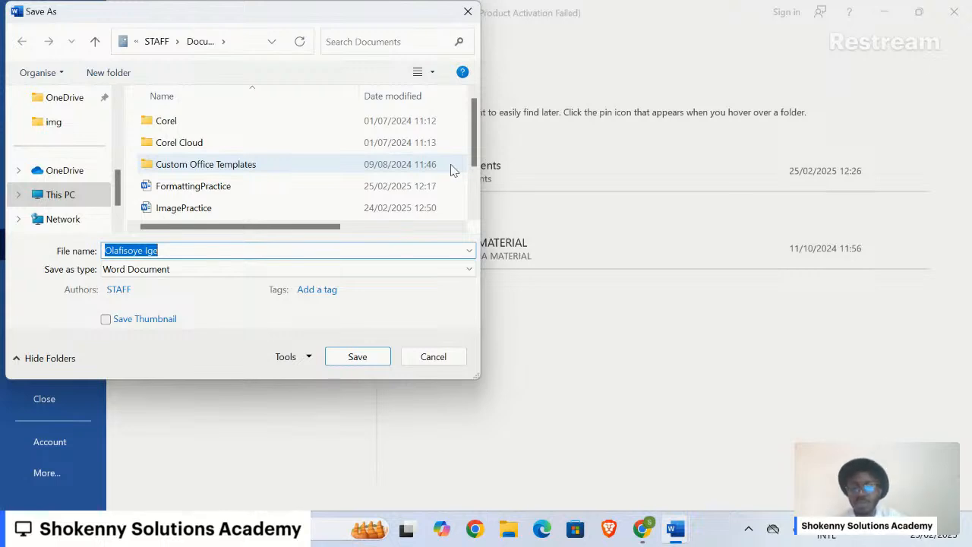
pyautogui.write('MyResume')
pyautogui.press('Return')
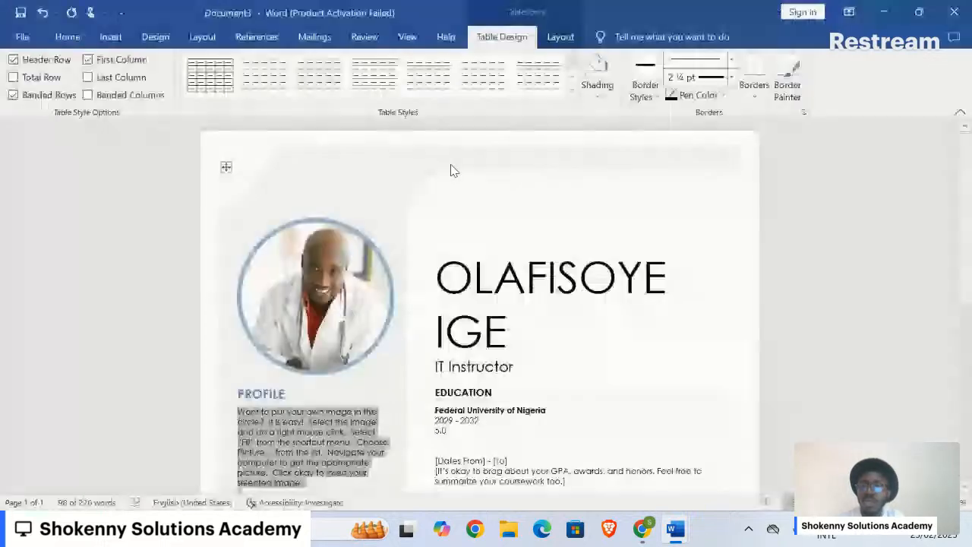
# Start Create PDF/XPS from the Export options, keeping PDF as the file type
pyautogui.click(23, 38)
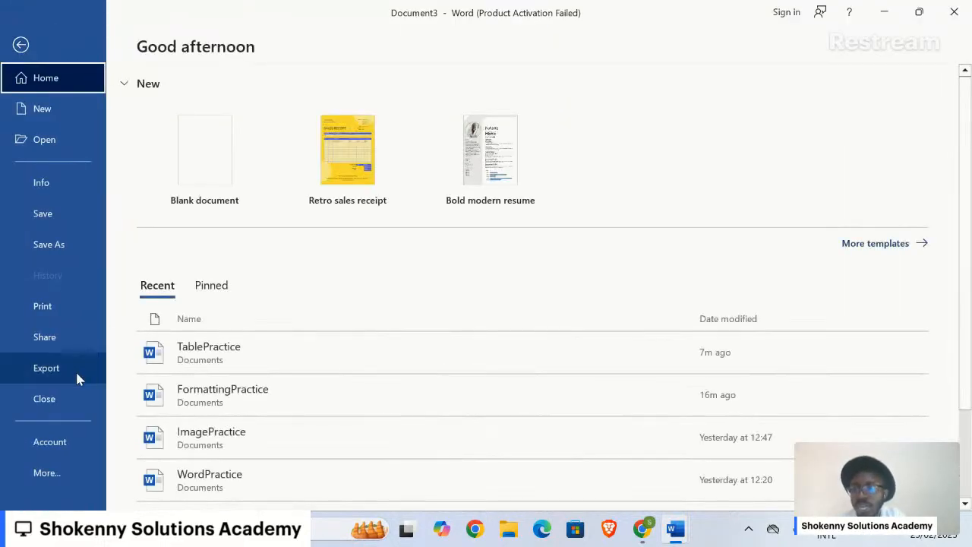
pyautogui.click(76, 370)
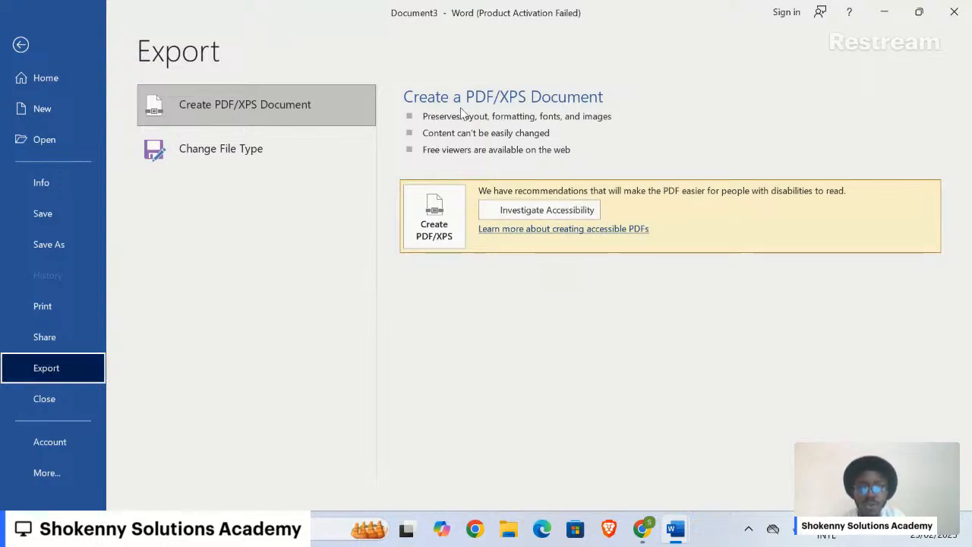
pyautogui.click(444, 232)
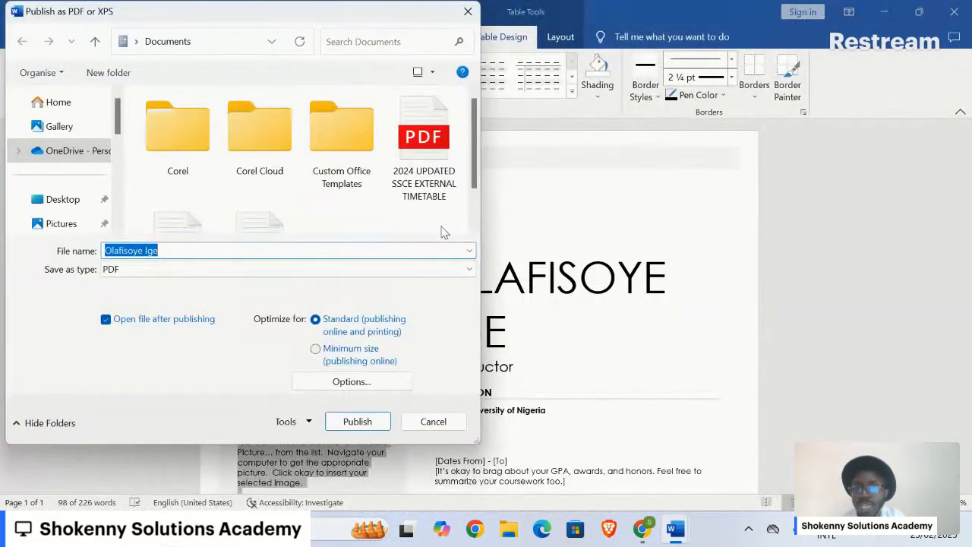
pyautogui.click(375, 272)
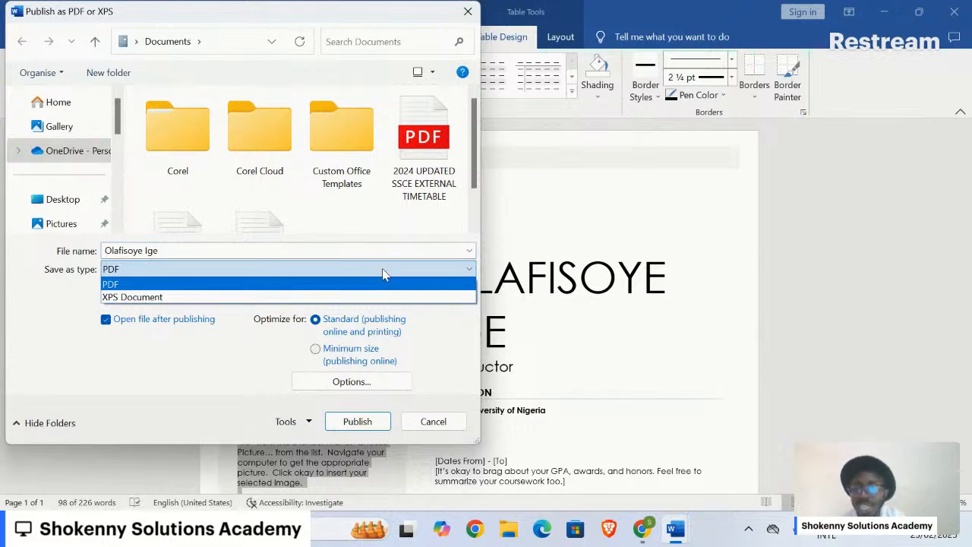
pyautogui.click(383, 270)
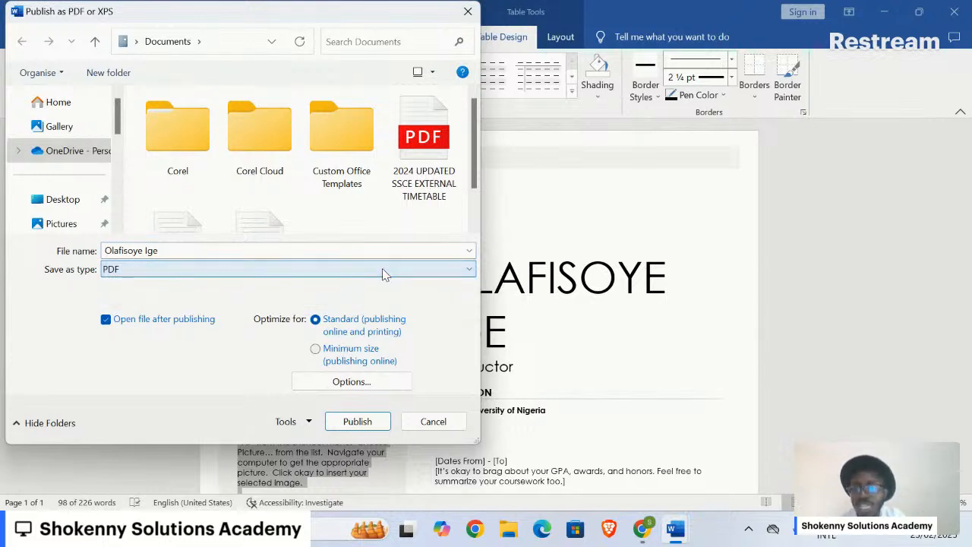
# Replace the default PDF file name with MyResume
pyautogui.click(294, 250)
pyautogui.click(293, 250)
pyautogui.doubleClick(293, 250)
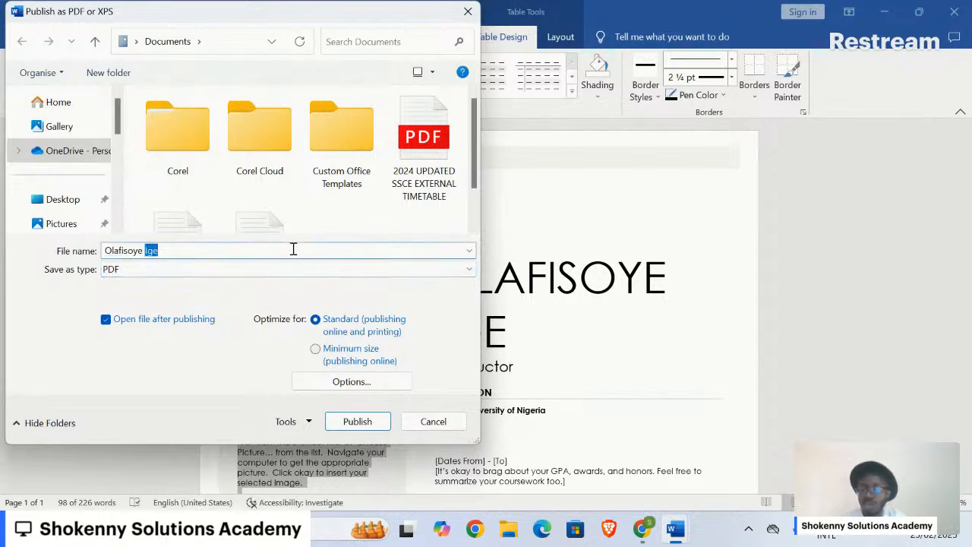
pyautogui.hotkey('ctrl', 'a')
pyautogui.write('My')
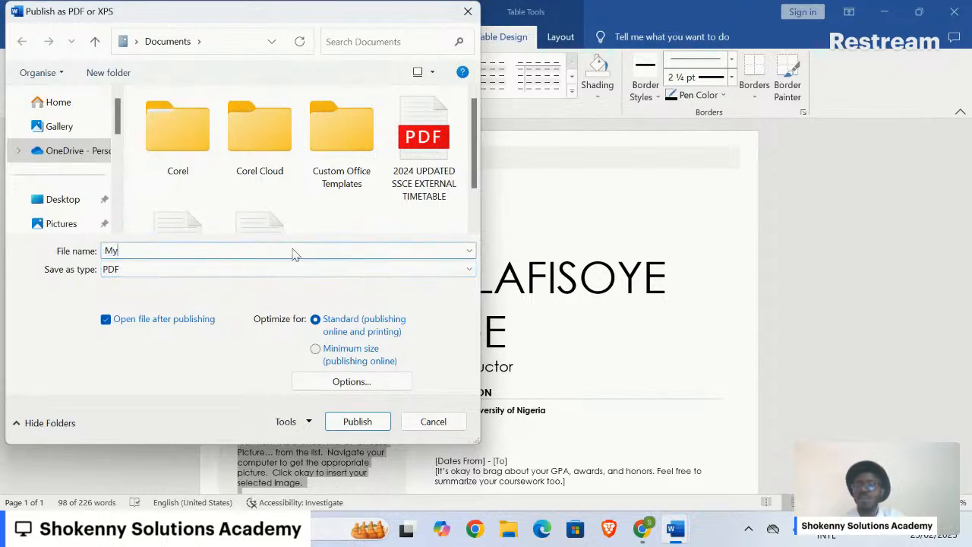
pyautogui.write('Resume')
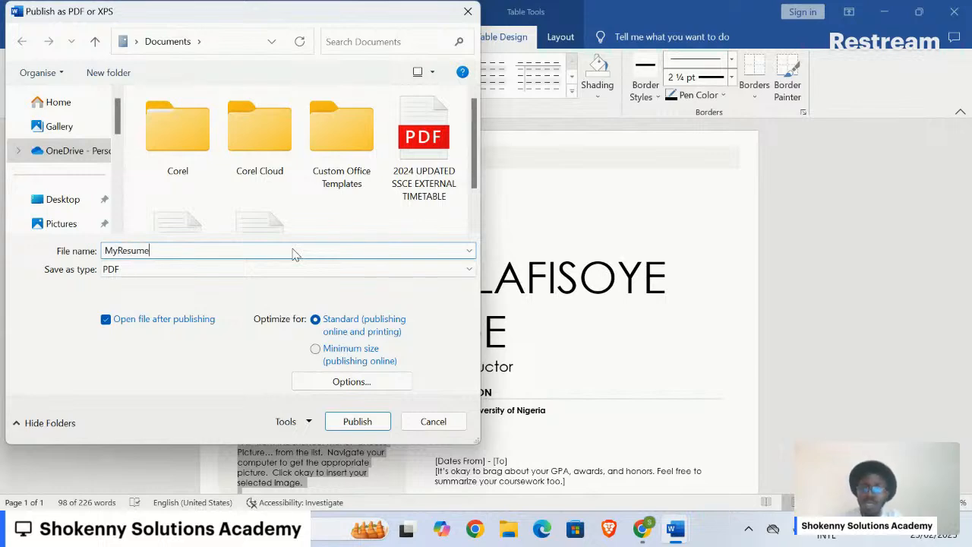
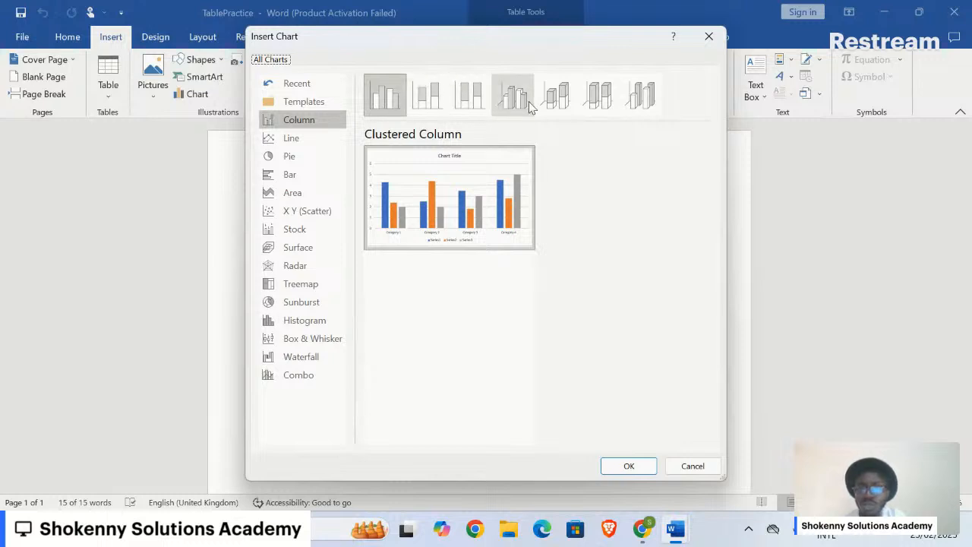
# Insert a 3-D Clustered Column chart with sample Series 1–3 data into the document
pyautogui.click(522, 101)
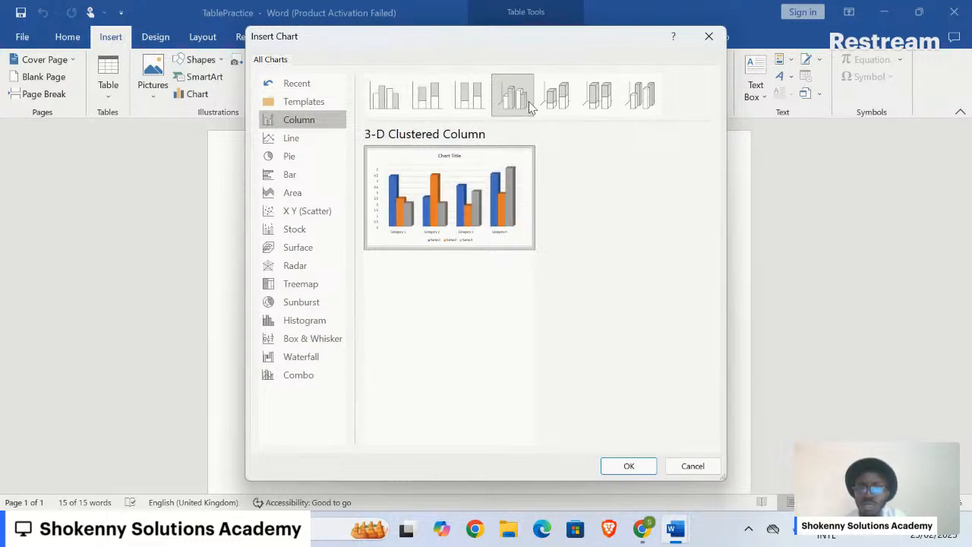
pyautogui.click(637, 469)
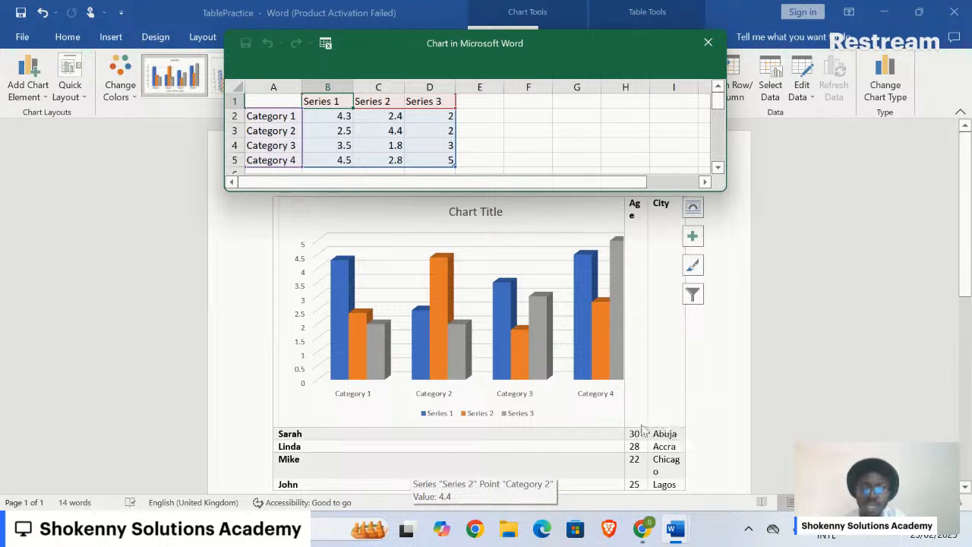
pyautogui.scroll(-4, 635, 461)
pyautogui.scroll(4, 636, 464)
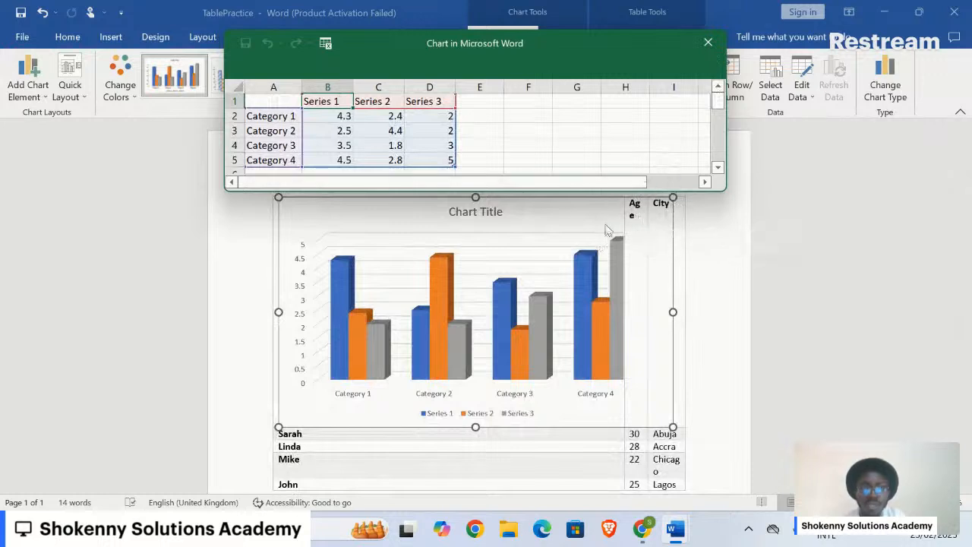
# Close the chart's data sheet and bring up the Google Docs course outline in Chrome
pyautogui.click(708, 43)
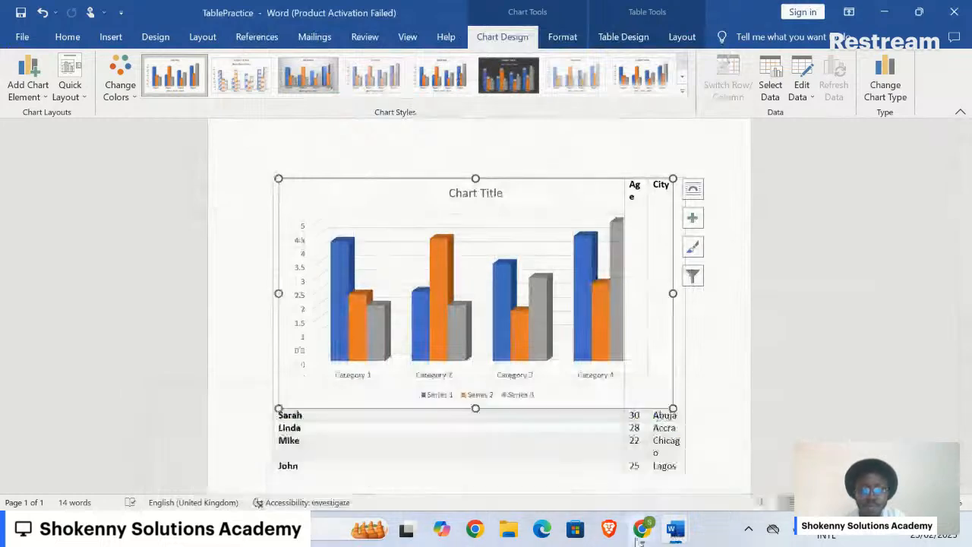
pyautogui.moveTo(637, 540)
pyautogui.click(562, 448)
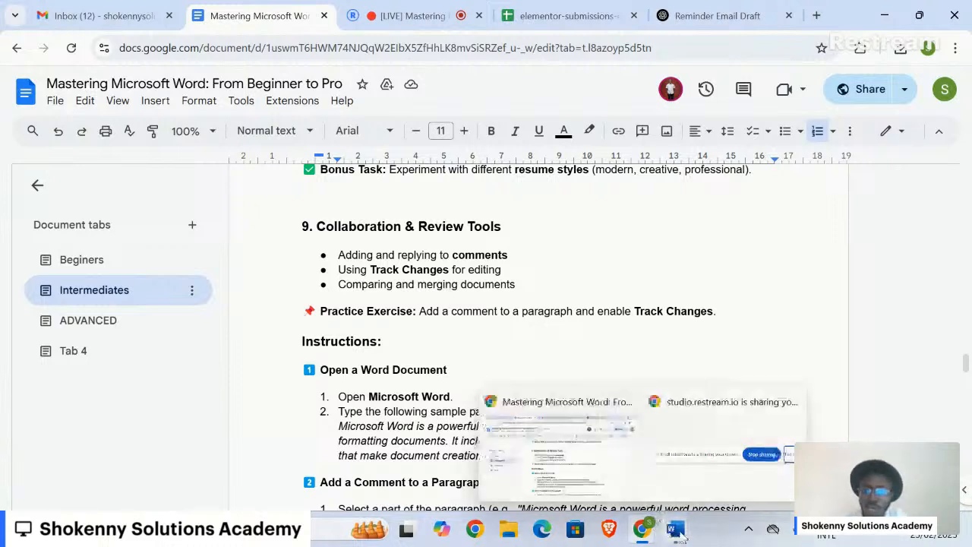
# Close Document4, Document6 and TablePractice without saving
pyautogui.moveTo(678, 533)
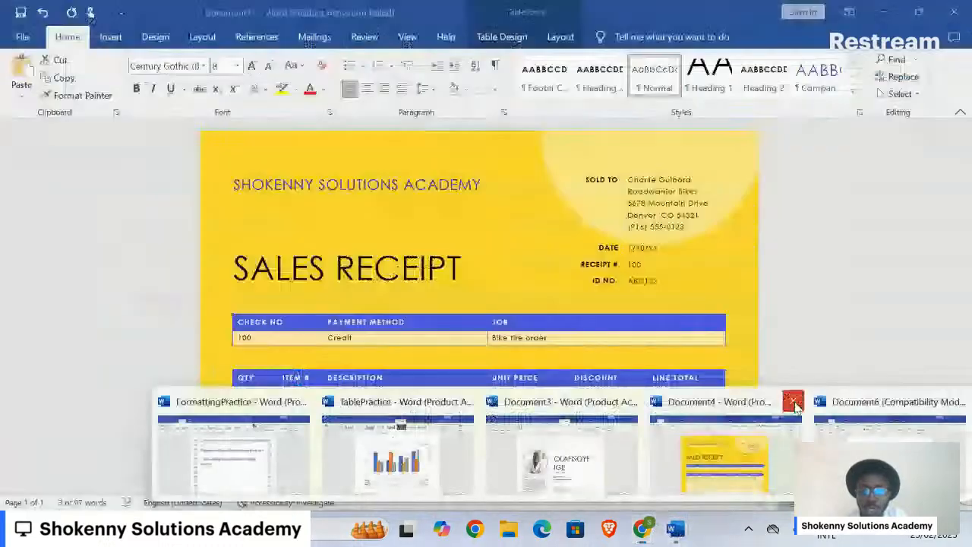
pyautogui.click(794, 404)
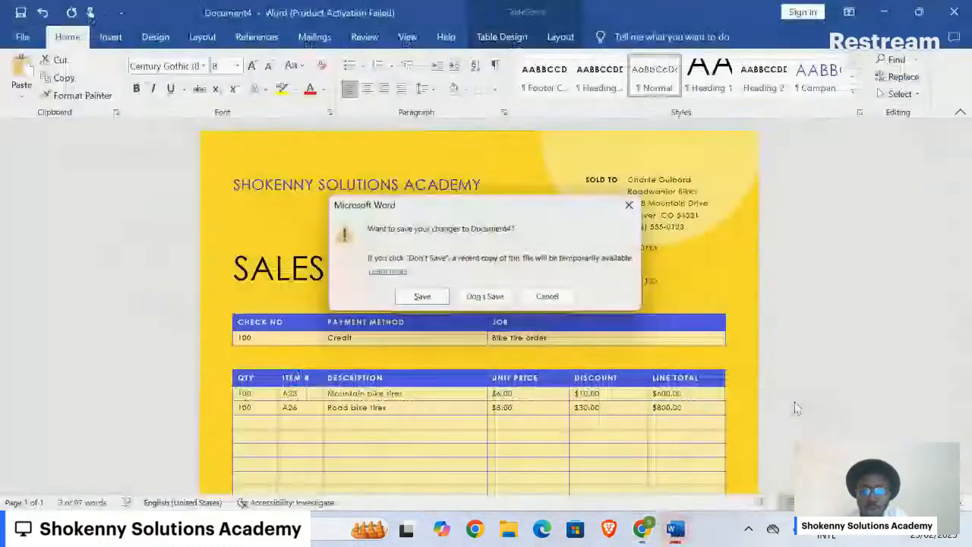
pyautogui.click(479, 299)
pyautogui.moveTo(677, 534)
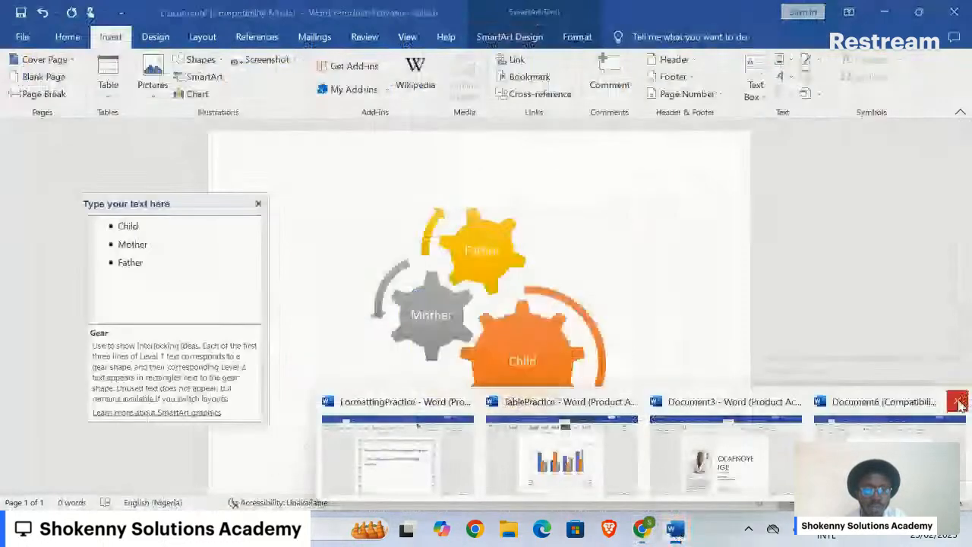
pyautogui.click(958, 403)
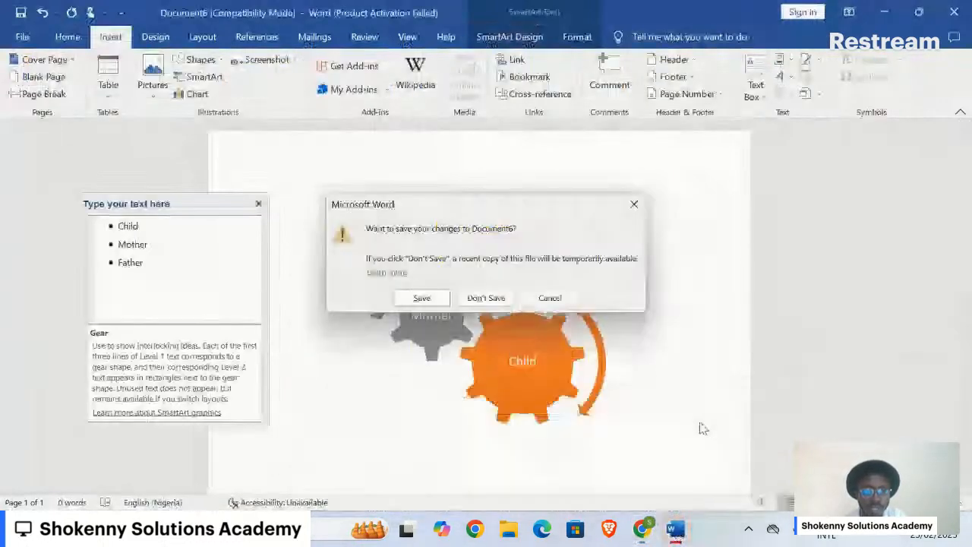
pyautogui.click(496, 301)
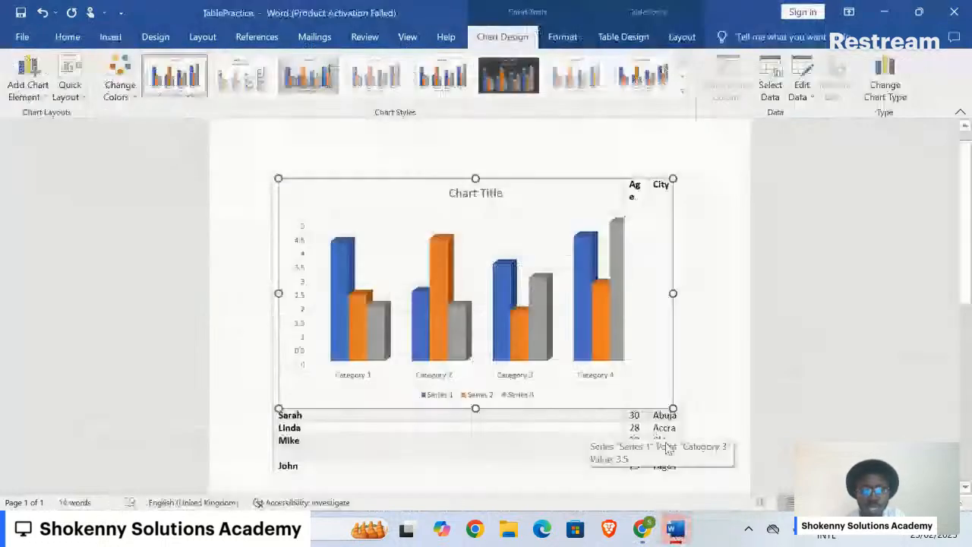
pyautogui.click(954, 16)
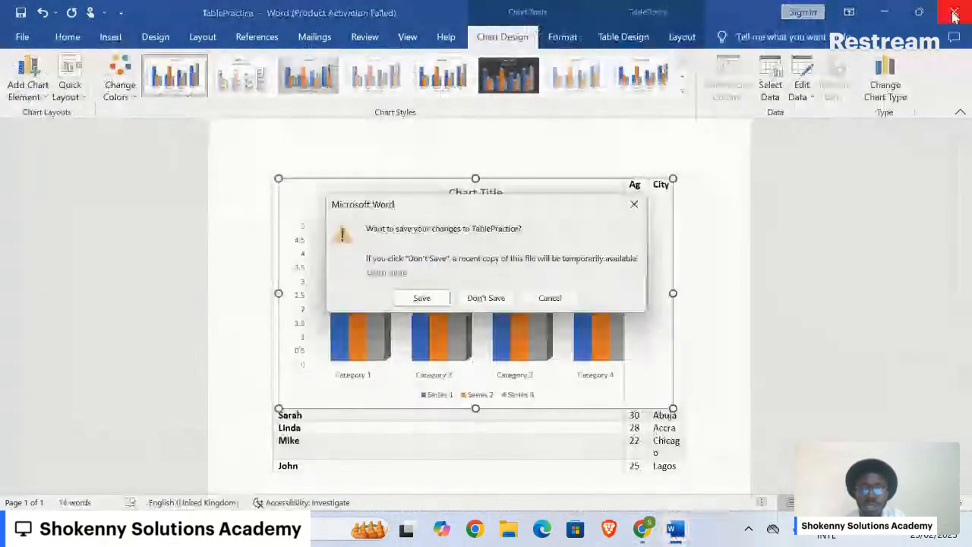
pyautogui.click(486, 298)
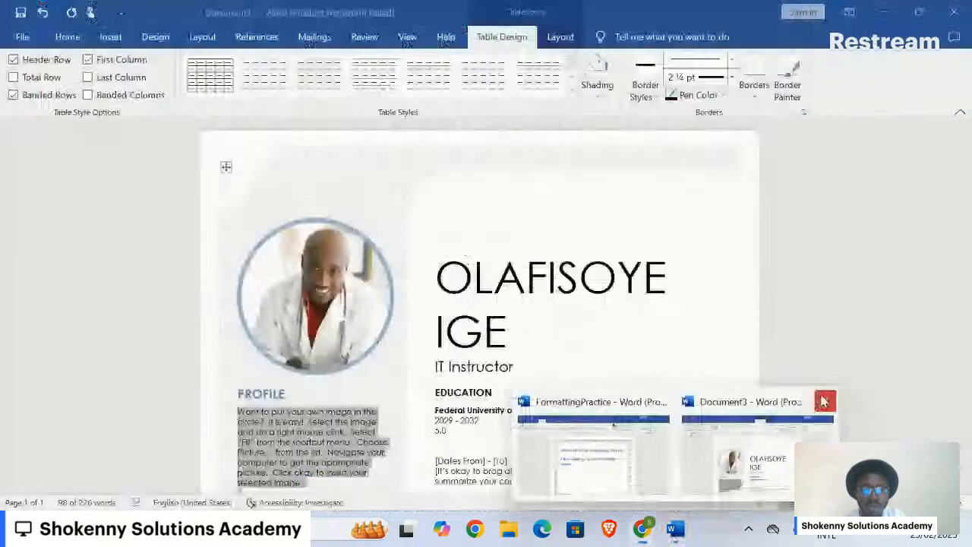
# Close Document3 and FormattingPractice without saving, leaving only Document7
pyautogui.click(816, 405)
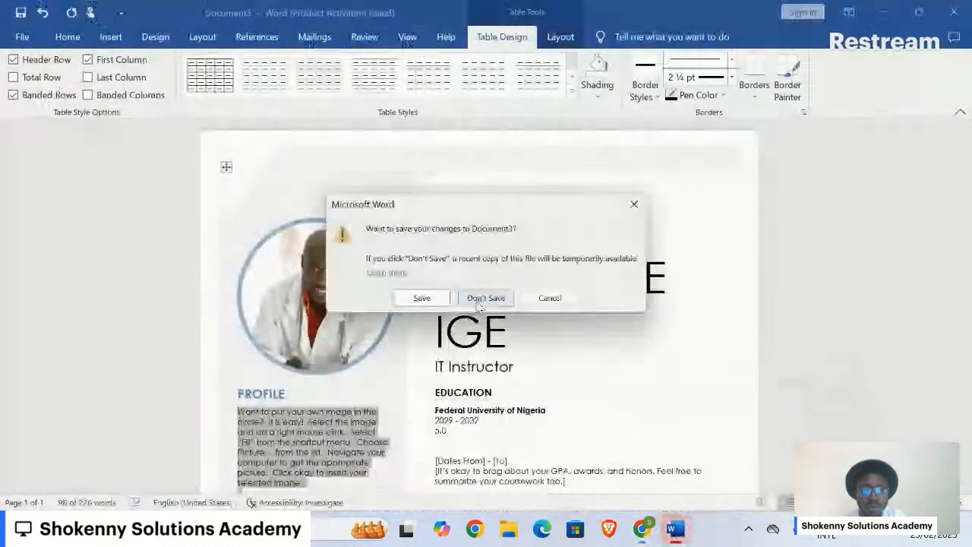
pyautogui.click(485, 297)
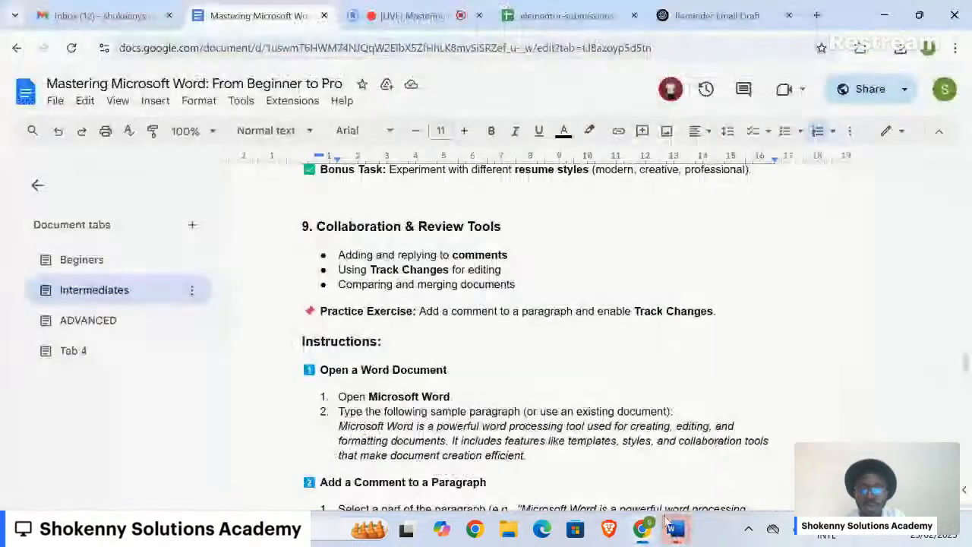
pyautogui.moveTo(674, 528)
pyautogui.click(692, 450)
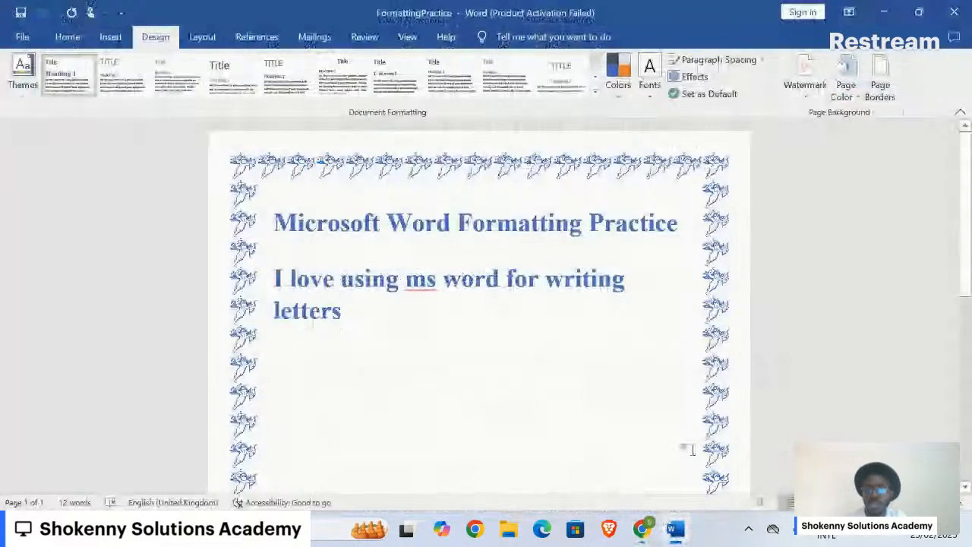
pyautogui.moveTo(674, 529)
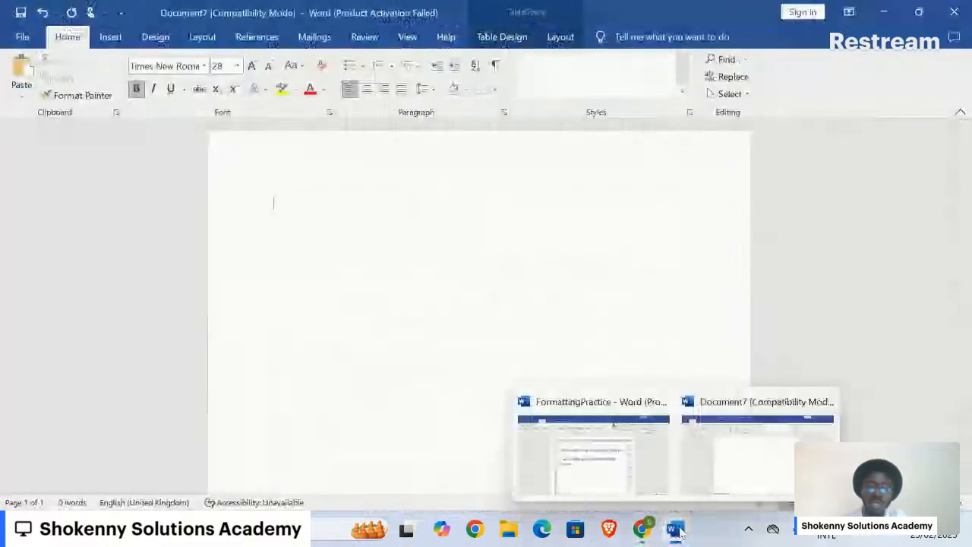
pyautogui.click(662, 402)
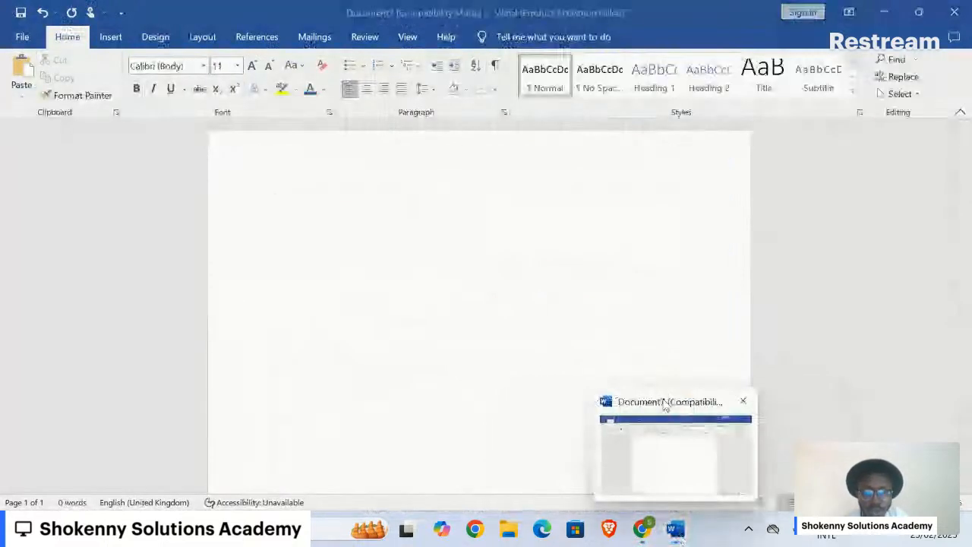
# Switch from the blank Document7 back to the Google Docs course outline
pyautogui.click(664, 407)
pyautogui.scroll(-5, 535, 416)
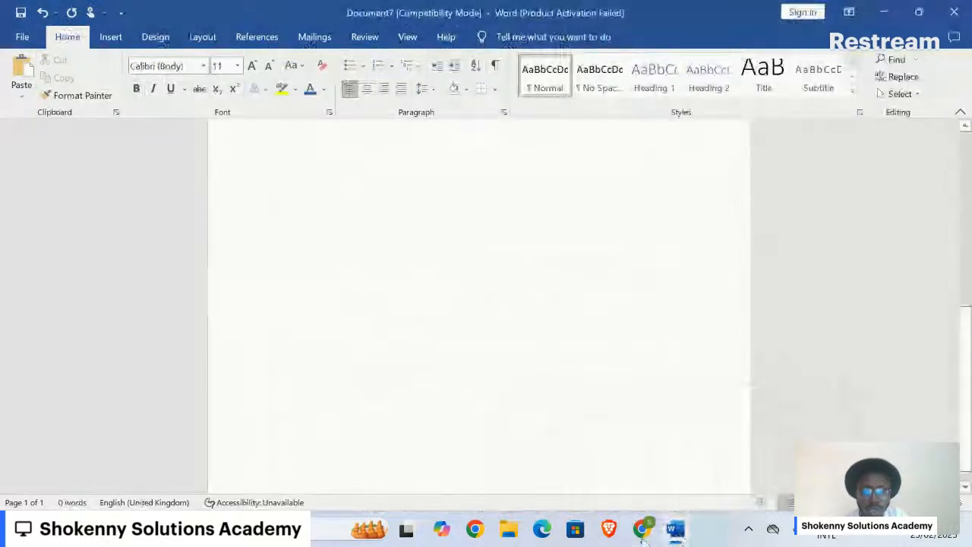
pyautogui.click(644, 530)
pyautogui.click(595, 487)
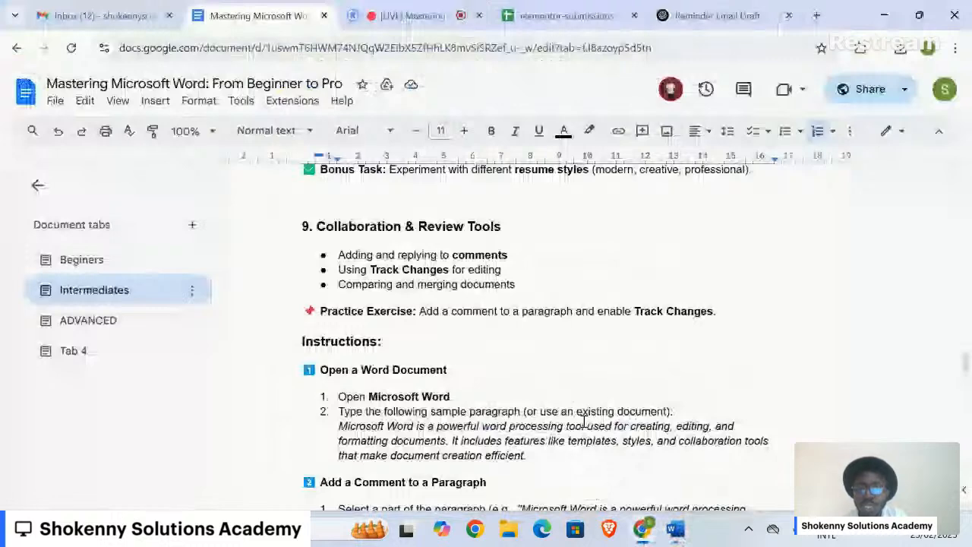
# Select the step 2 sample paragraph under Open a Word Document
pyautogui.scroll(-3, 581, 421)
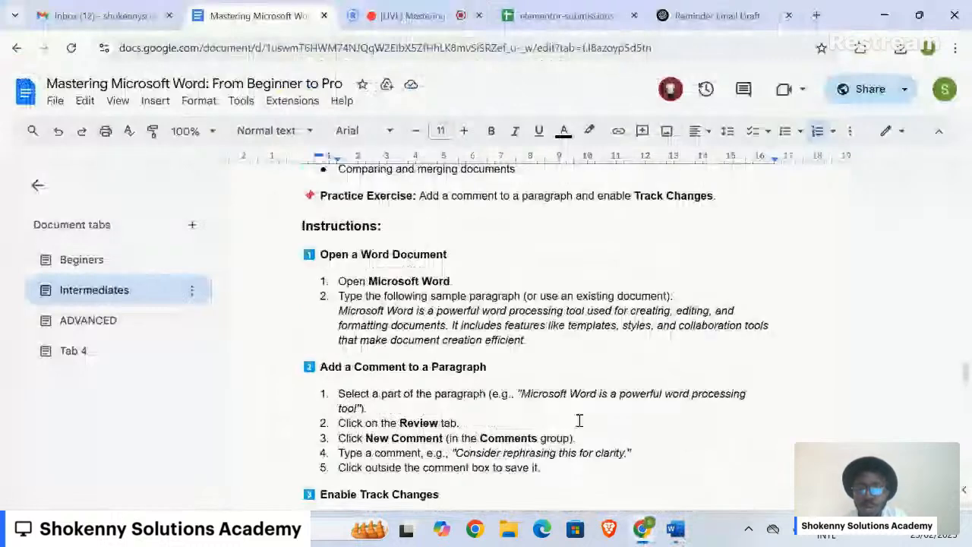
pyautogui.tripleClick(493, 328)
pyautogui.hotkey('ctrl', 'c')
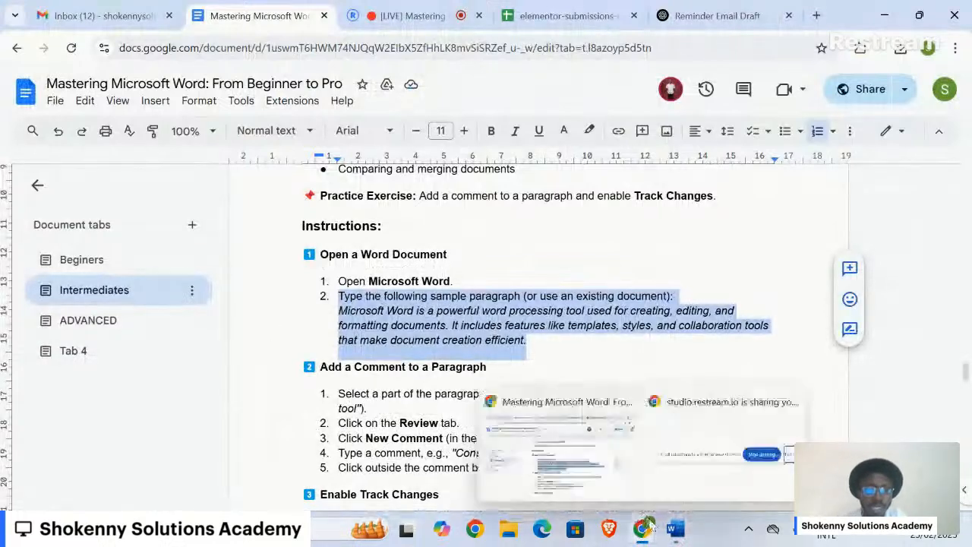
# Paste the sample paragraph into Document7 and delete the instruction line above it
pyautogui.click(676, 530)
pyautogui.hotkey('ctrl', 'v')
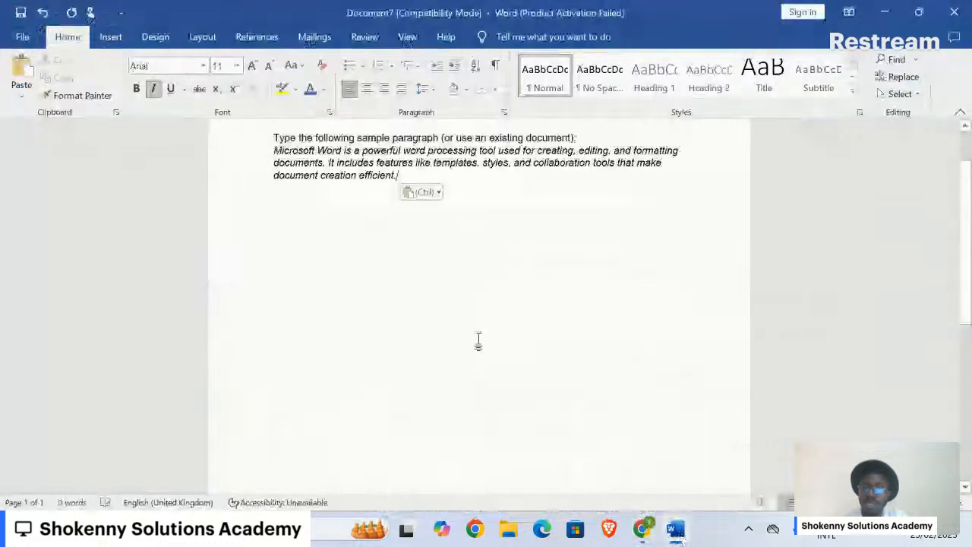
pyautogui.moveTo(590, 136); pyautogui.dragTo(241, 139)
pyautogui.press('Delete')
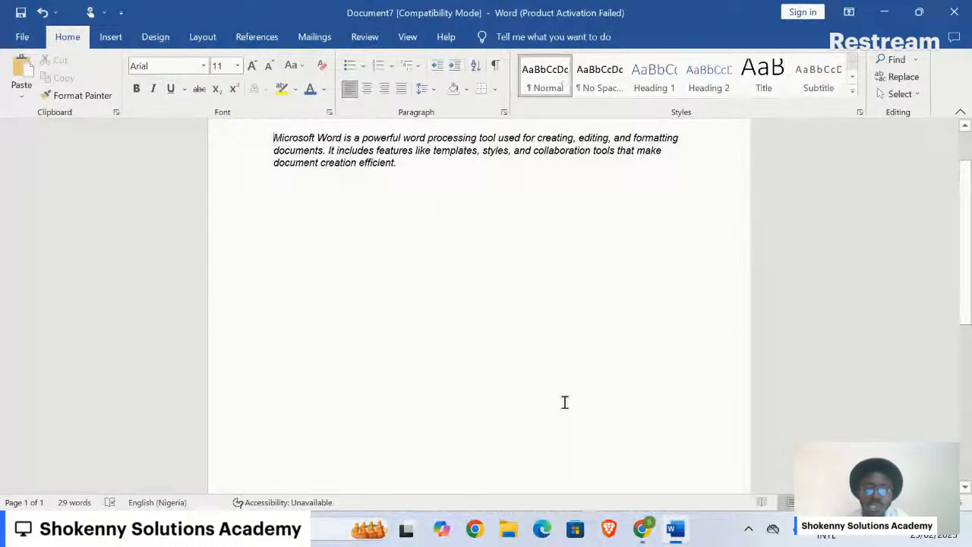
# Select the opening phrase ending in 'word processing tool'
pyautogui.click(675, 531)
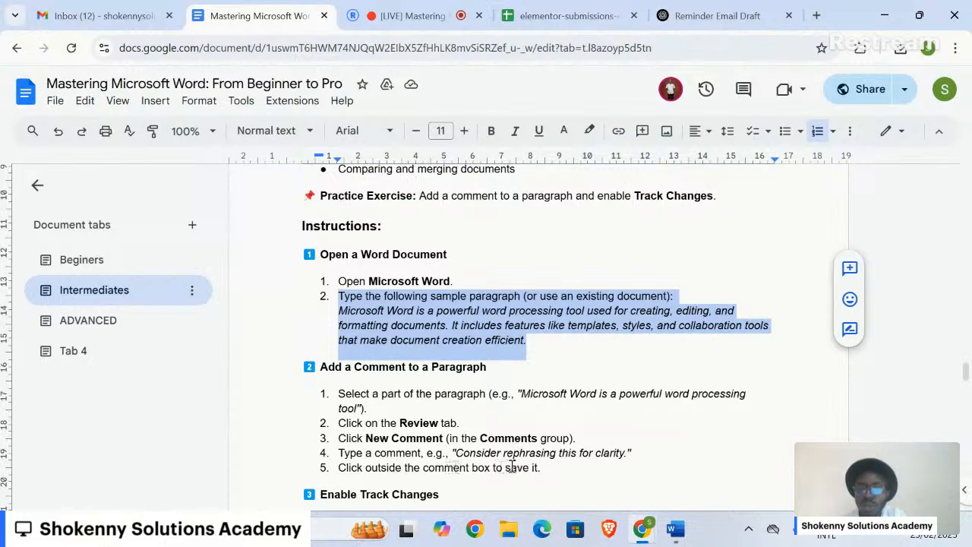
pyautogui.hotkey('alt', 'Tab')
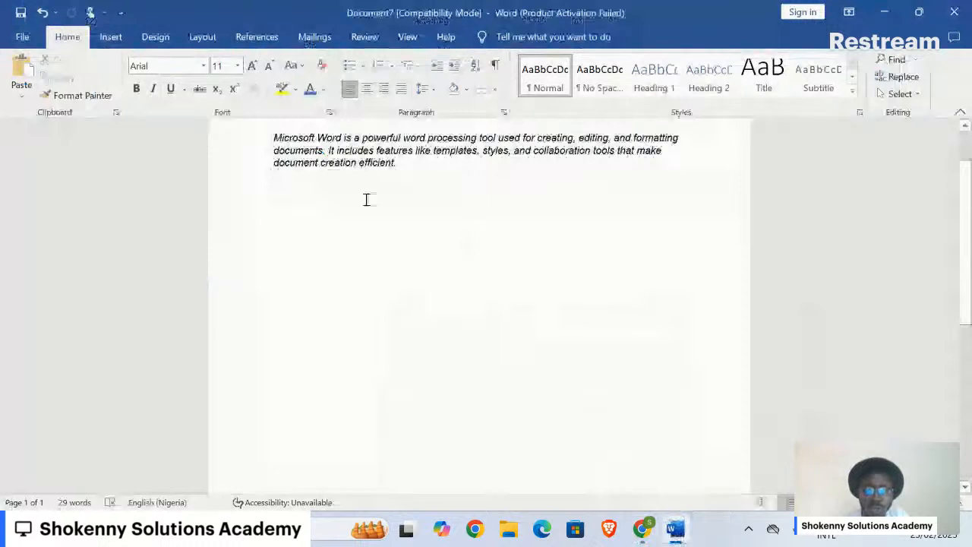
pyautogui.moveTo(268, 135); pyautogui.dragTo(495, 135)
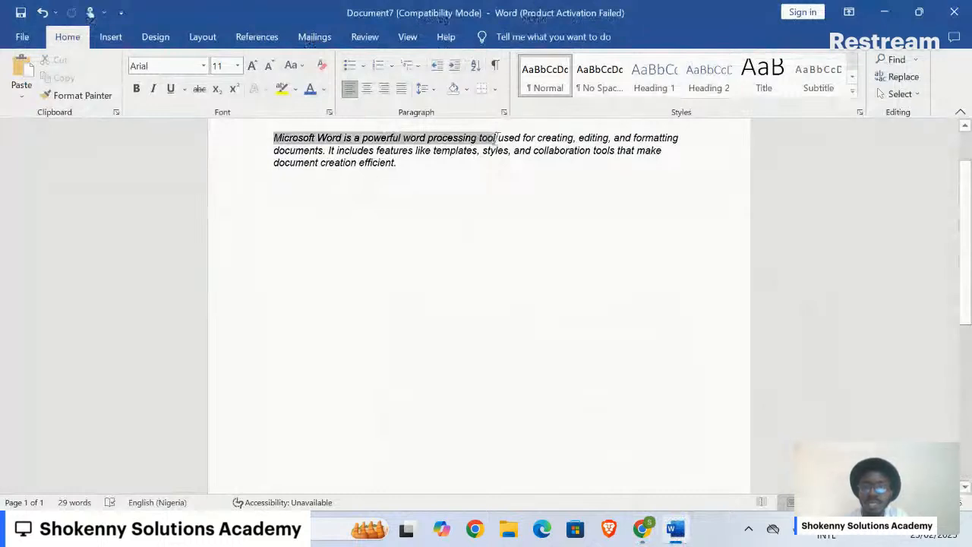
# Add a Review comment reading 'Try summarize this for clarity' to the selected phrase
pyautogui.click(371, 39)
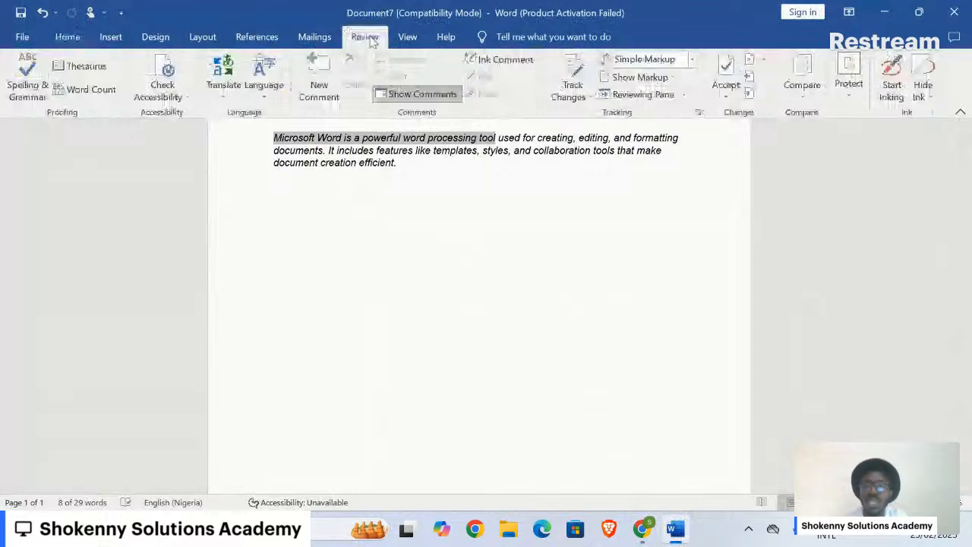
pyautogui.click(319, 87)
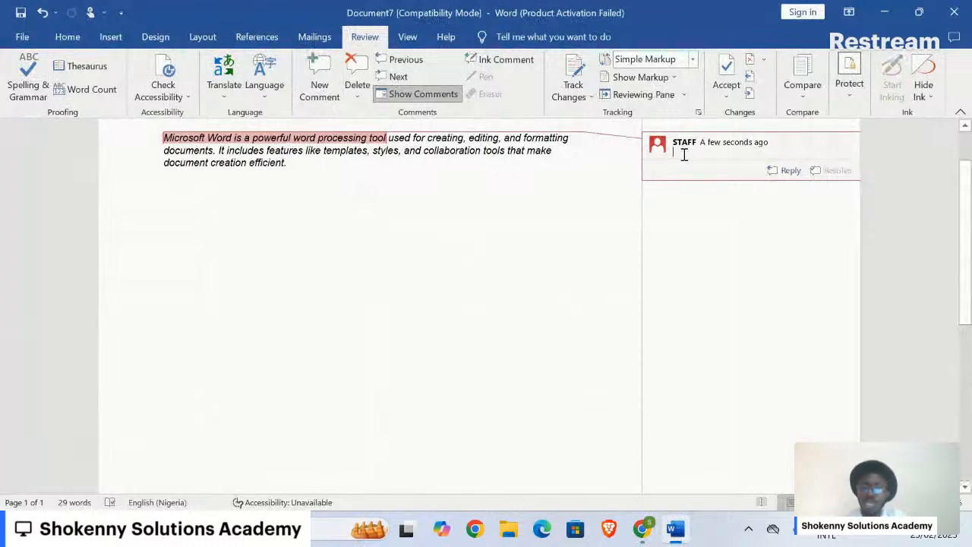
pyautogui.write('Try')
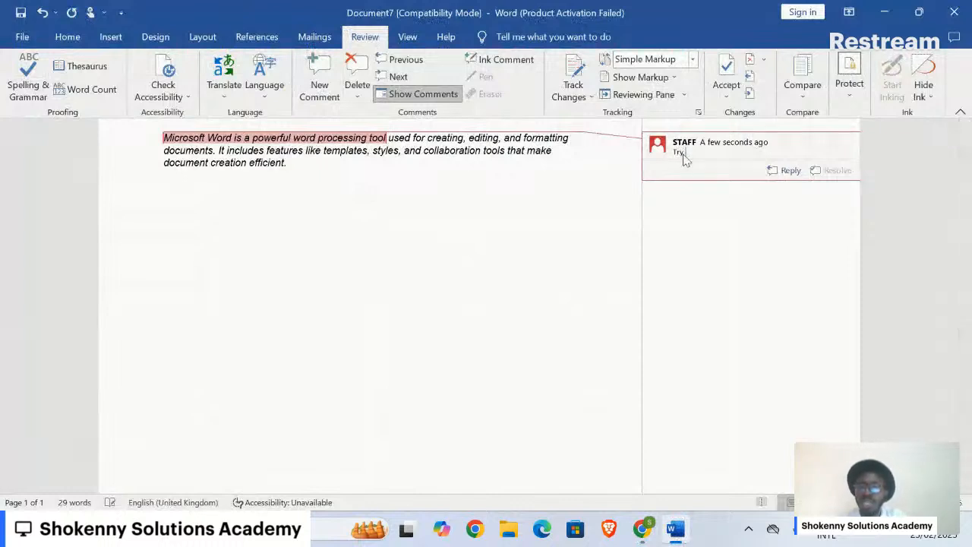
pyautogui.write(' summari')
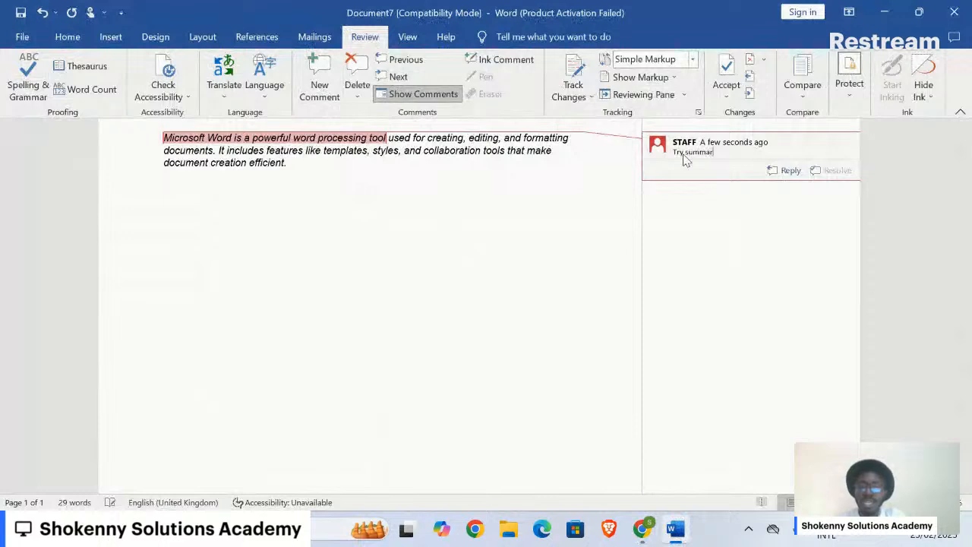
pyautogui.write('ze this for cla')
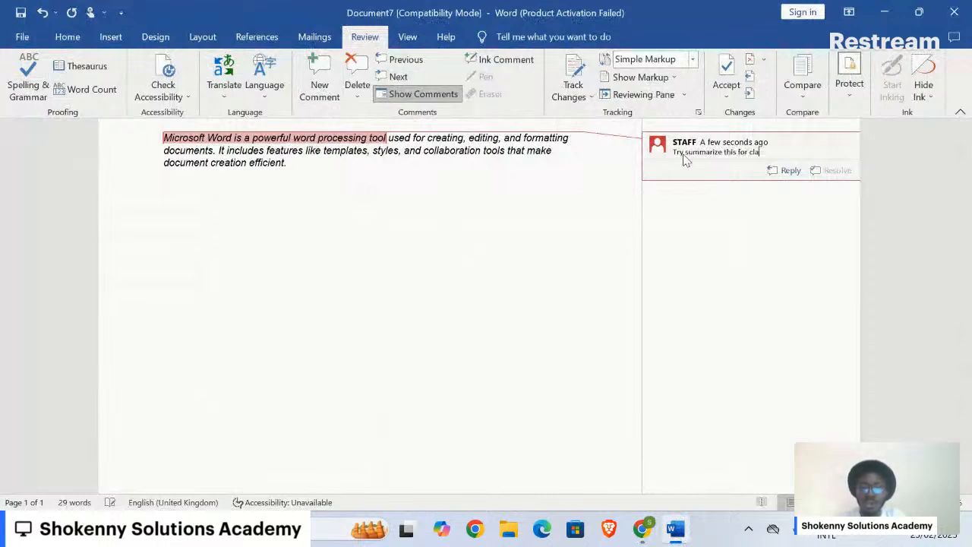
pyautogui.write('rity')
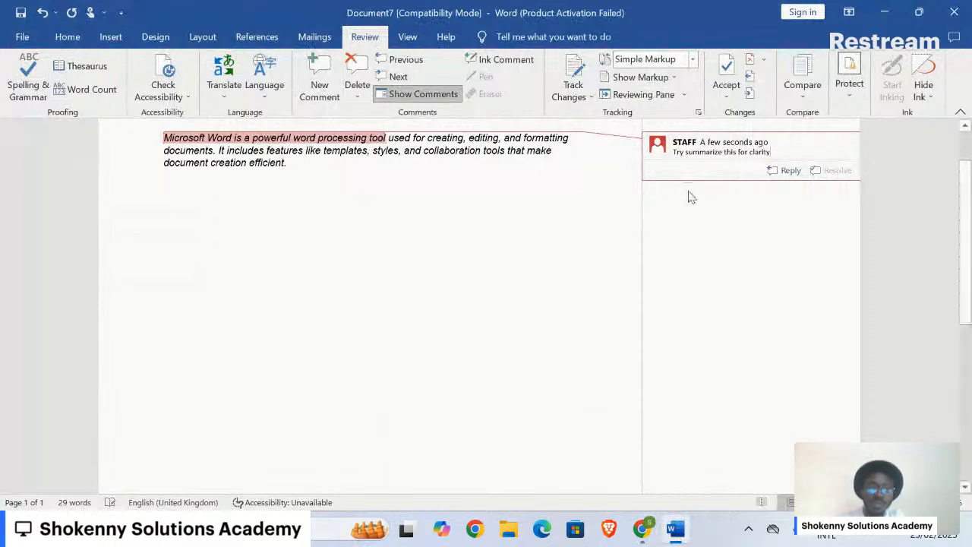
pyautogui.press('Return')
pyautogui.press('BackSpace')
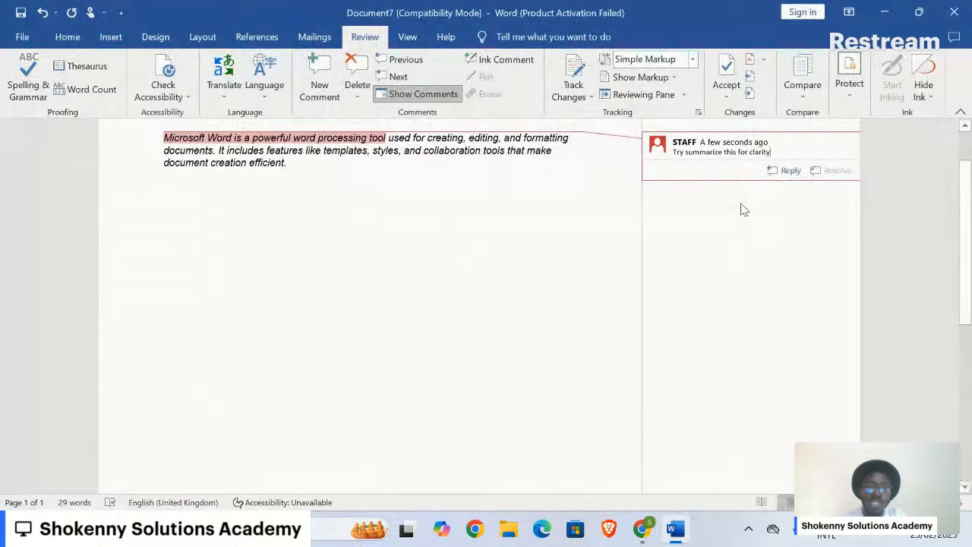
pyautogui.click(615, 213)
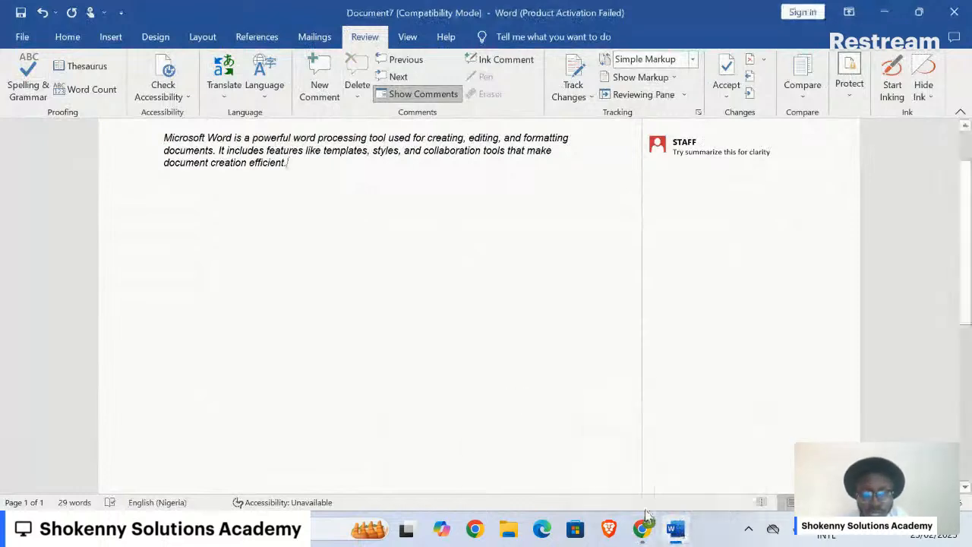
# Read the lesson's Enable Track Changes and Save the Document steps, then return to Word
pyautogui.moveTo(643, 524)
pyautogui.click(615, 487)
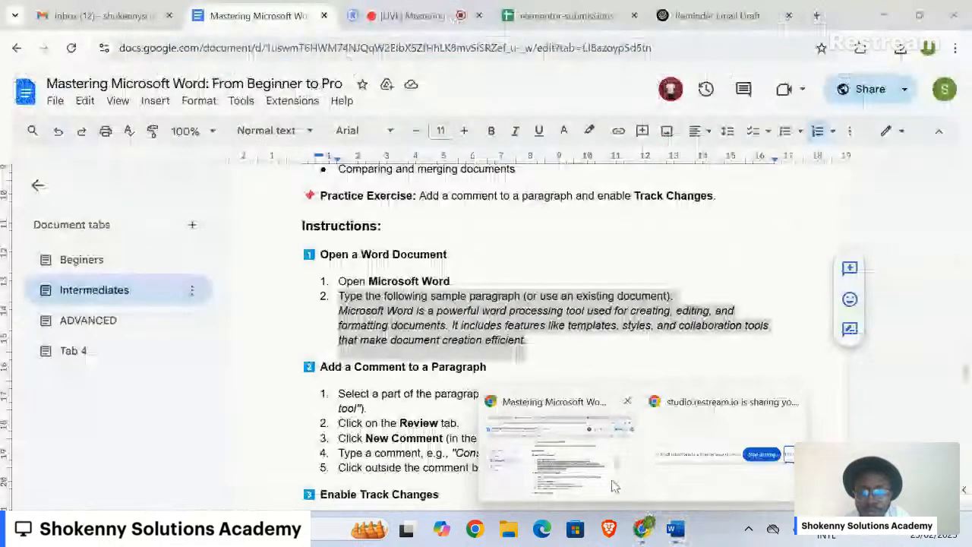
pyautogui.click(615, 486)
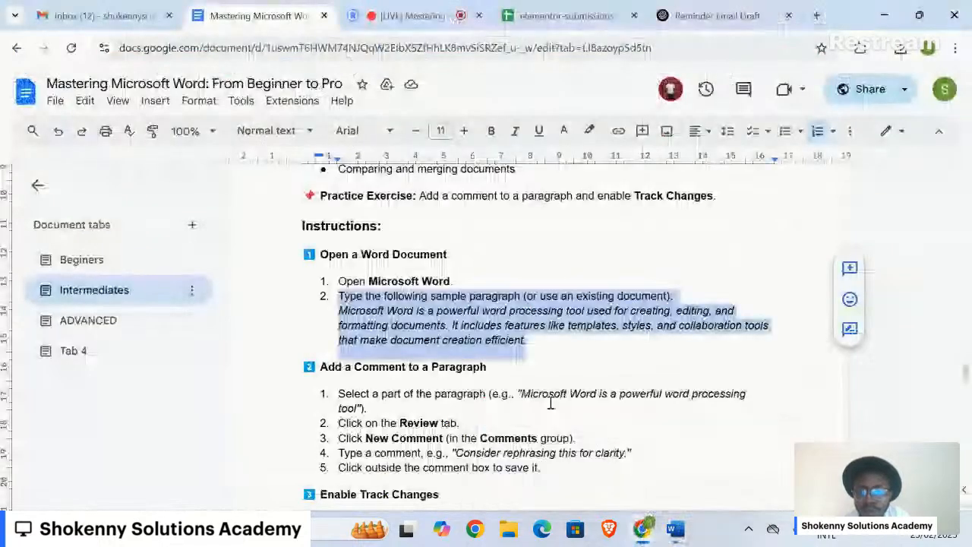
pyautogui.scroll(-2, 551, 403)
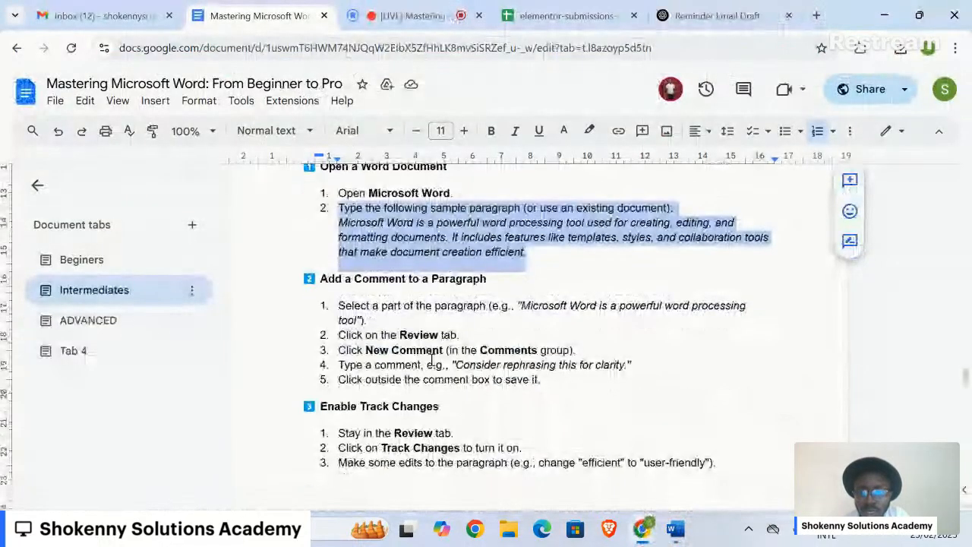
pyautogui.scroll(-3, 516, 372)
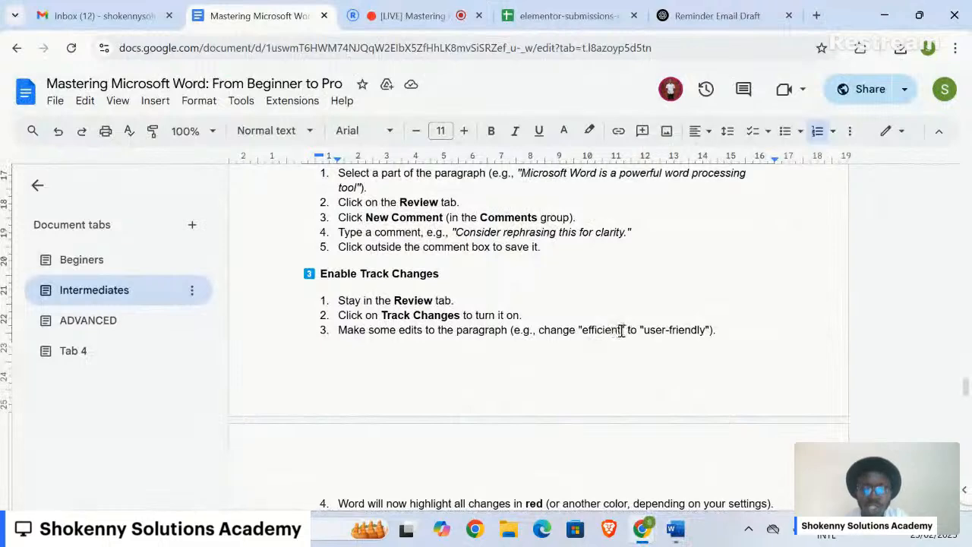
pyautogui.scroll(-3, 598, 376)
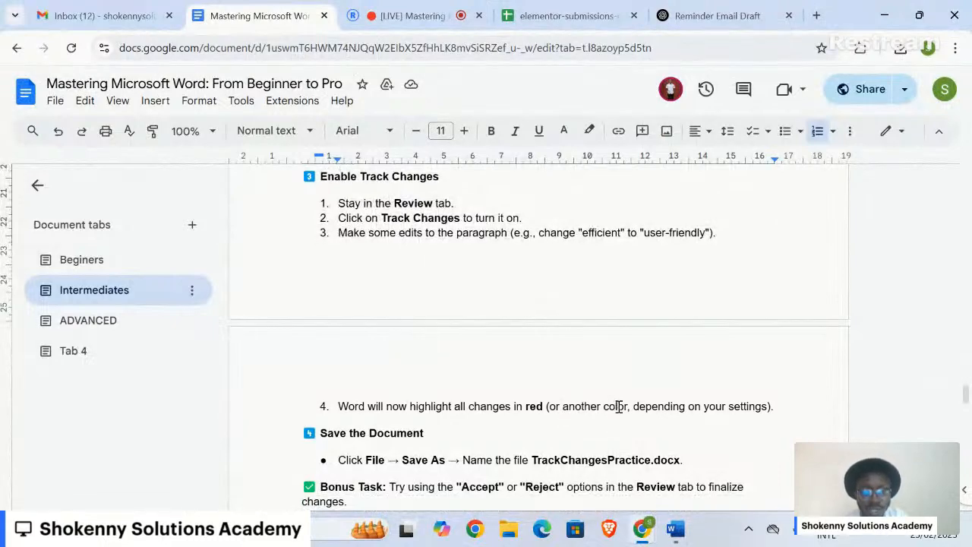
pyautogui.click(679, 531)
pyautogui.click(678, 532)
# Turn on Track Changes and replace 'efficient' with 'user-friendly' as a tracked edit
pyautogui.click(678, 531)
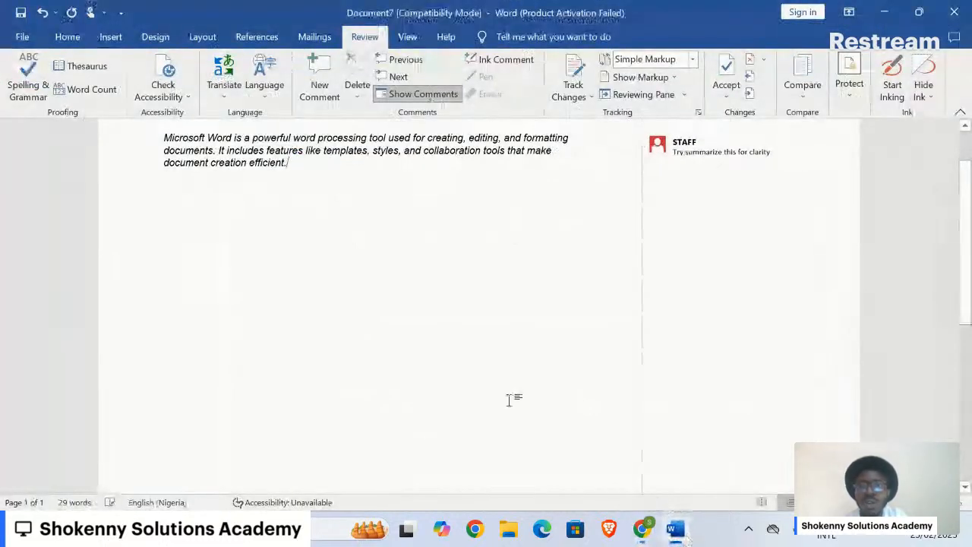
pyautogui.click(581, 71)
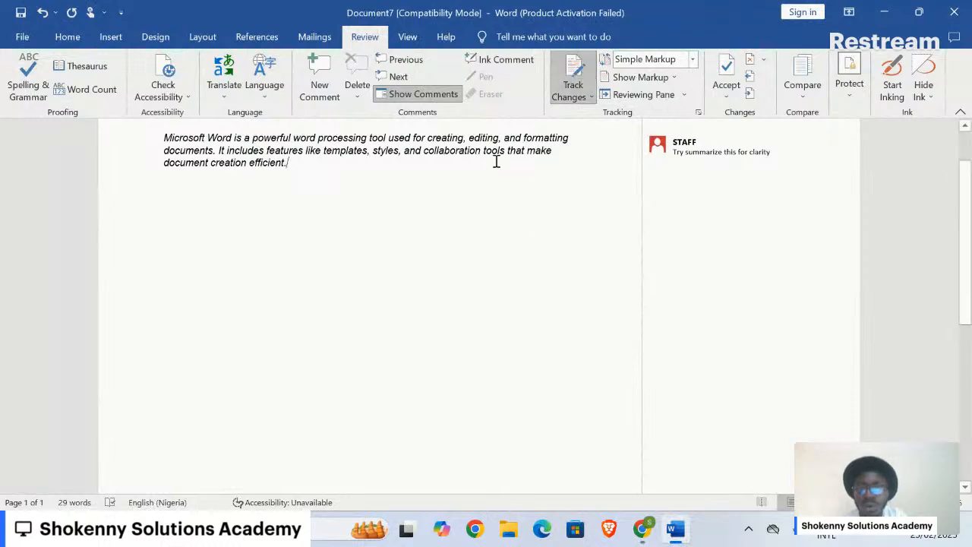
pyautogui.doubleClick(267, 163)
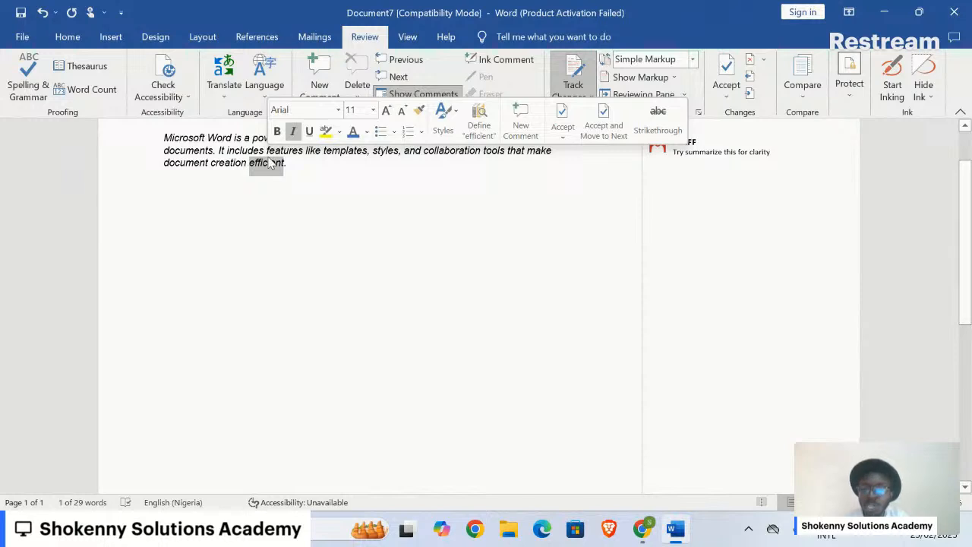
pyautogui.write('Use')
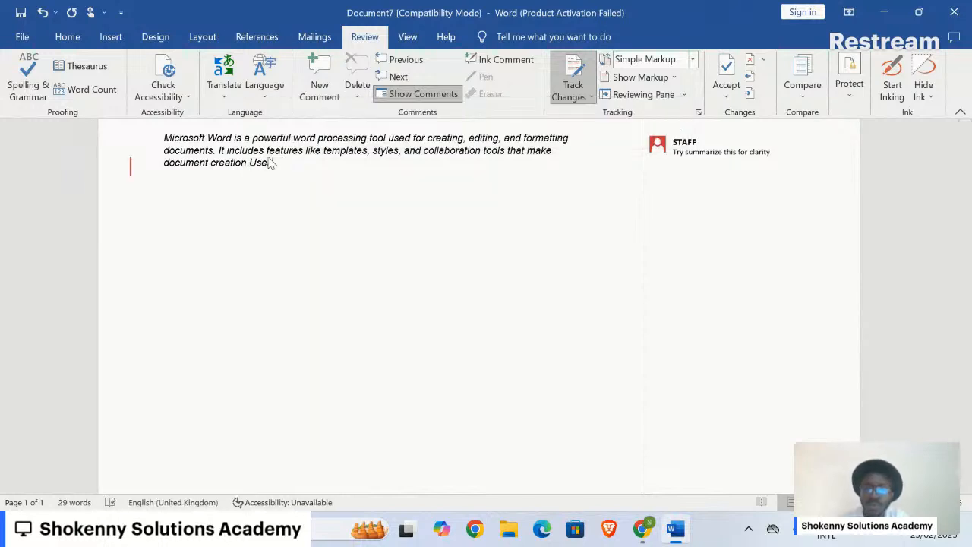
pyautogui.press('BackSpace')
pyautogui.press('BackSpace')
pyautogui.press('BackSpace')
pyautogui.write('user-friend')
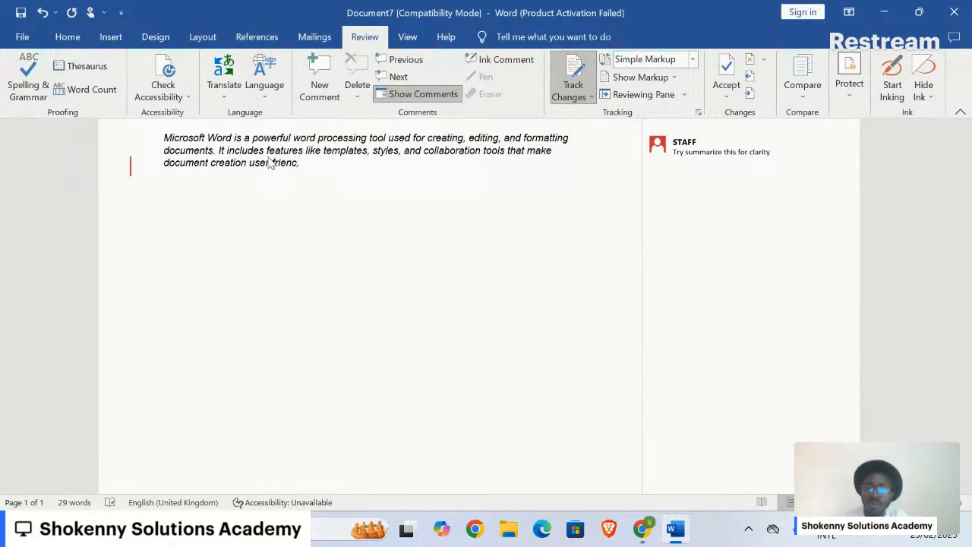
pyautogui.write('ly')
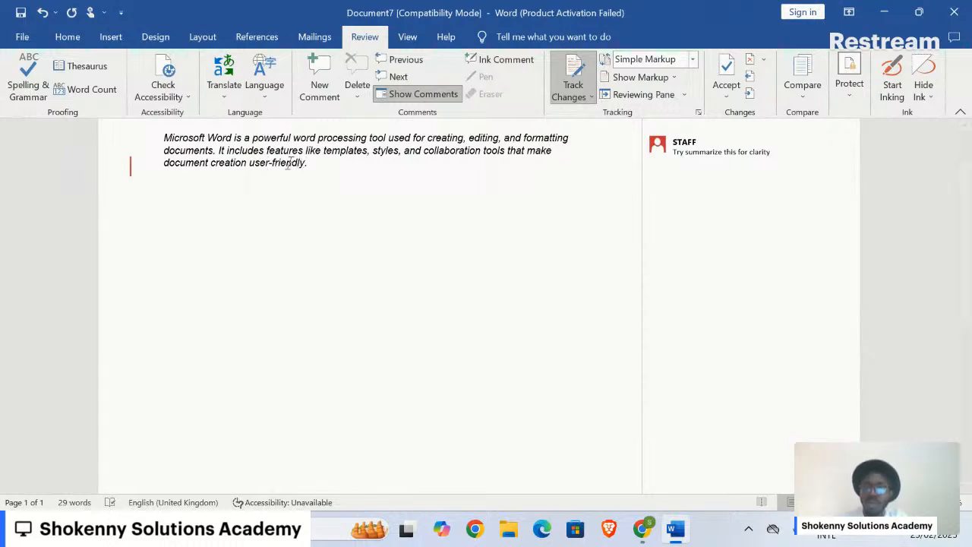
pyautogui.click(332, 152)
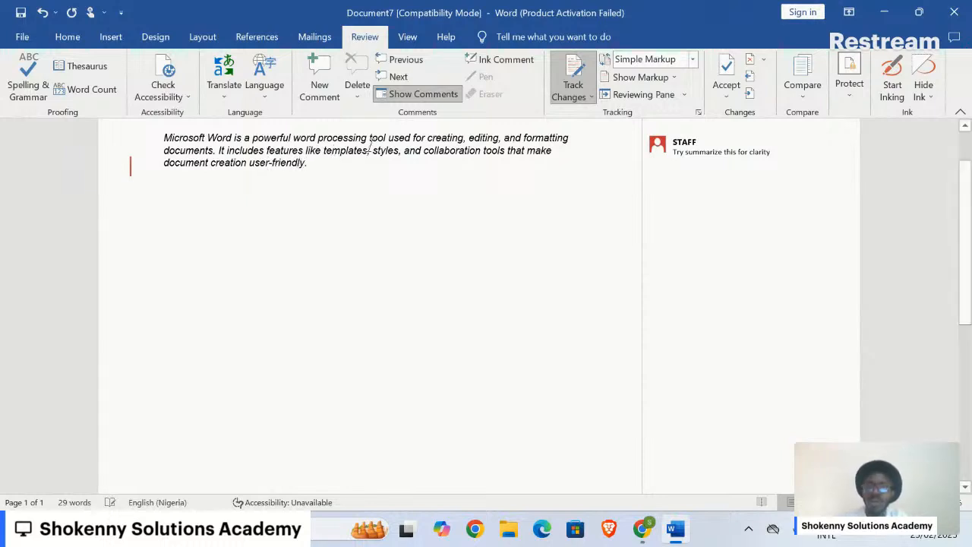
# Attach a new empty Ink Comment to the word 'templates' below the first comment
pyautogui.click(515, 65)
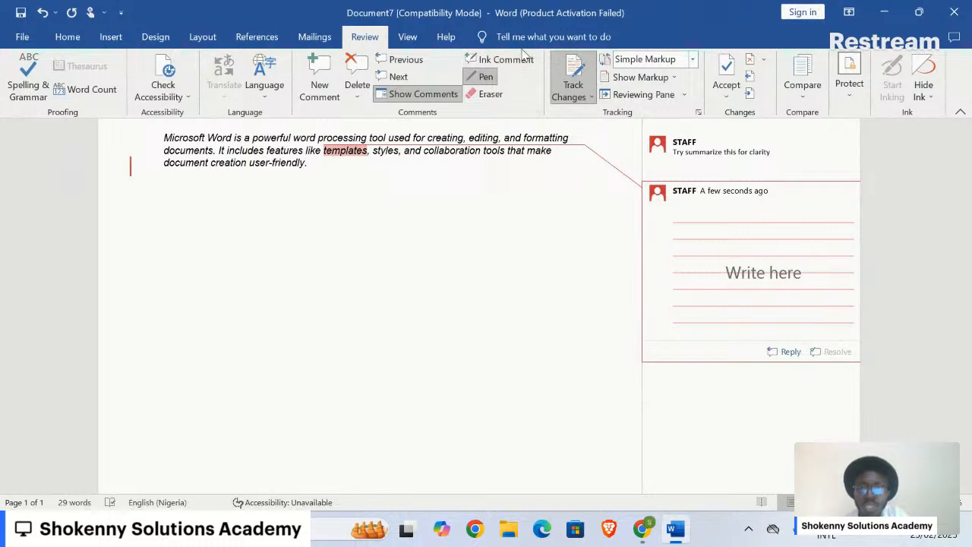
pyautogui.click(286, 164)
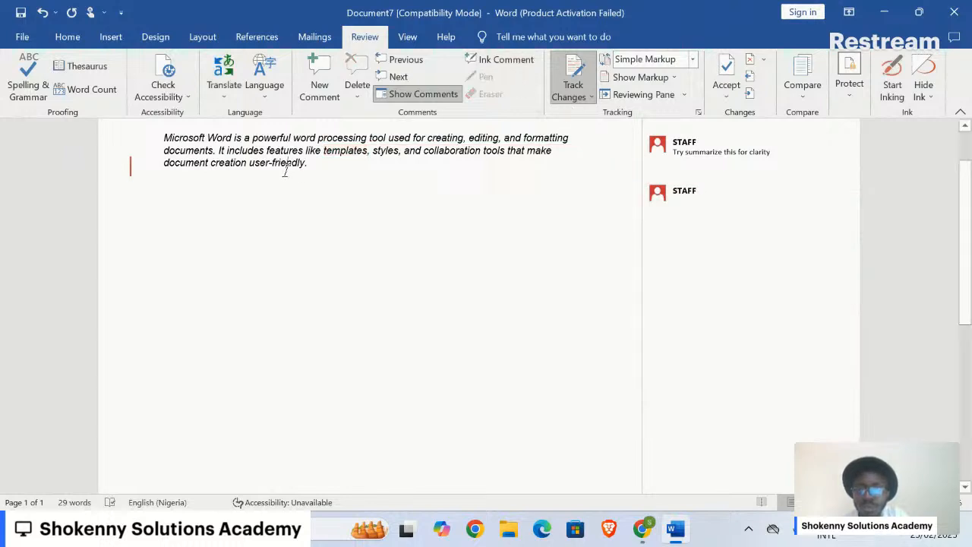
pyautogui.click(566, 92)
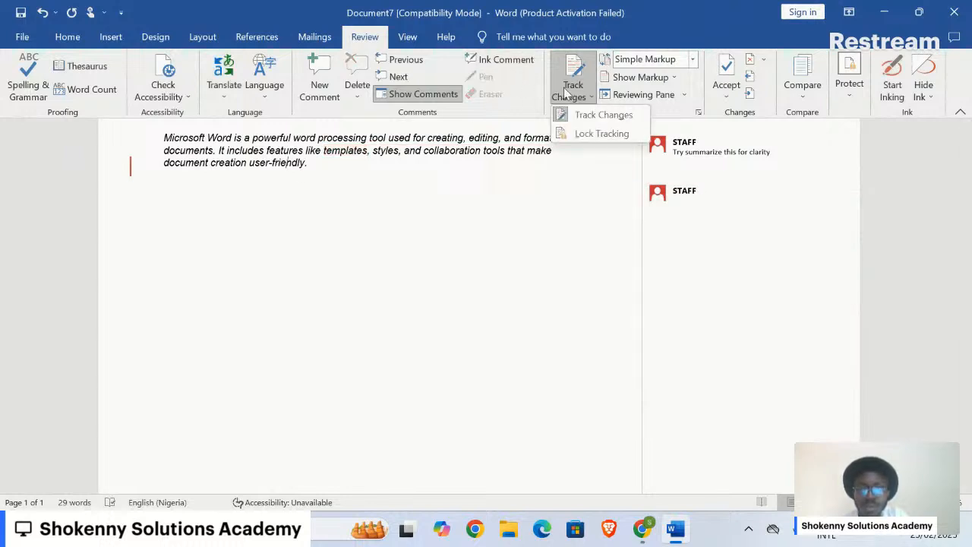
pyautogui.click(601, 215)
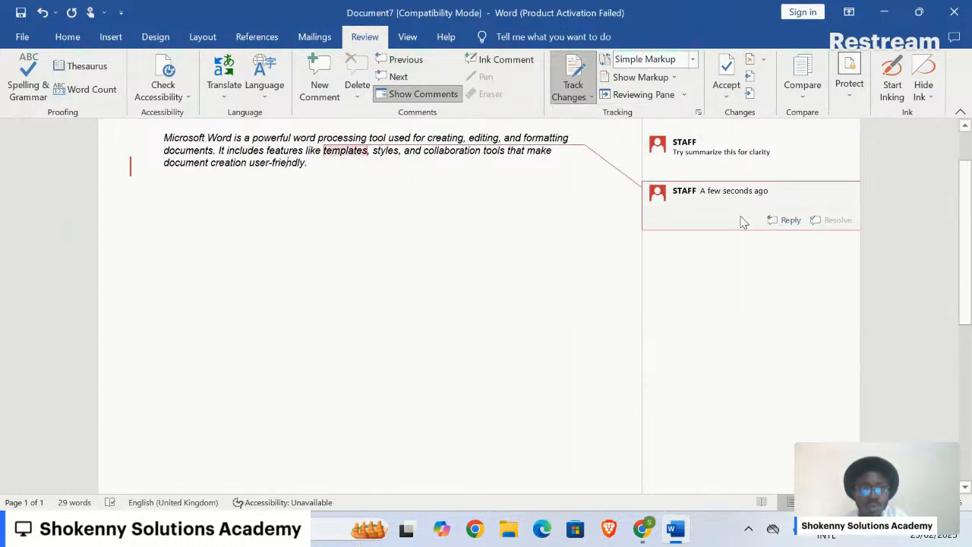
pyautogui.moveTo(714, 217)
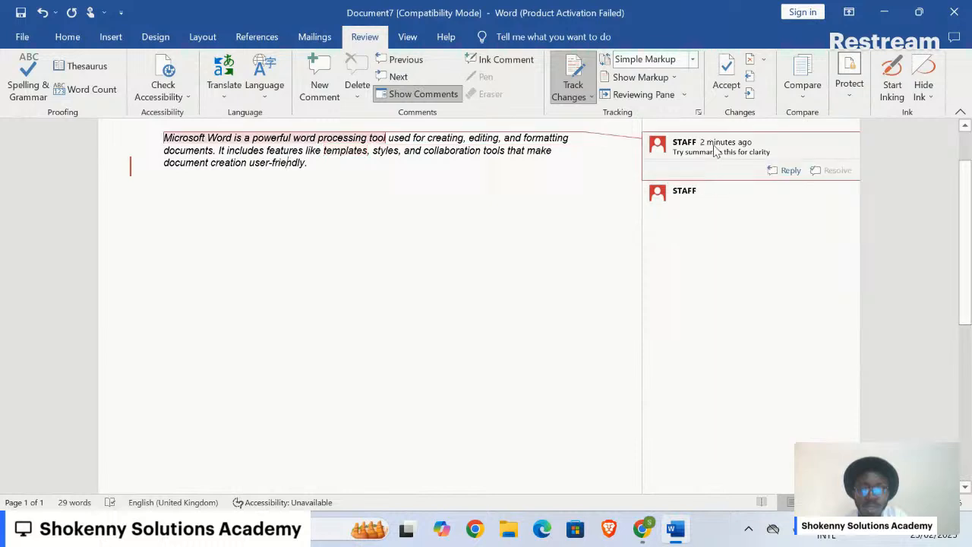
pyautogui.click(712, 213)
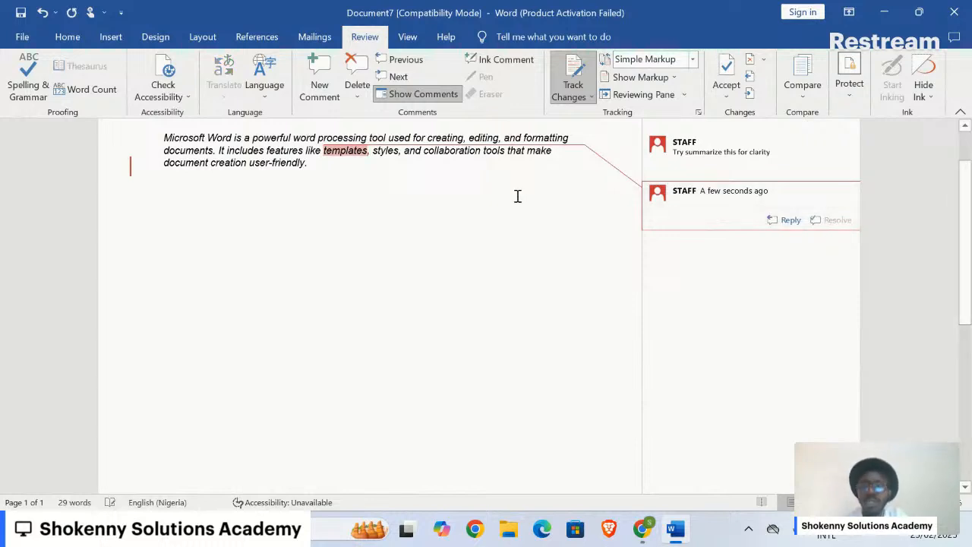
pyautogui.click(677, 534)
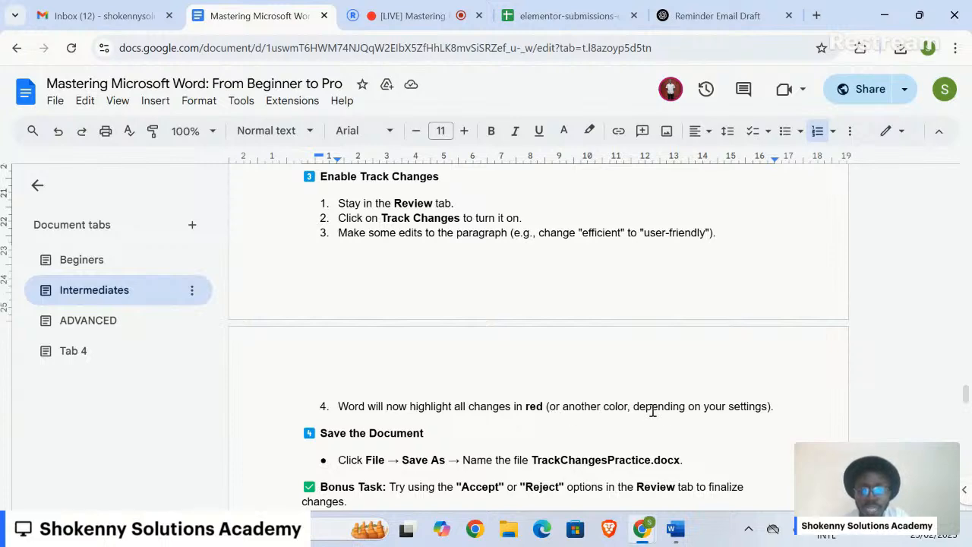
# Return to the Google Docs lesson and scroll to the Bonus Task on accepting or rejecting changes
pyautogui.click(674, 532)
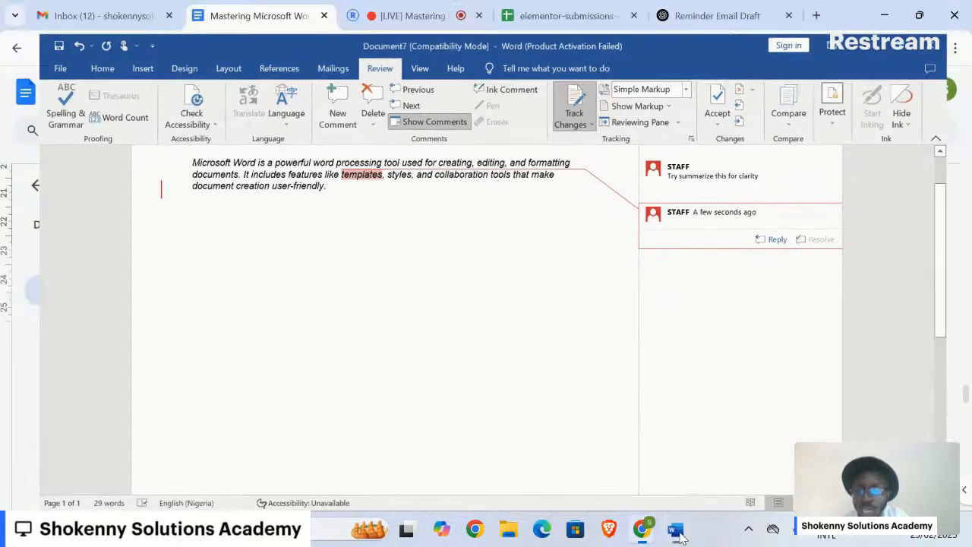
pyautogui.click(674, 532)
pyautogui.scroll(-2, 628, 470)
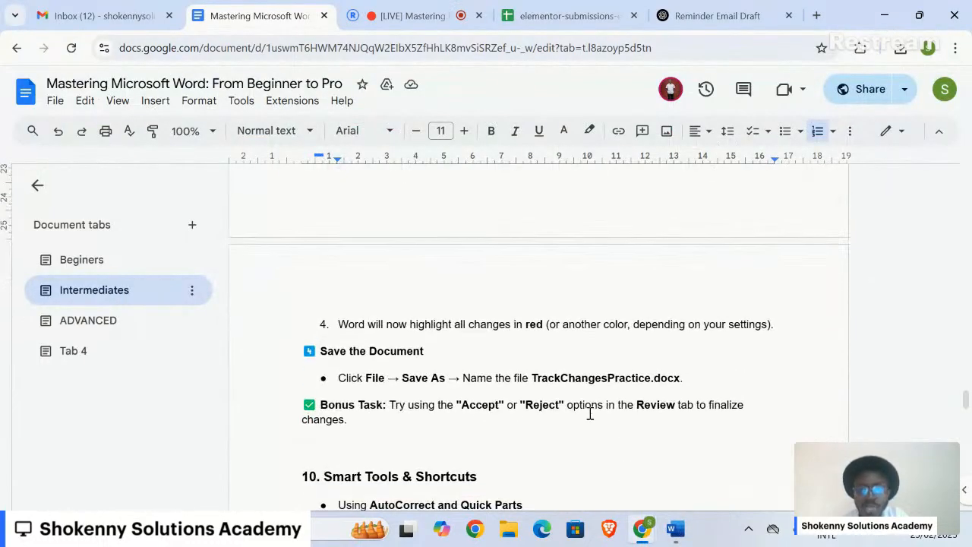
# Return to Document7 and scroll back up to the tracked-changes paragraph
pyautogui.click(676, 537)
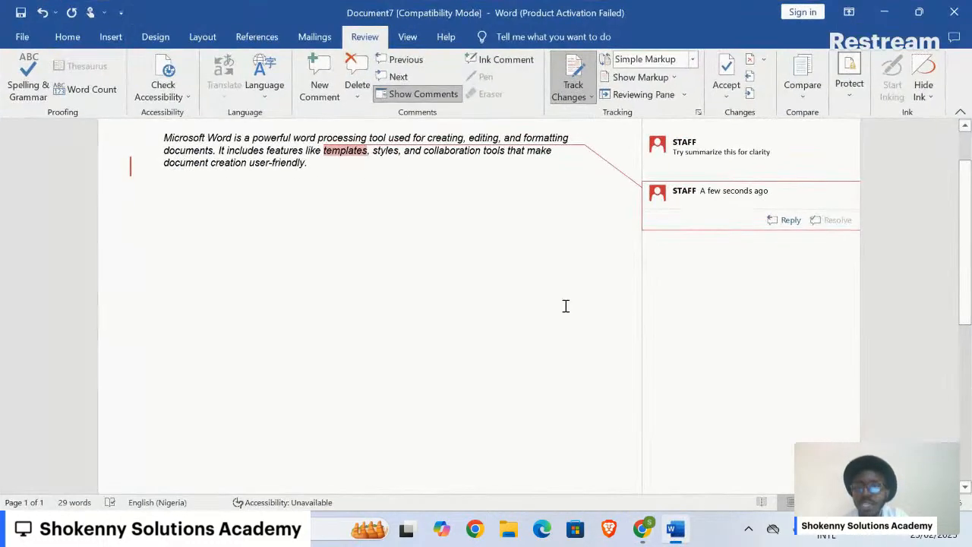
pyautogui.scroll(2, 499, 259)
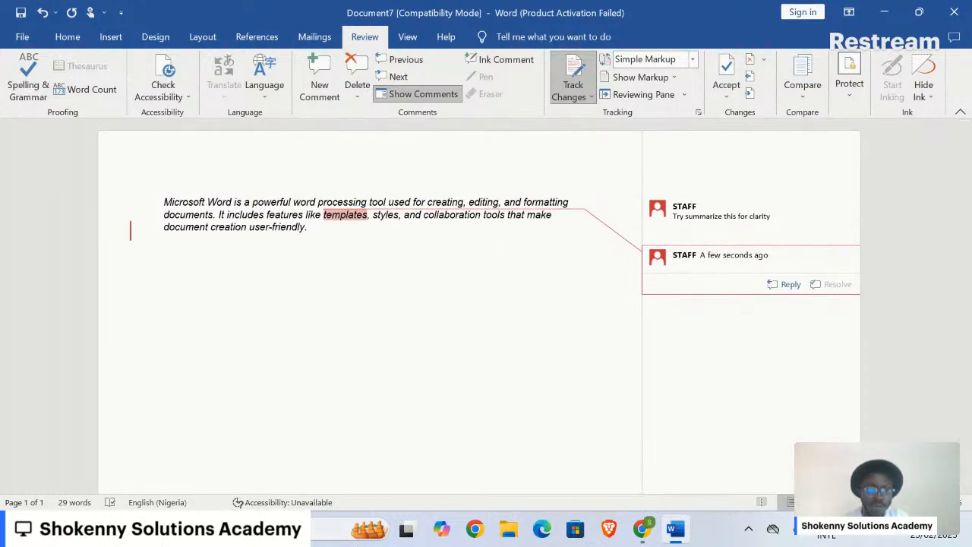
pyautogui.scroll(4, 544, 384)
pyautogui.hscroll(-3, 546, 384)
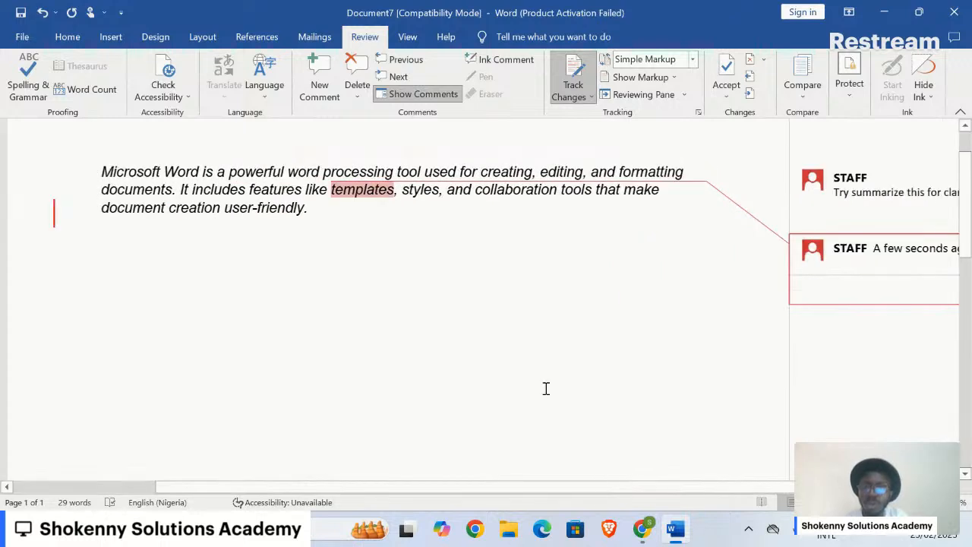
pyautogui.scroll(1, 545, 388)
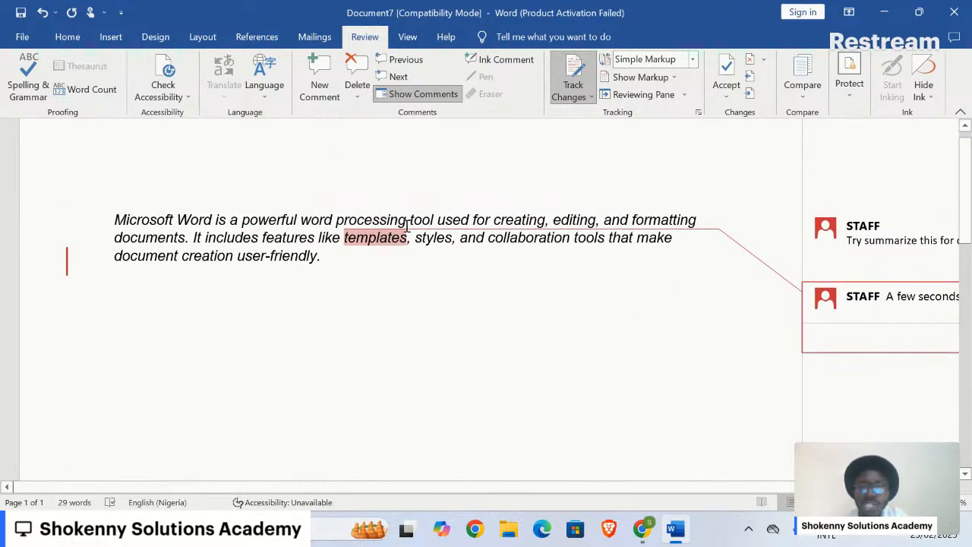
# Select the first comment's text, then switch the display to All Markup
pyautogui.click(459, 221)
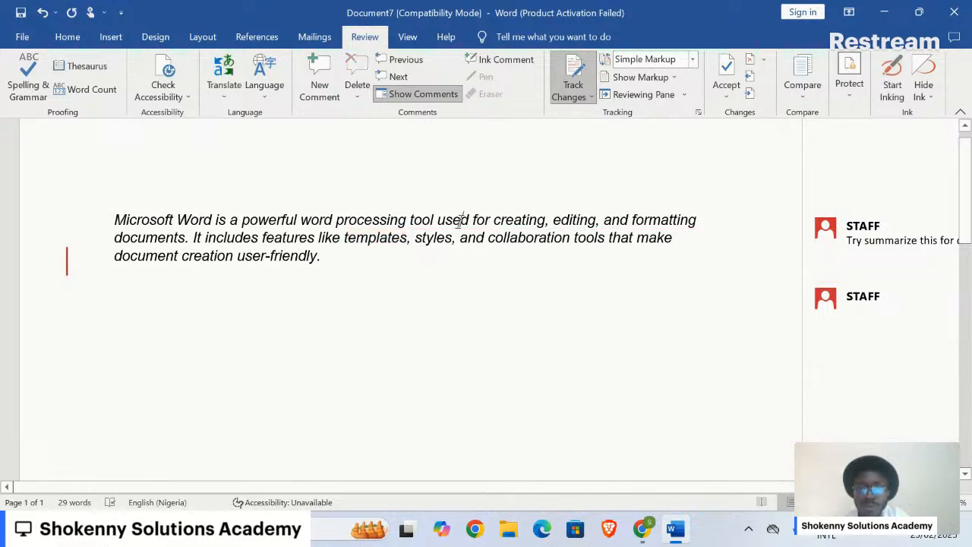
pyautogui.click(845, 222)
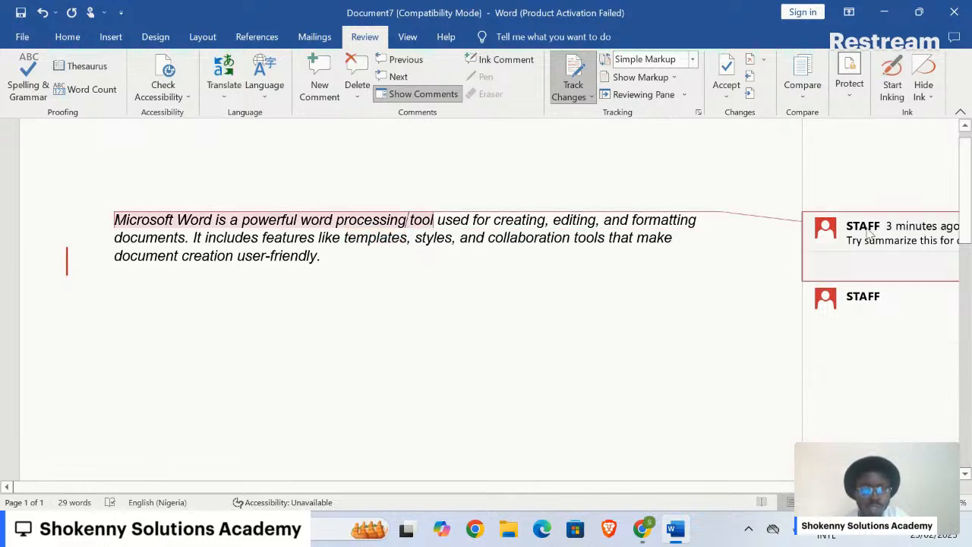
pyautogui.tripleClick(871, 237)
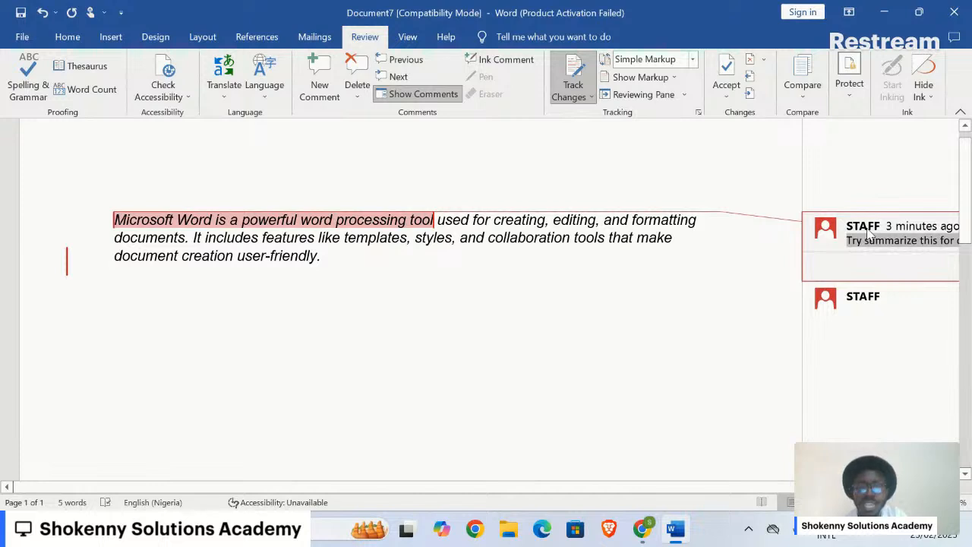
pyautogui.click(293, 258)
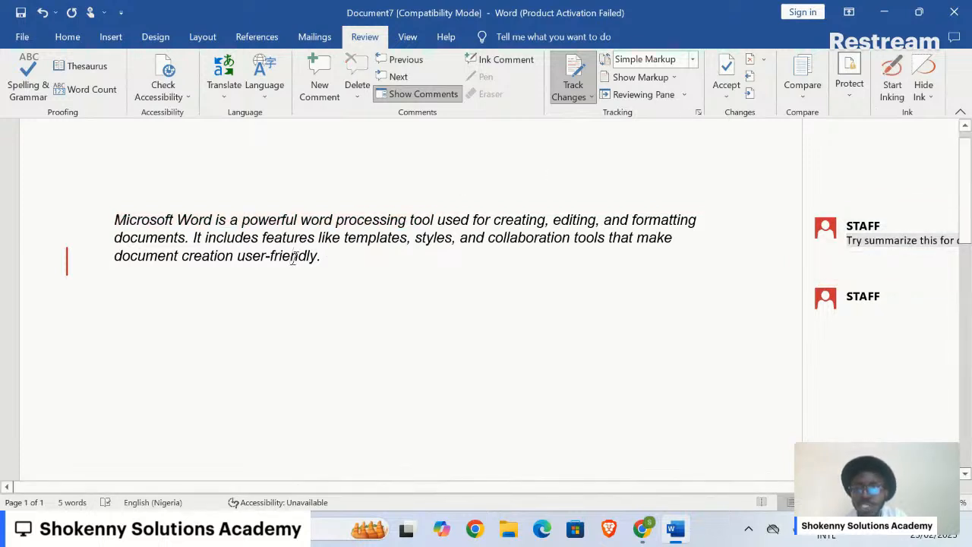
pyautogui.click(67, 272)
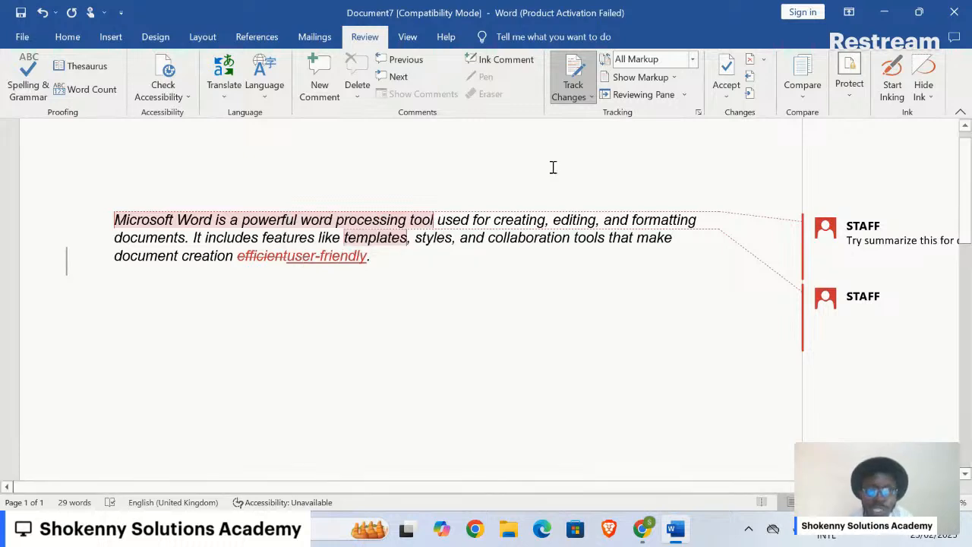
# Accept the 'user-friendly' insertion and step through to the templates comment
pyautogui.click(727, 95)
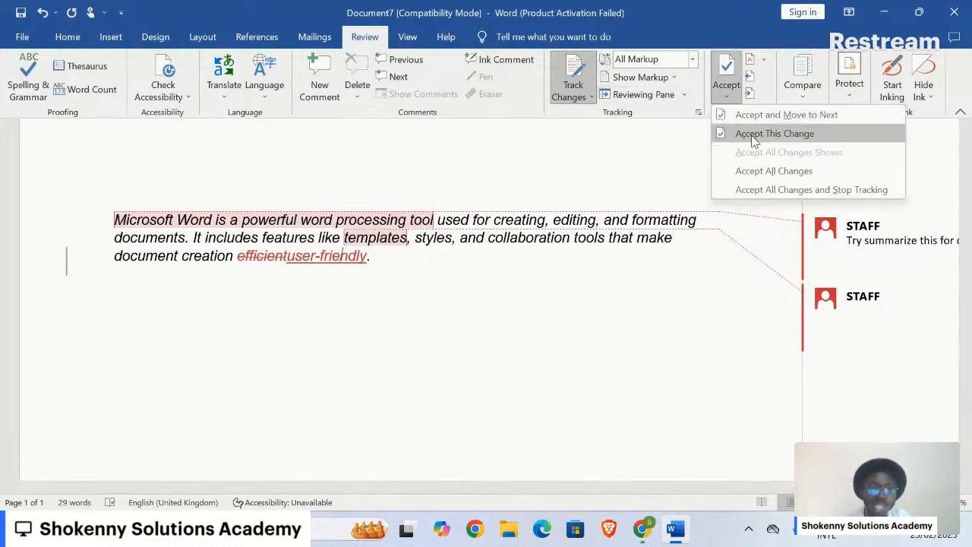
pyautogui.click(774, 134)
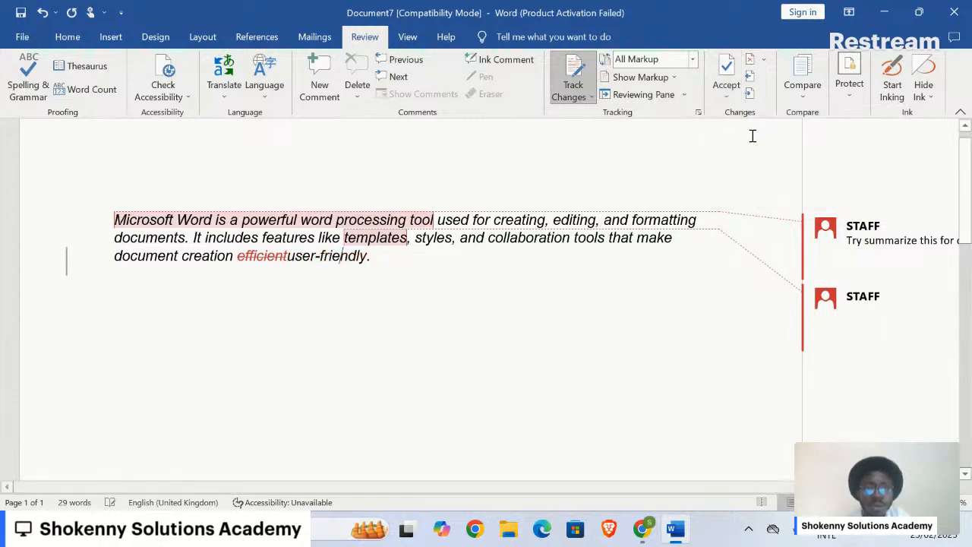
pyautogui.click(728, 81)
pyautogui.click(728, 81)
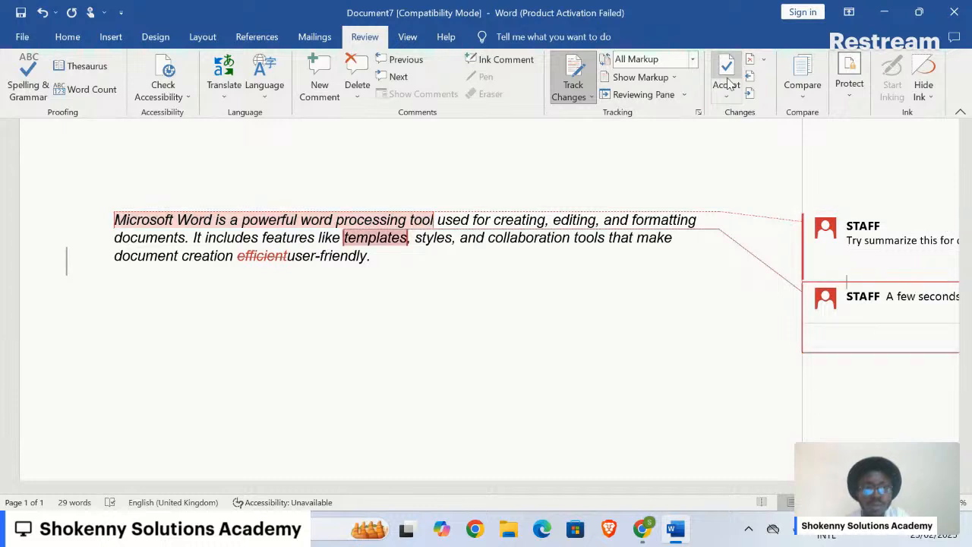
# Turn Track Changes back on
pyautogui.click(584, 96)
pyautogui.click(583, 65)
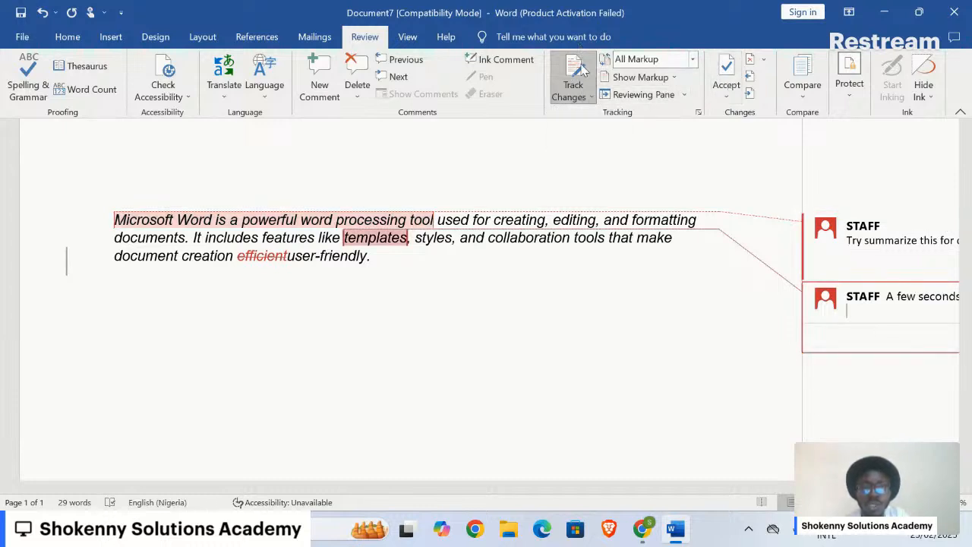
pyautogui.click(574, 72)
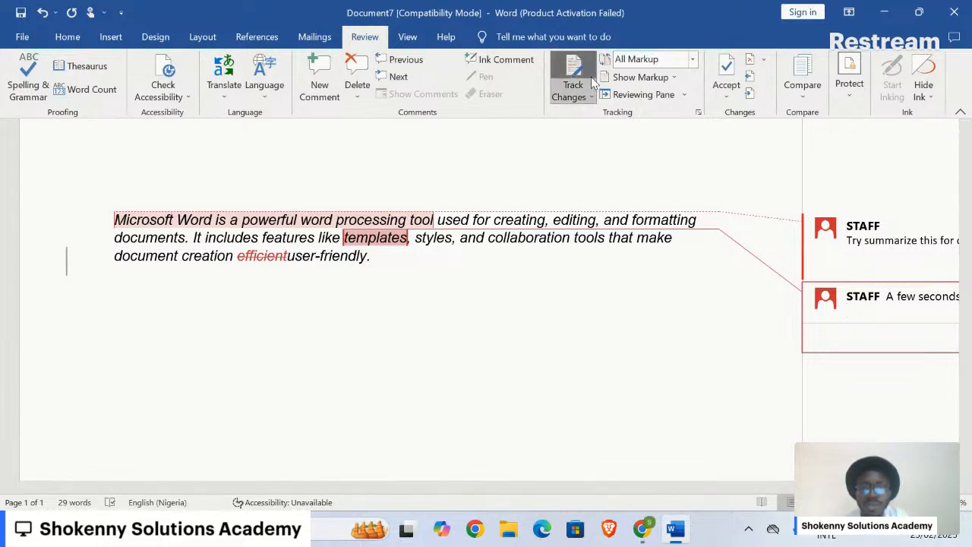
pyautogui.click(692, 62)
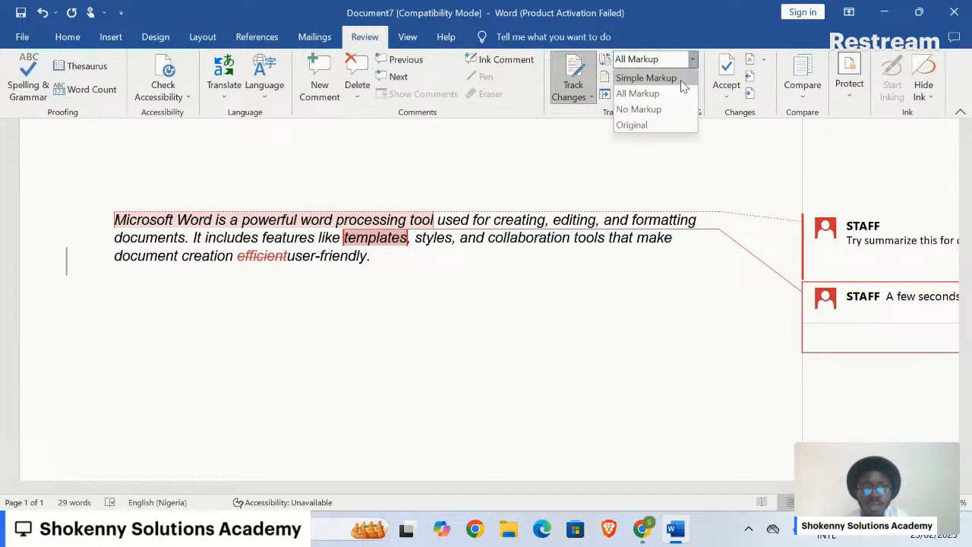
pyautogui.click(680, 78)
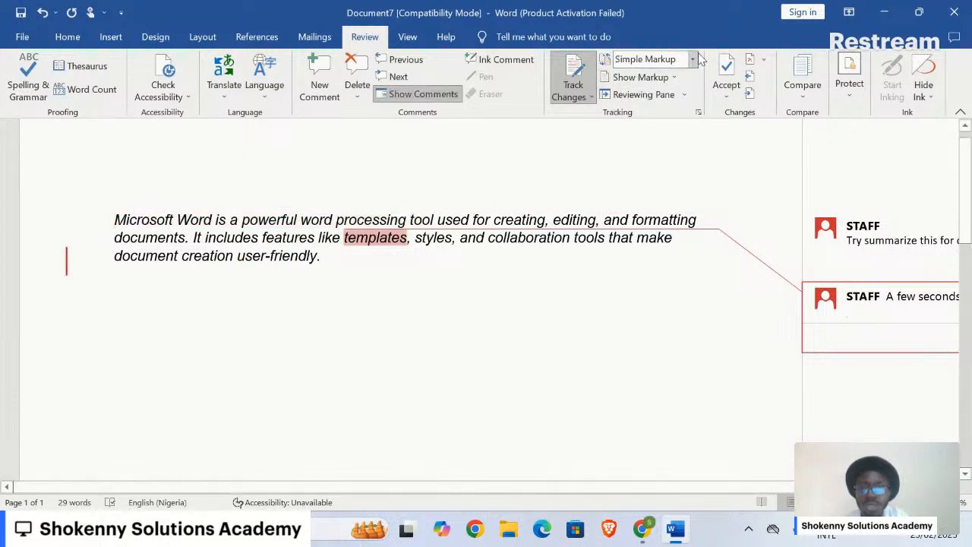
pyautogui.click(693, 61)
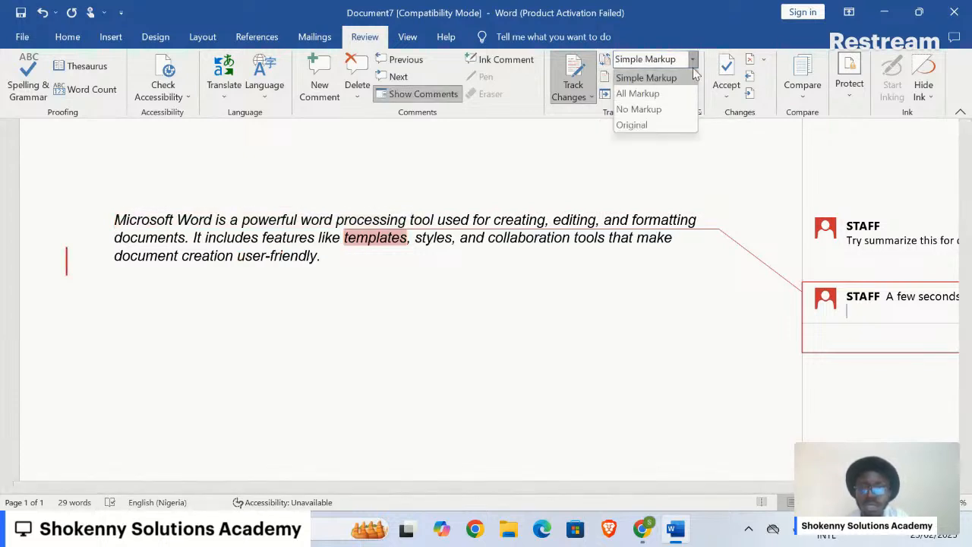
pyautogui.click(665, 123)
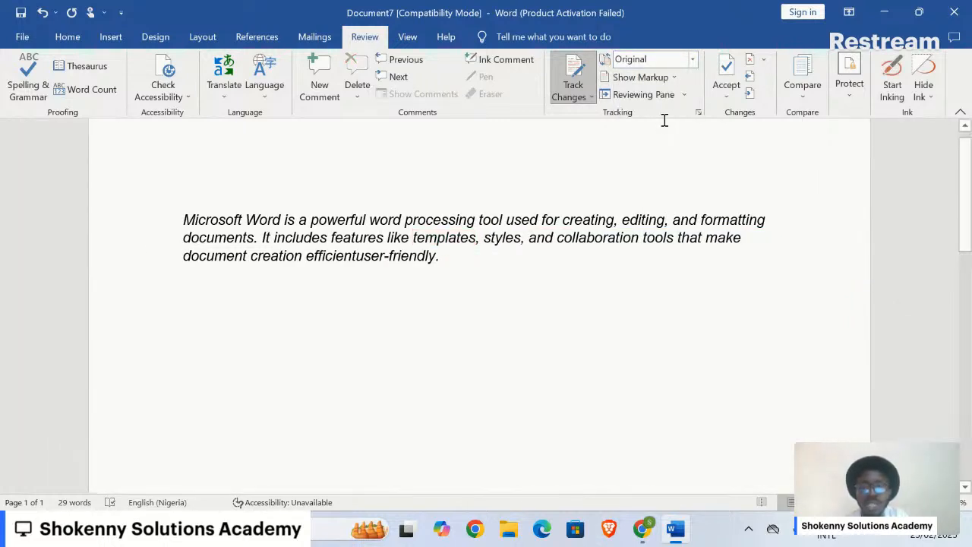
pyautogui.click(693, 59)
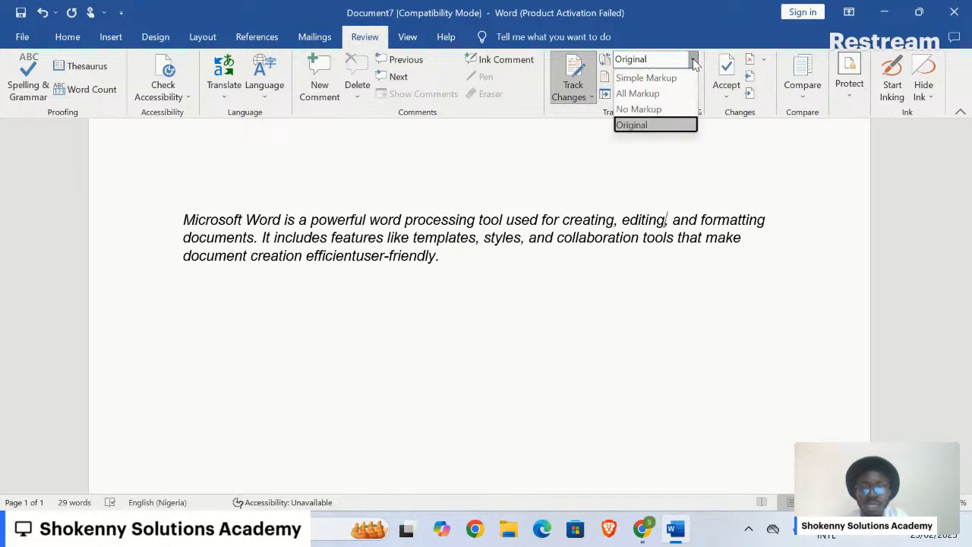
pyautogui.click(678, 79)
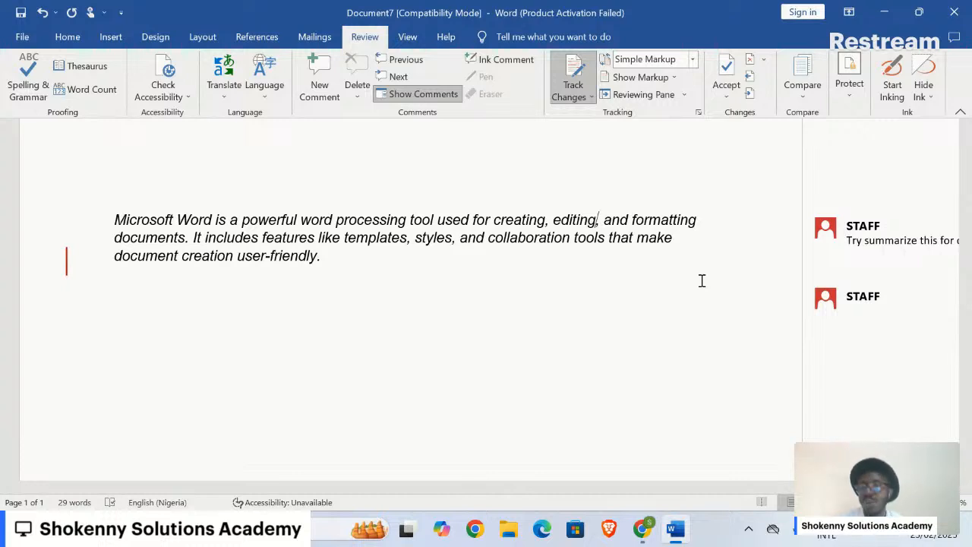
pyautogui.click(293, 257)
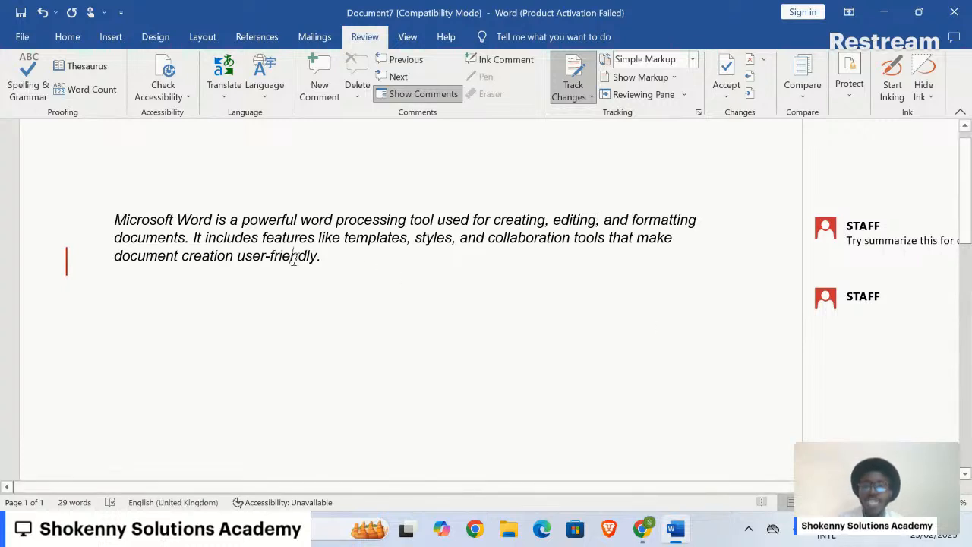
pyautogui.click(239, 258)
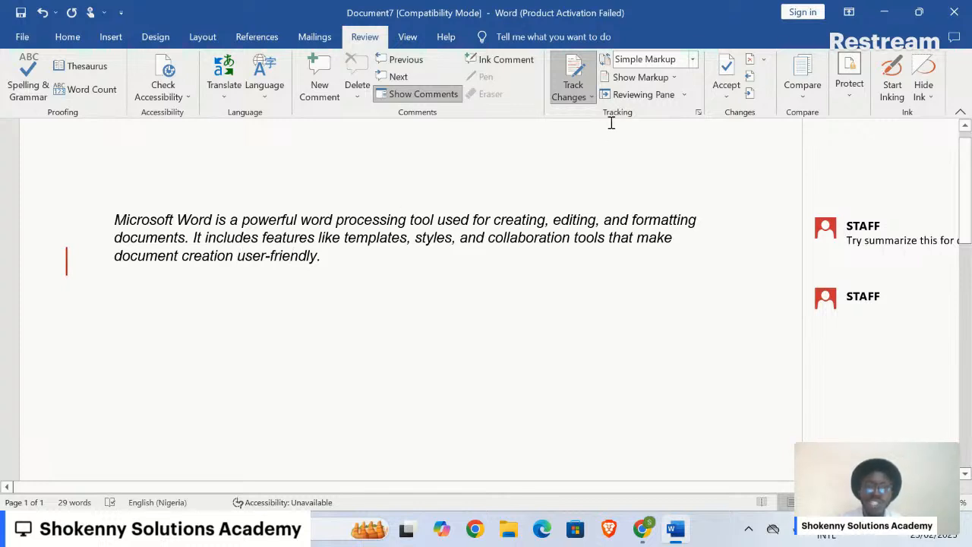
pyautogui.click(693, 60)
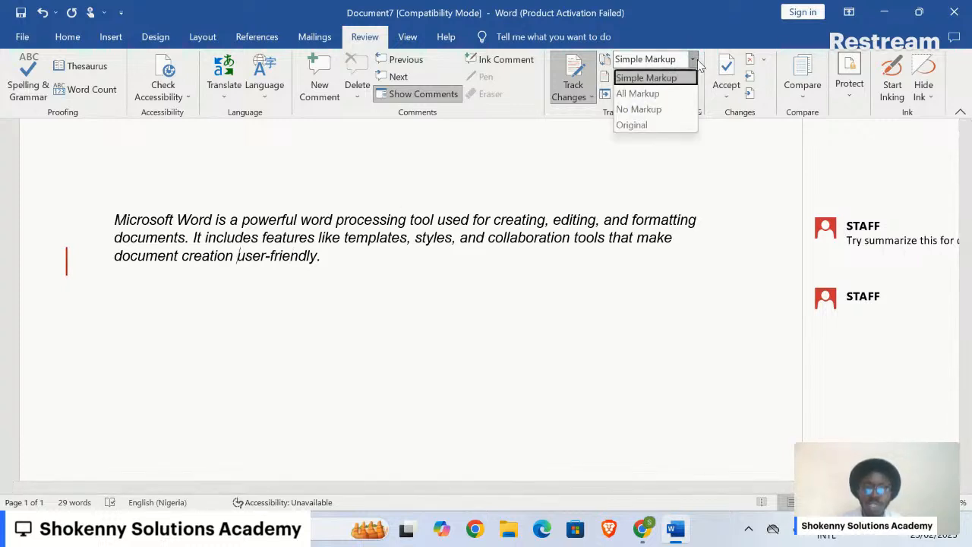
pyautogui.click(676, 93)
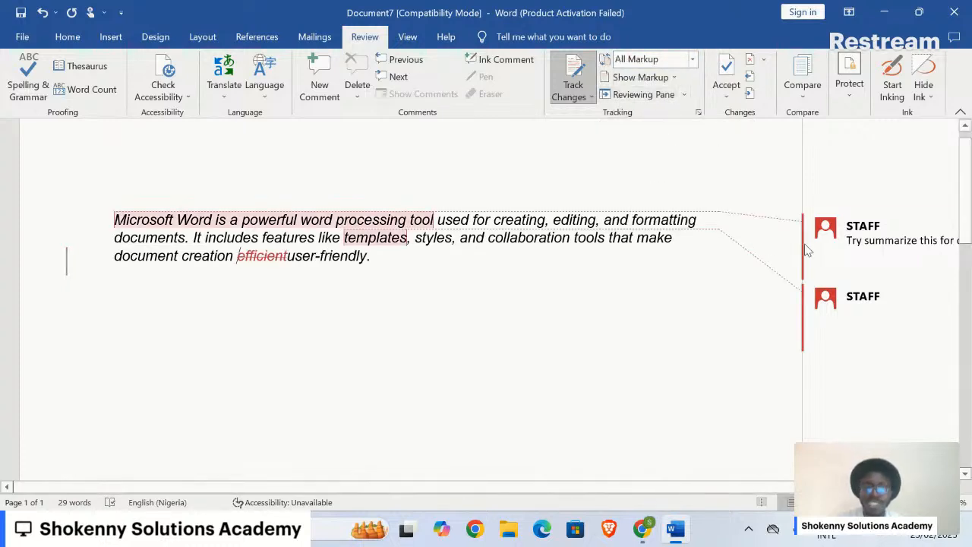
pyautogui.tripleClick(304, 221)
pyautogui.click(303, 220)
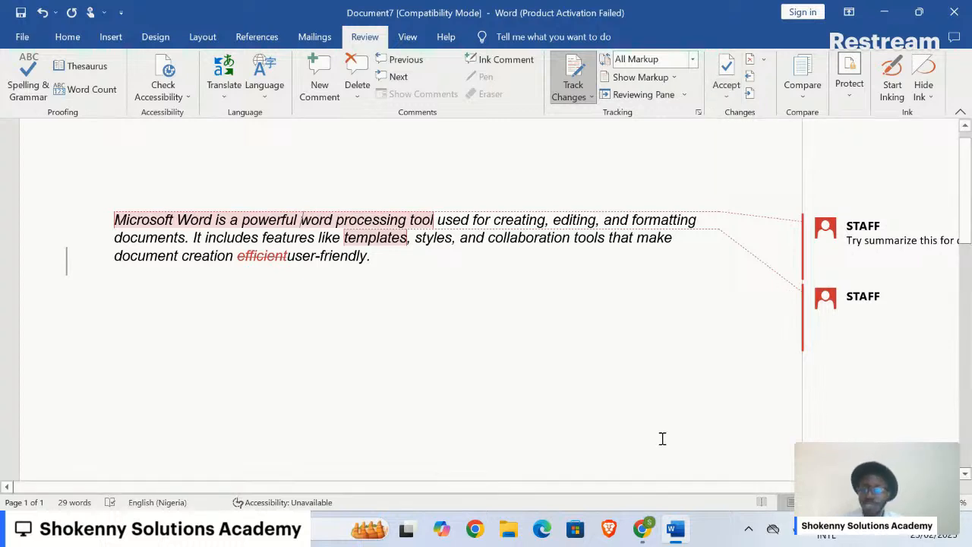
pyautogui.hotkey('ctrl', 's')
# Save the document to Documents as TrackChangesPractice, accepting the newest-format upgrade
pyautogui.click(577, 182)
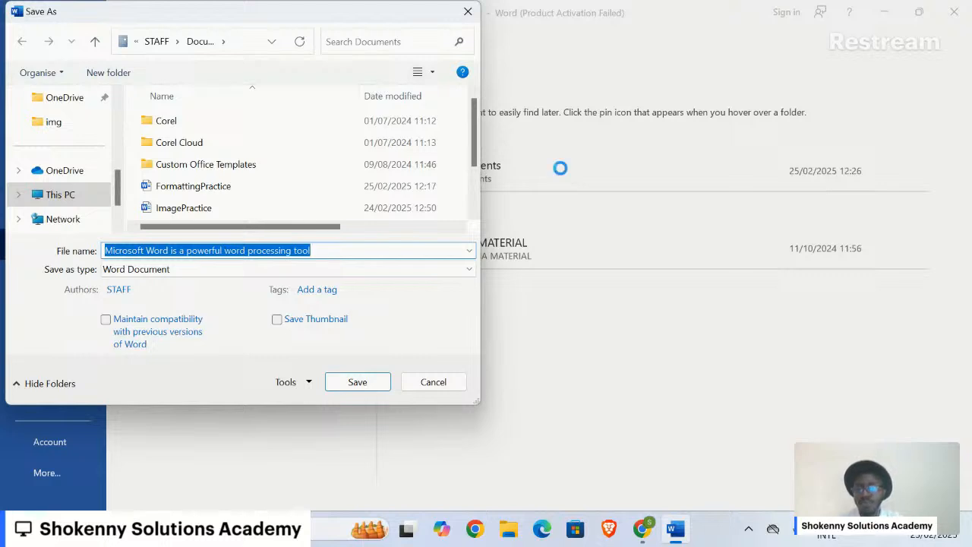
pyautogui.write('Track')
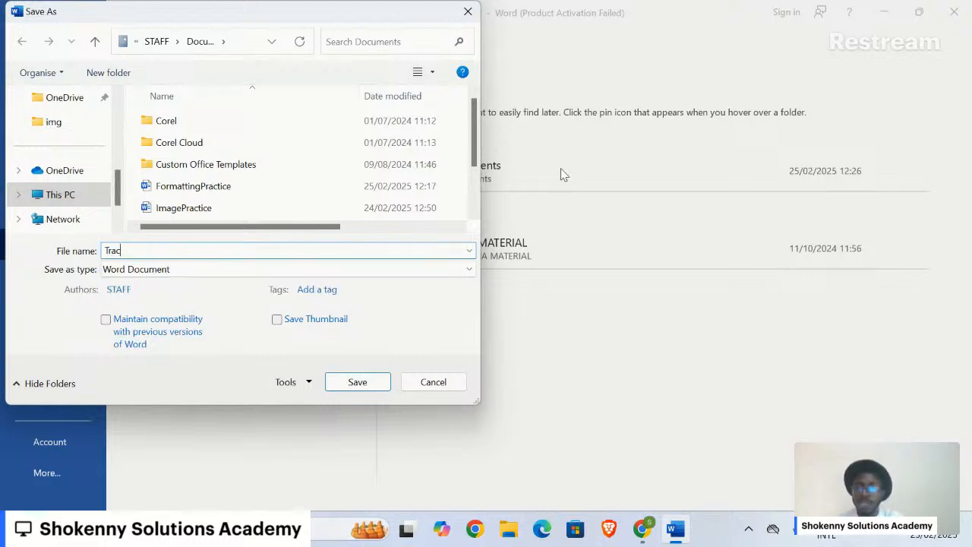
pyautogui.write('kChangesPractice')
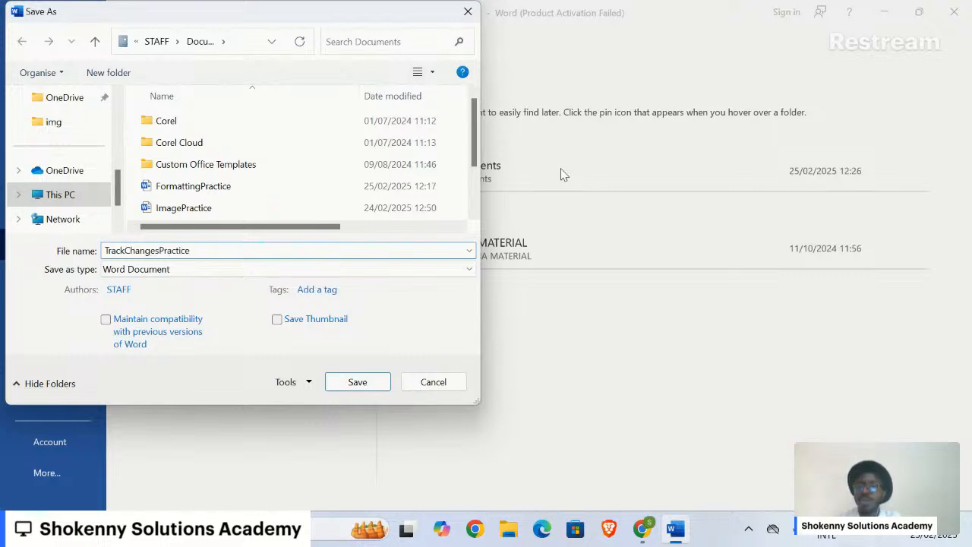
pyautogui.click(372, 382)
pyautogui.click(554, 296)
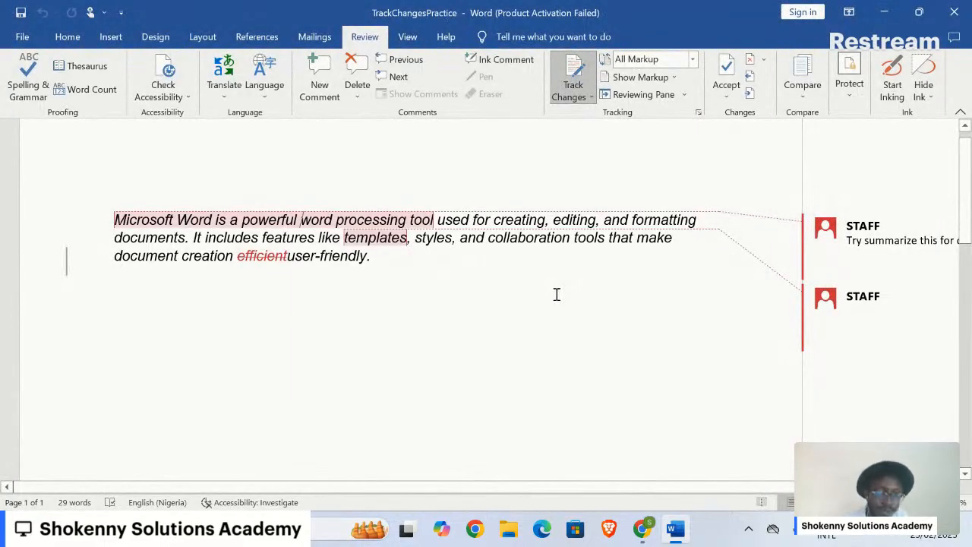
pyautogui.keyDown('ctrl'); pyautogui.scroll(-5, 556, 294); pyautogui.keyUp('ctrl')
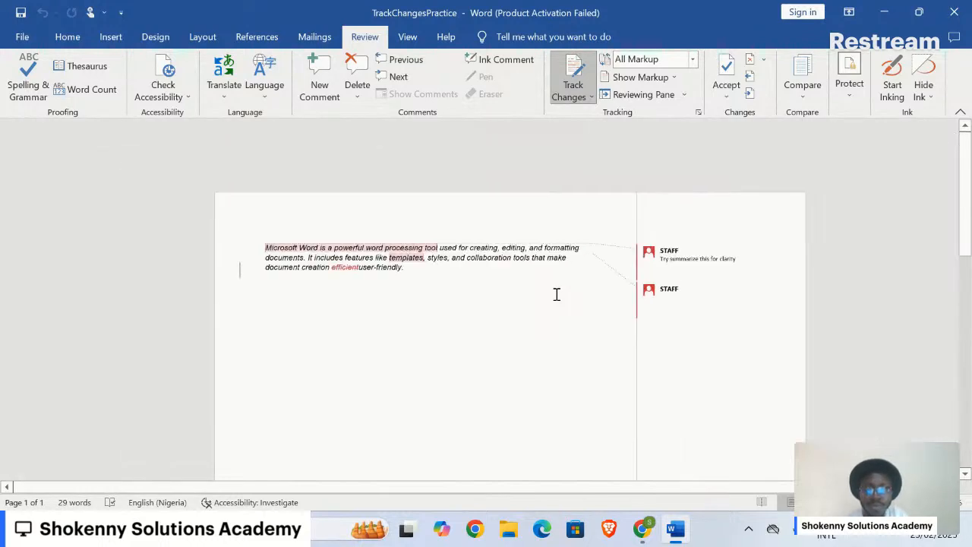
pyautogui.keyDown('ctrl'); pyautogui.scroll(1, 556, 294); pyautogui.keyUp('ctrl')
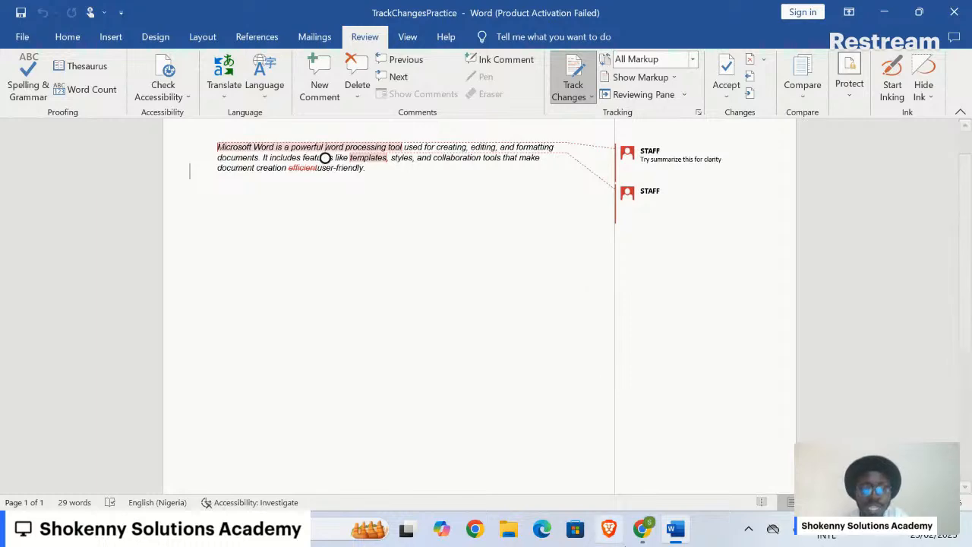
# Select the support-message item in the course notes' Quick Part exercise, then return to Word
pyautogui.moveTo(655, 540)
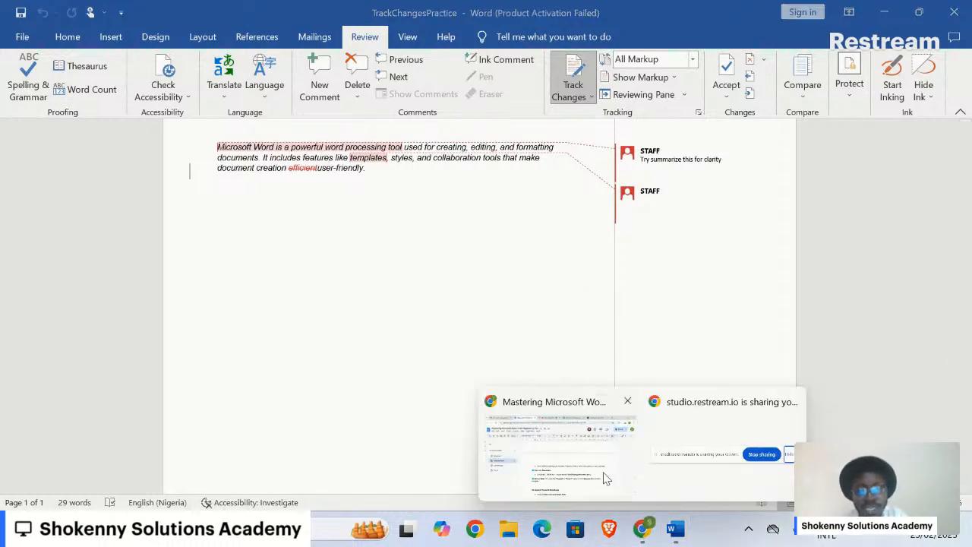
pyautogui.click(605, 474)
pyautogui.scroll(-3, 604, 472)
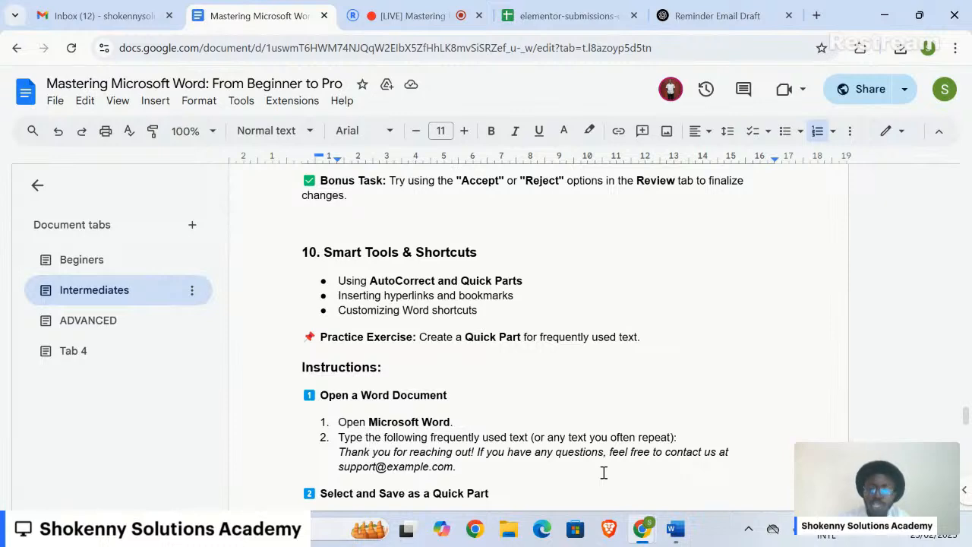
pyautogui.scroll(-3, 603, 472)
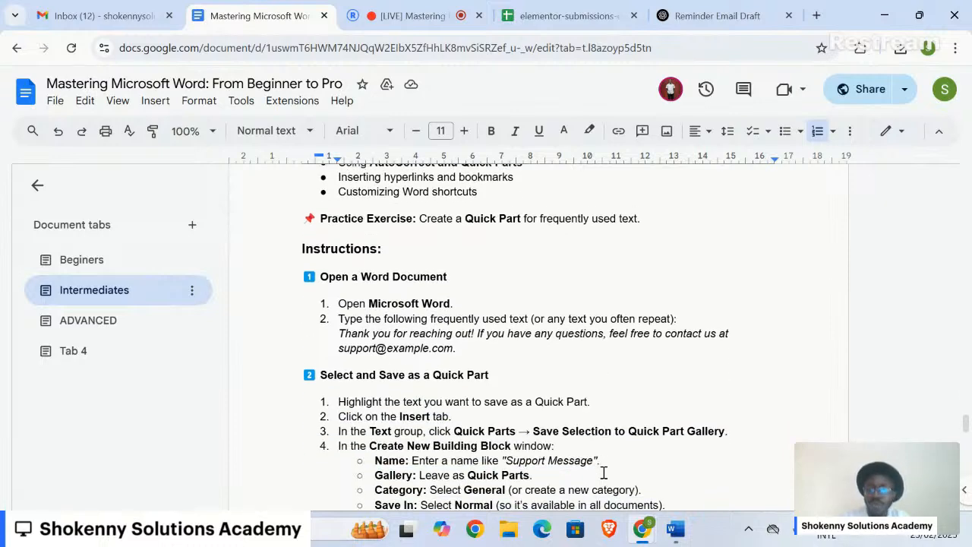
pyautogui.scroll(-5, 489, 443)
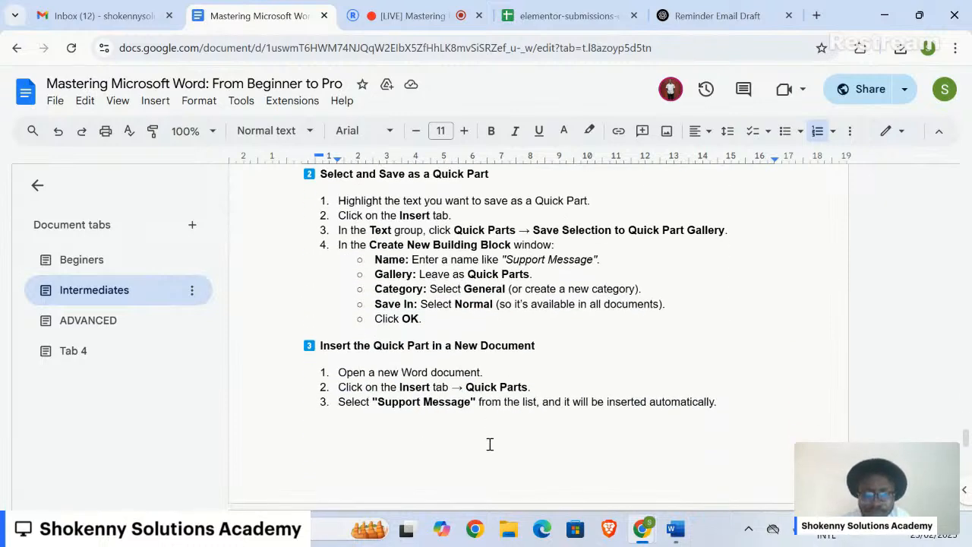
pyautogui.scroll(4, 489, 442)
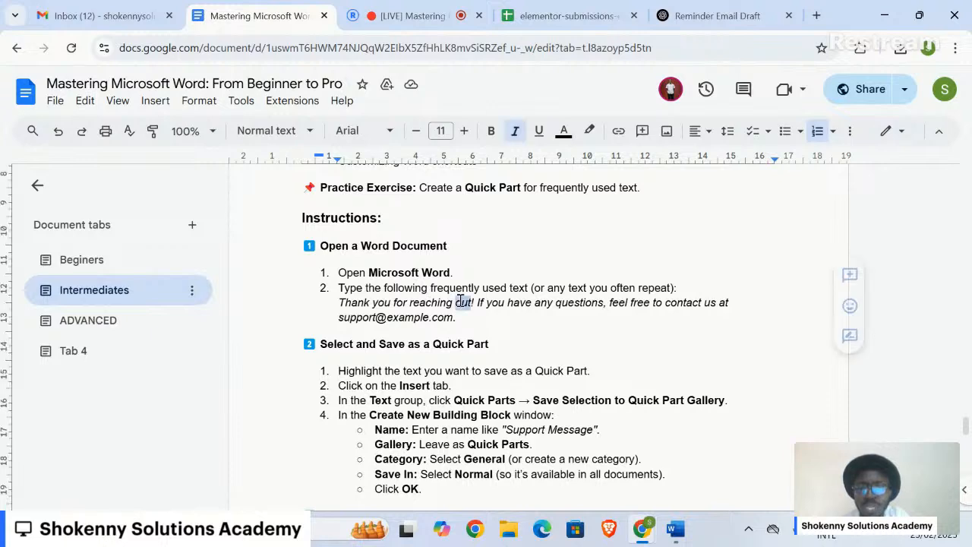
pyautogui.tripleClick(459, 300)
pyautogui.hotkey('ctrl', 'c')
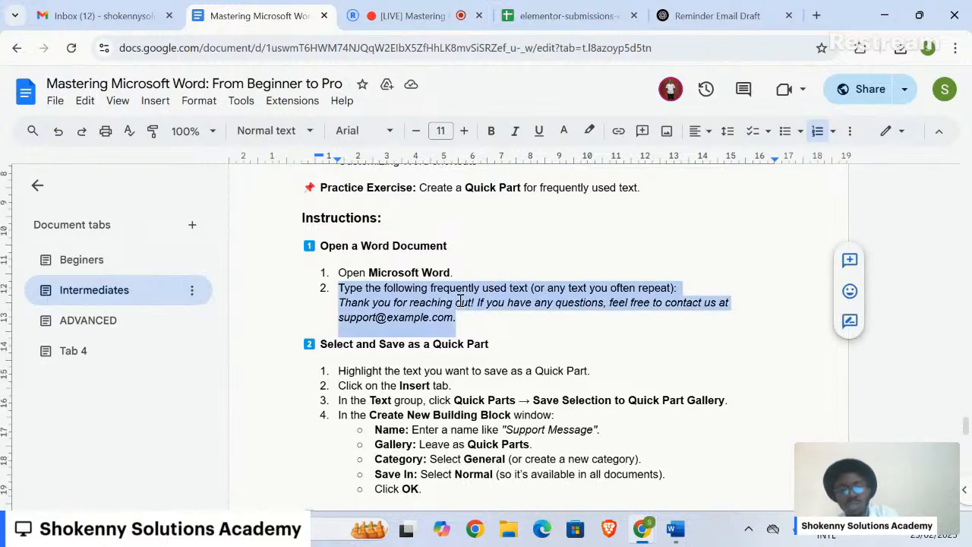
pyautogui.moveTo(676, 529)
pyautogui.click(689, 451)
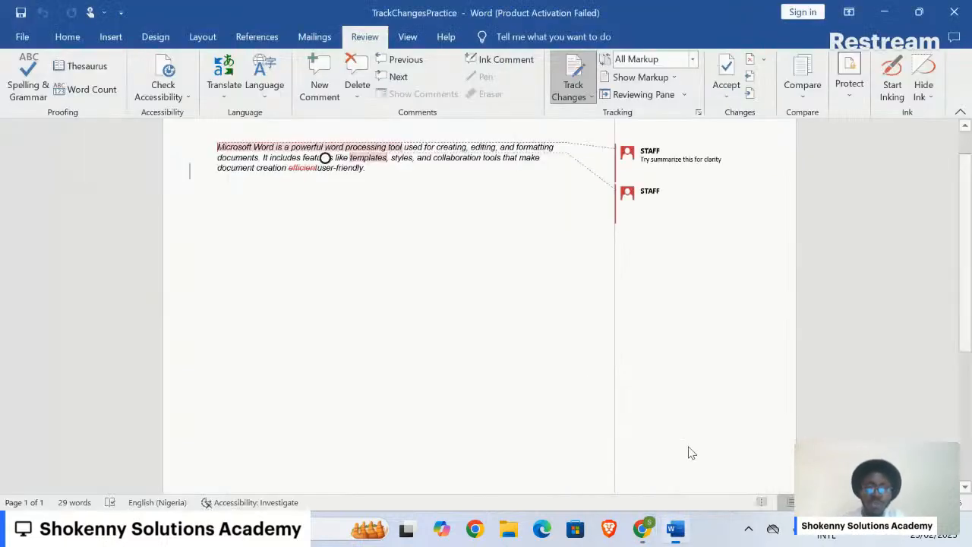
pyautogui.hotkey('ctrl', 'n')
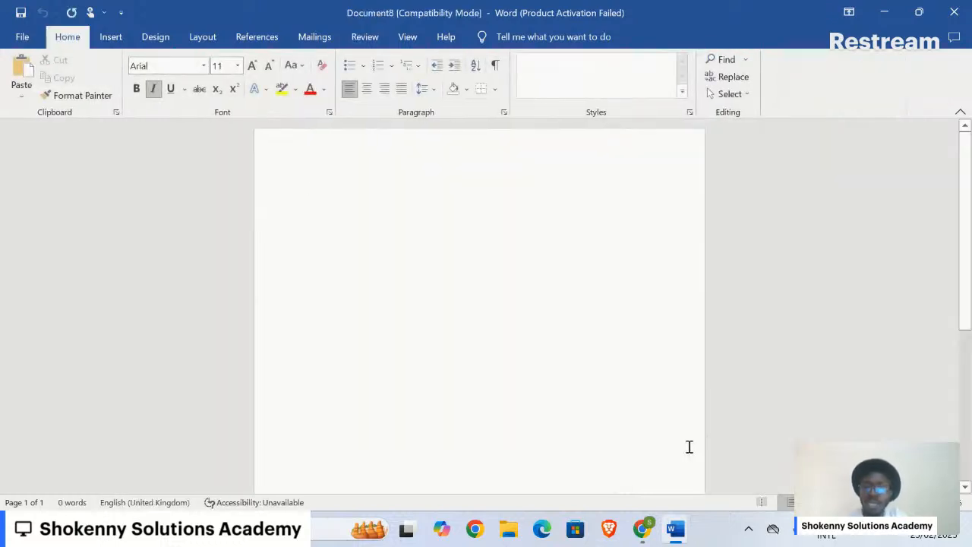
pyautogui.hotkey('ctrl', 'v')
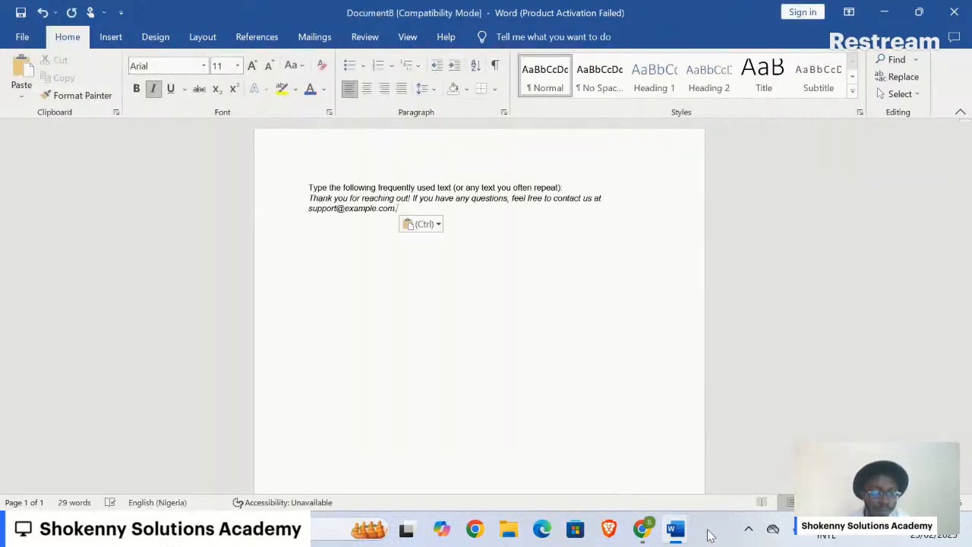
pyautogui.moveTo(639, 538)
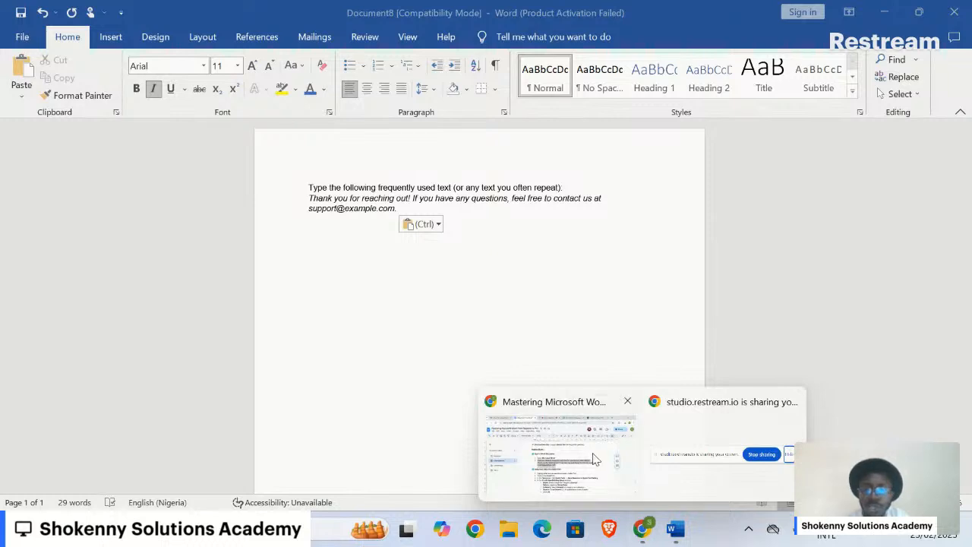
pyautogui.click(590, 445)
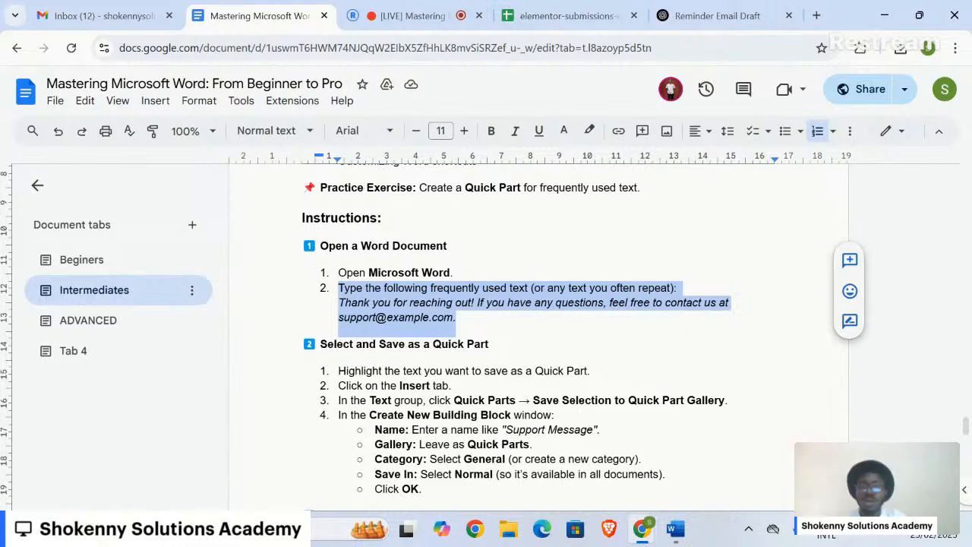
pyautogui.click(671, 538)
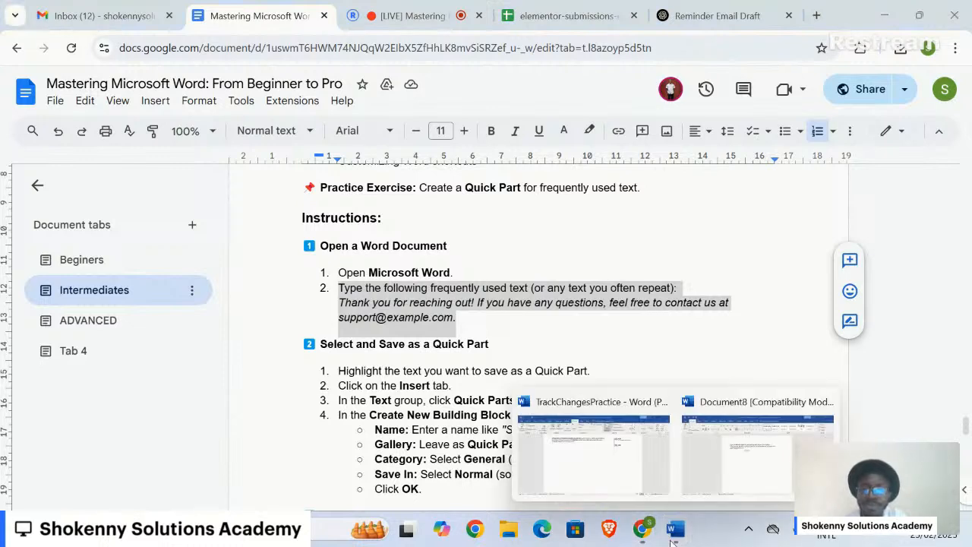
pyautogui.click(622, 454)
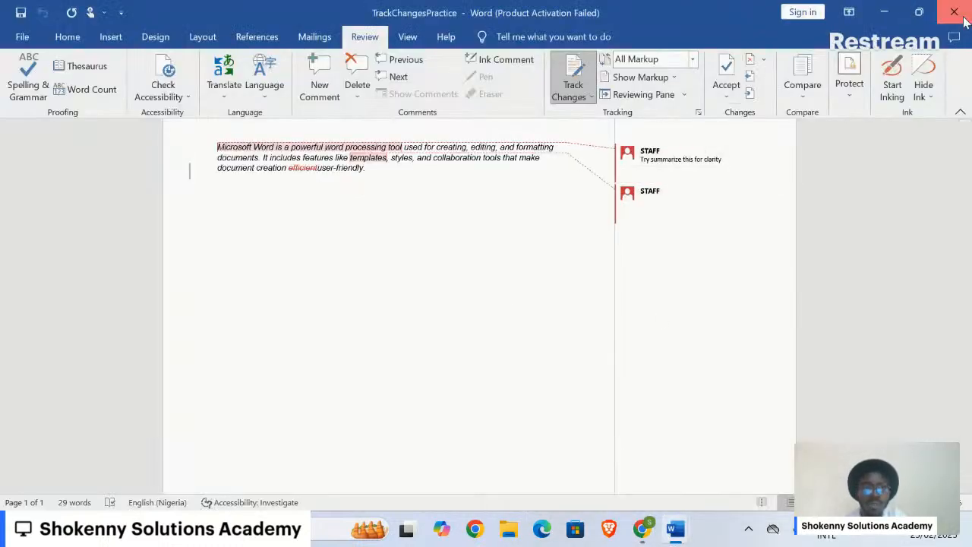
pyautogui.click(884, 12)
pyautogui.click(706, 448)
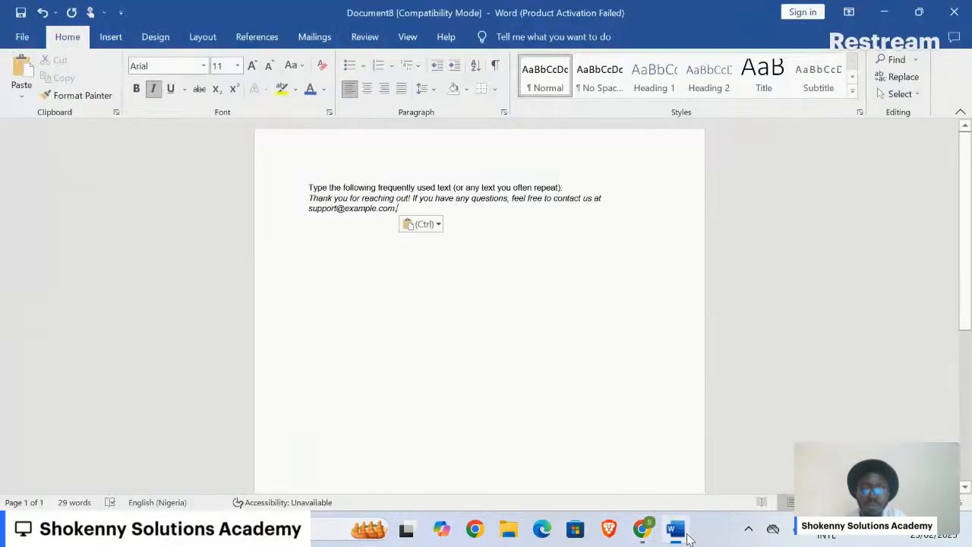
pyautogui.moveTo(407, 213); pyautogui.dragTo(309, 206)
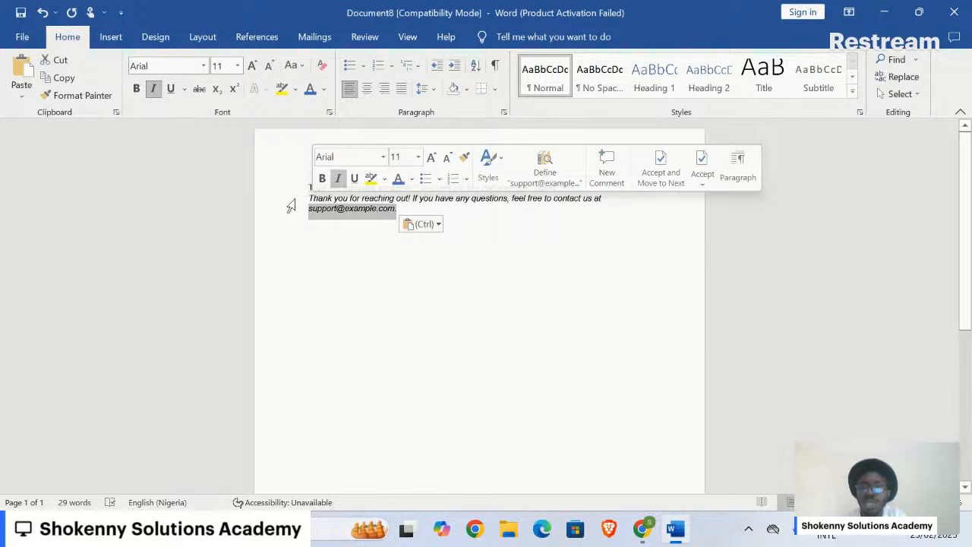
# Select the support message paragraph and start saving it to the Quick Part Gallery
pyautogui.click(289, 200)
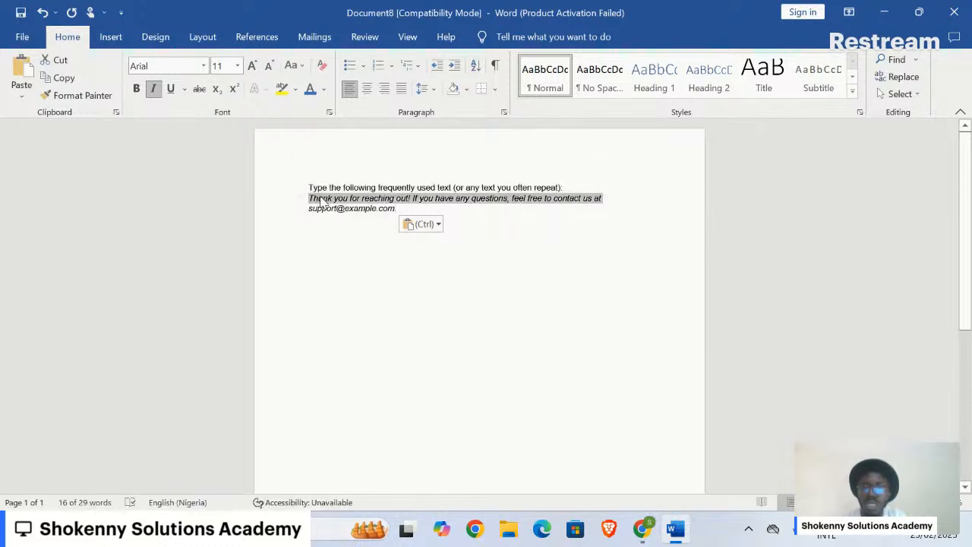
pyautogui.tripleClick(322, 202)
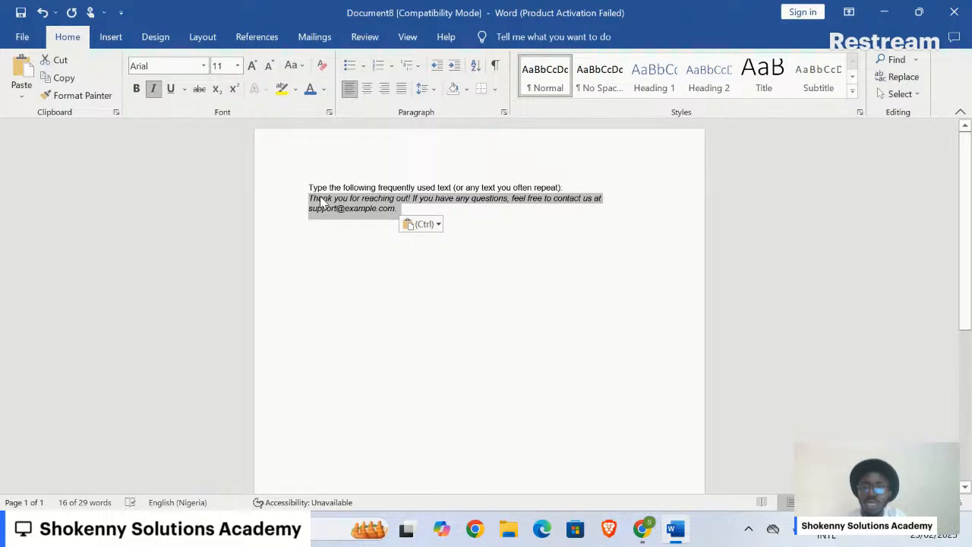
pyautogui.click(114, 42)
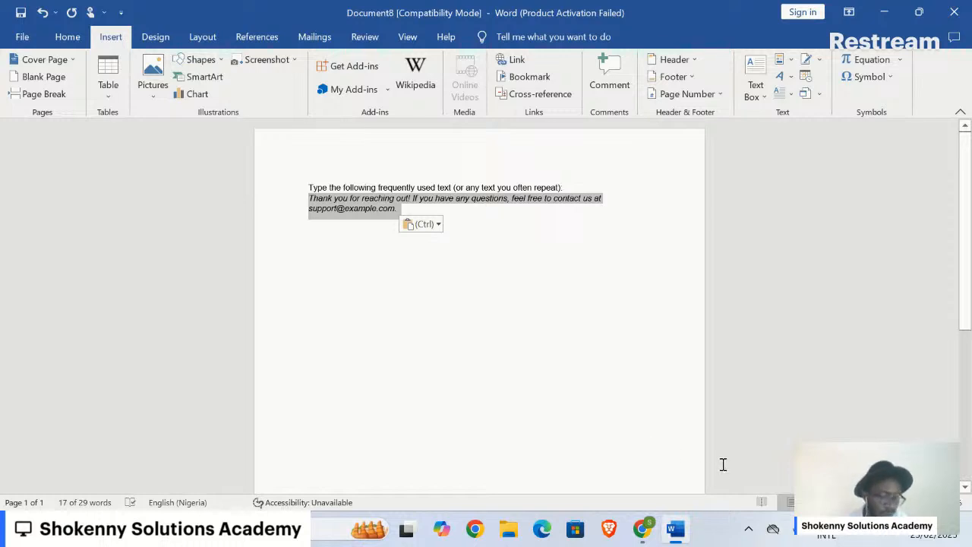
pyautogui.click(676, 532)
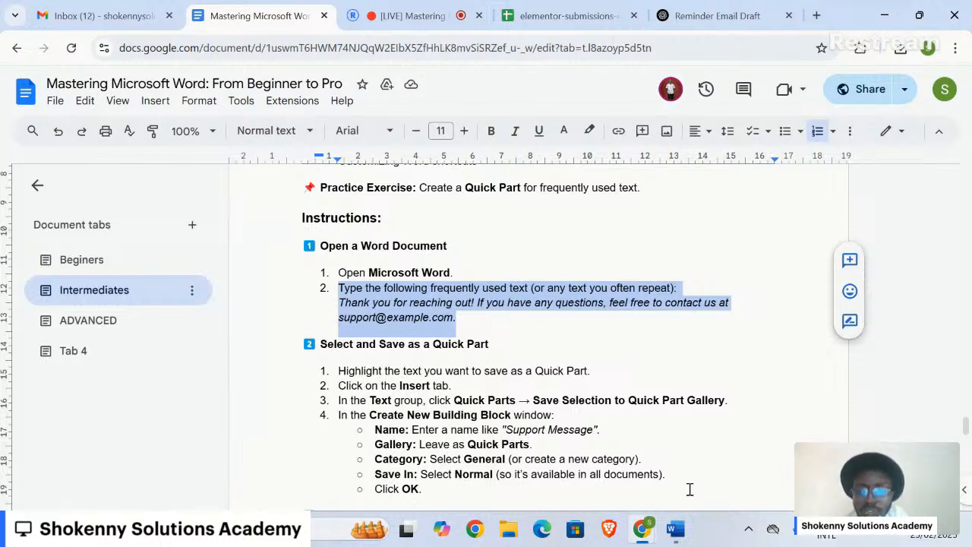
pyautogui.click(676, 531)
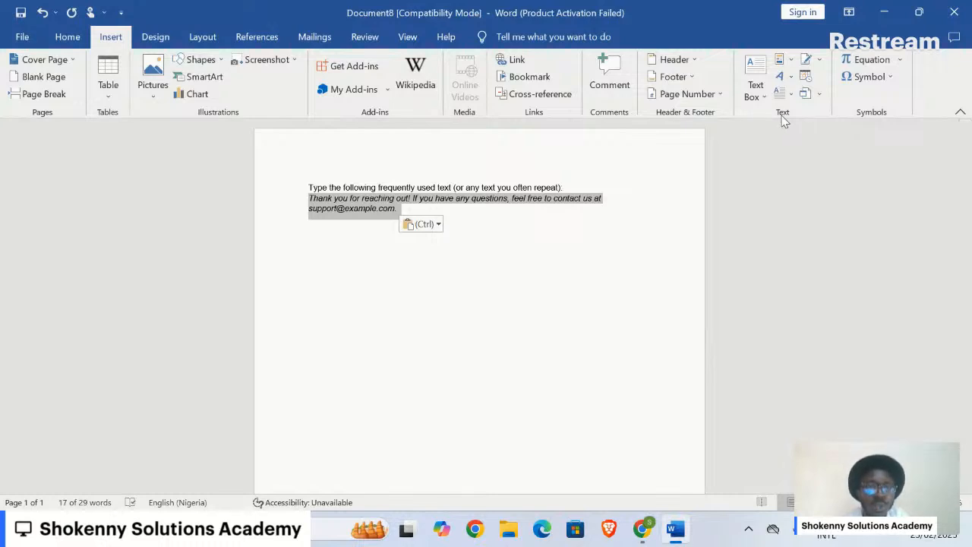
pyautogui.click(787, 60)
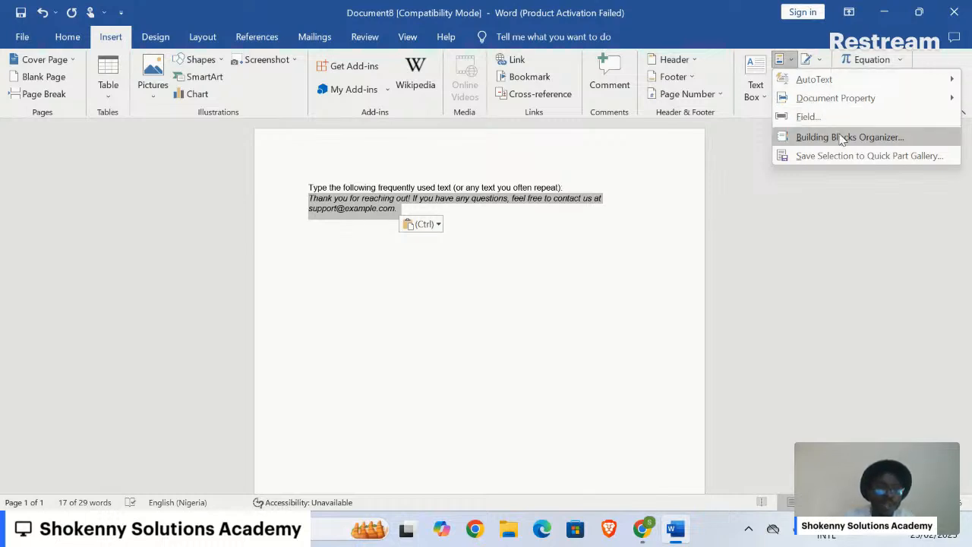
pyautogui.click(858, 155)
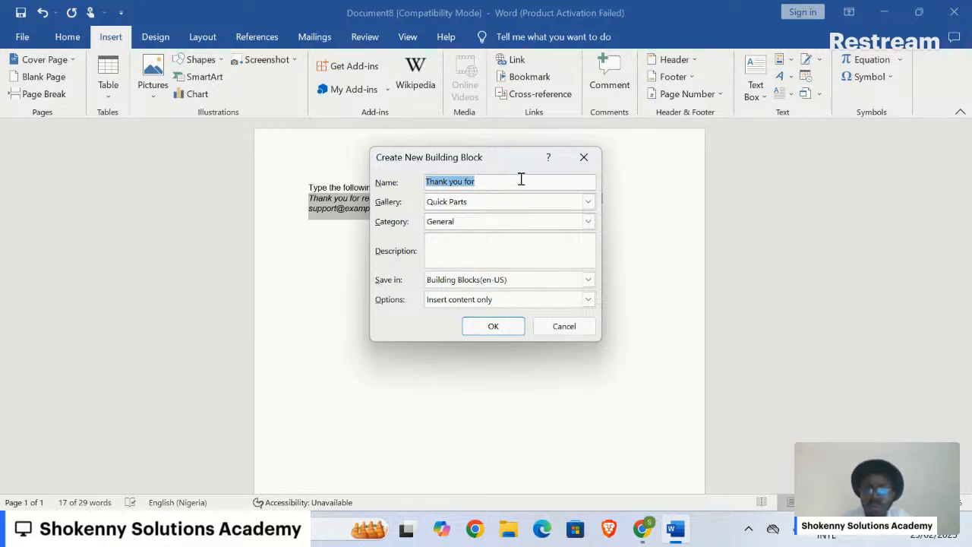
# Store the building block in Normal, keeping Quick Parts as its gallery
pyautogui.click(588, 281)
pyautogui.click(588, 281)
pyautogui.click(588, 281)
pyautogui.click(571, 295)
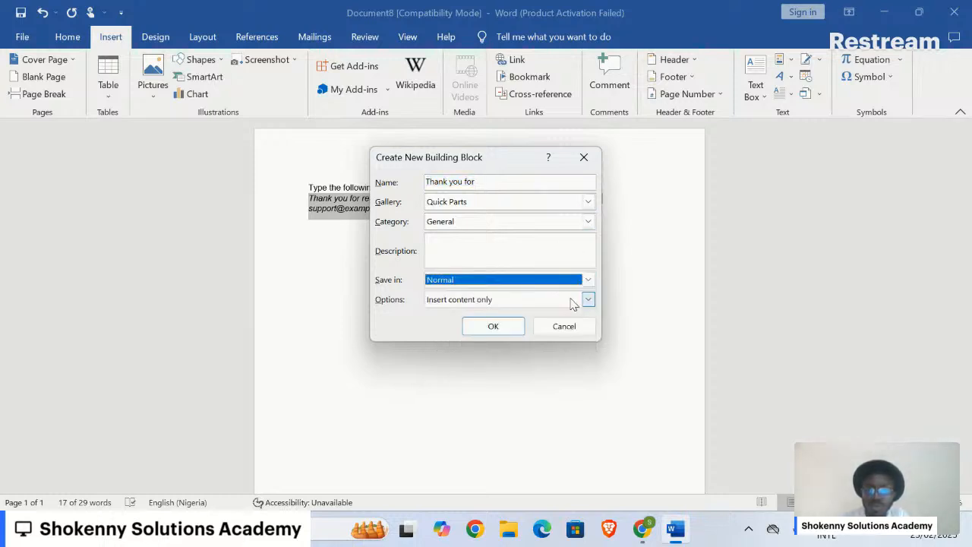
pyautogui.click(588, 300)
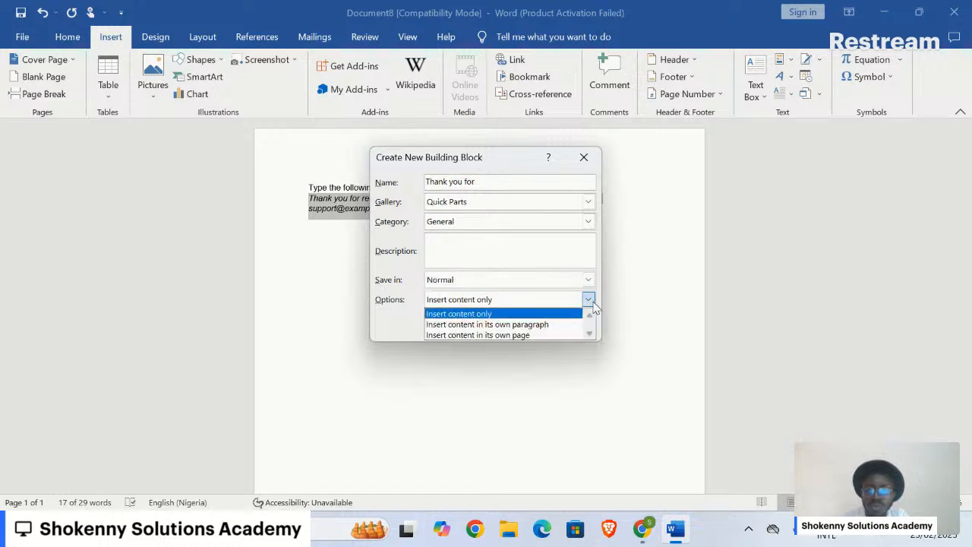
pyautogui.click(591, 302)
pyautogui.click(592, 302)
pyautogui.click(590, 301)
pyautogui.click(588, 222)
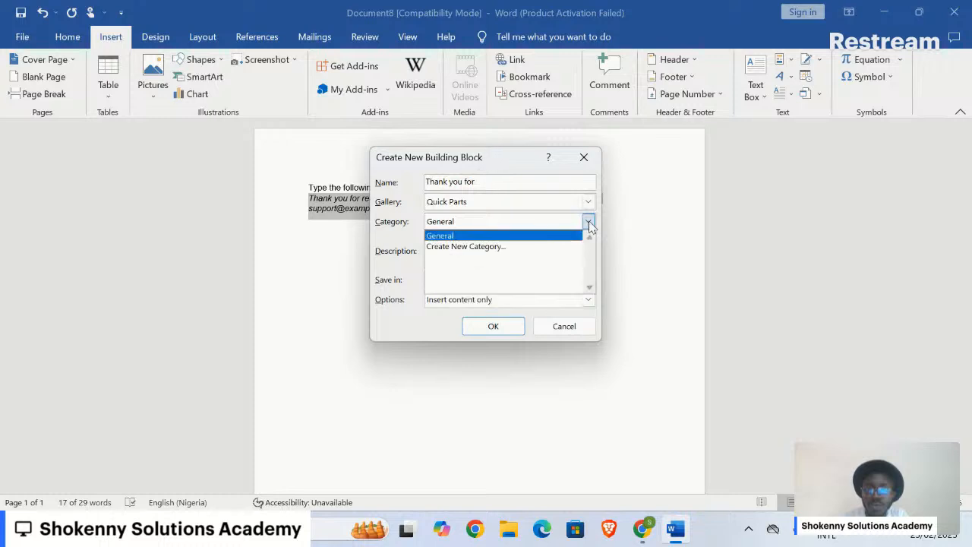
pyautogui.click(589, 223)
pyautogui.click(589, 202)
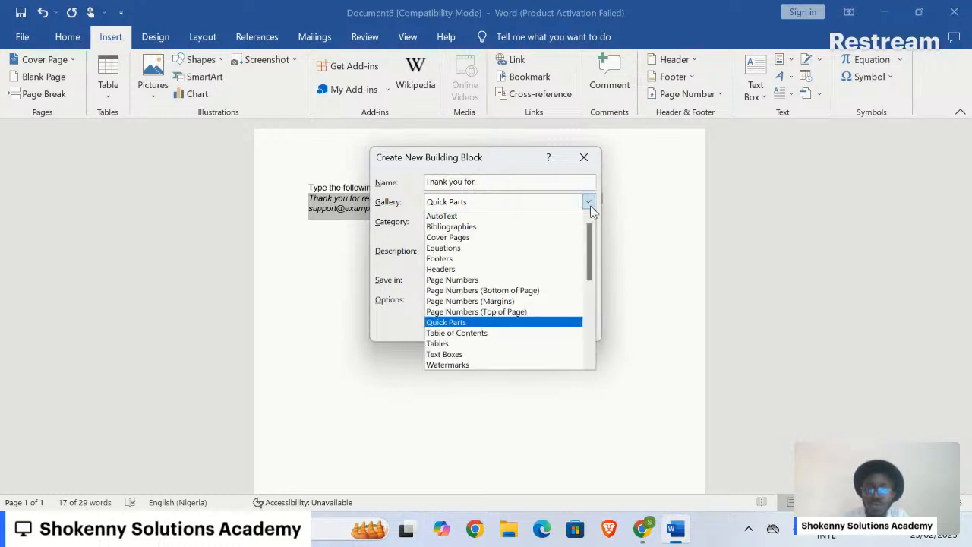
pyautogui.click(590, 205)
# Name the building block 'Support Message' and save it
pyautogui.click(582, 181)
pyautogui.hotkey('ctrl', 'a')
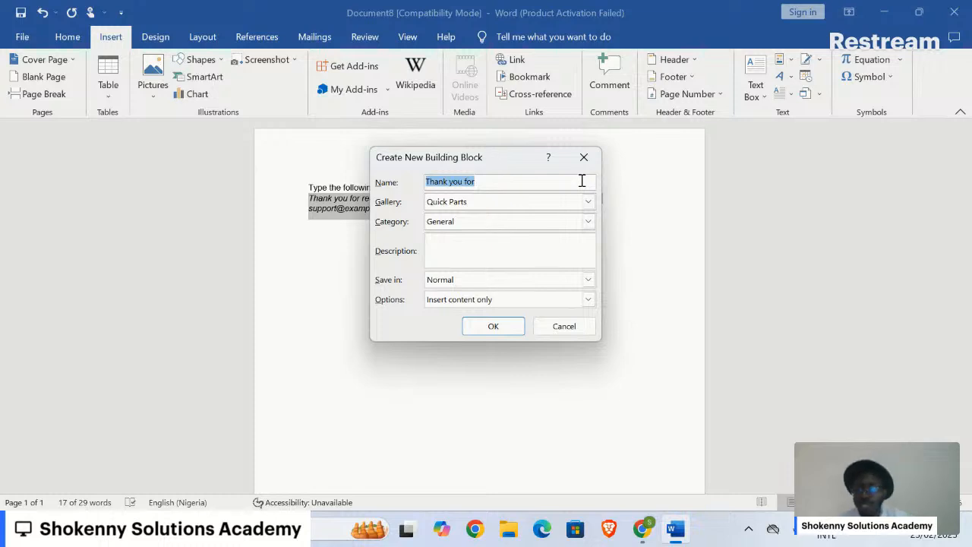
pyautogui.write('Support')
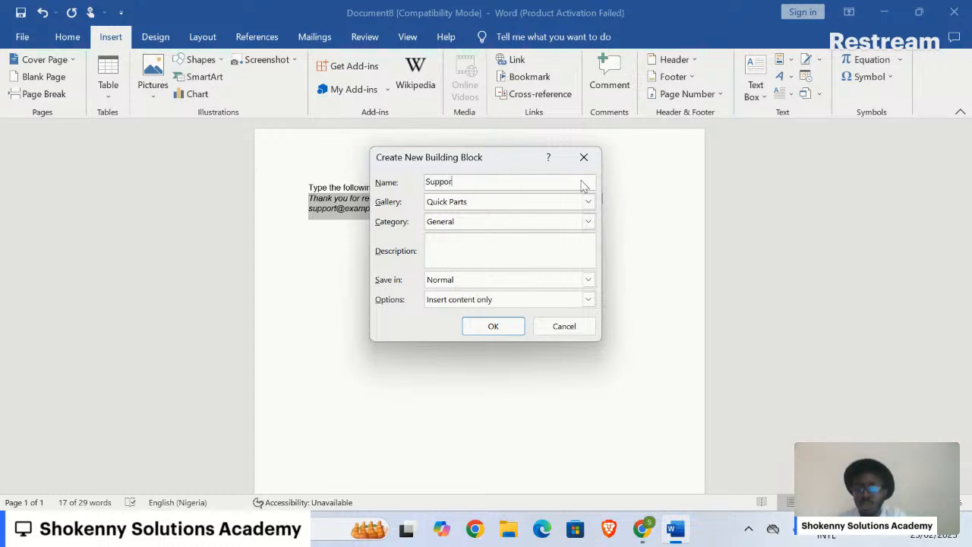
pyautogui.write(' Message')
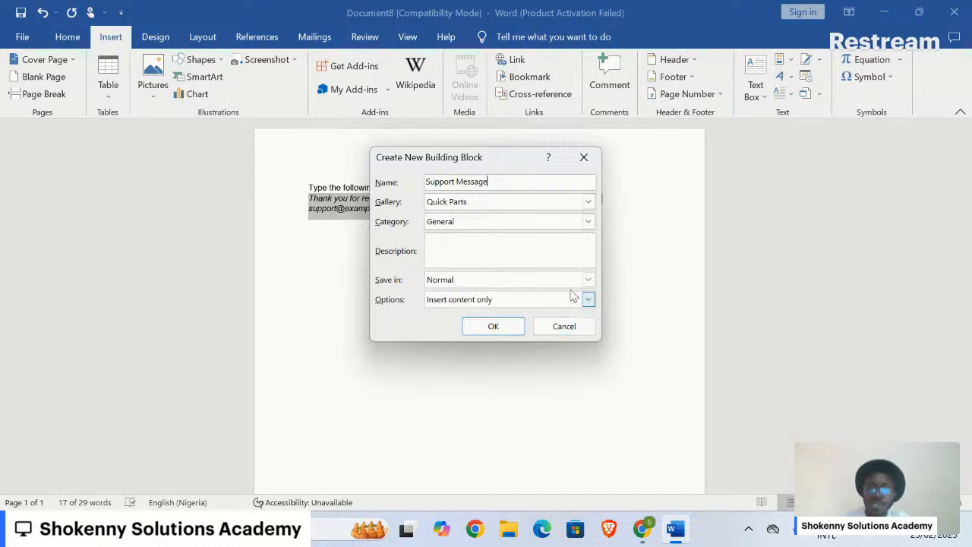
pyautogui.click(516, 328)
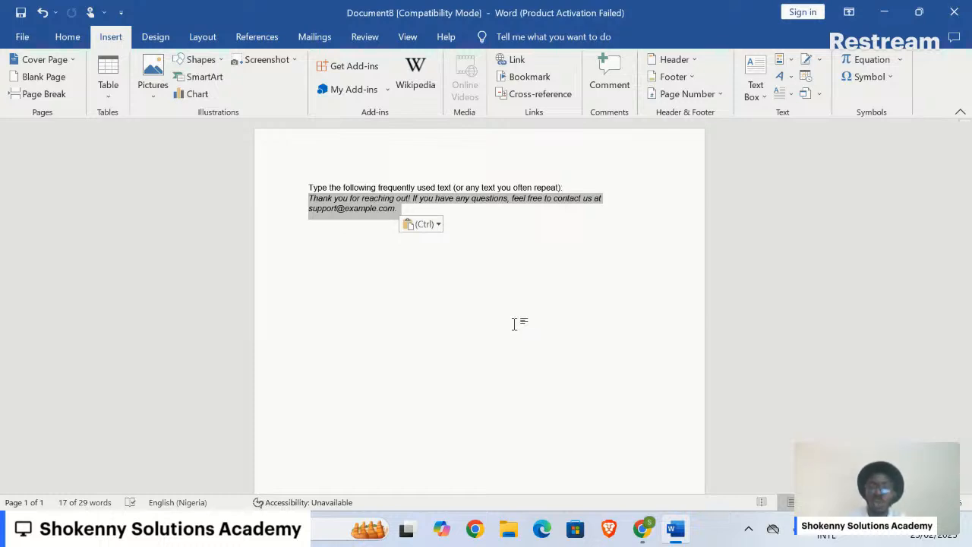
# Dismiss the paste options and create a new blank document
pyautogui.press('ctrl')
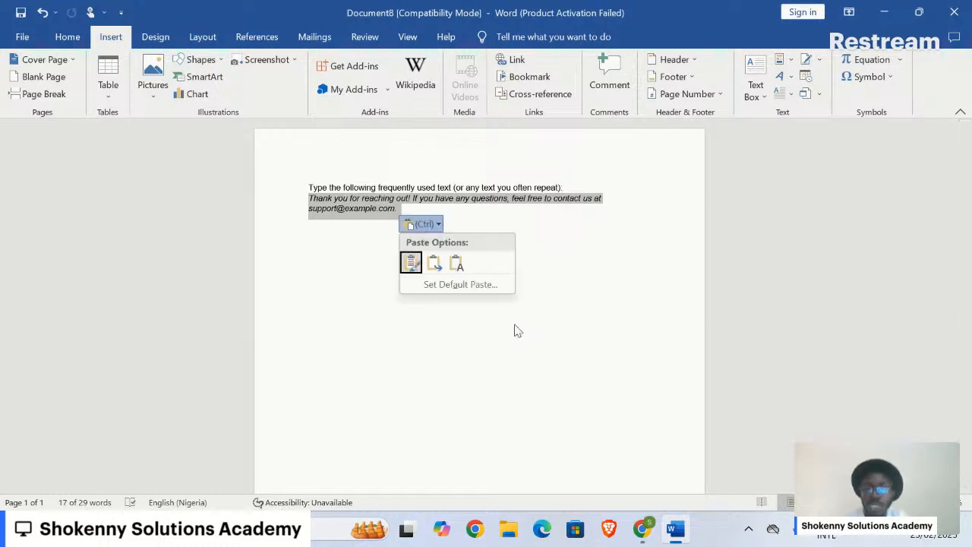
pyautogui.press('Escape')
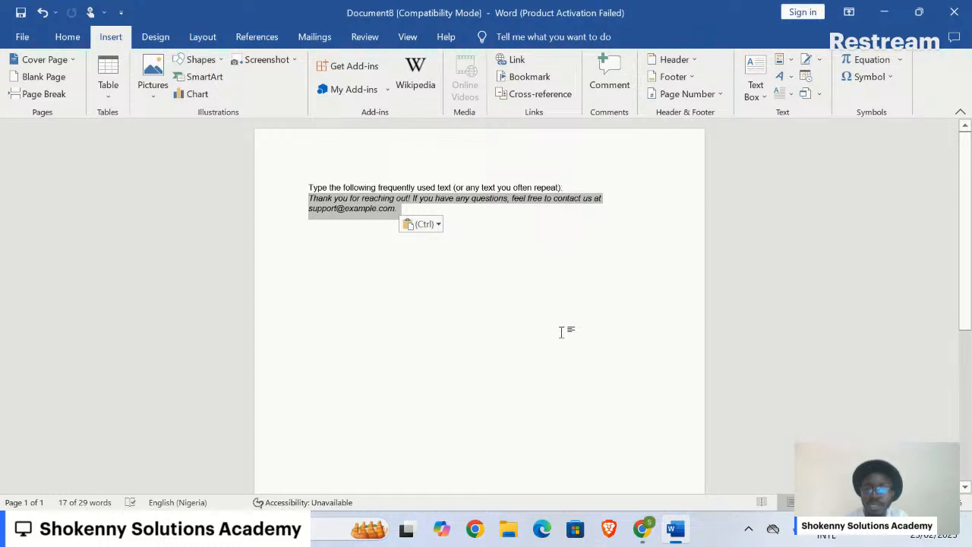
pyautogui.hotkey('ctrl', 'n')
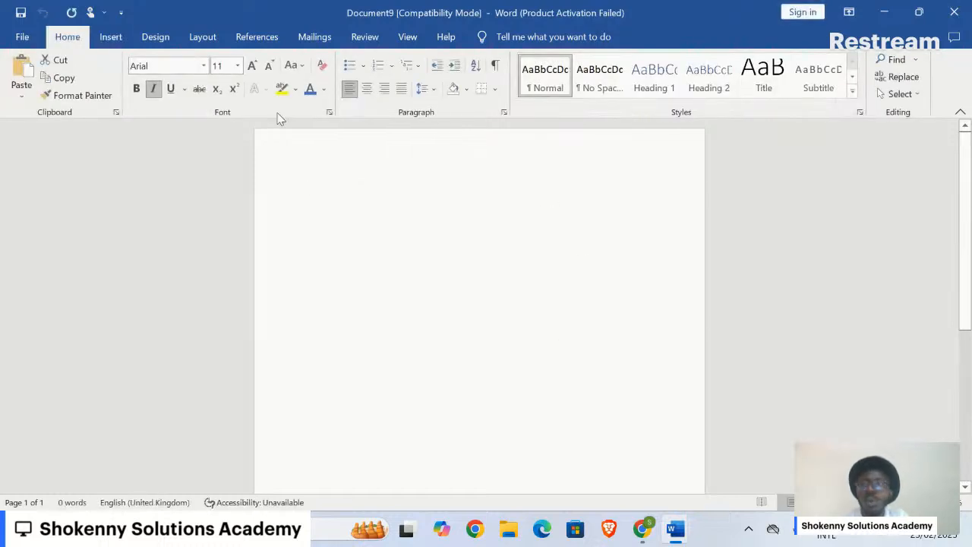
# Insert the Support Message Quick Part into the new document and dismiss the antivirus popup
pyautogui.click(121, 44)
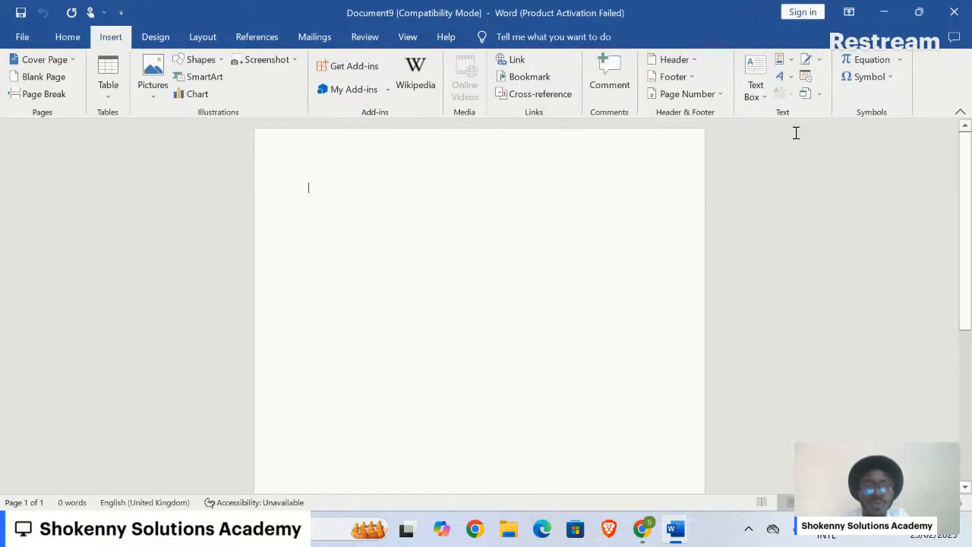
pyautogui.click(782, 59)
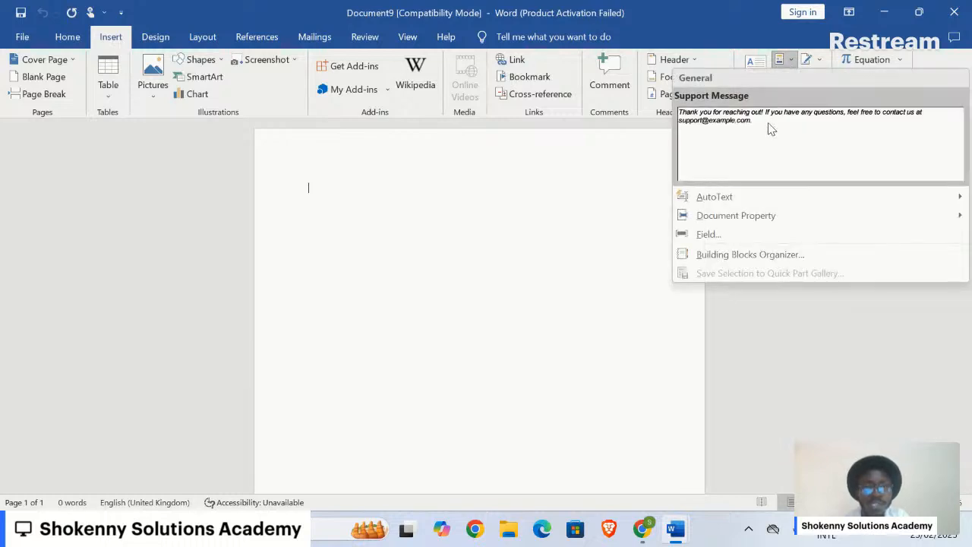
pyautogui.click(767, 125)
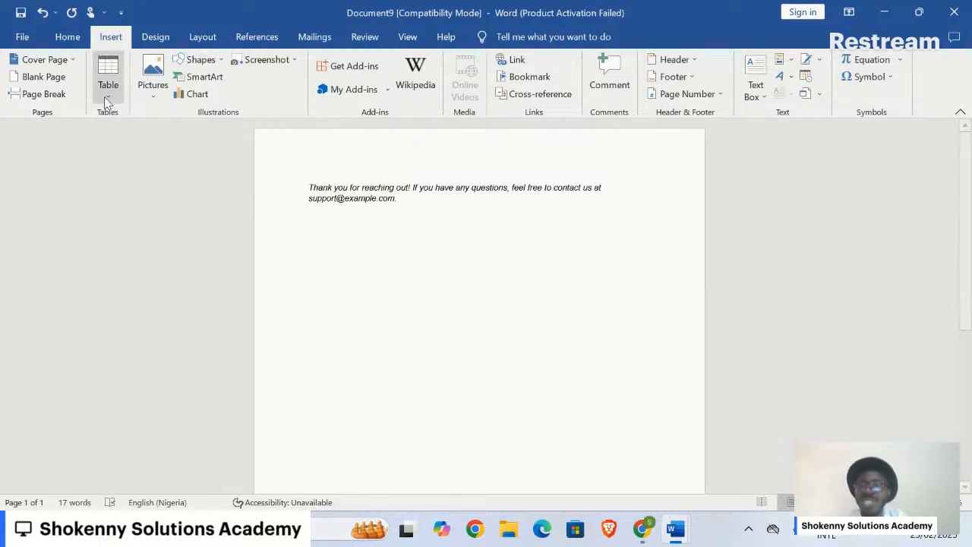
pyautogui.click(779, 57)
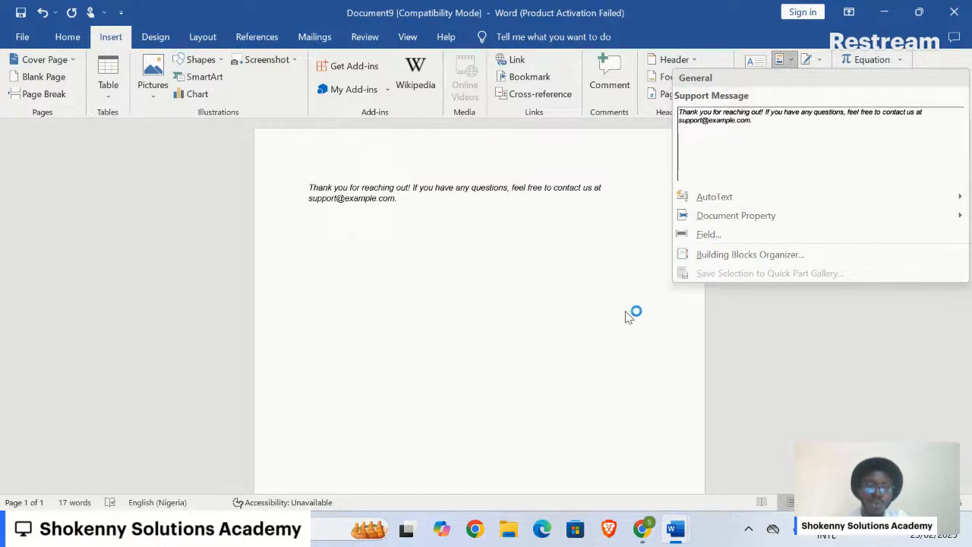
pyautogui.click(585, 305)
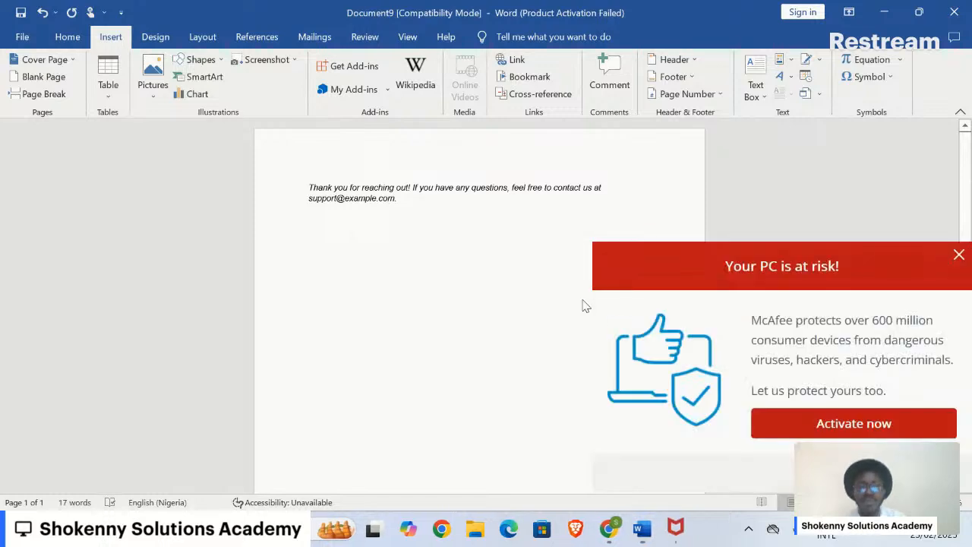
pyautogui.click(959, 256)
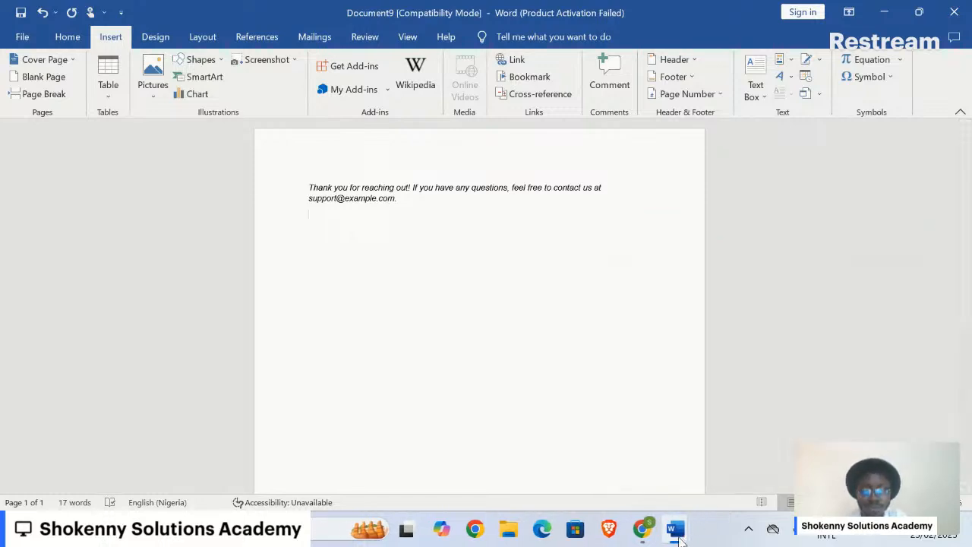
# Review the Quick Parts steps in the course notes, then bring Document8 back to front
pyautogui.moveTo(640, 541)
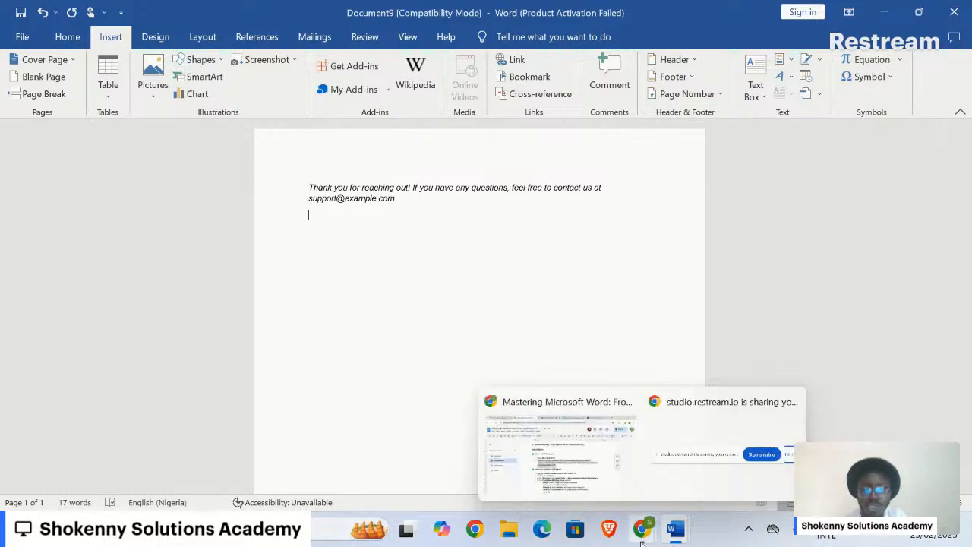
pyautogui.click(577, 470)
pyautogui.scroll(5, 612, 315)
pyautogui.scroll(-15, 613, 312)
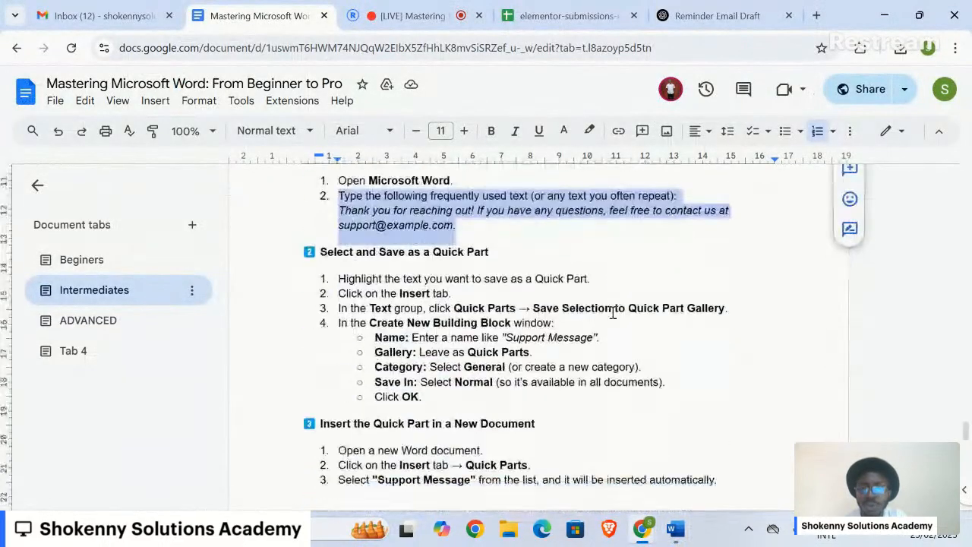
pyautogui.scroll(5, 612, 312)
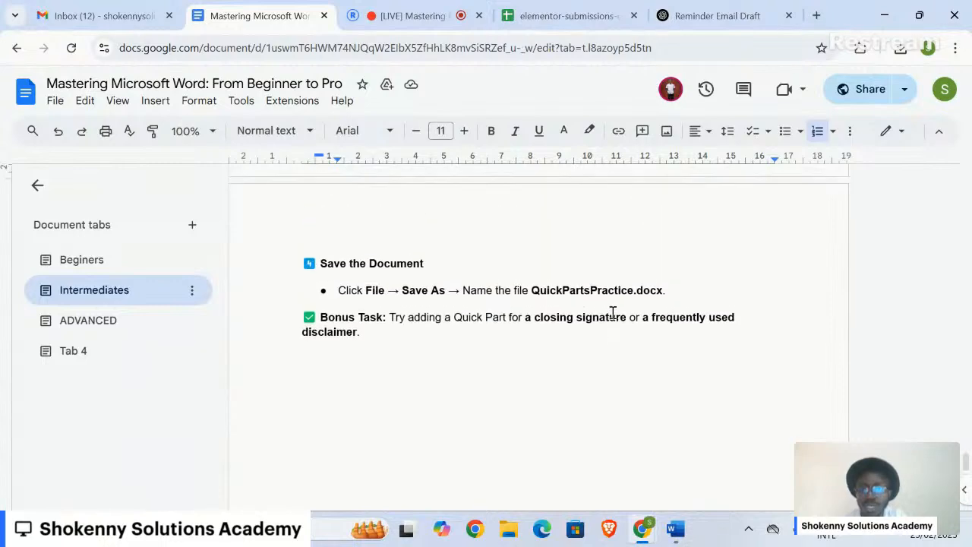
pyautogui.scroll(8, 613, 312)
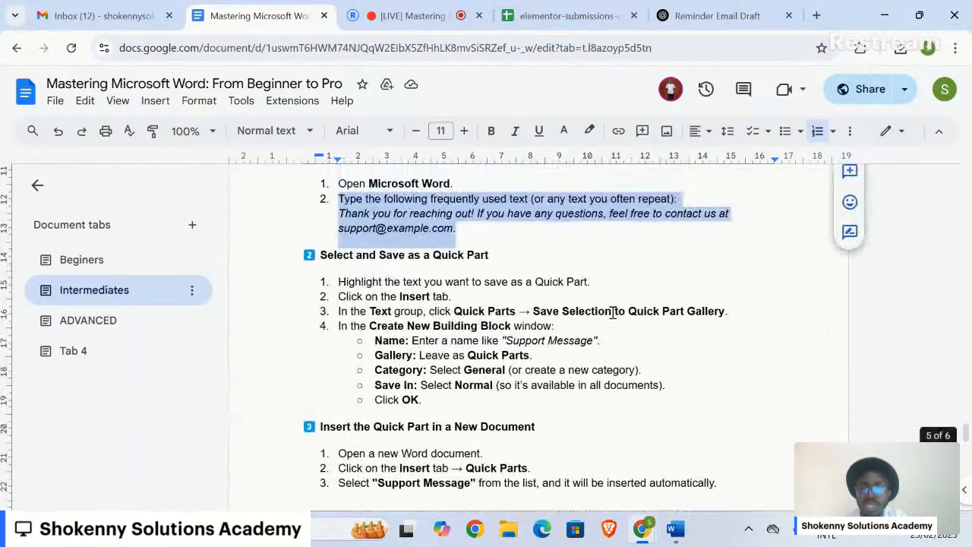
pyautogui.scroll(2, 613, 312)
pyautogui.scroll(-4, 613, 312)
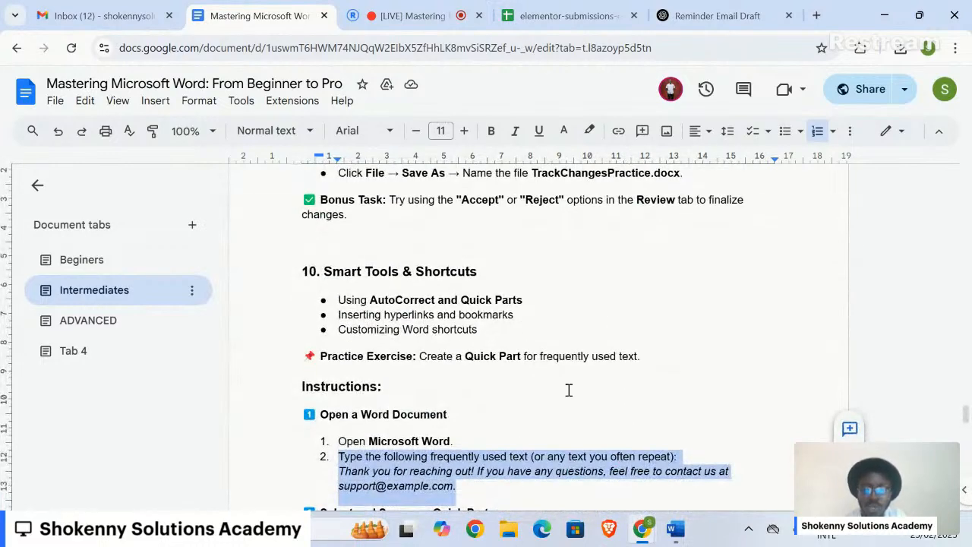
pyautogui.moveTo(674, 537)
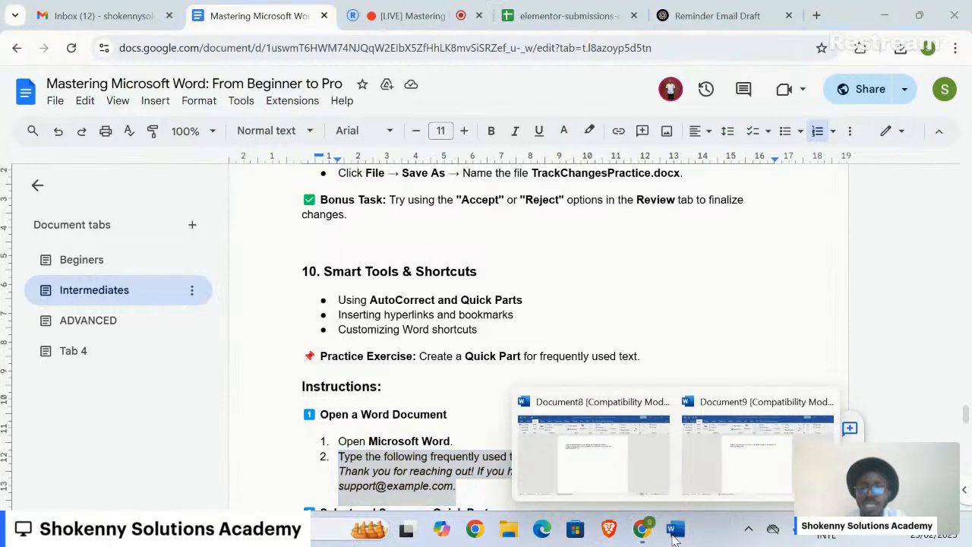
pyautogui.click(617, 486)
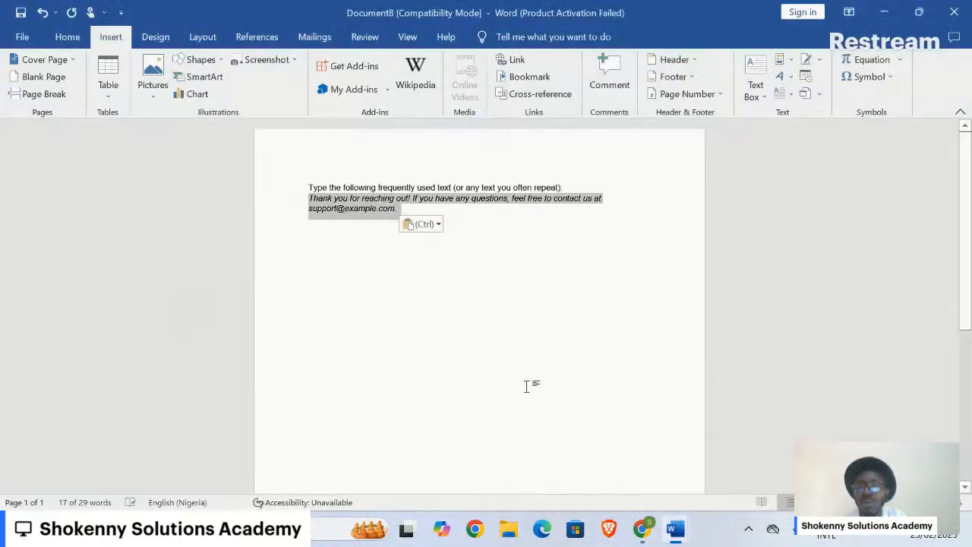
# Select the support e-mail address and open the Insert Hyperlink dialog for it
pyautogui.doubleClick(335, 214)
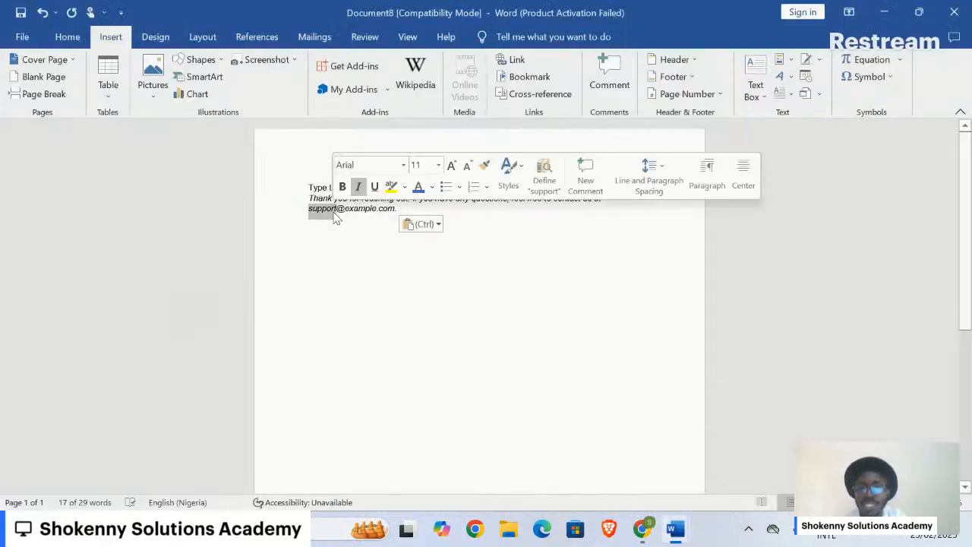
pyautogui.hotkey('shift', 'Right')
pyautogui.hotkey('shift', 'Right')
pyautogui.hotkey('shift', 'Right')
pyautogui.hotkey('shift', 'Right')
pyautogui.hotkey('shift', 'Right')
pyautogui.hotkey('shift', 'Right')
pyautogui.hotkey('shift', 'Right')
pyautogui.hotkey('shift', 'Right')
pyautogui.hotkey('shift', 'Right')
pyautogui.hotkey('shift', 'Right')
pyautogui.hotkey('shift', 'Right')
pyautogui.hotkey('shift', 'Right')
pyautogui.hotkey('shift', 'Right')
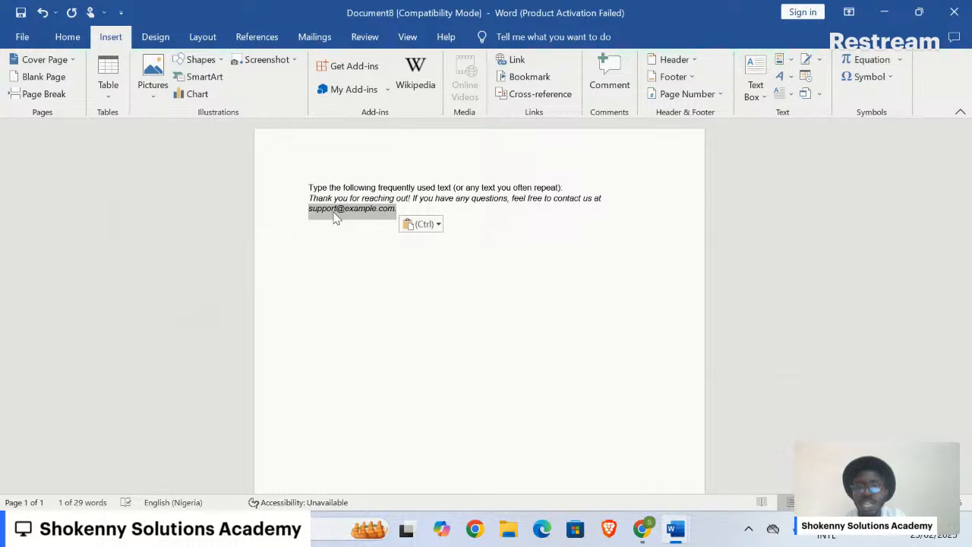
pyautogui.click(521, 65)
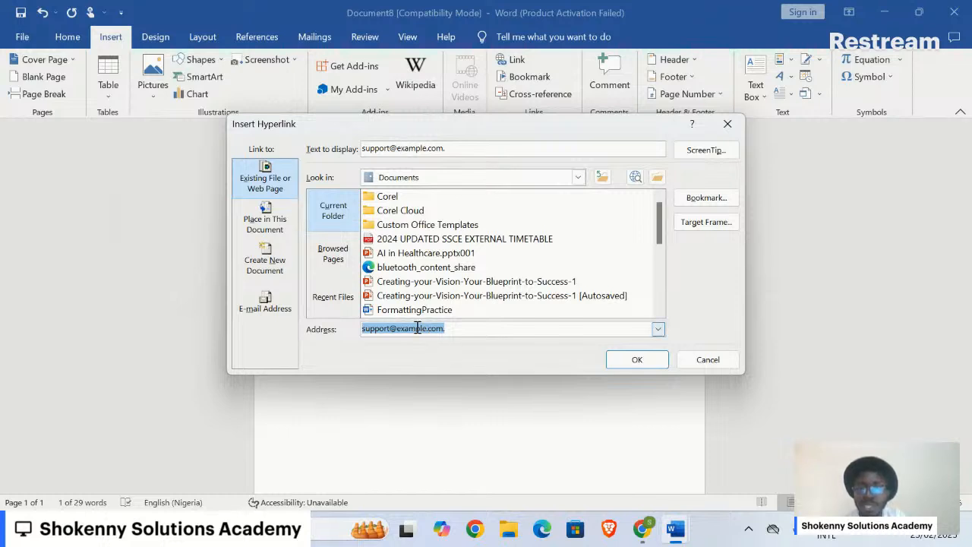
# Link the support address with a mailto: prefix, removing stray characters and the trailing period
pyautogui.click(363, 332)
pyautogui.write('hh')
pyautogui.press('BackSpace')
pyautogui.press('BackSpace')
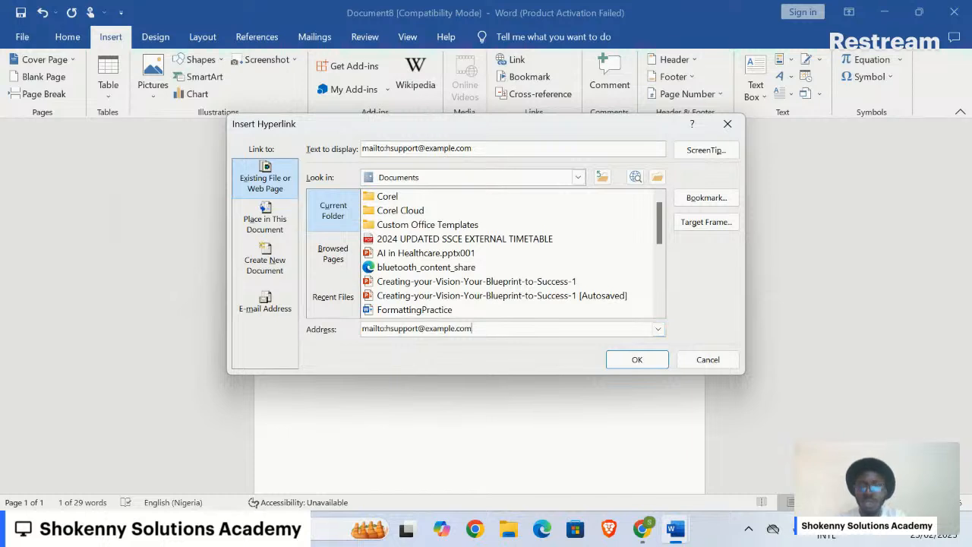
pyautogui.click(390, 329)
pyautogui.press('BackSpace')
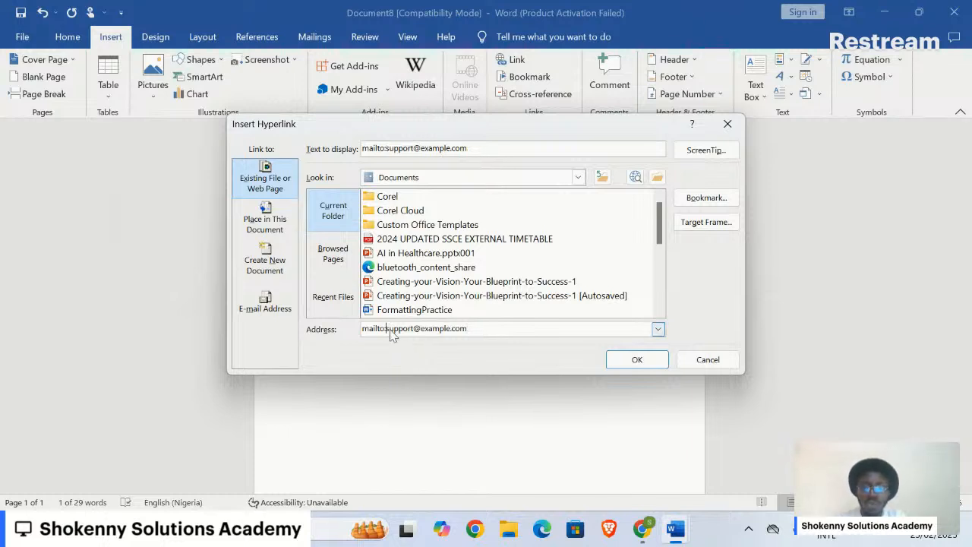
pyautogui.click(624, 360)
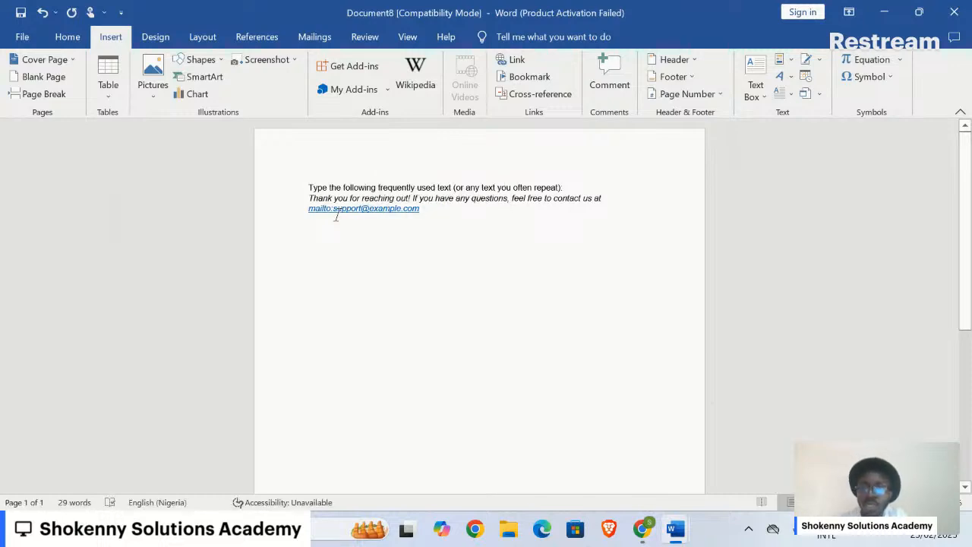
pyautogui.click(514, 61)
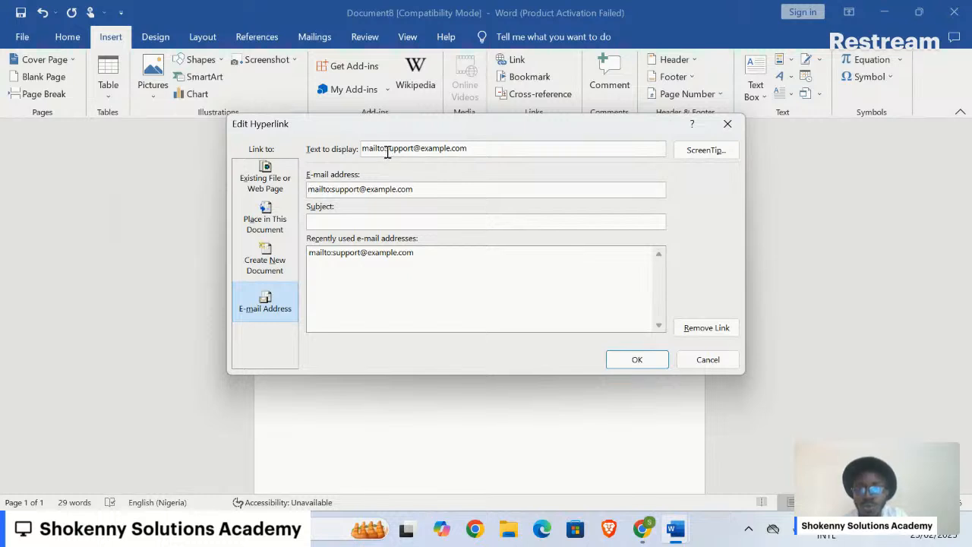
# Edit the hyperlink so it displays the plain support address, removing the duplicated 'mailto:' from the e-mail address
pyautogui.click(388, 149)
pyautogui.press('BackSpace')
pyautogui.press('BackSpace')
pyautogui.press('BackSpace')
pyautogui.press('BackSpace')
pyautogui.press('BackSpace')
pyautogui.press('BackSpace')
pyautogui.press('BackSpace')
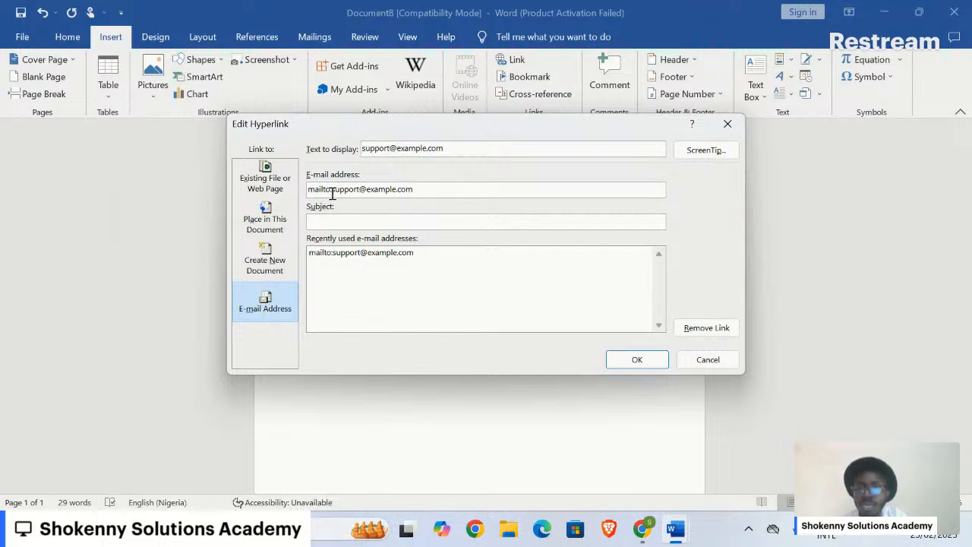
pyautogui.click(332, 190)
pyautogui.press('BackSpace')
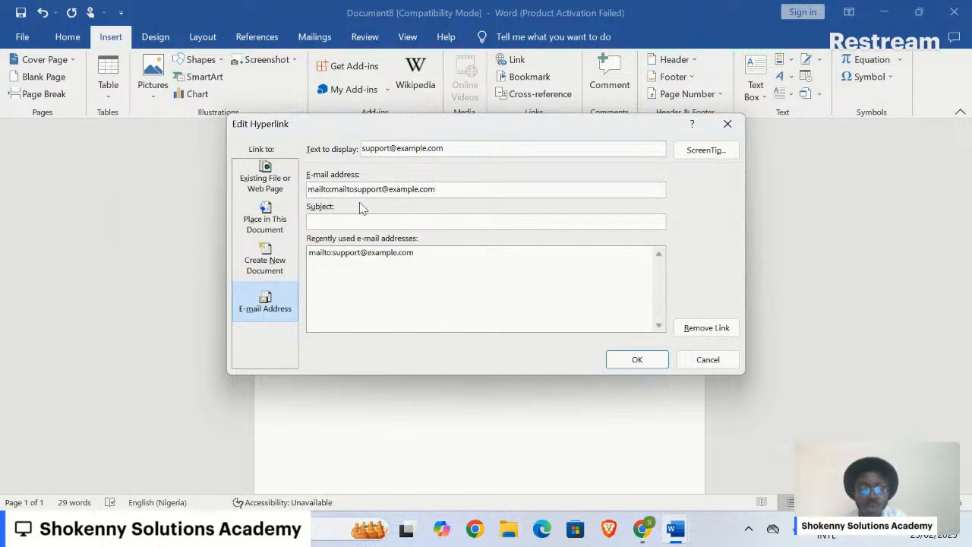
pyautogui.press('Delete')
pyautogui.press('Delete')
pyautogui.press('Delete')
pyautogui.press('Delete')
pyautogui.press('Delete')
pyautogui.press('Delete')
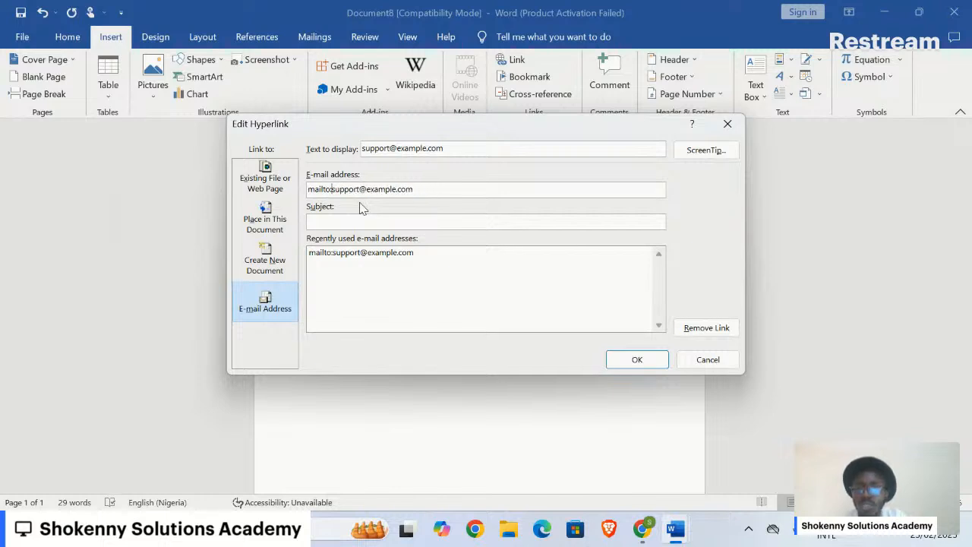
pyautogui.click(637, 359)
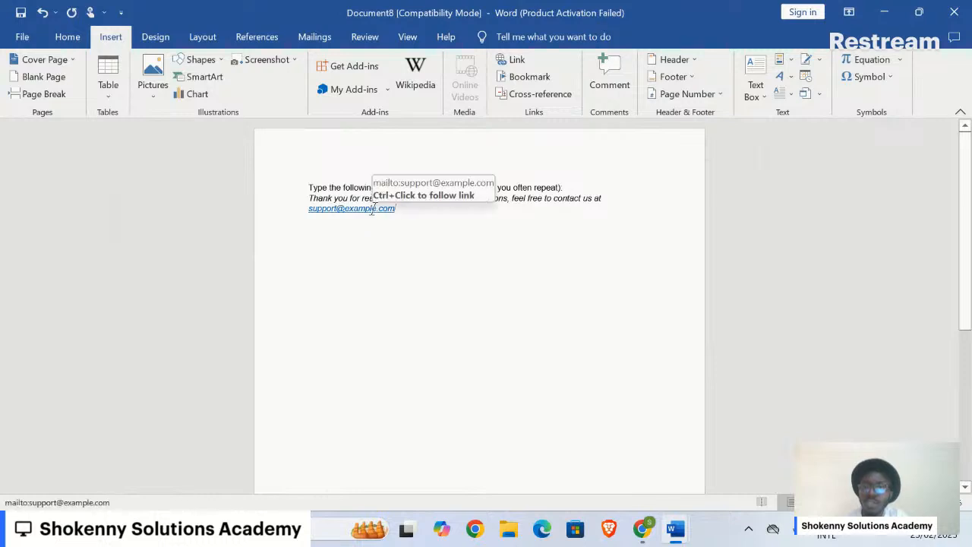
# Test the support link with Ctrl+Click, then select all the text and open the Bookmark dialog
pyautogui.keyDown('ctrl'); pyautogui.click(370, 211); pyautogui.keyUp('ctrl')
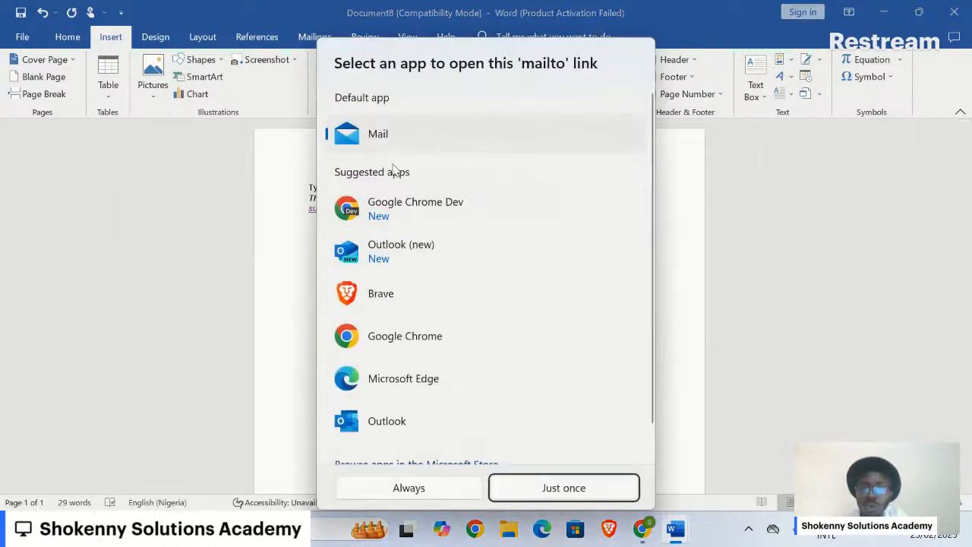
pyautogui.click(716, 366)
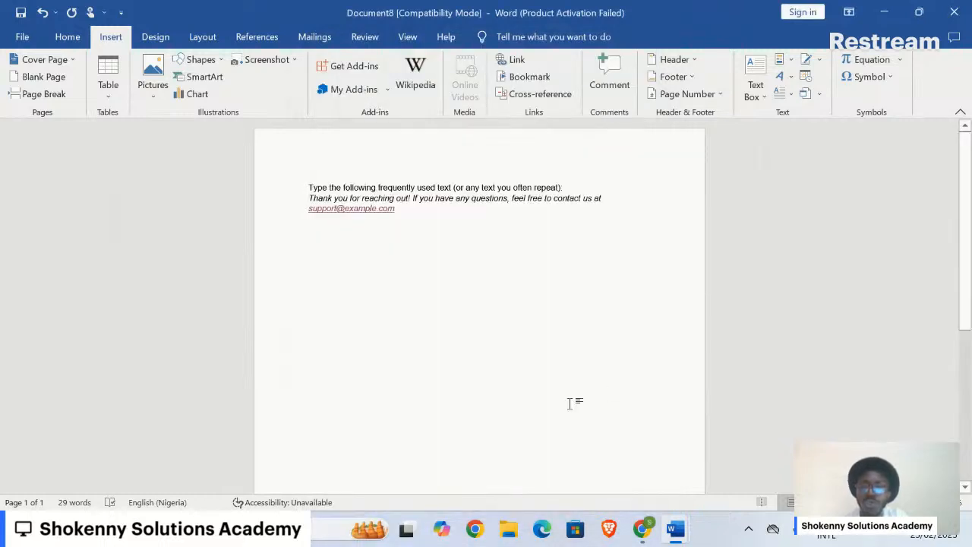
pyautogui.moveTo(674, 535)
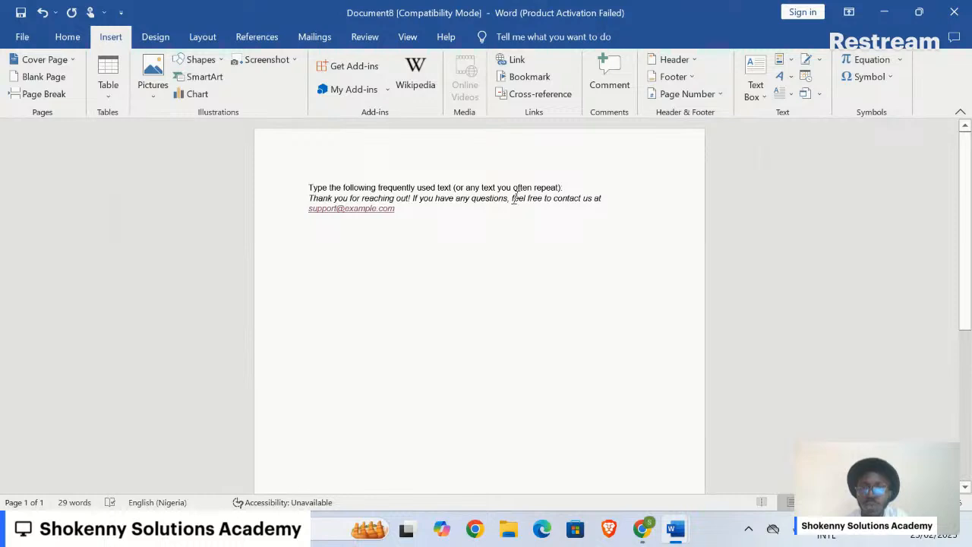
pyautogui.hotkey('ctrl', 'a')
pyautogui.click(531, 78)
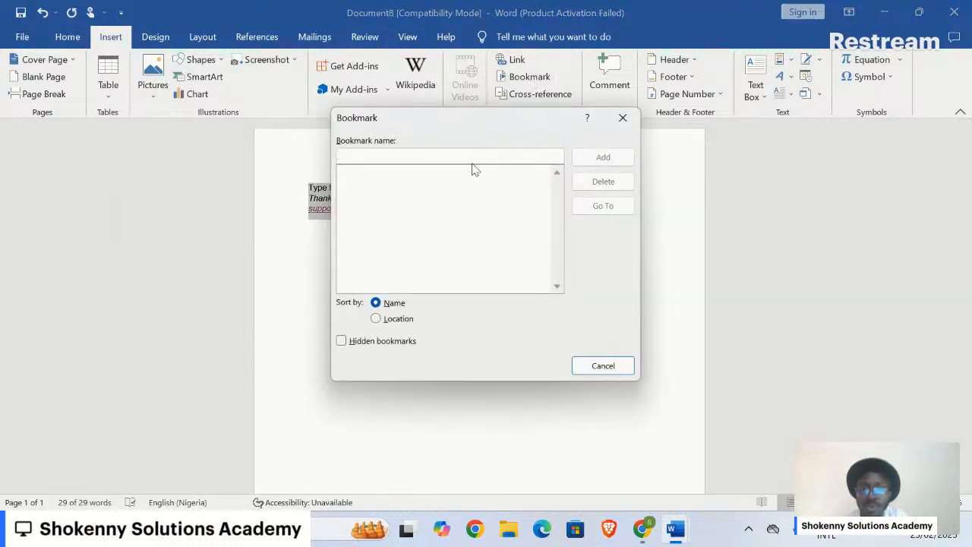
# Sort the empty bookmark list by Location and close the Bookmark dialog without adding one
pyautogui.click(388, 323)
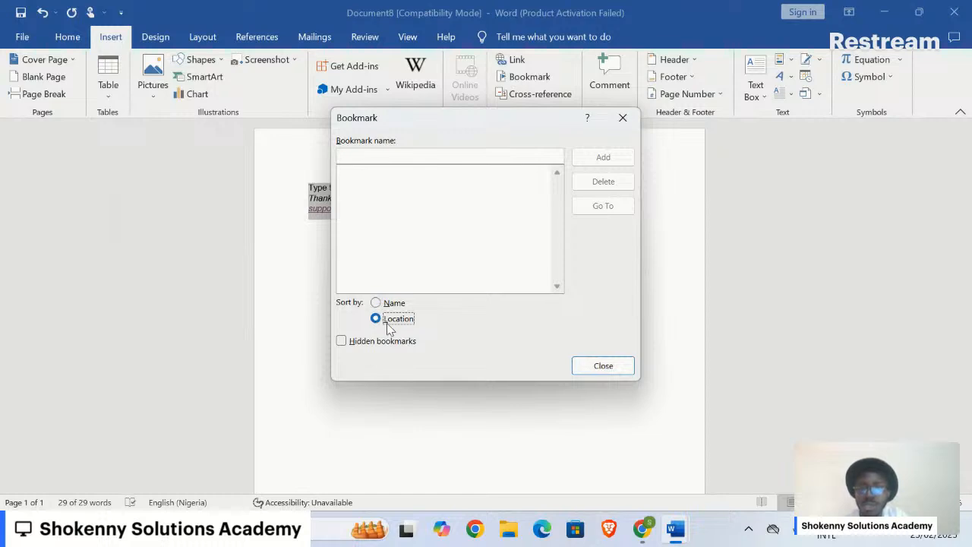
pyautogui.click(622, 118)
pyautogui.moveTo(675, 529)
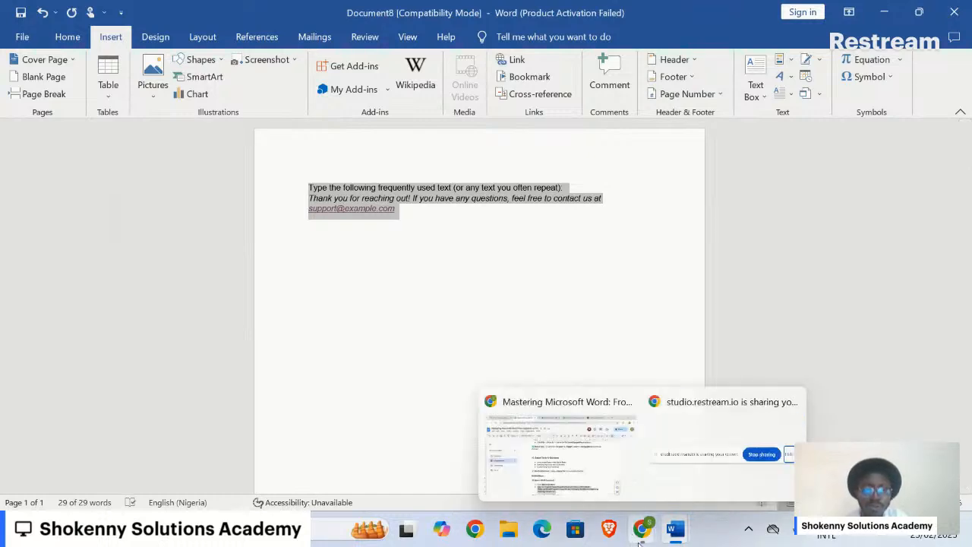
# Bring Chrome forward, go to the Restream studio tab, and switch the broadcast to the Welcome 2 scene
pyautogui.click(575, 472)
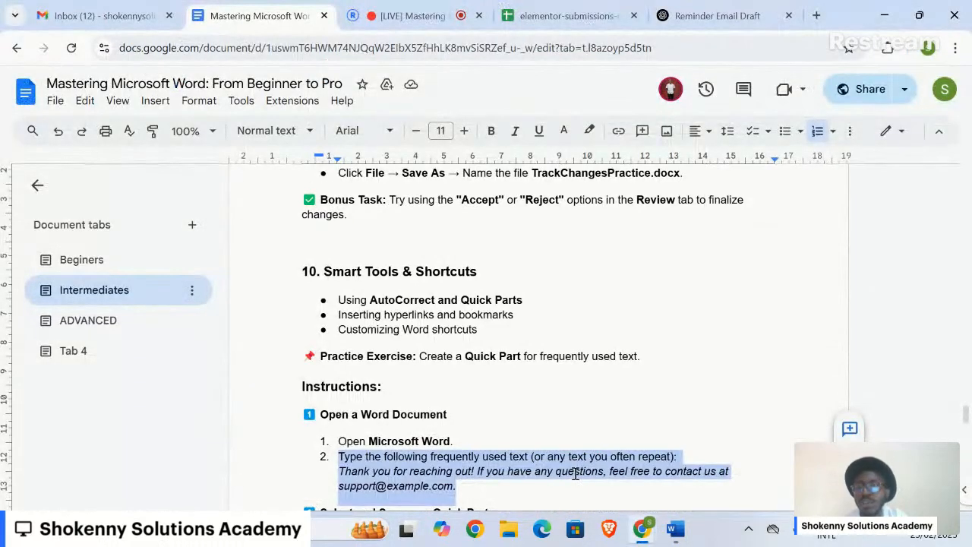
pyautogui.click(120, 20)
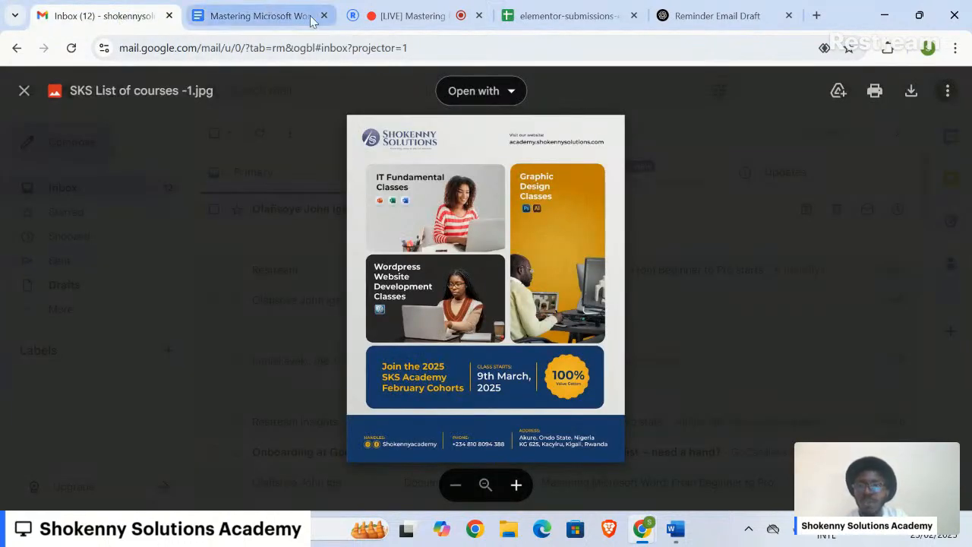
pyautogui.click(431, 12)
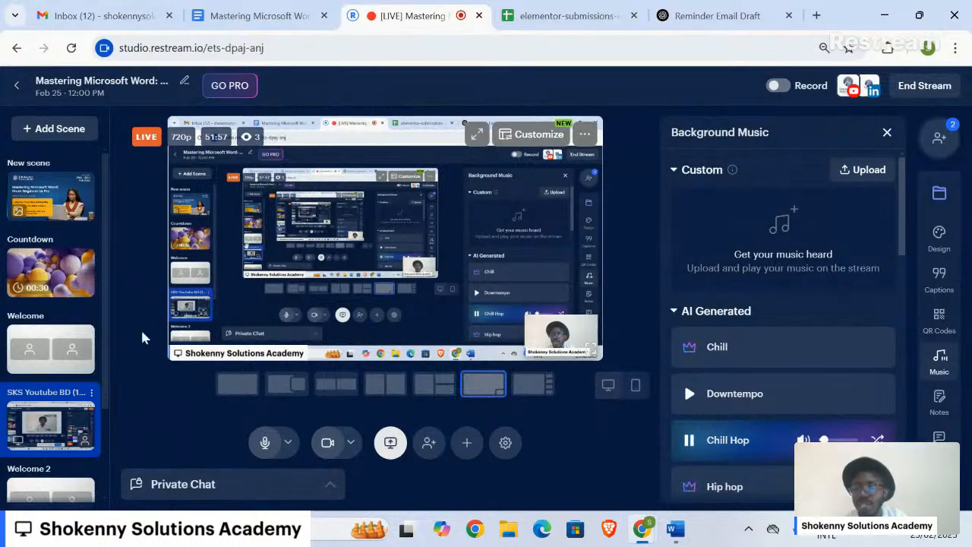
pyautogui.click(63, 496)
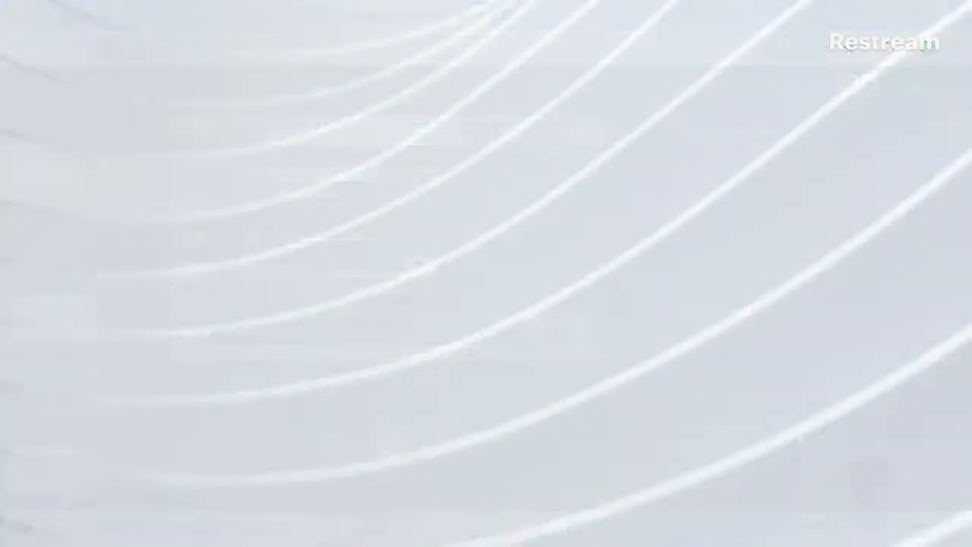